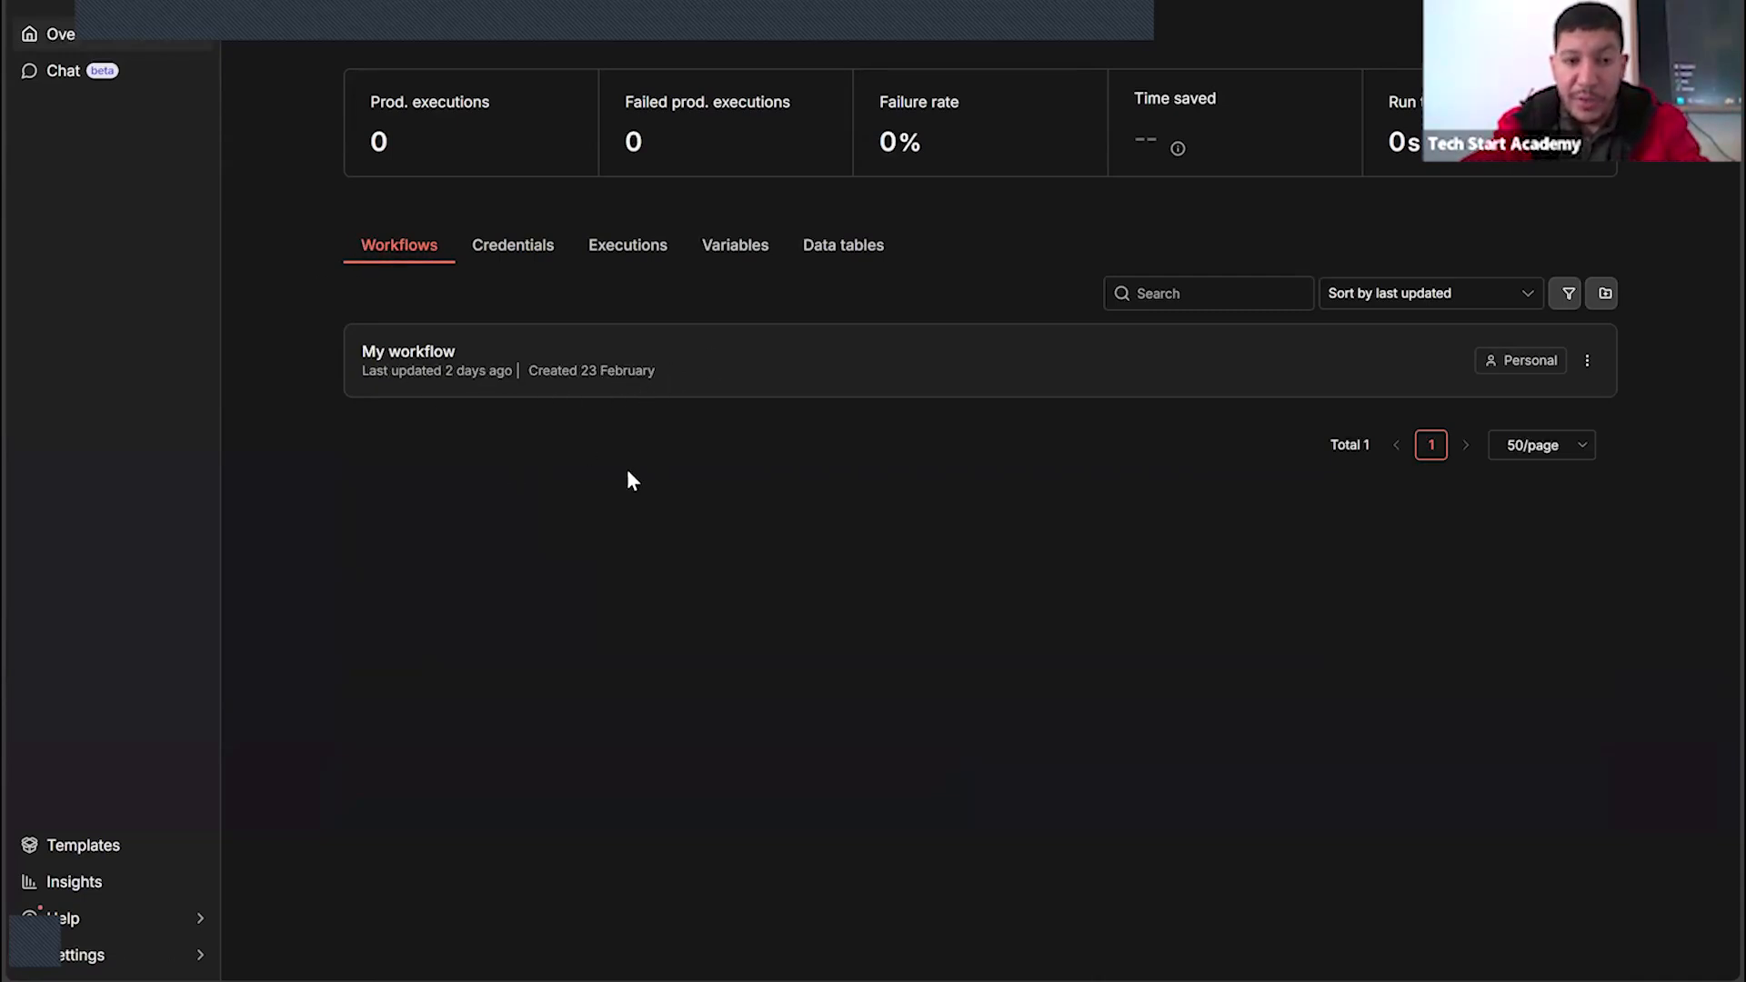
Look through the overview's credentials, executions, variables and data tables, including the example syntax for referencing a variable
left_click(532, 256)
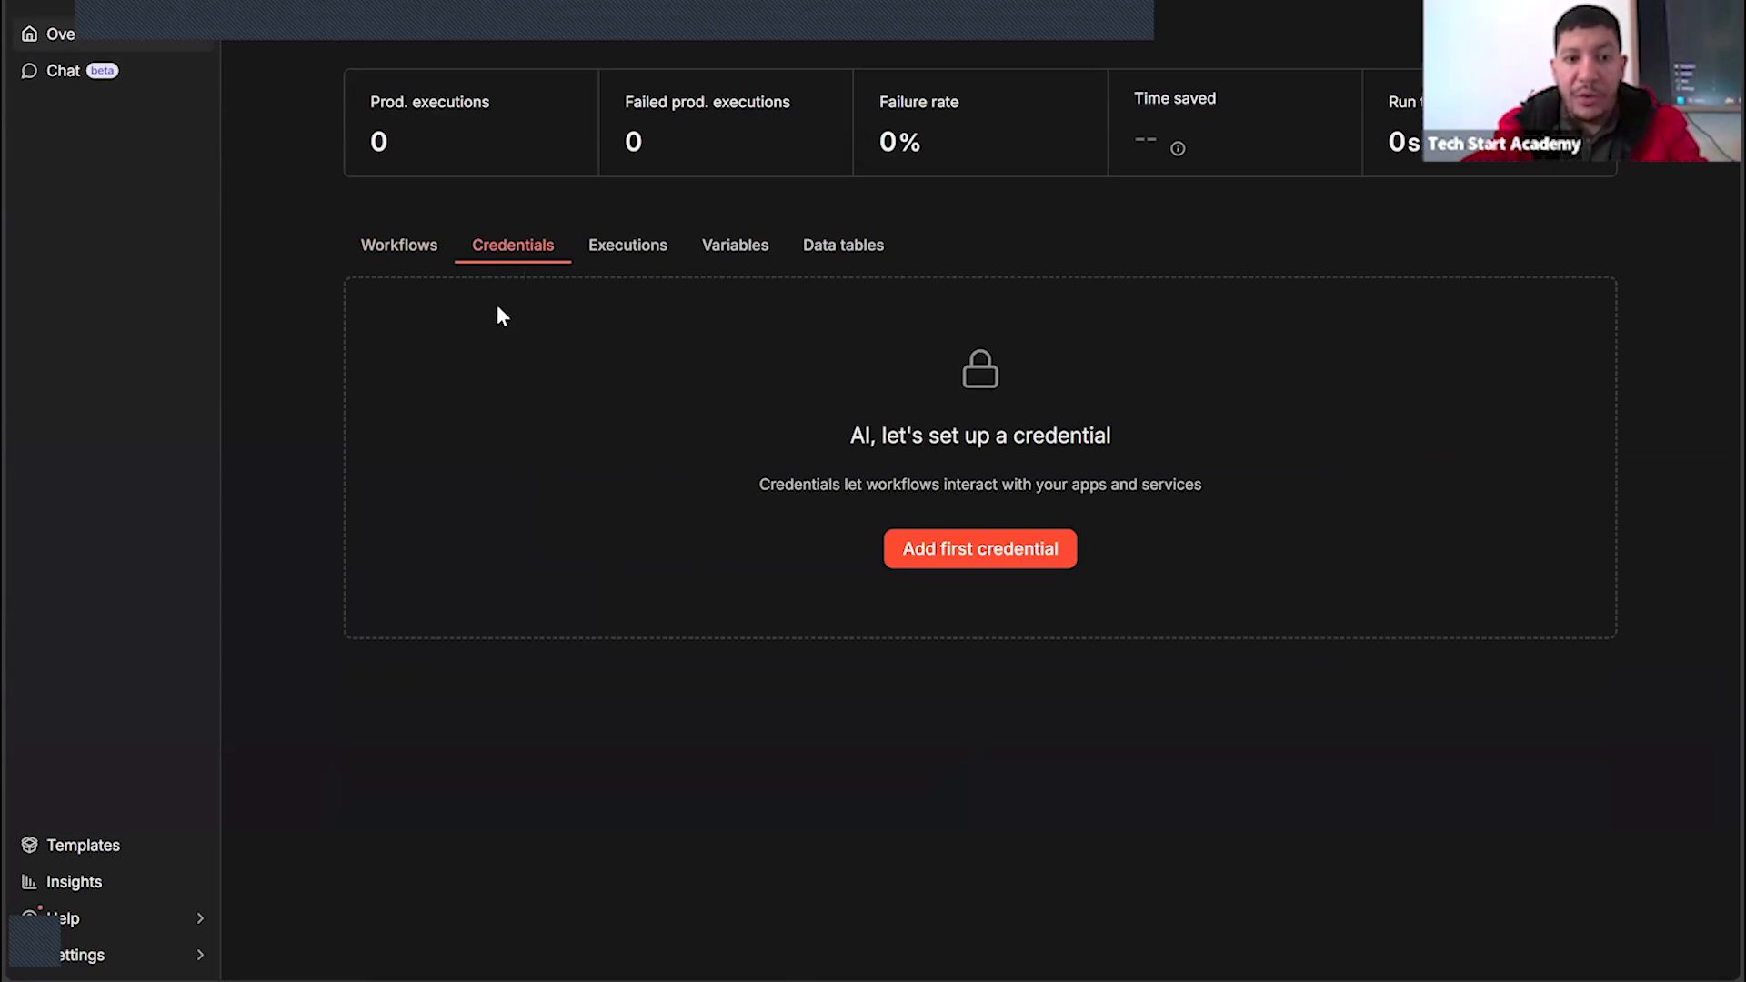
left_click(636, 264)
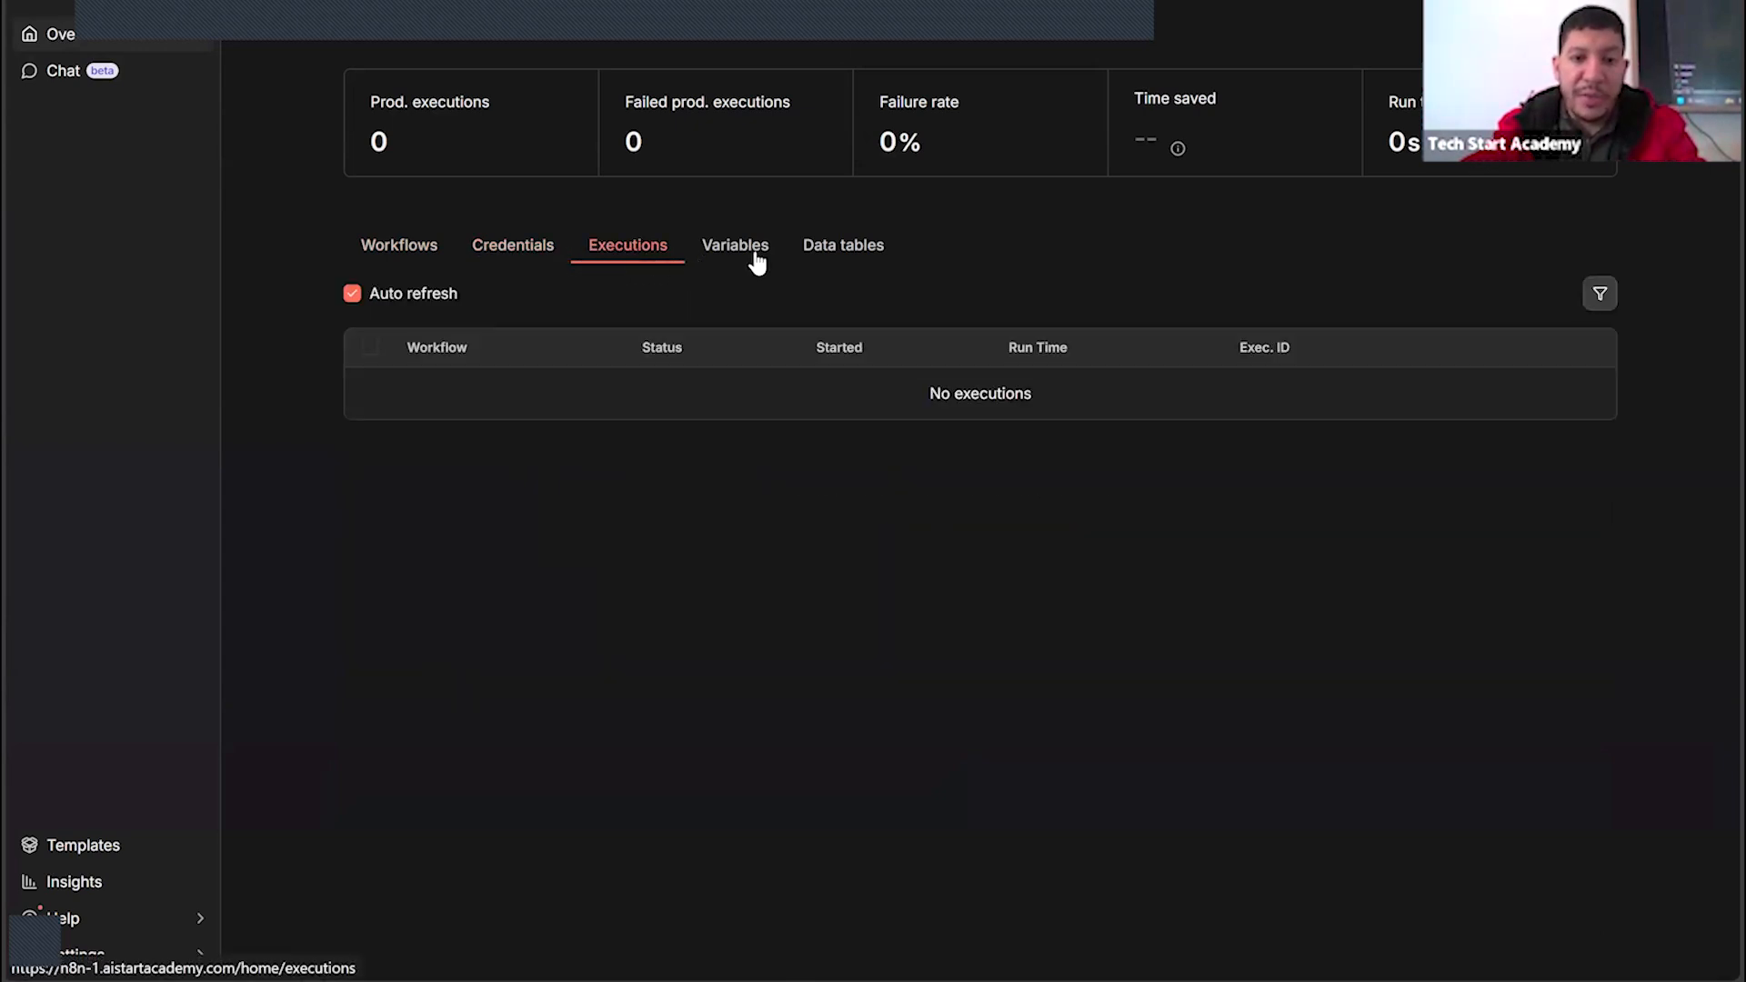
left_click(758, 252)
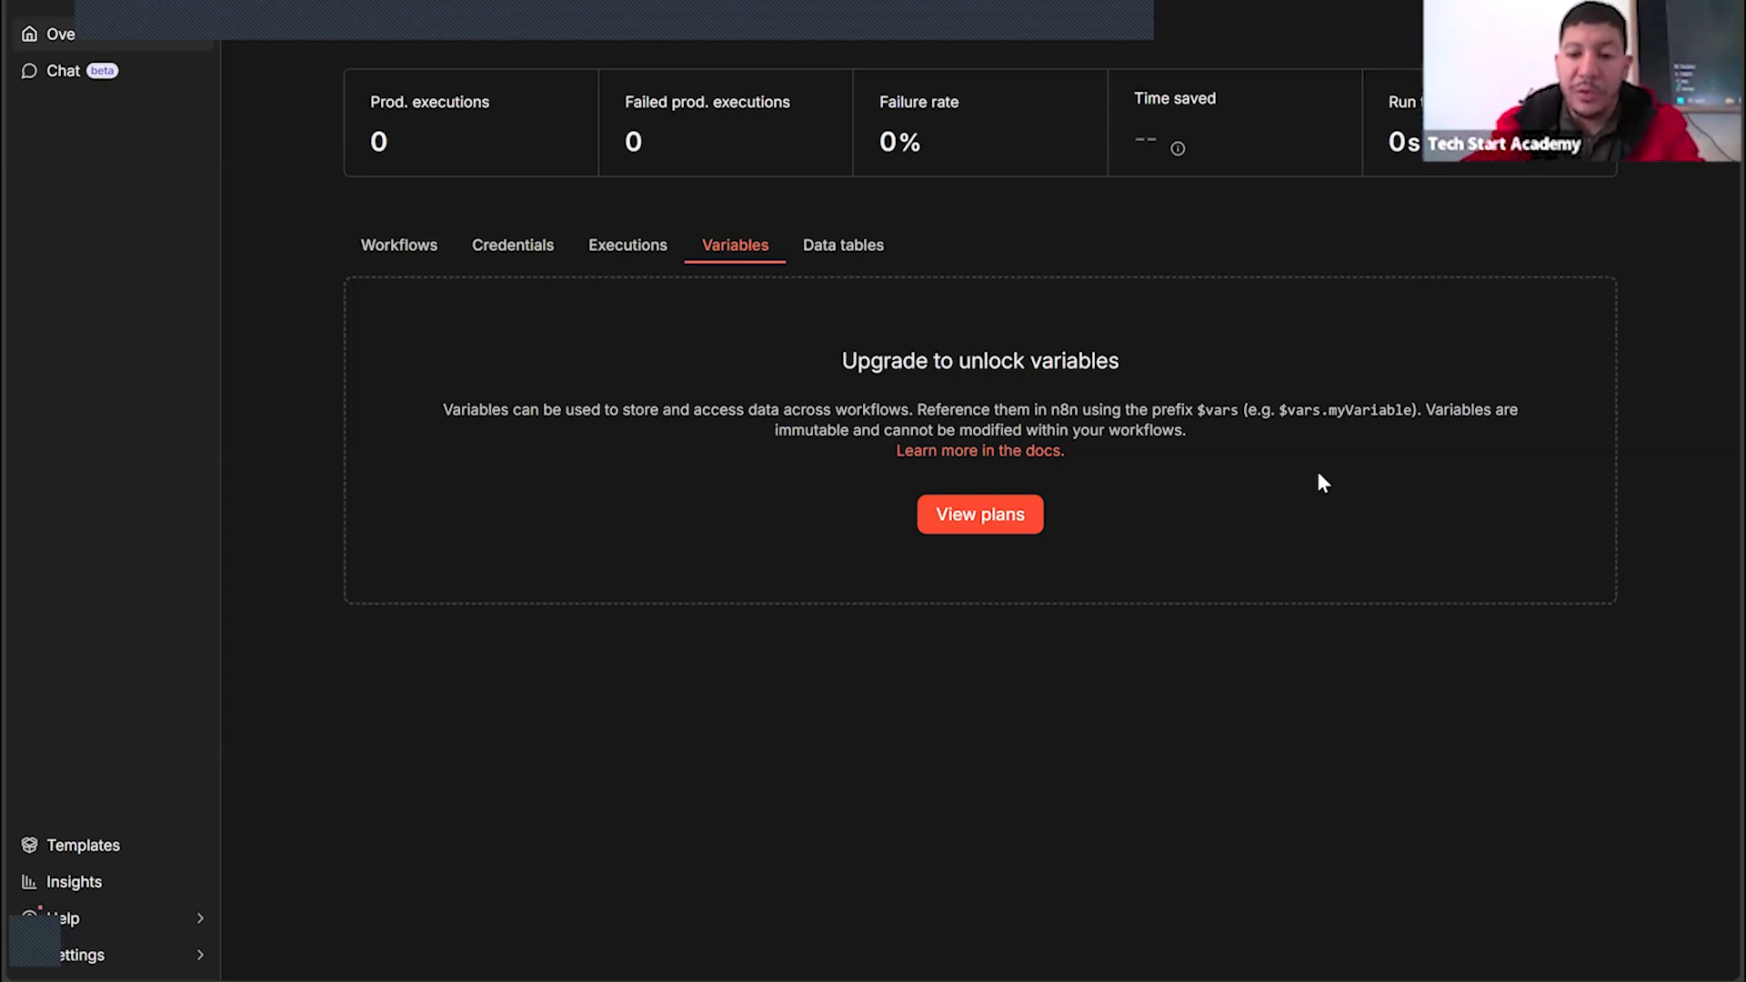
left_click_drag(1306, 410, 1362, 409)
left_click(1298, 412)
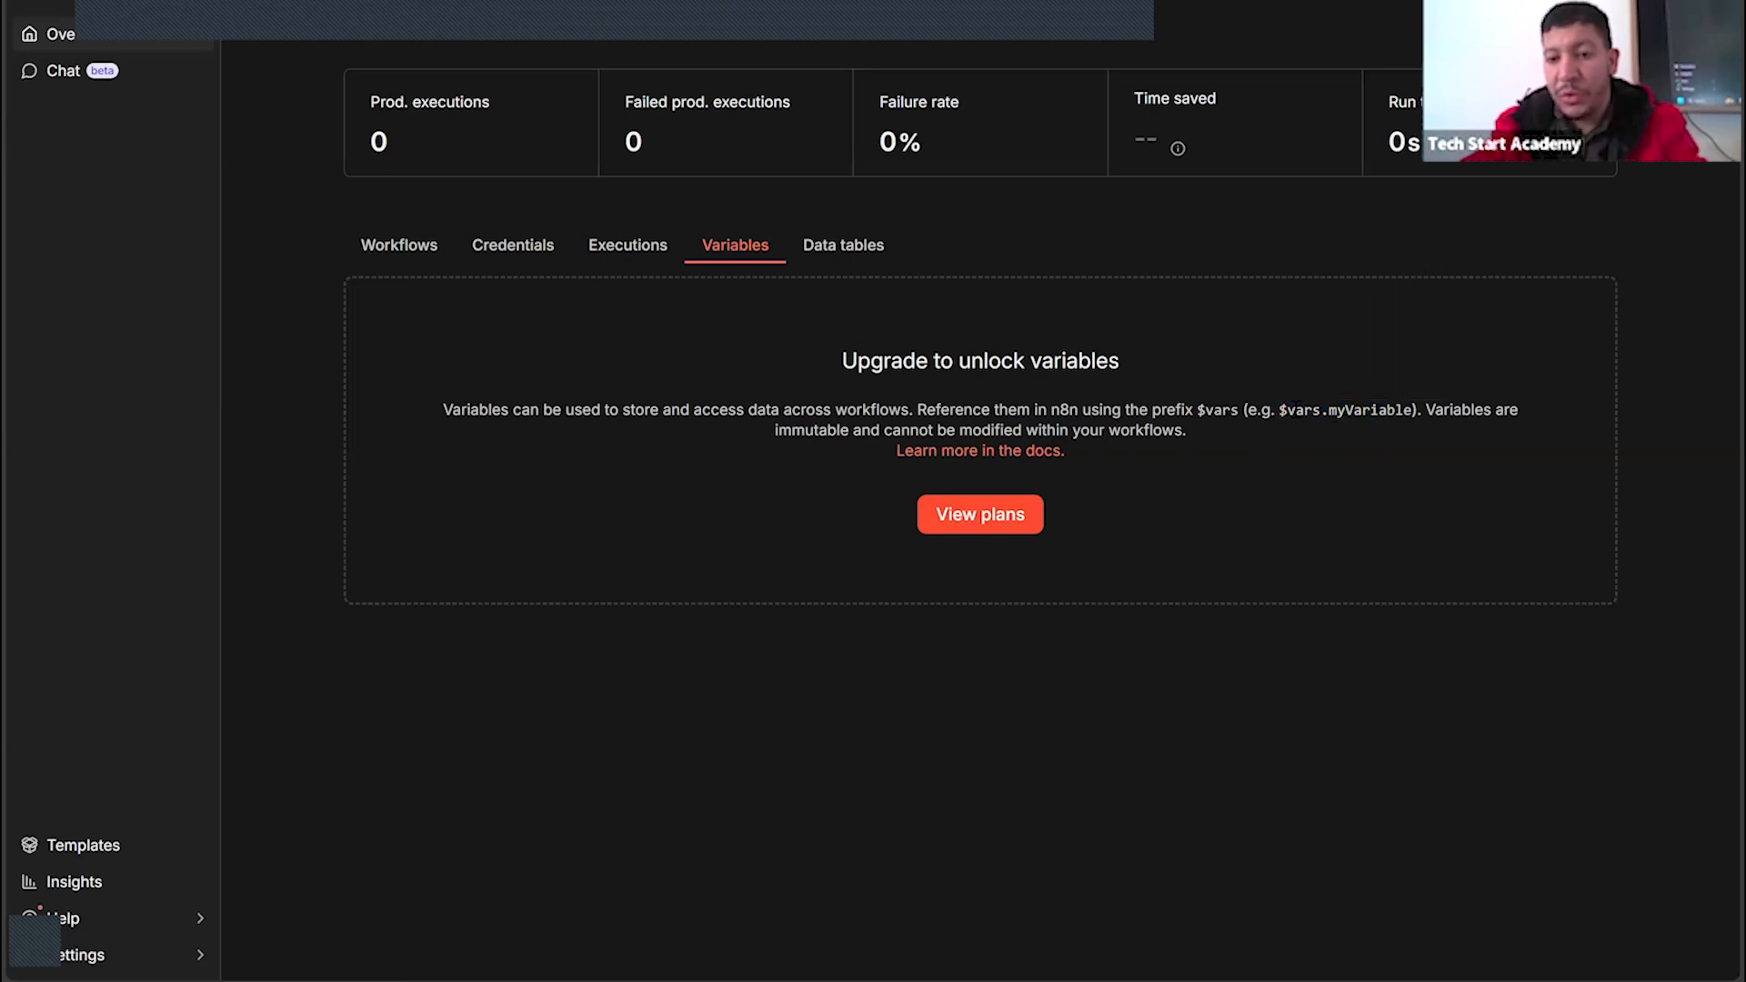
left_click(819, 255)
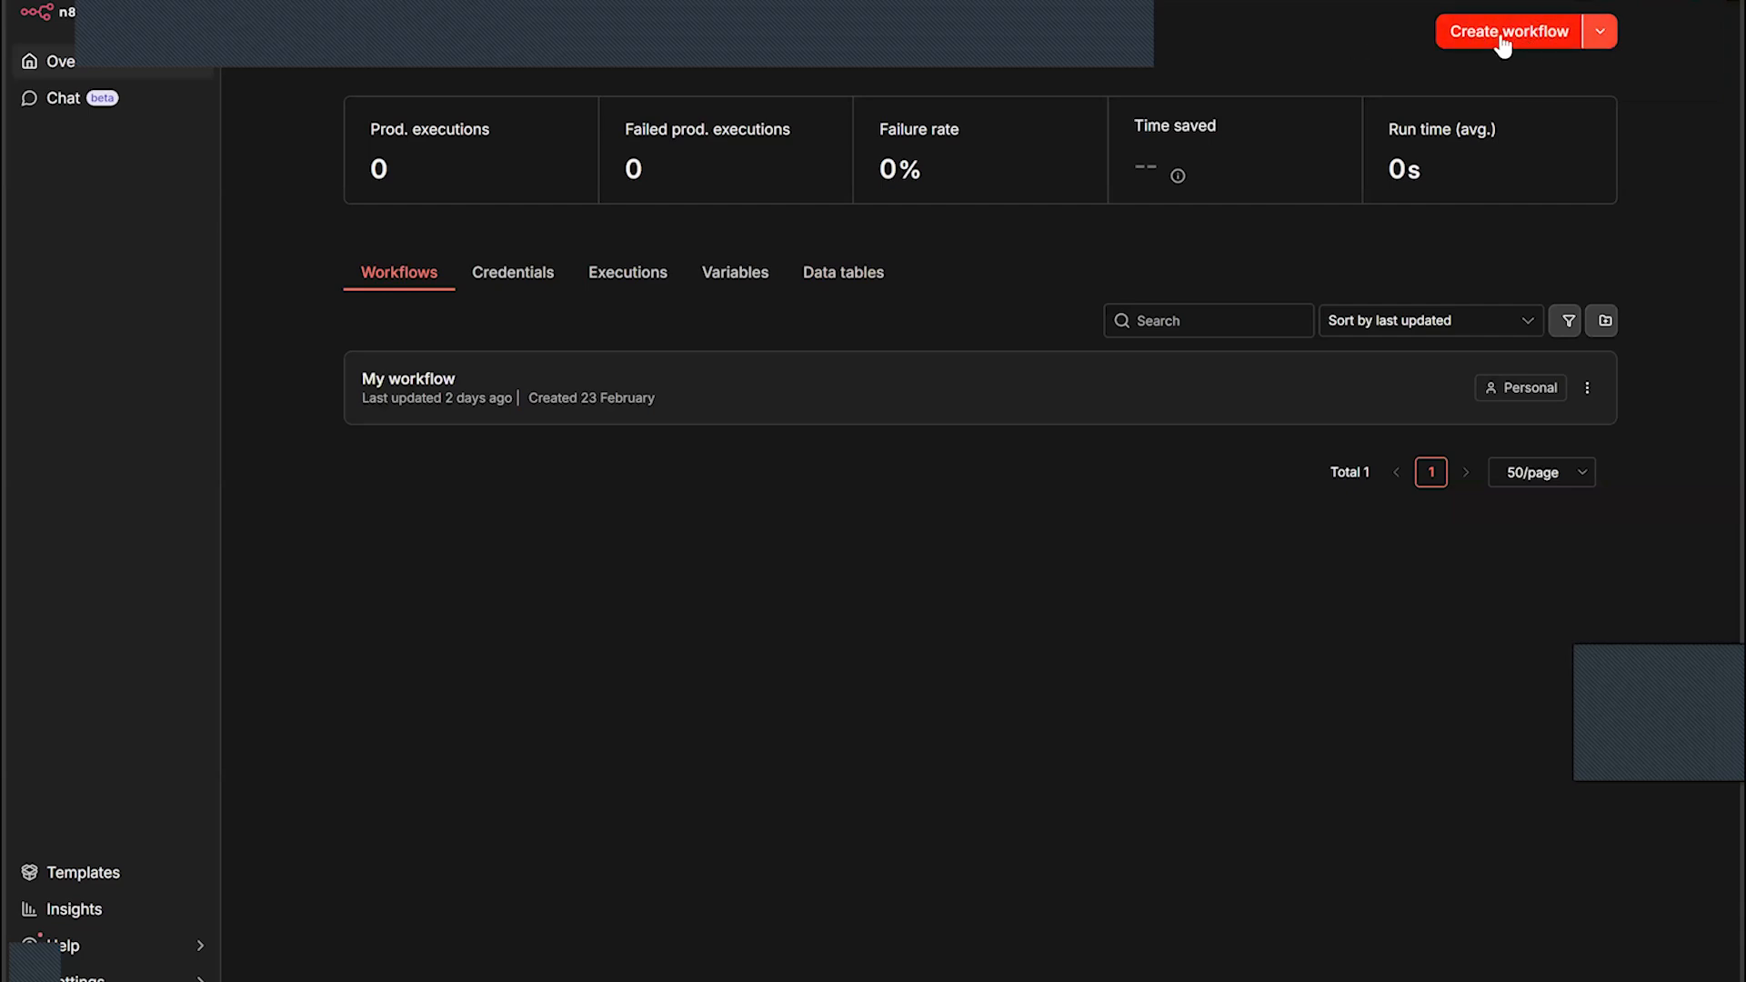
Create a new workflow from the overview and open the trigger choices for its first step
left_click(1600, 36)
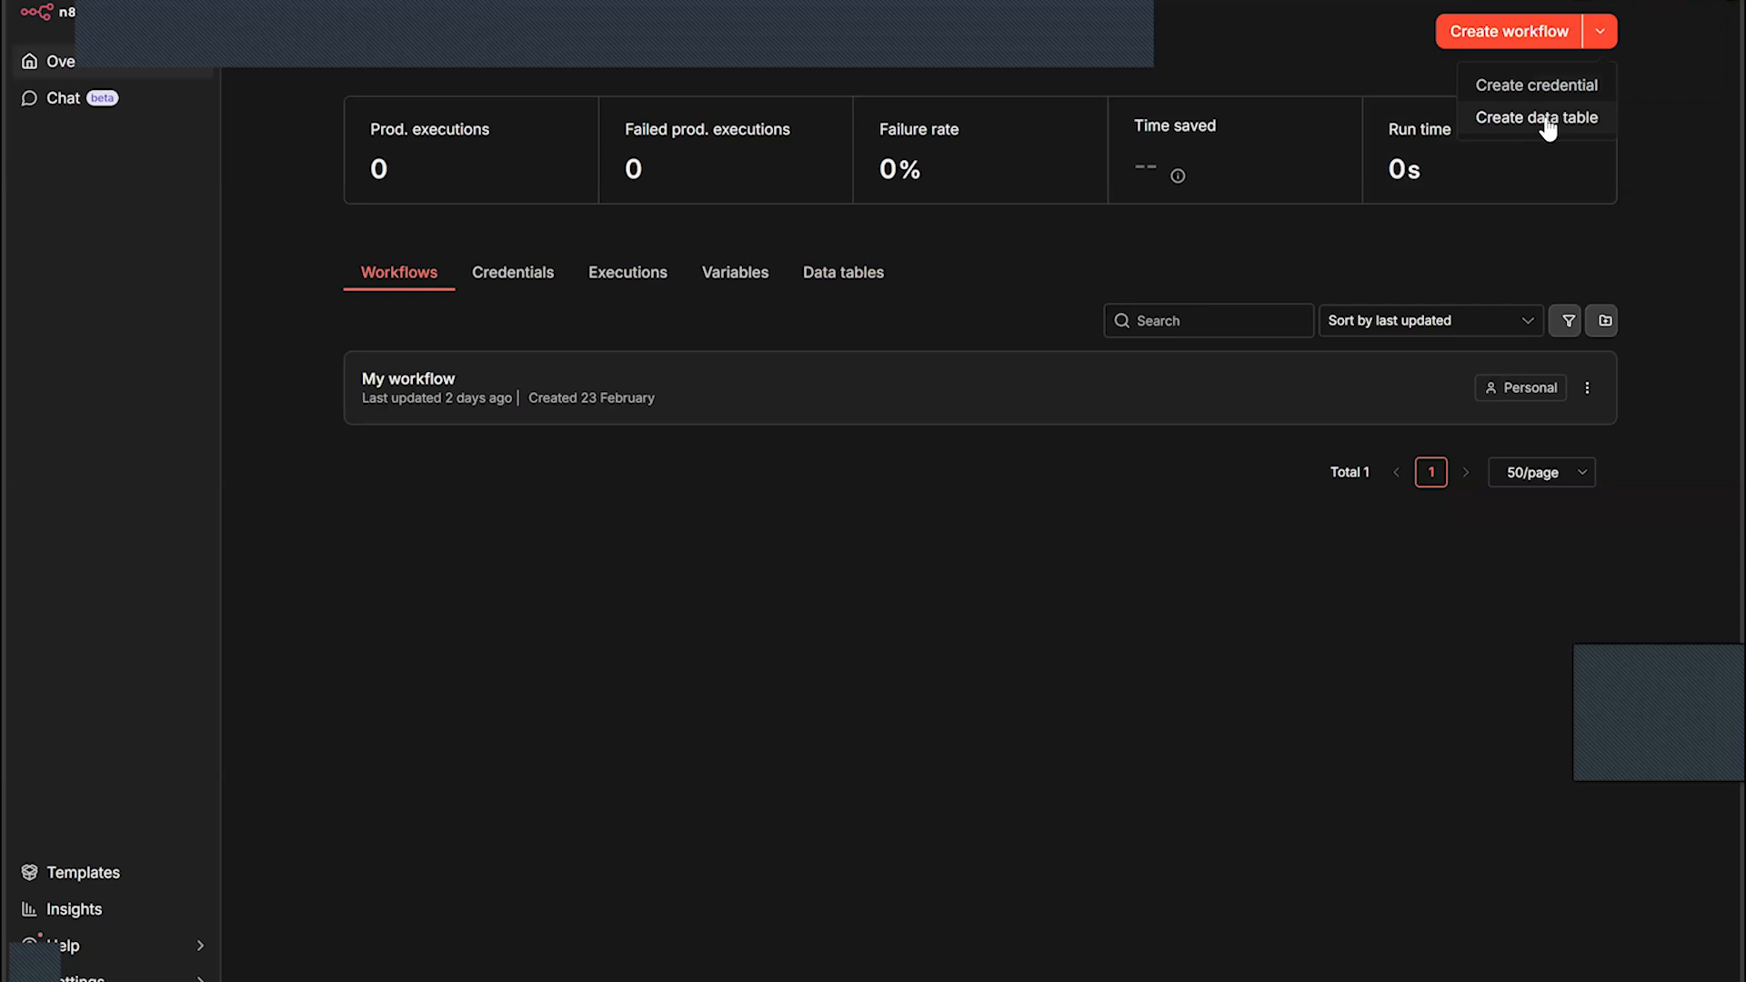
left_click(401, 171)
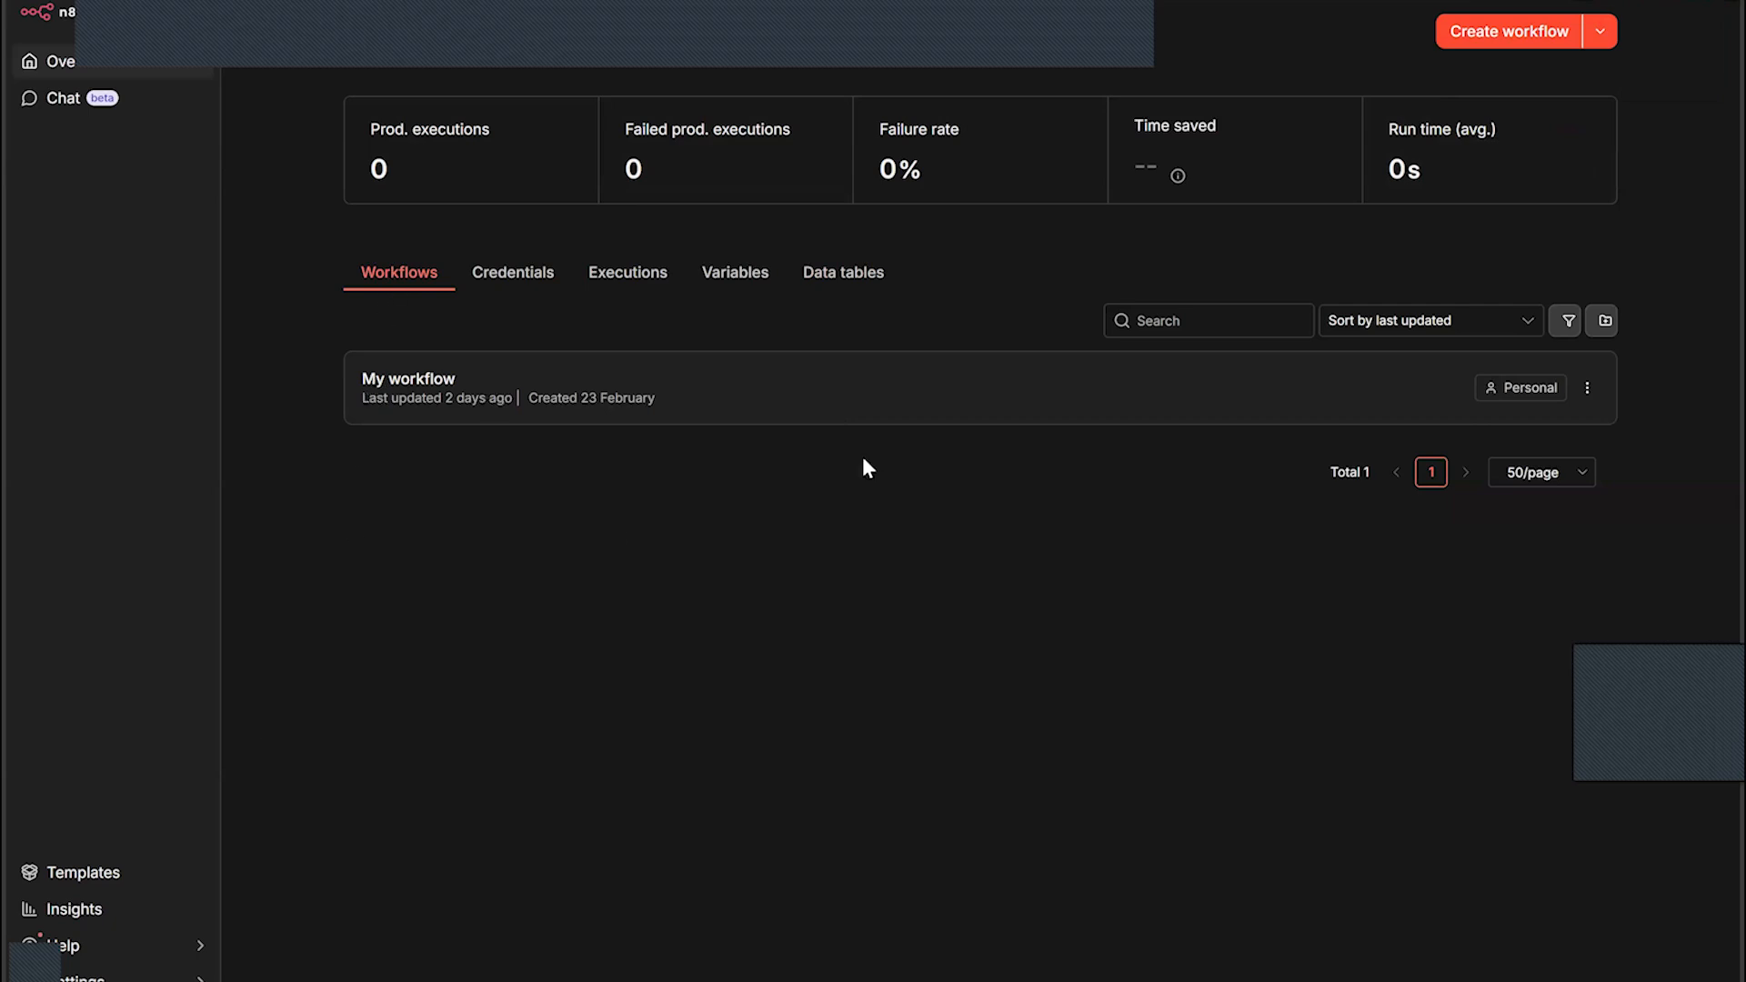
left_click(1487, 37)
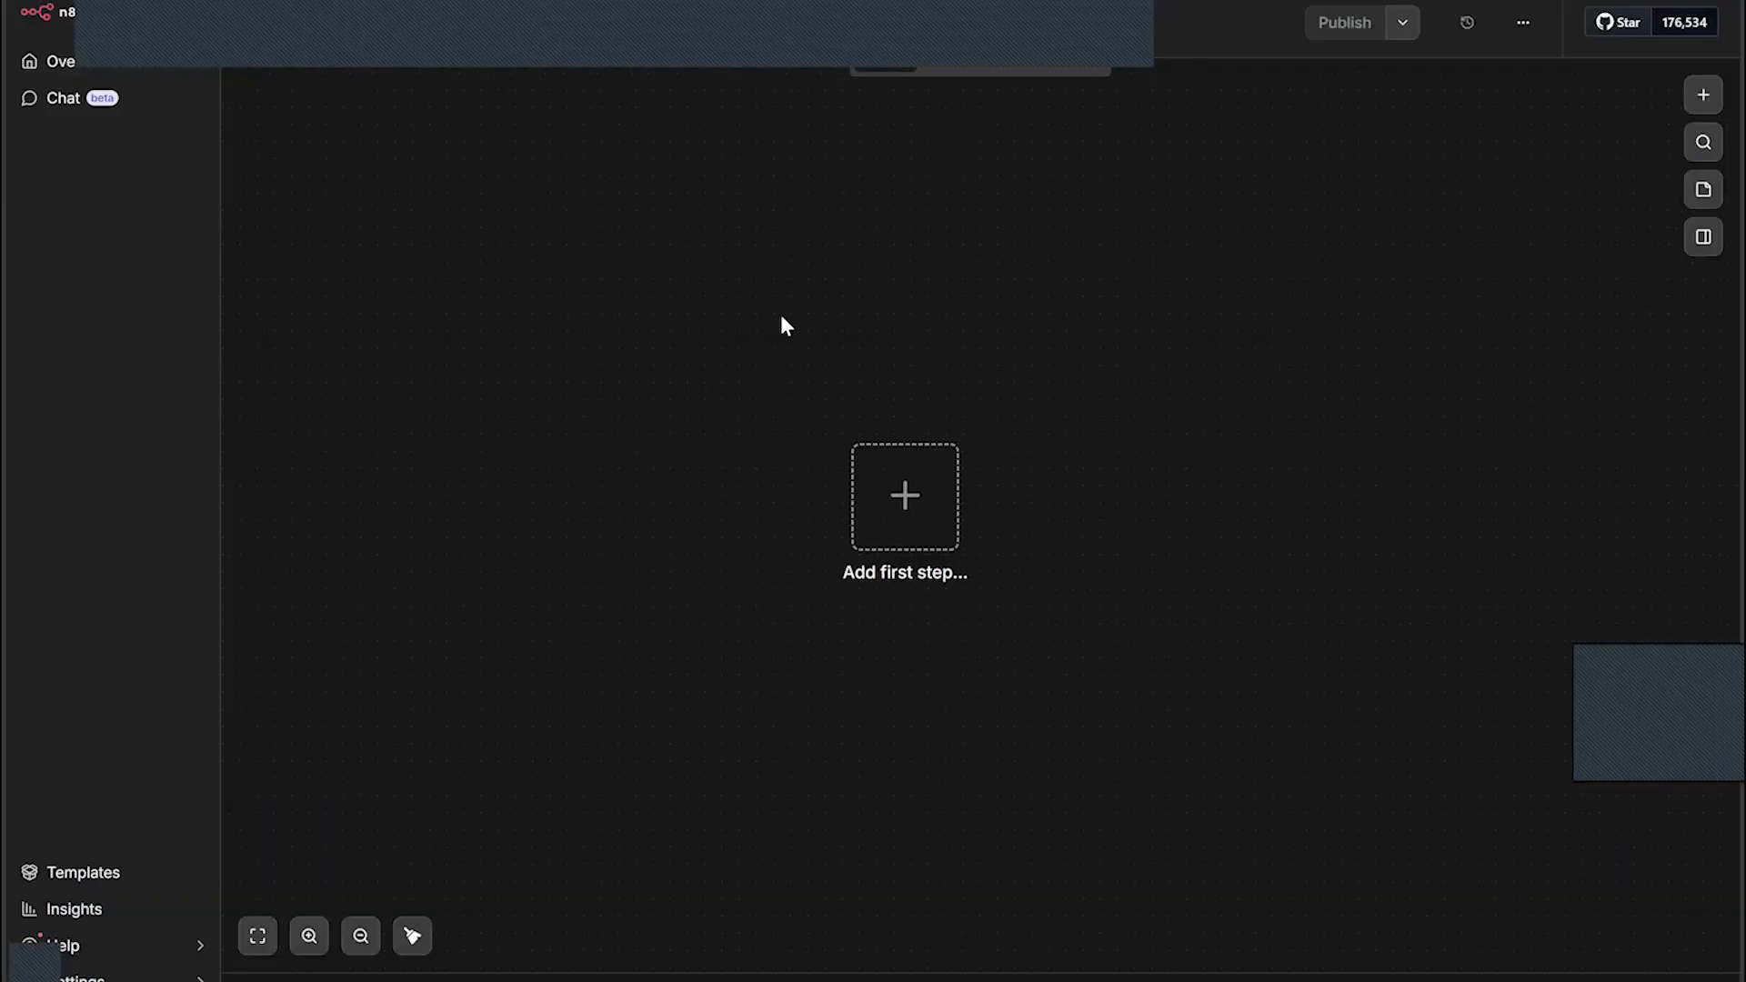
left_click_drag(847, 440, 928, 439)
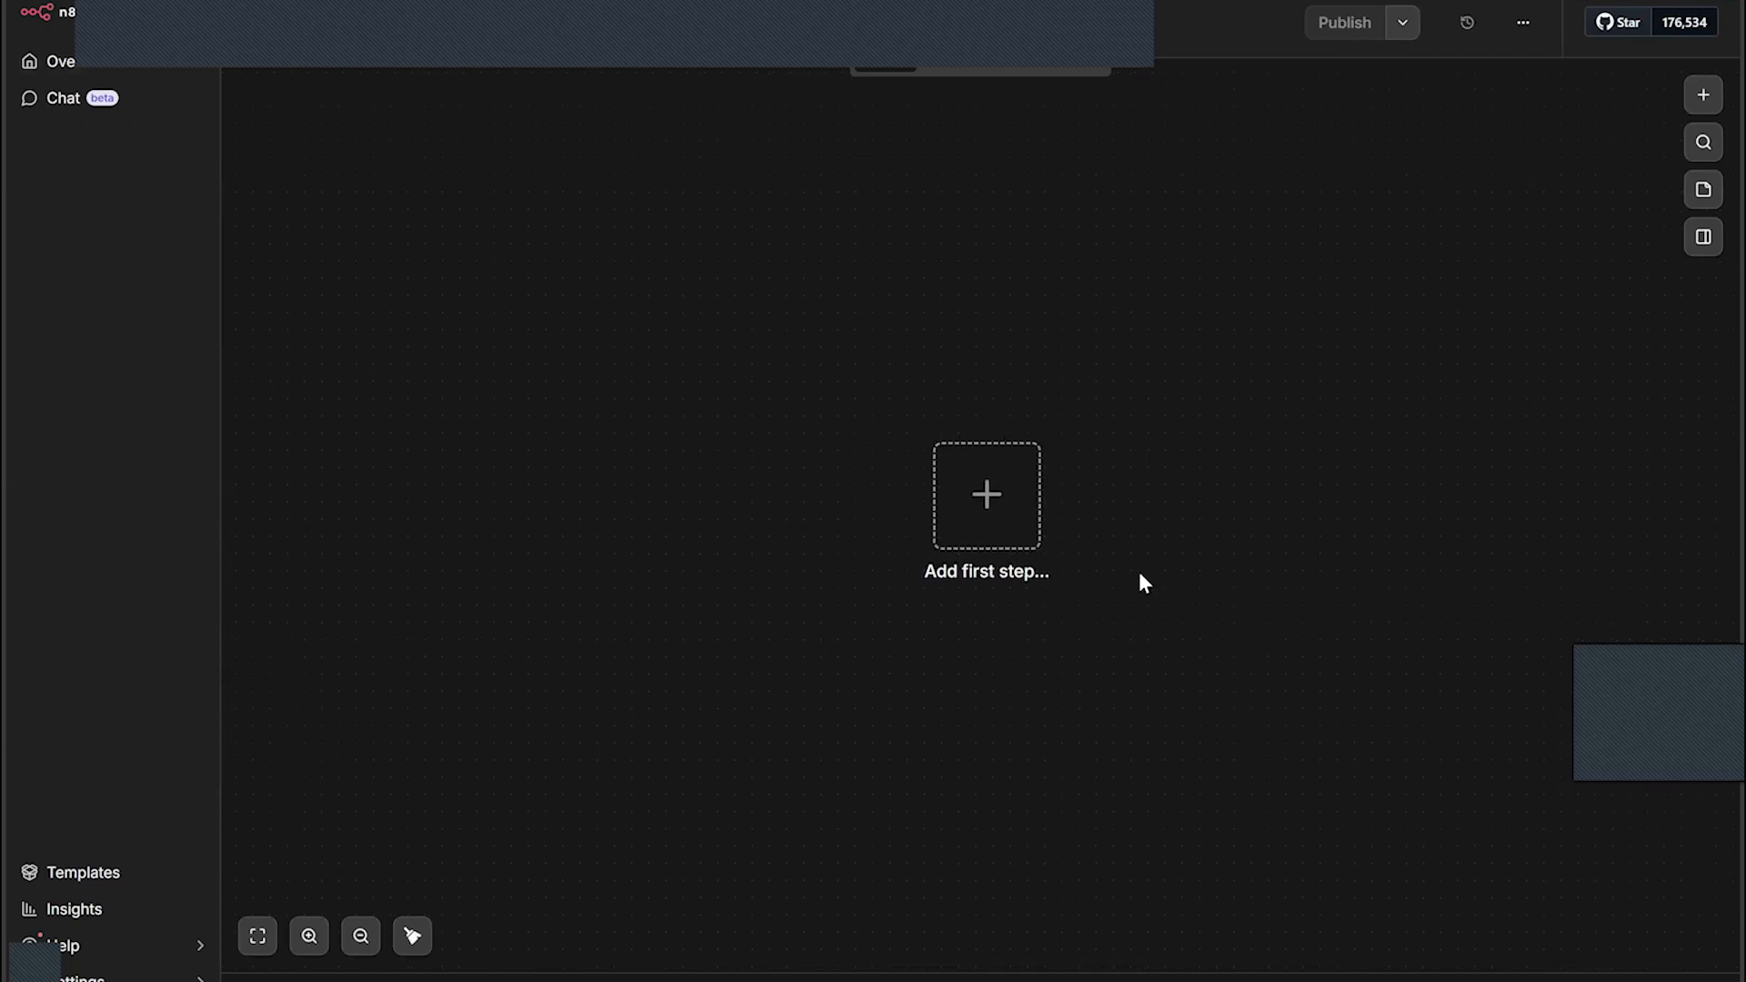
left_click_drag(1074, 528, 1001, 523)
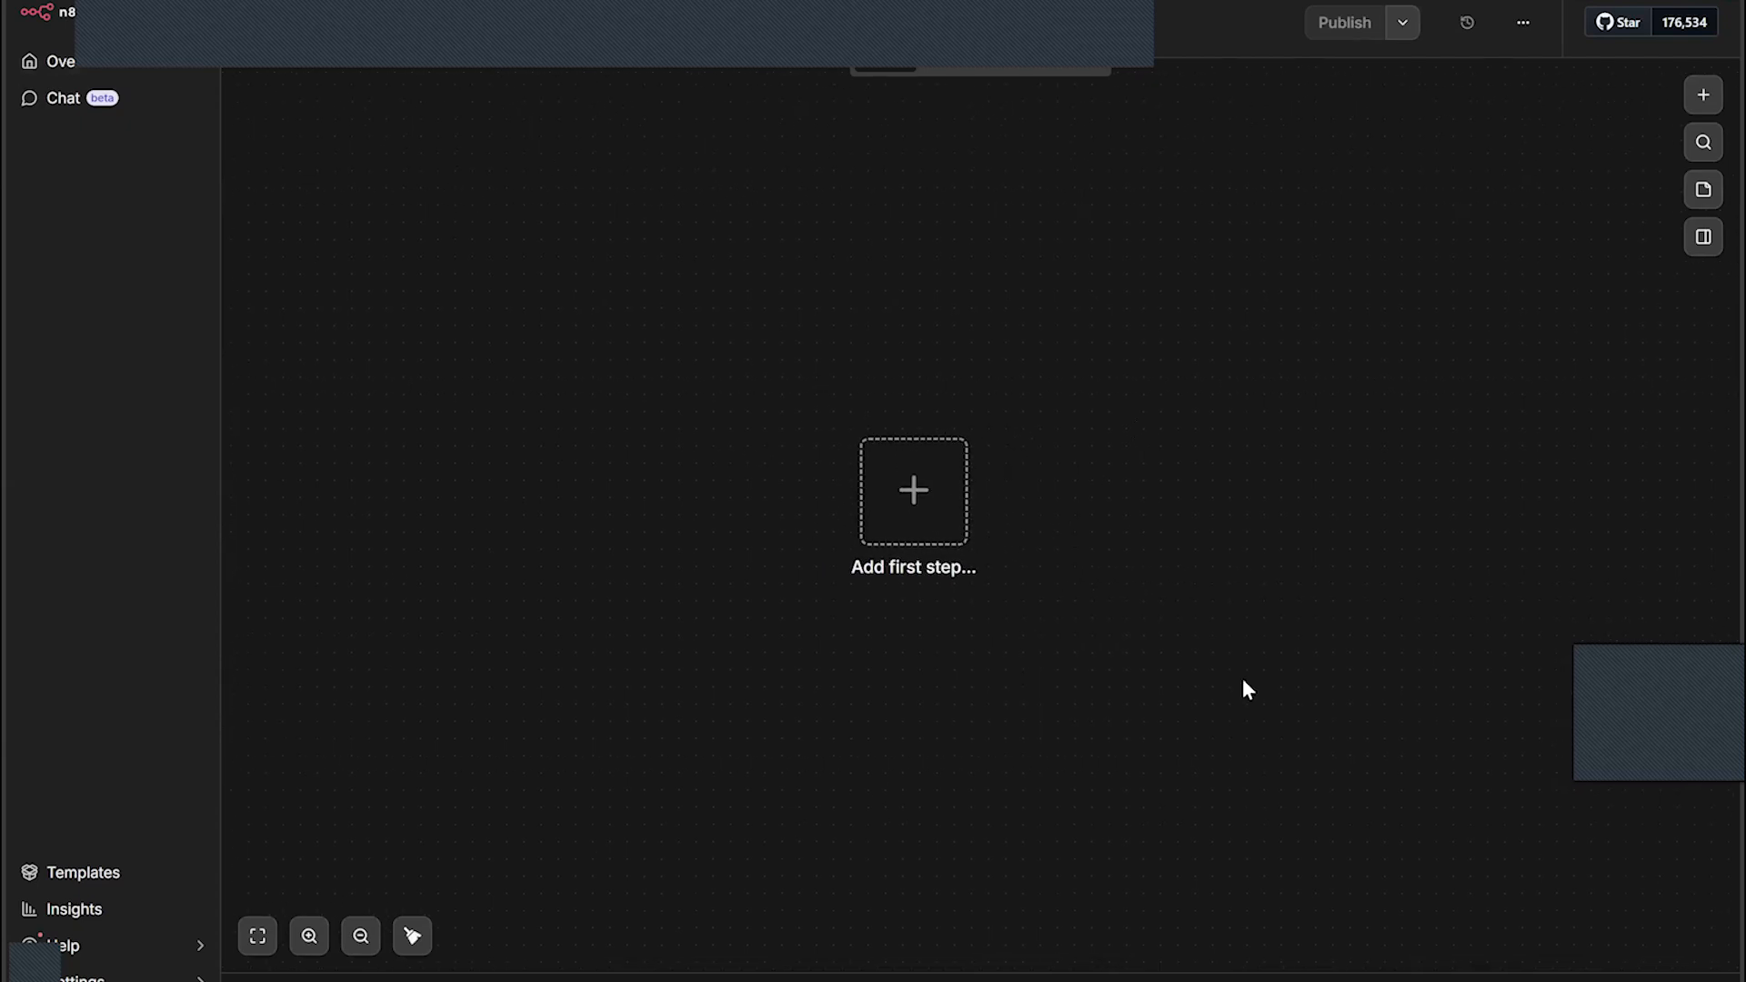
scroll(800, 555, "down", 3)
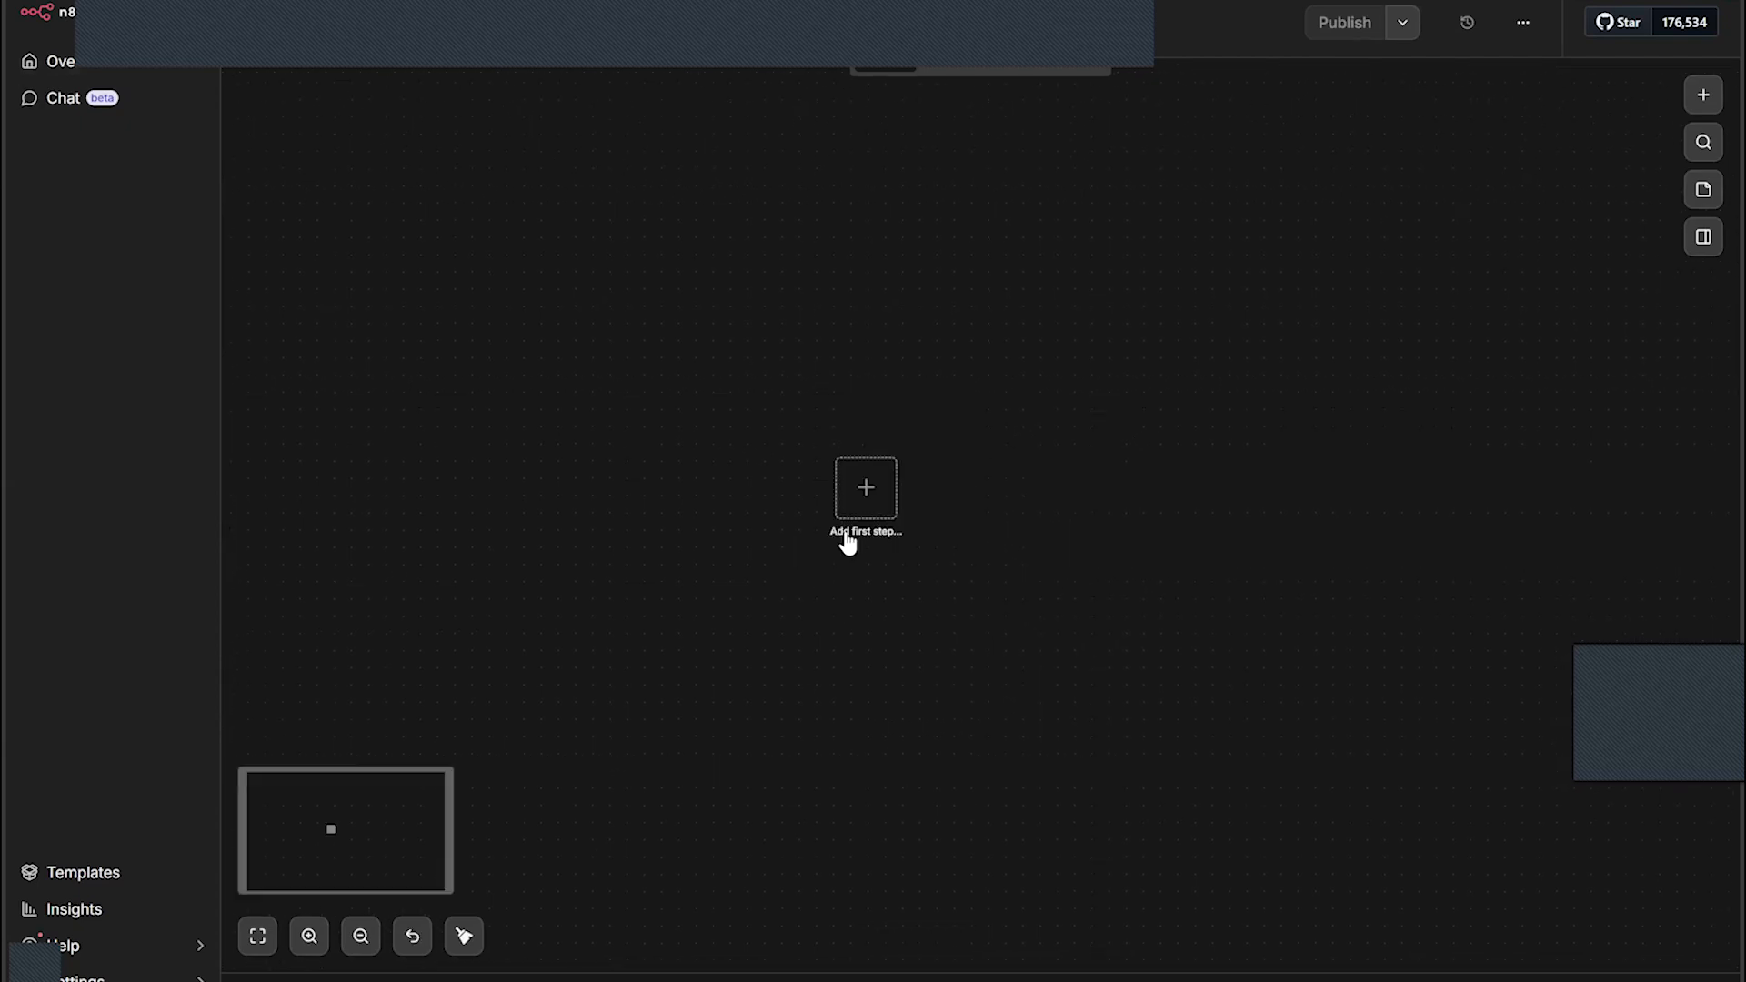
scroll(1046, 473, "left", 2)
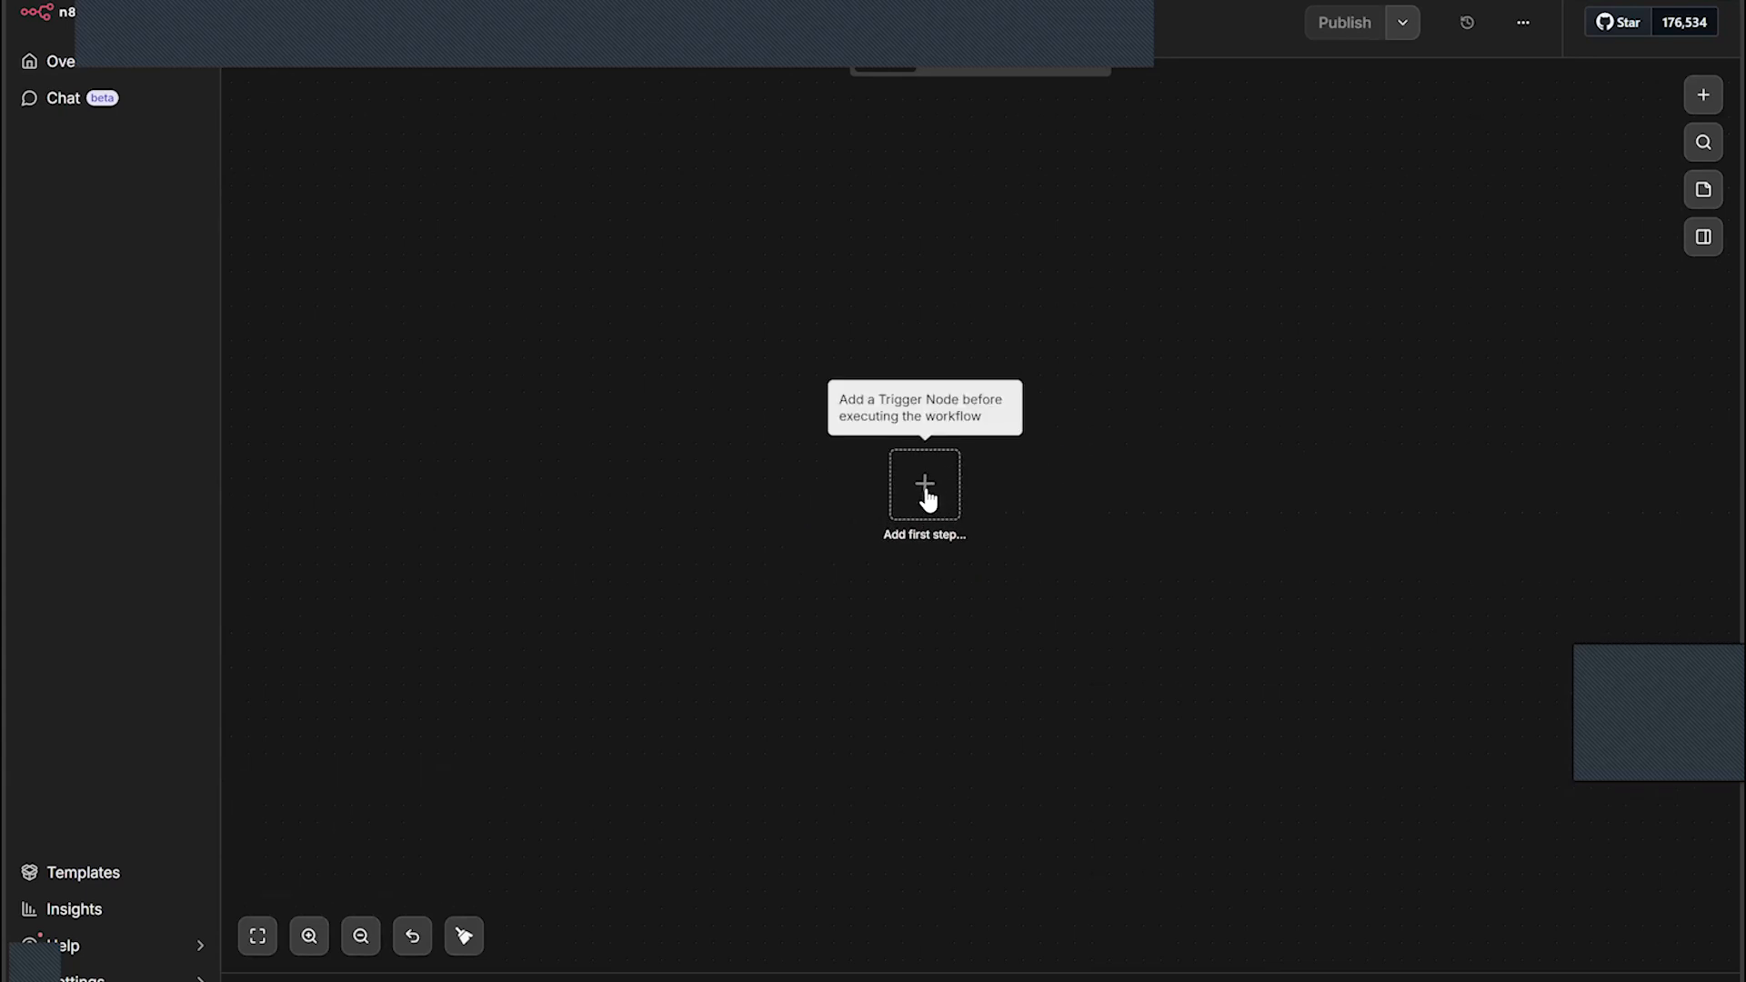
left_click(935, 495)
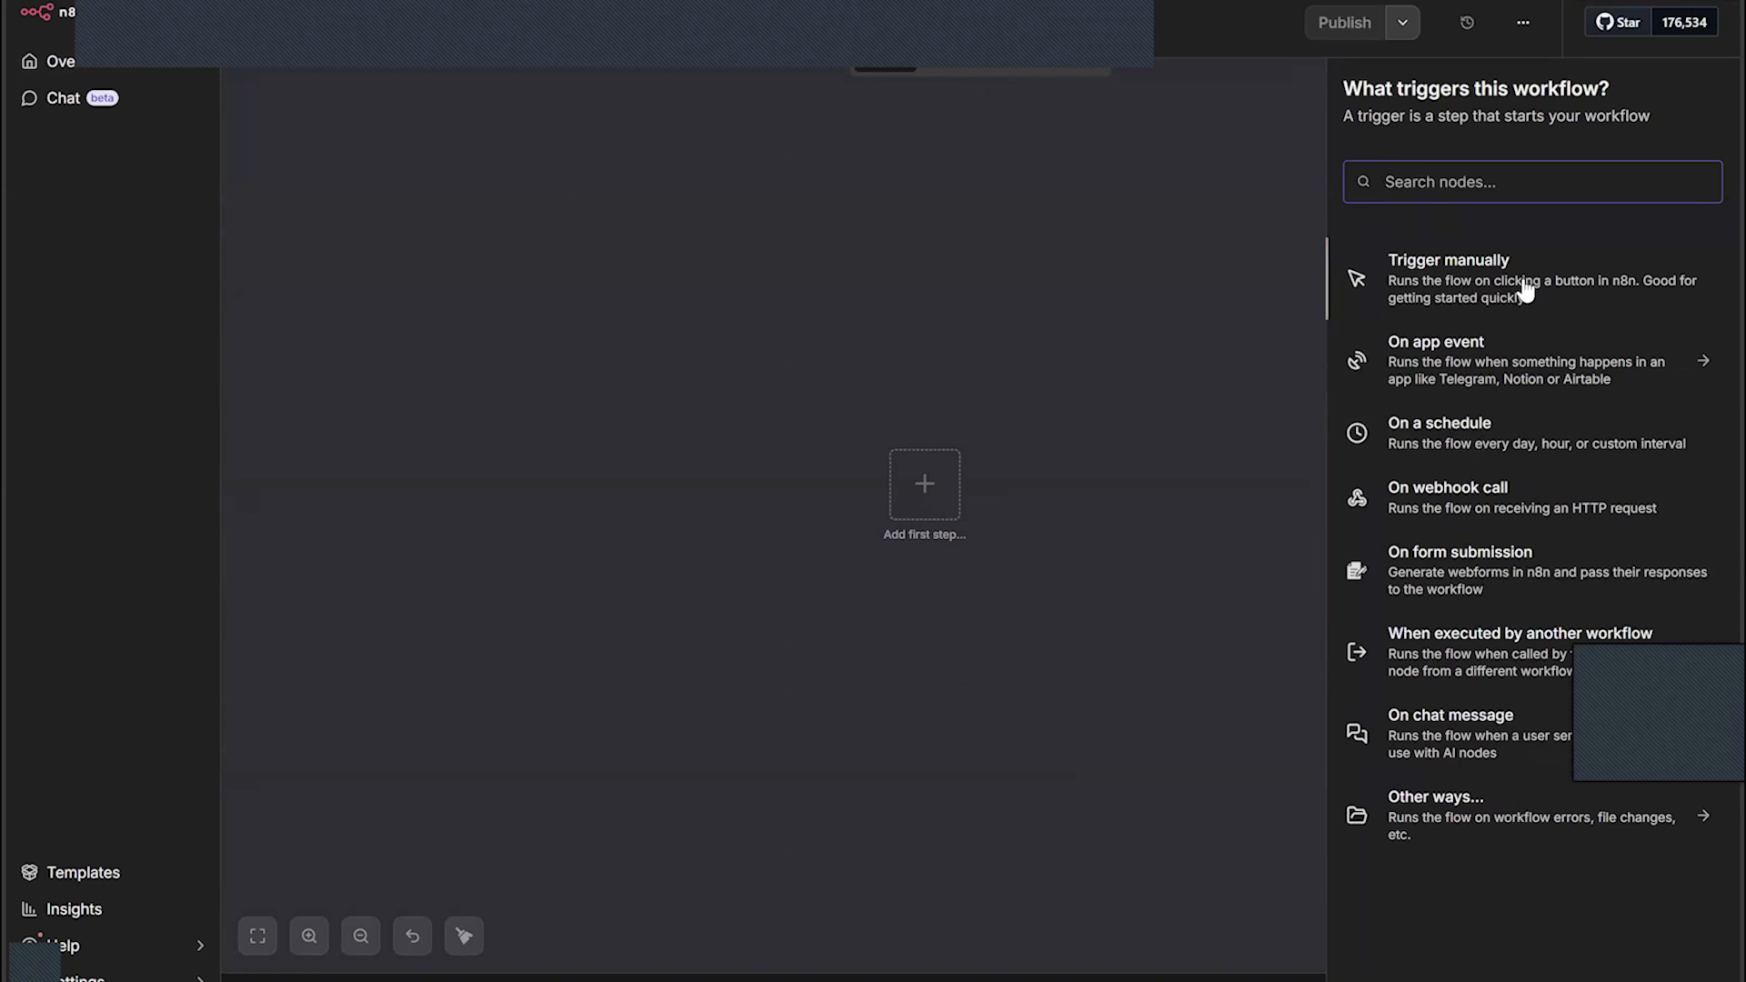
Search the trigger nodes for "post" and "http", clearing the search after each one
type("s")
key("BackSpace")
type("t")
key("BackSpace")
type("post")
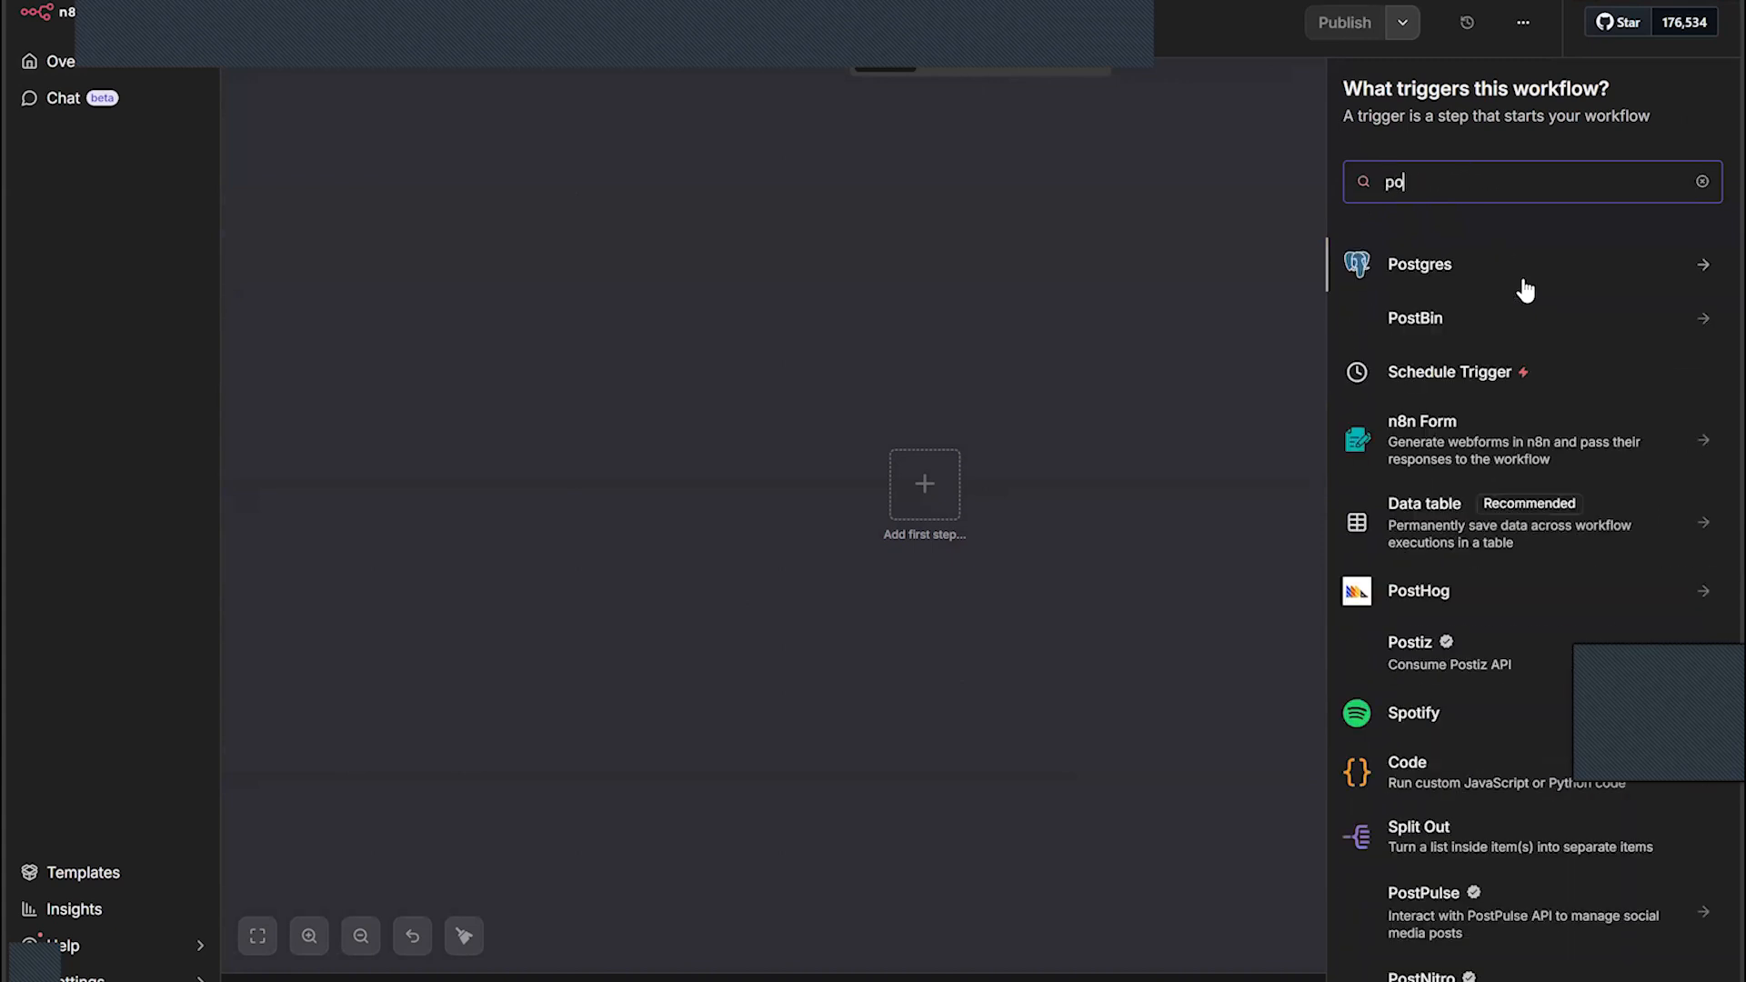
key("BackSpace")
key("BackSpace")
key("BackSpace")
key("BackSpace")
type("http")
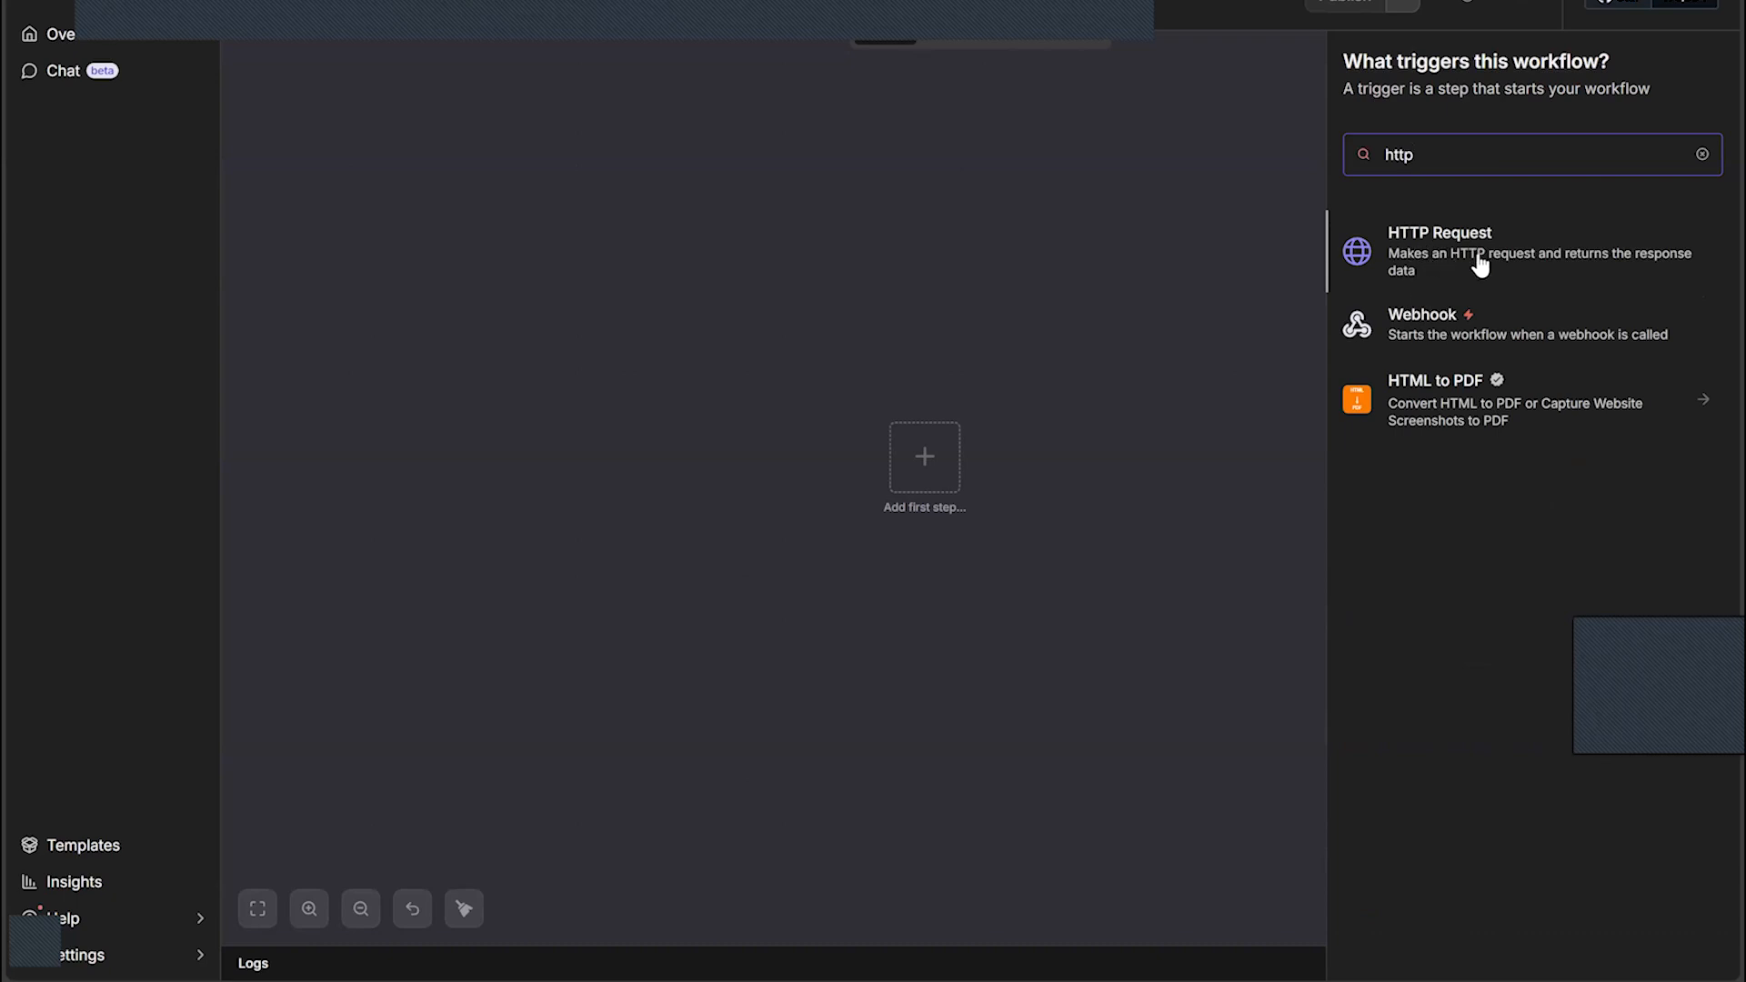
key("BackSpace")
key("BackSpace")
key("BackSpace")
key("BackSpace")
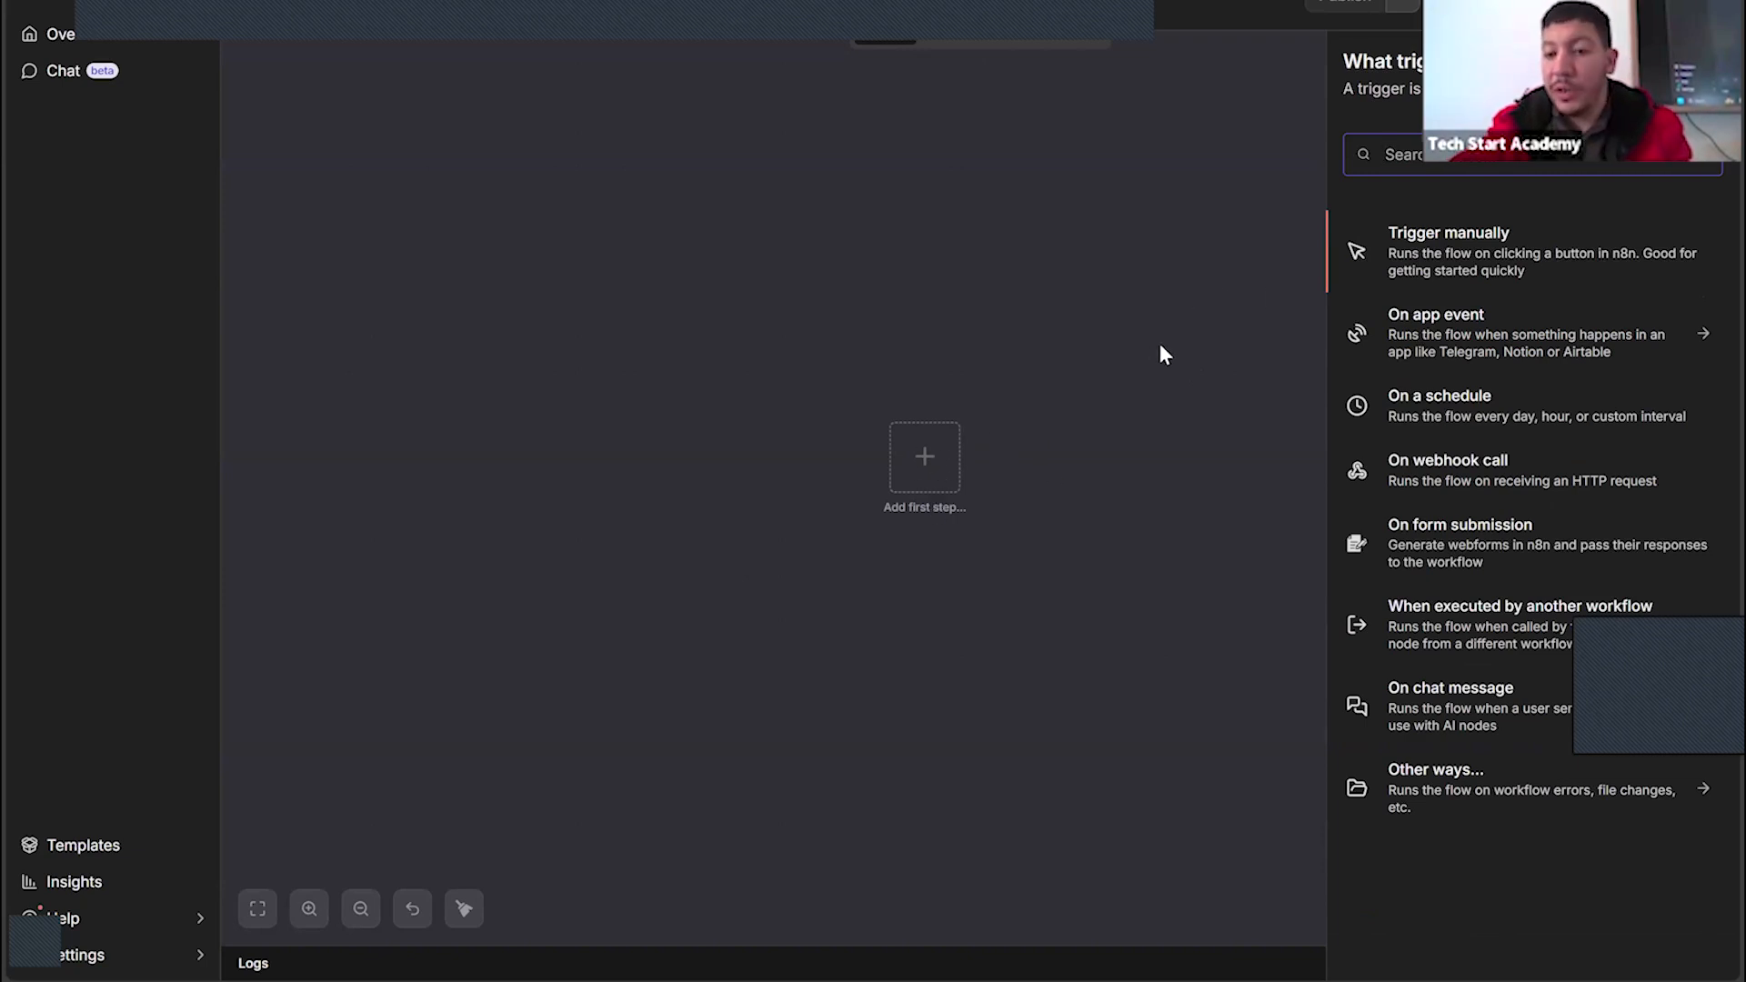
Add a manual trigger as the workflow's first node and execute the workflow
left_click(1432, 263)
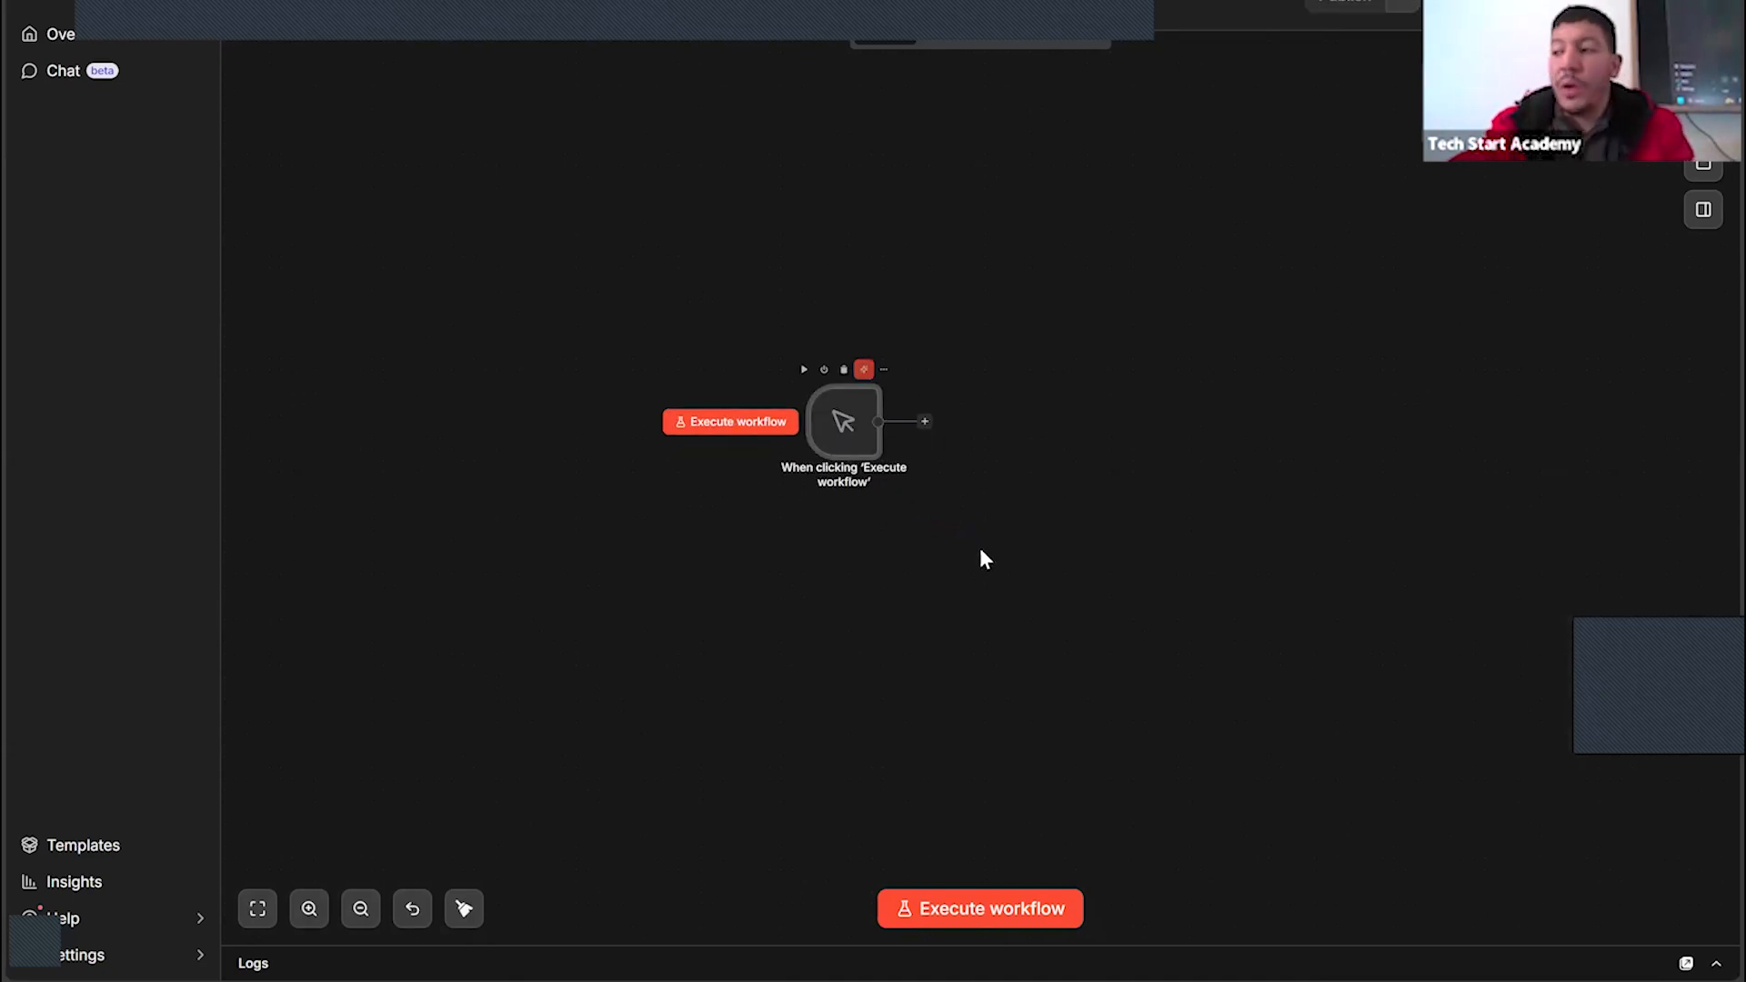
mouse_move(871, 425)
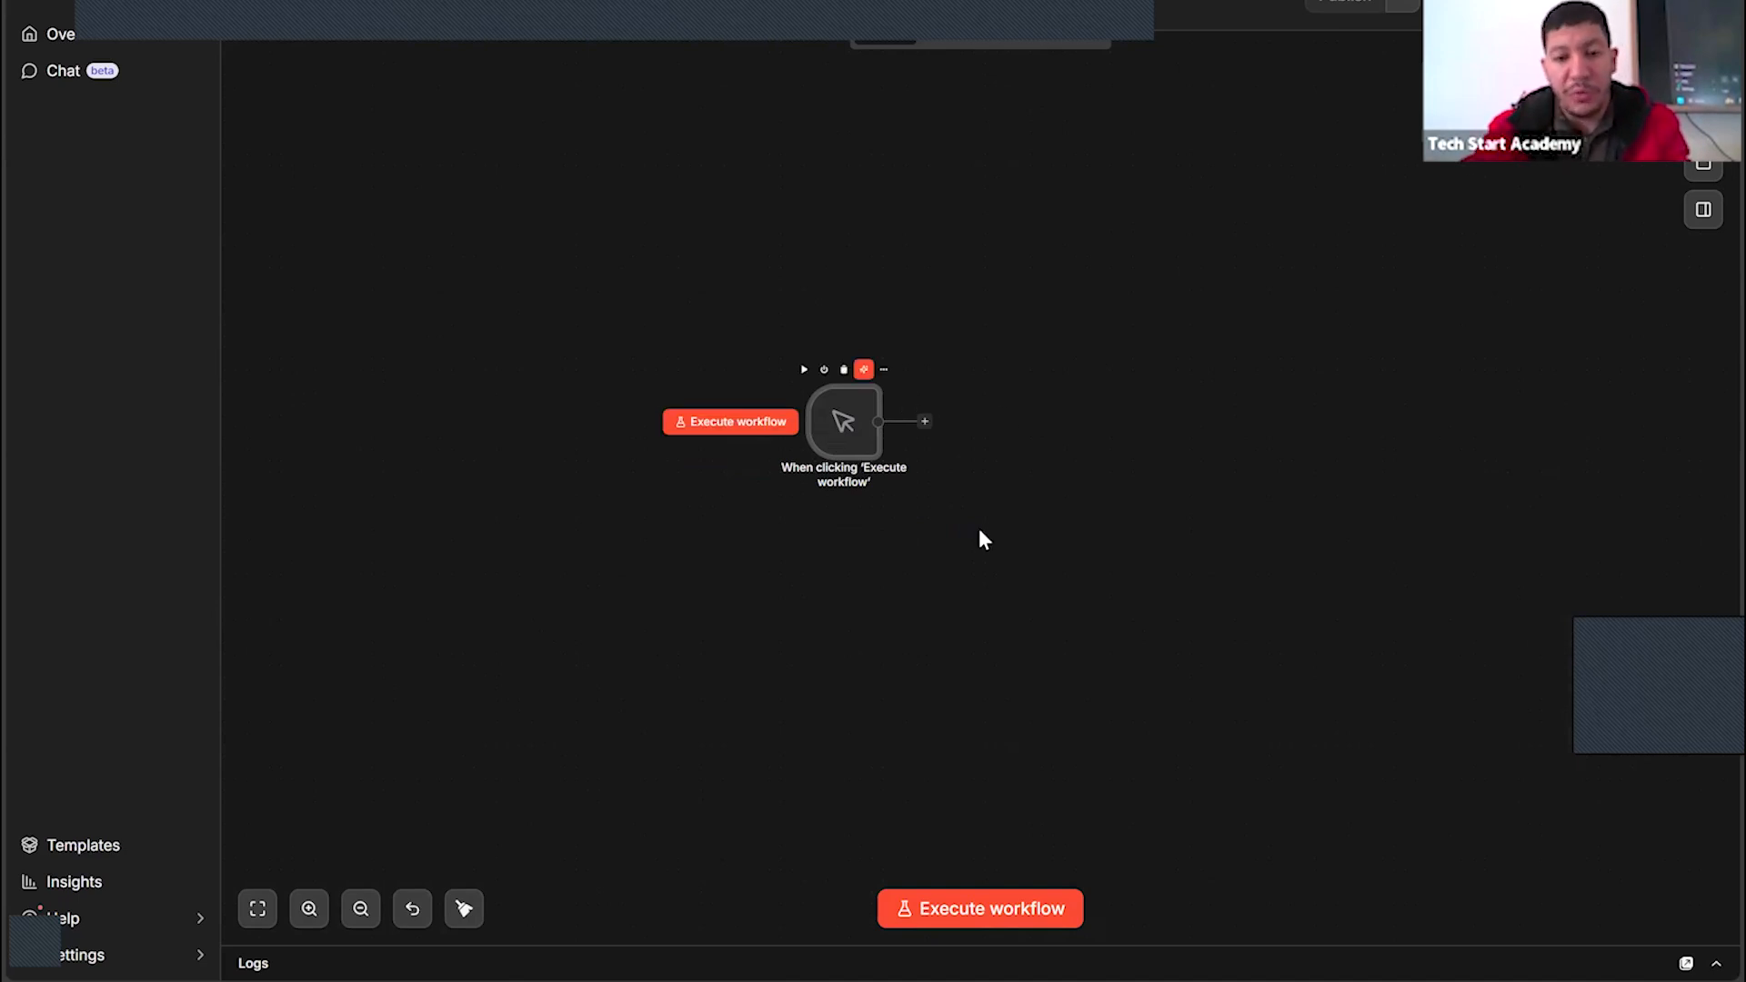
scroll(964, 618, "left", 2)
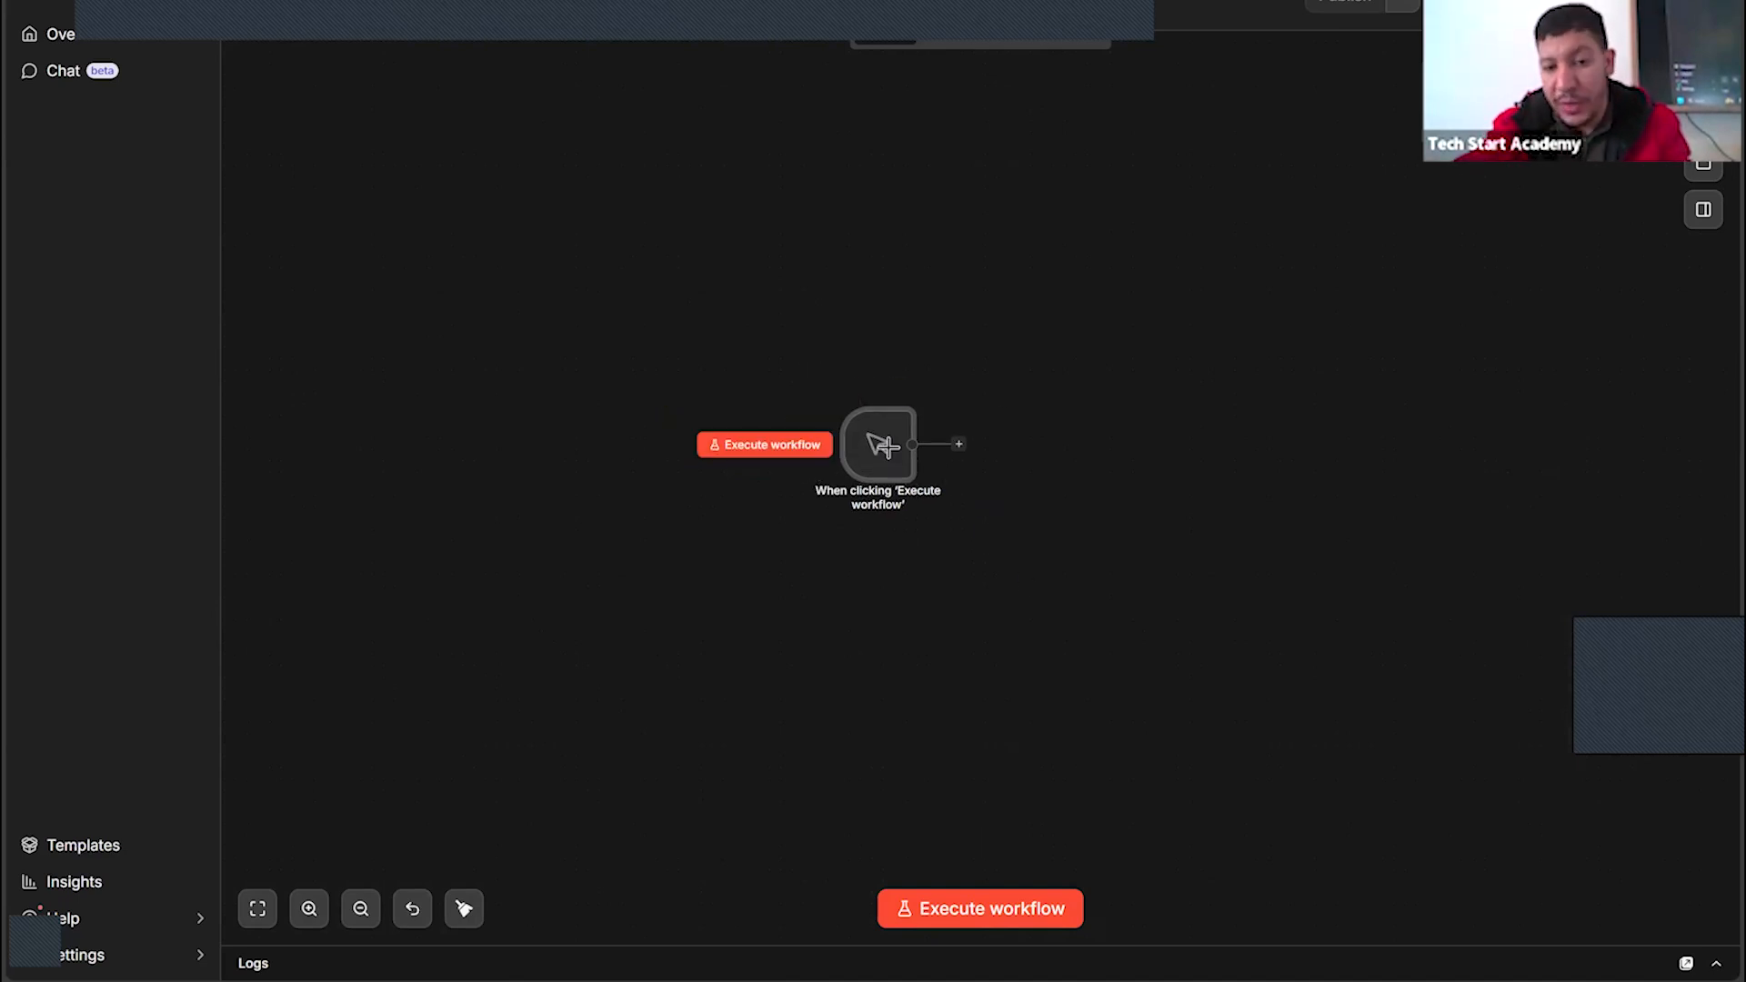
left_click(958, 914)
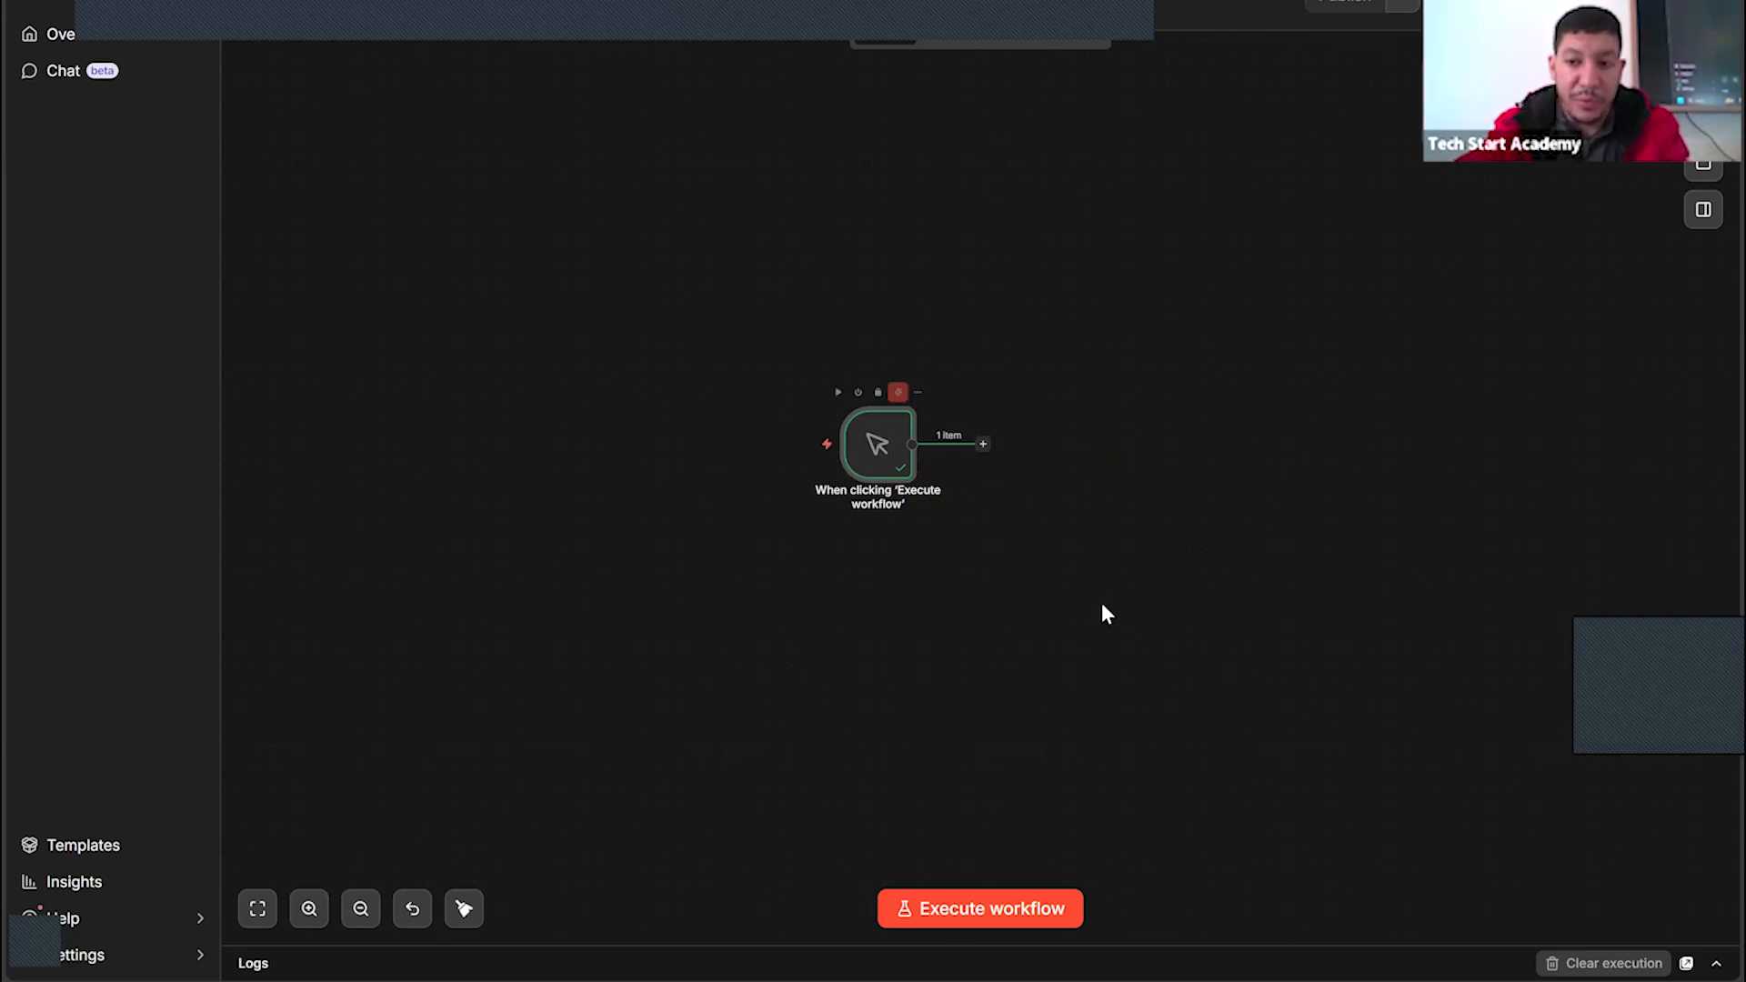
Add an Edit Fields (Set) node found by searching for "set" and connect the manual trigger's output to it
mouse_move(890, 469)
scroll(768, 460, "right", 3)
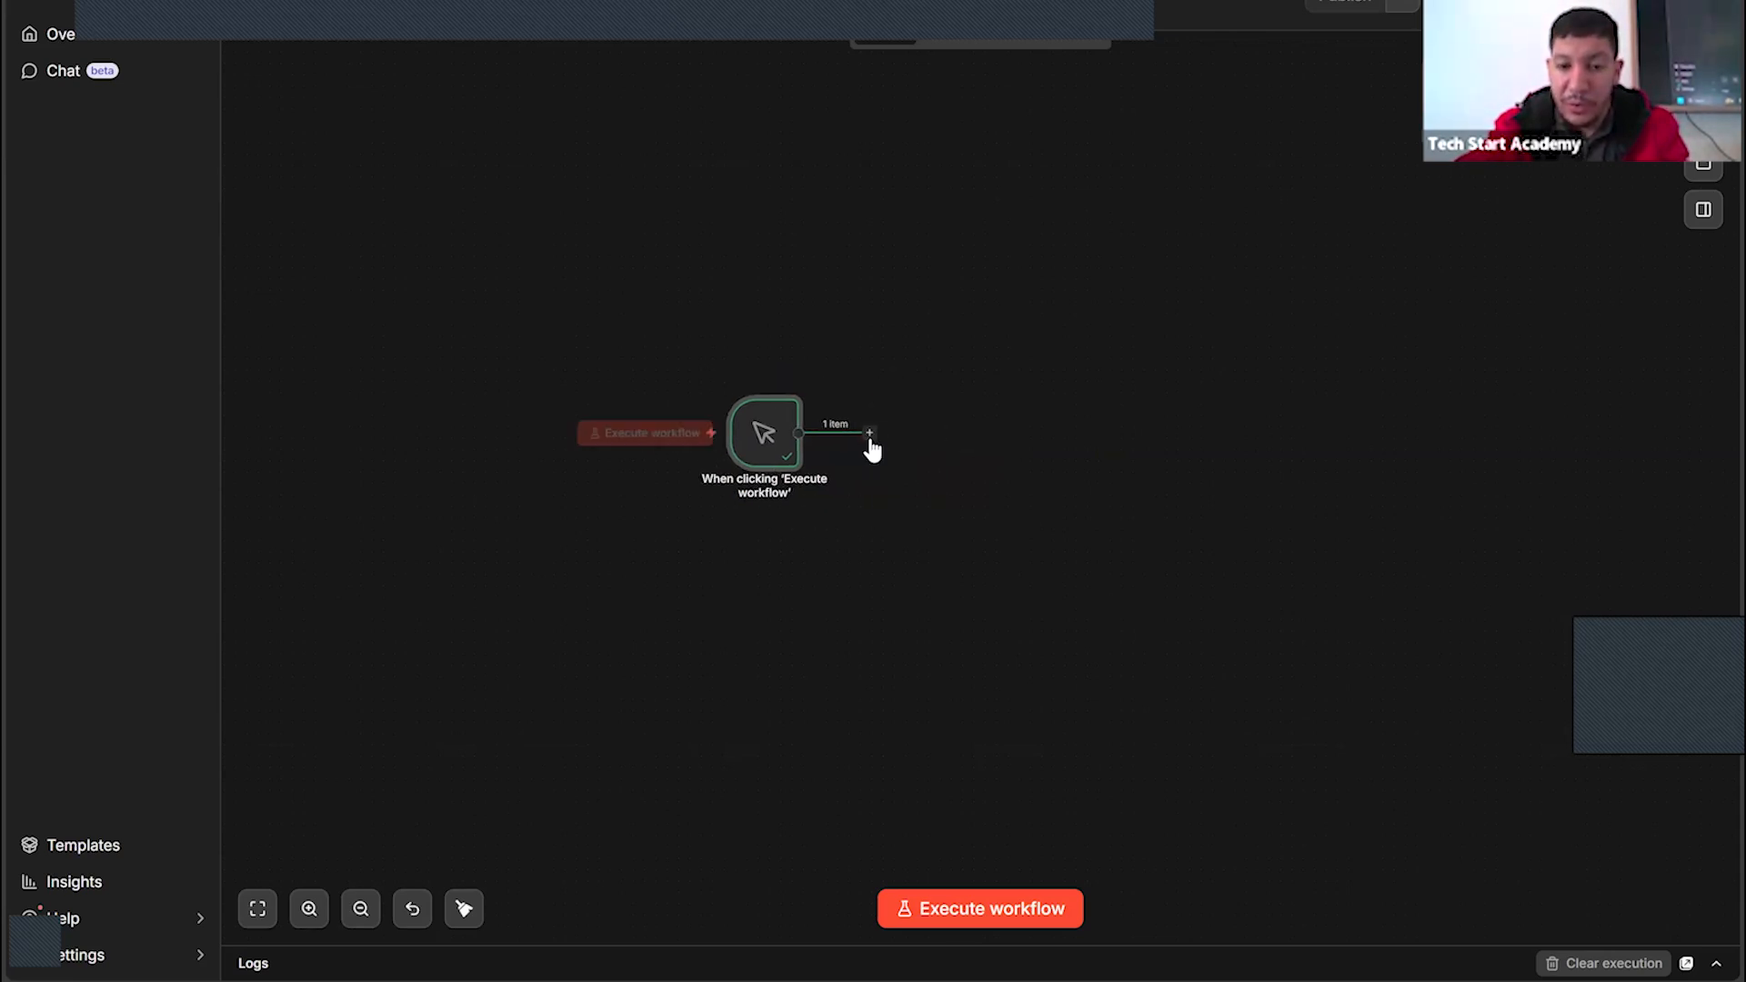
left_click(870, 435)
left_click(867, 438)
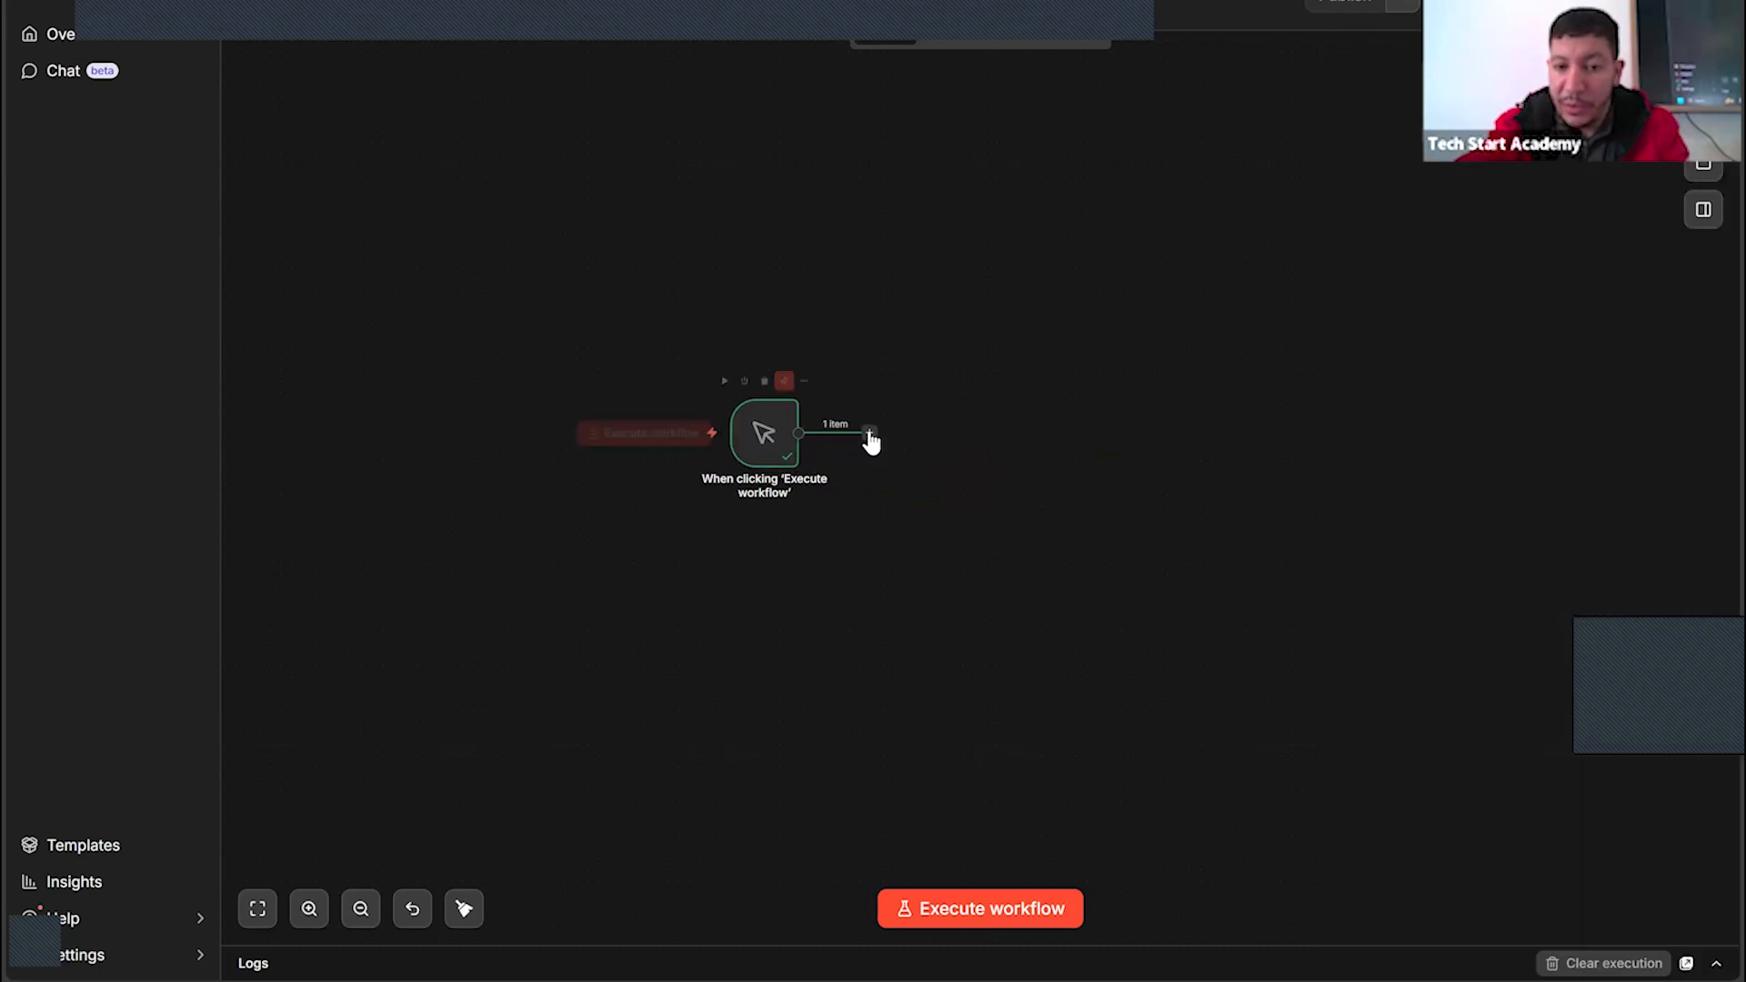
left_click(866, 438)
left_click(1098, 328)
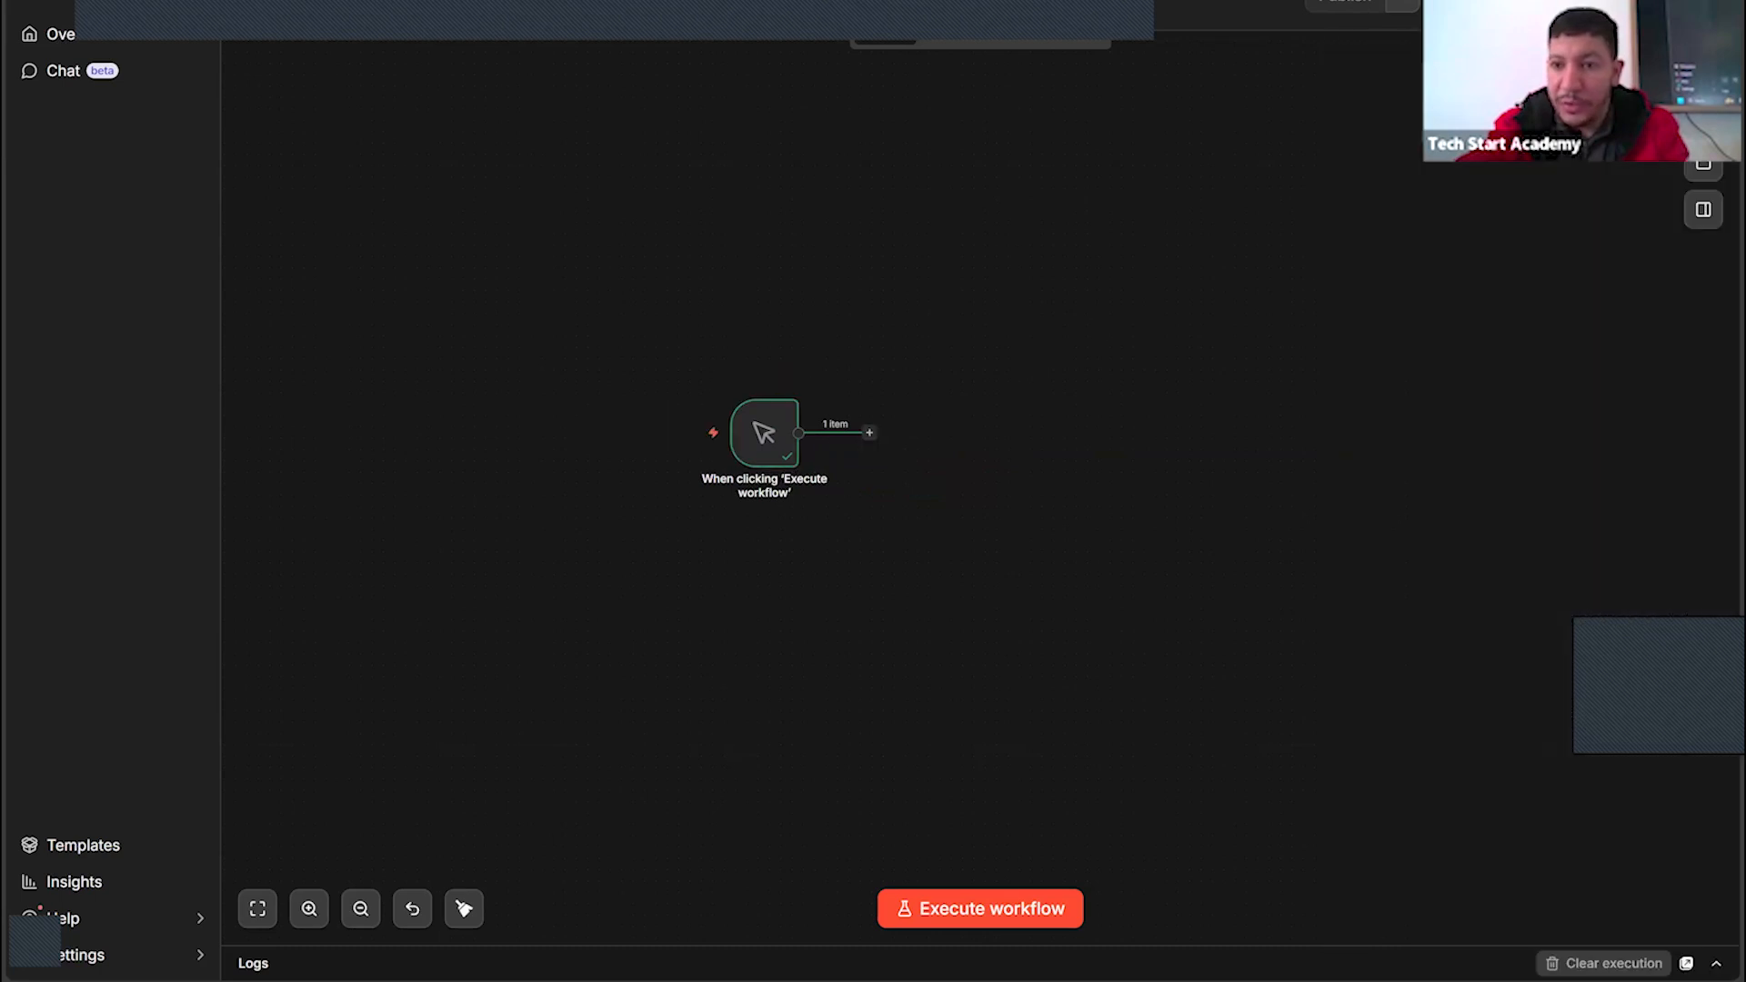
left_click(1701, 157)
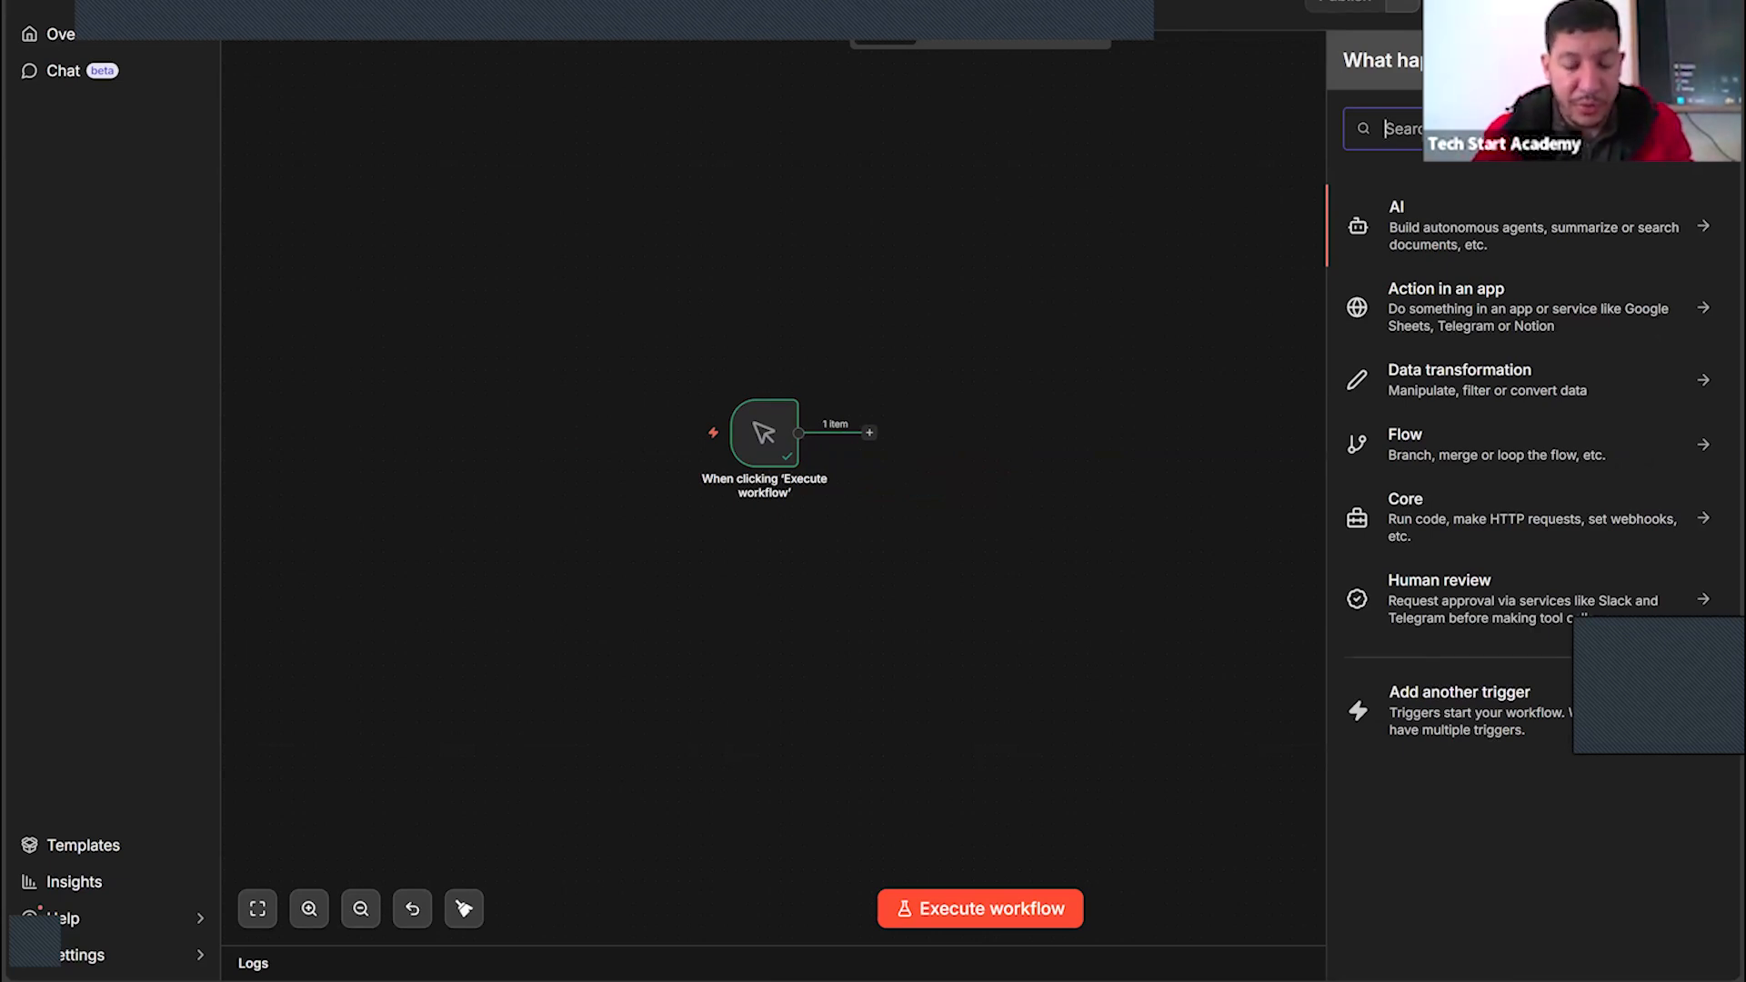
type("set")
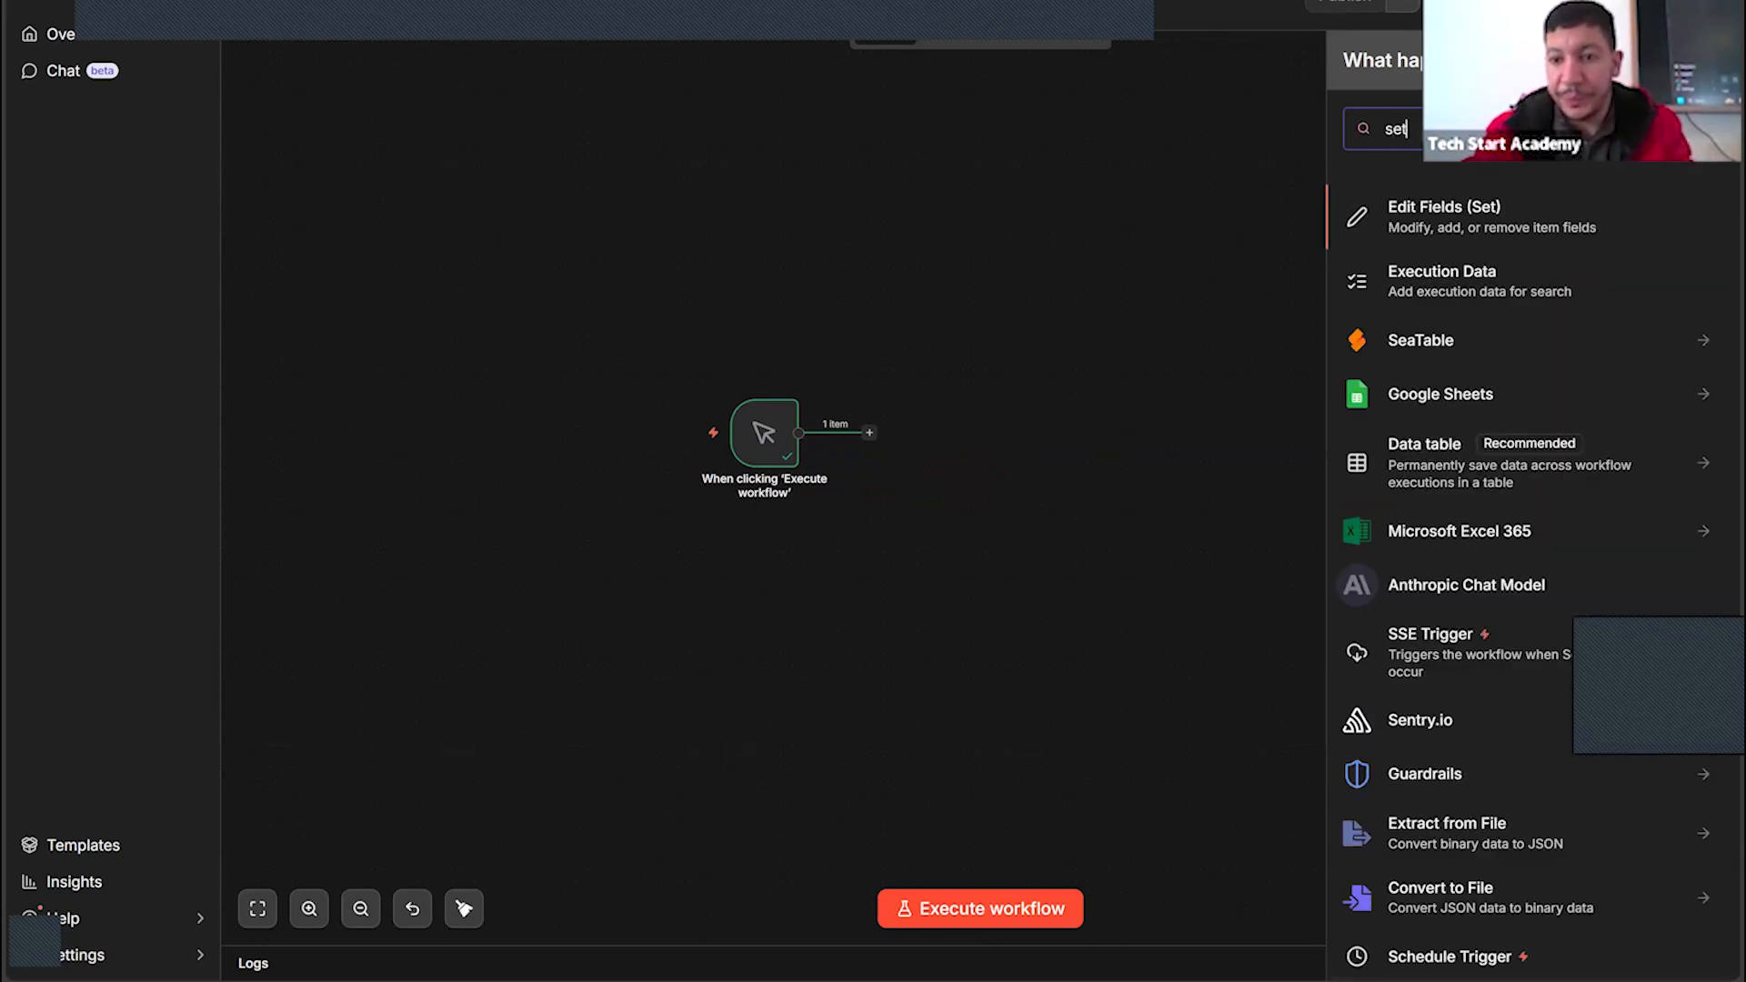
left_click(1450, 227)
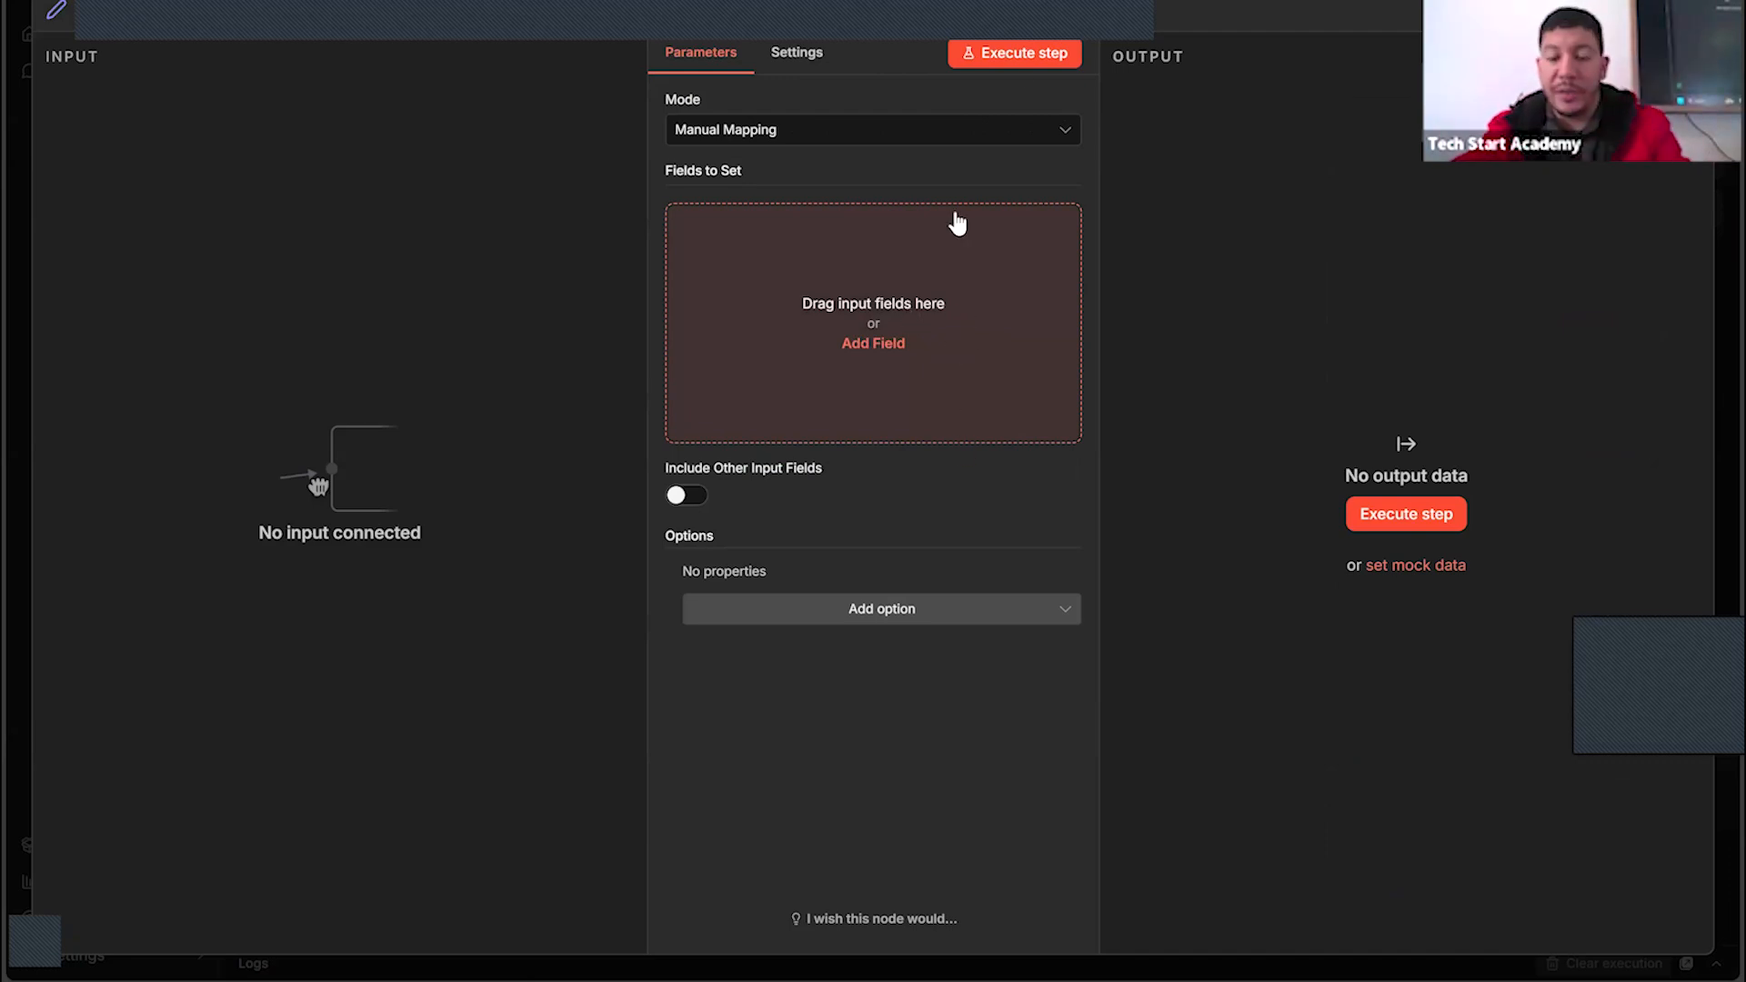
key("Escape")
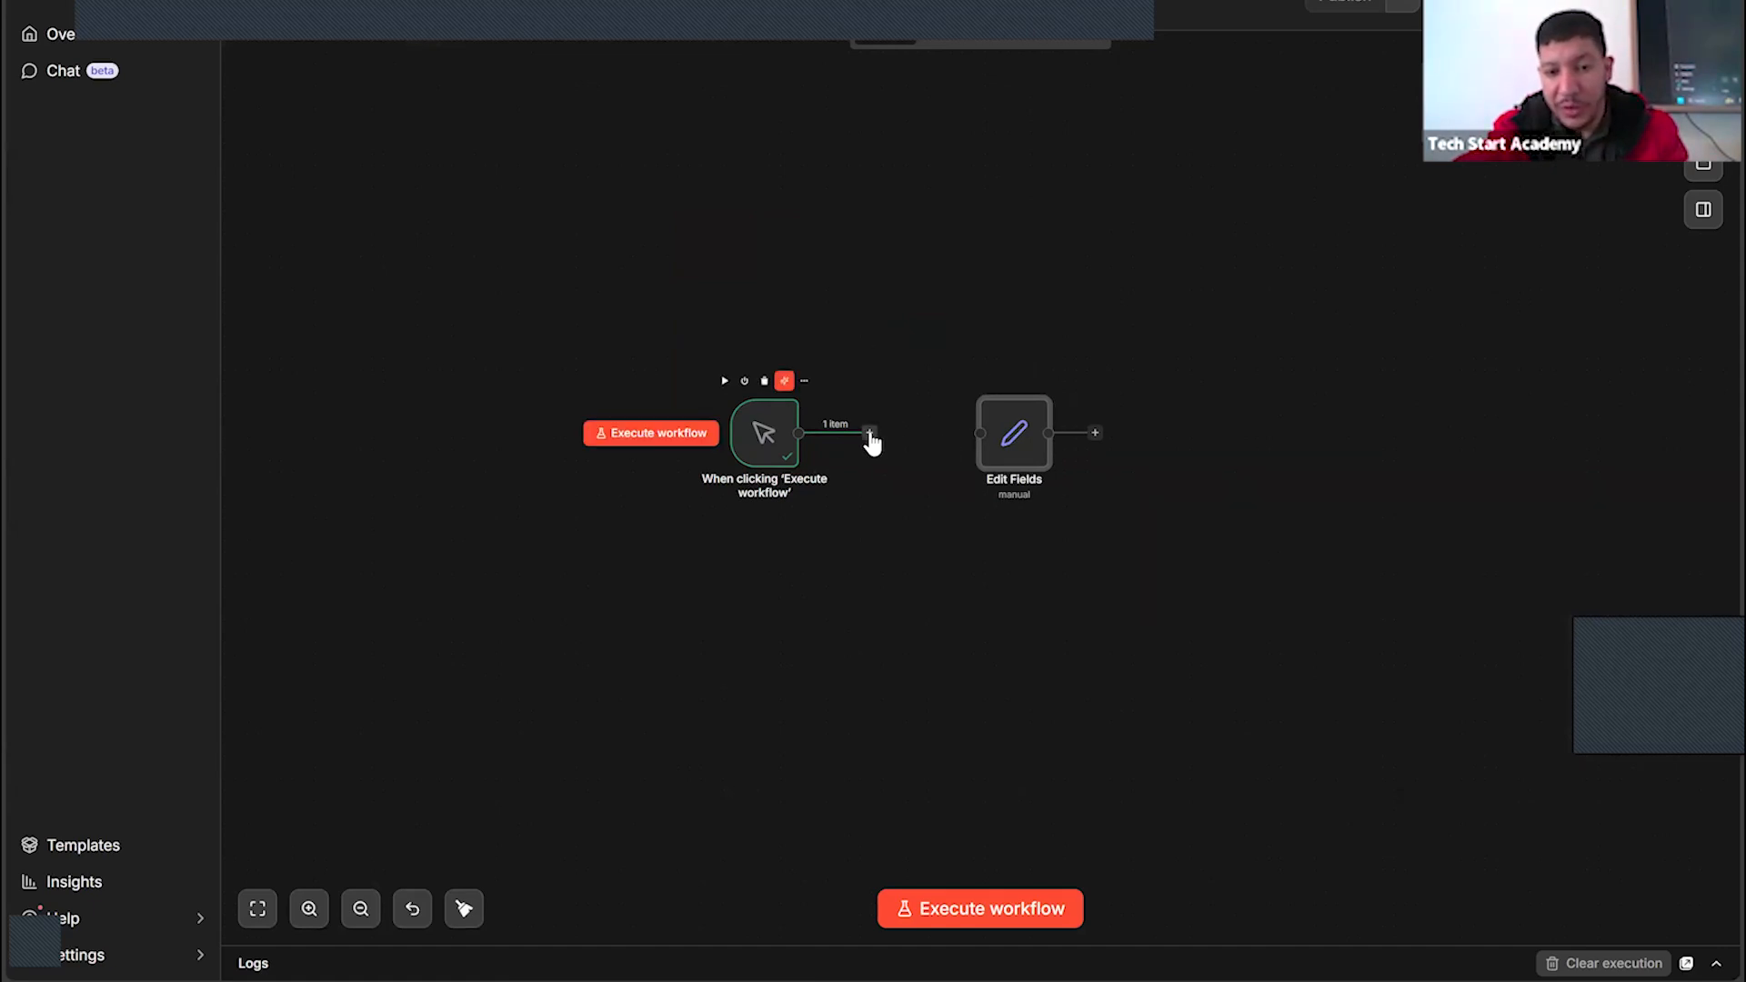
left_click_drag(869, 433, 980, 432)
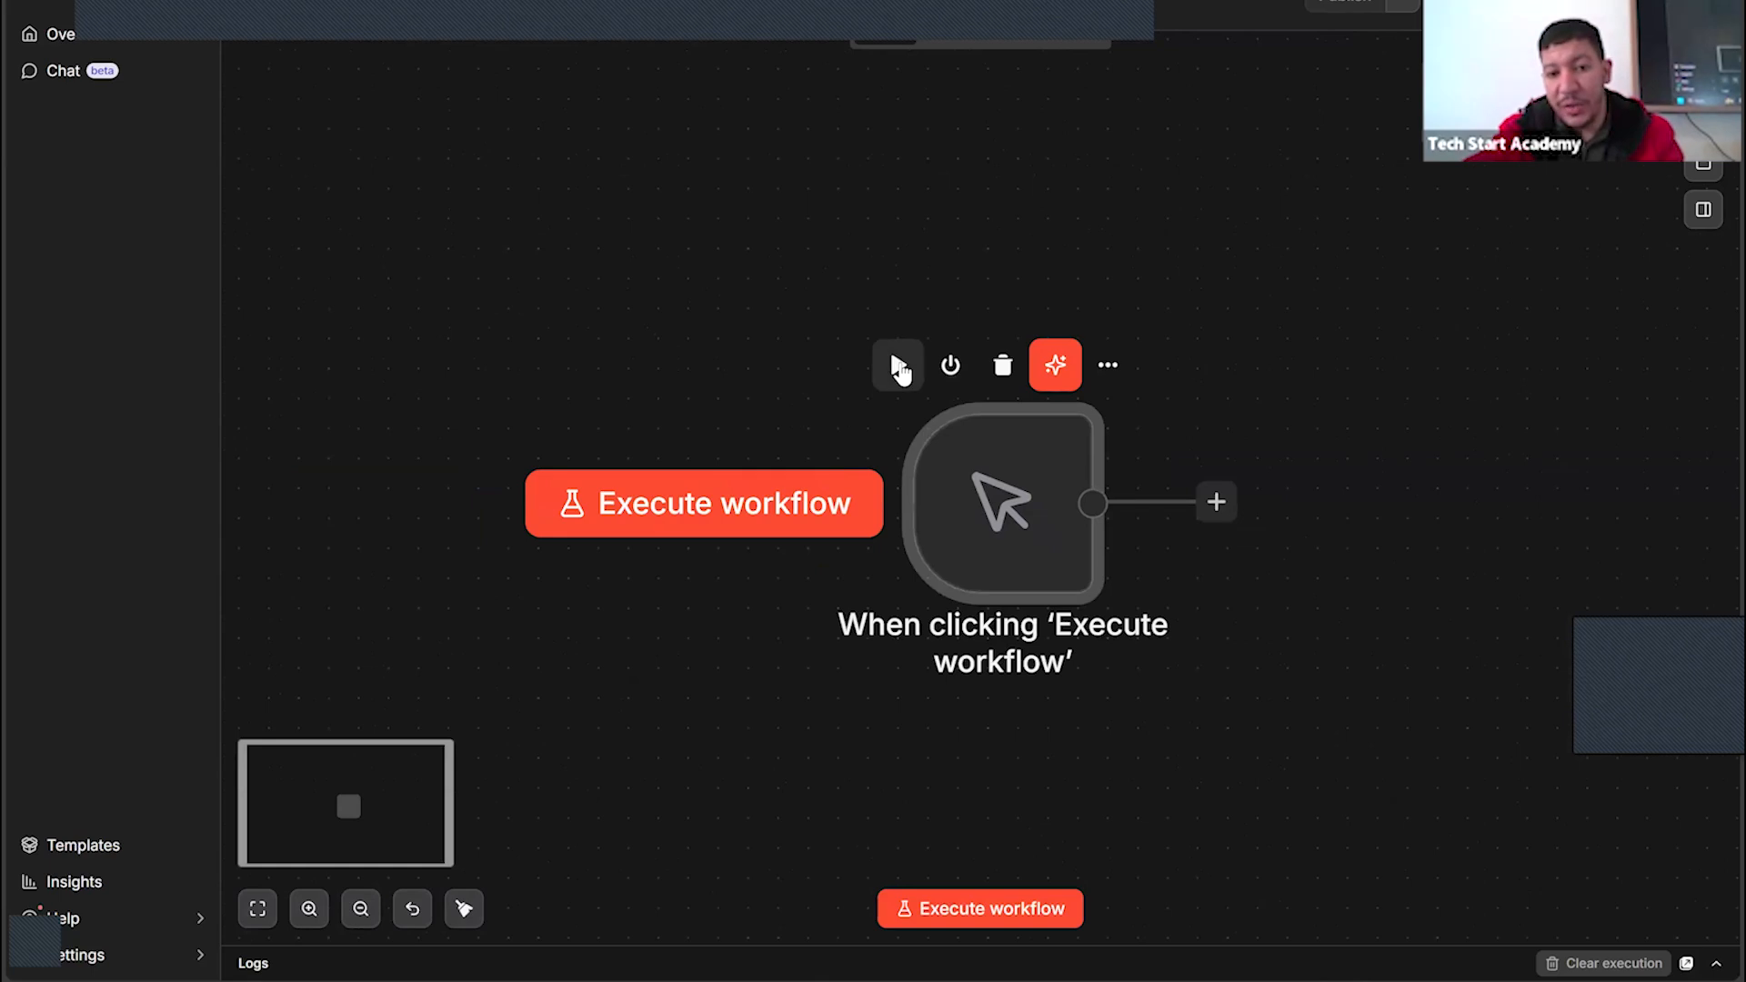
Execute the manual trigger node on its own, and switch its activation off and back on
left_click(898, 365)
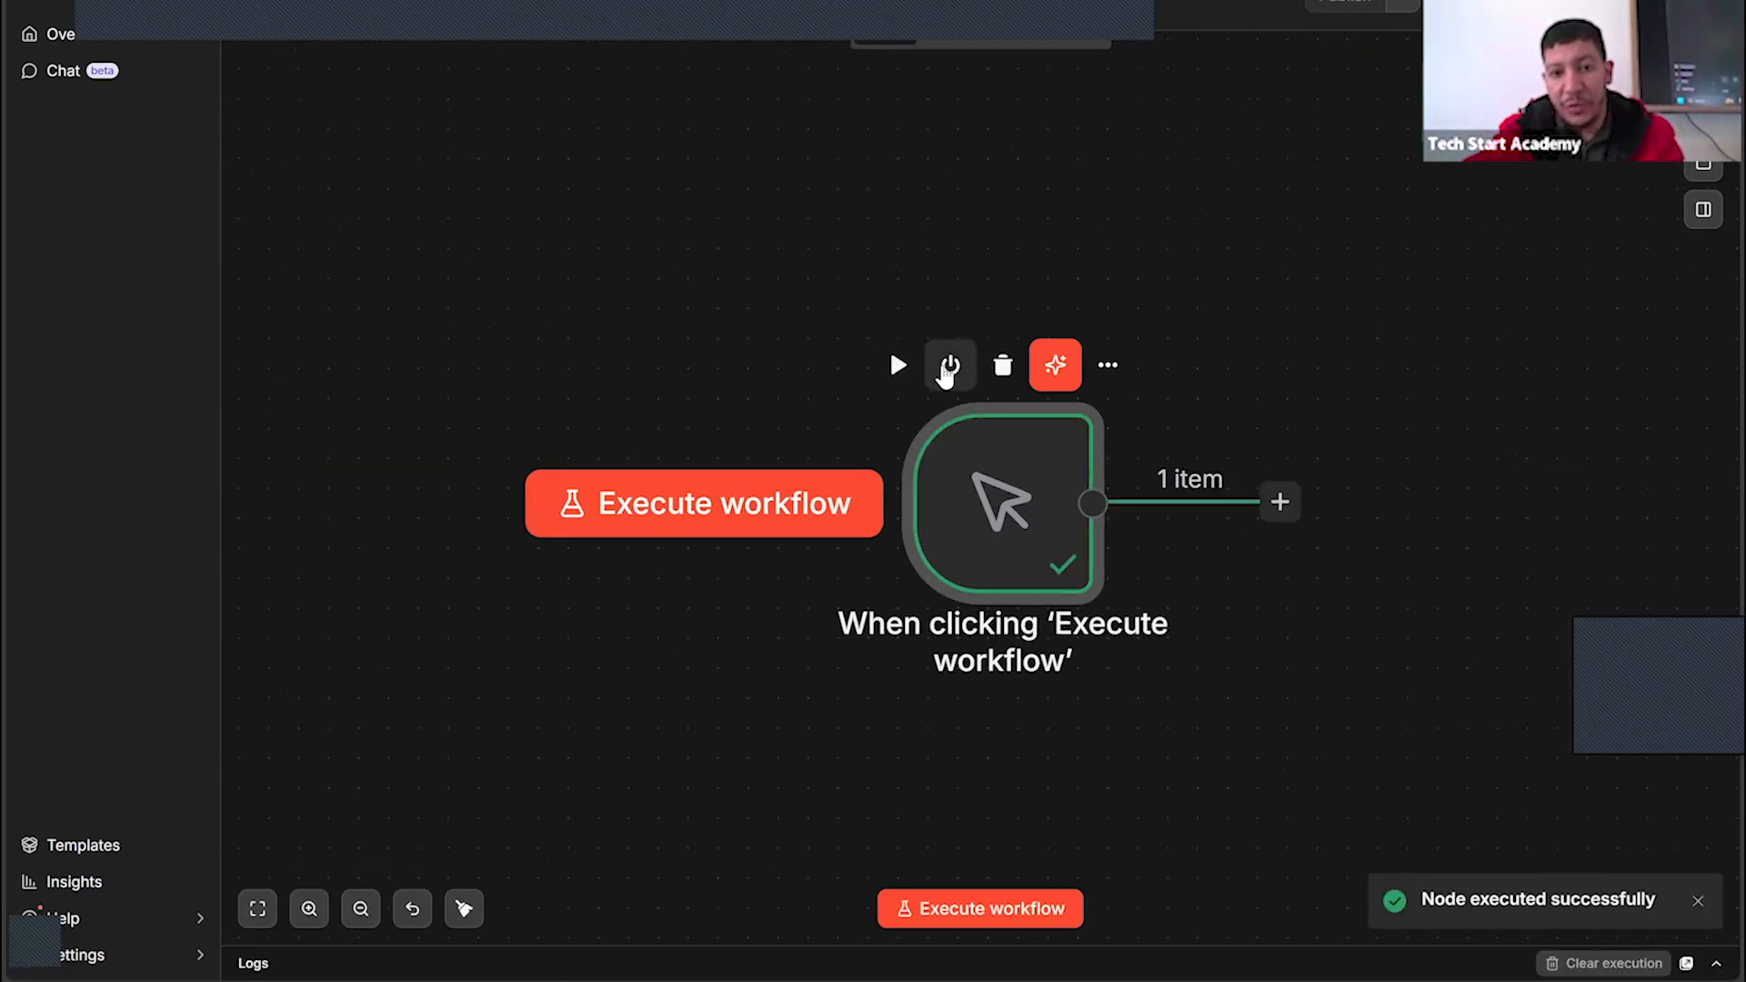
left_click(951, 369)
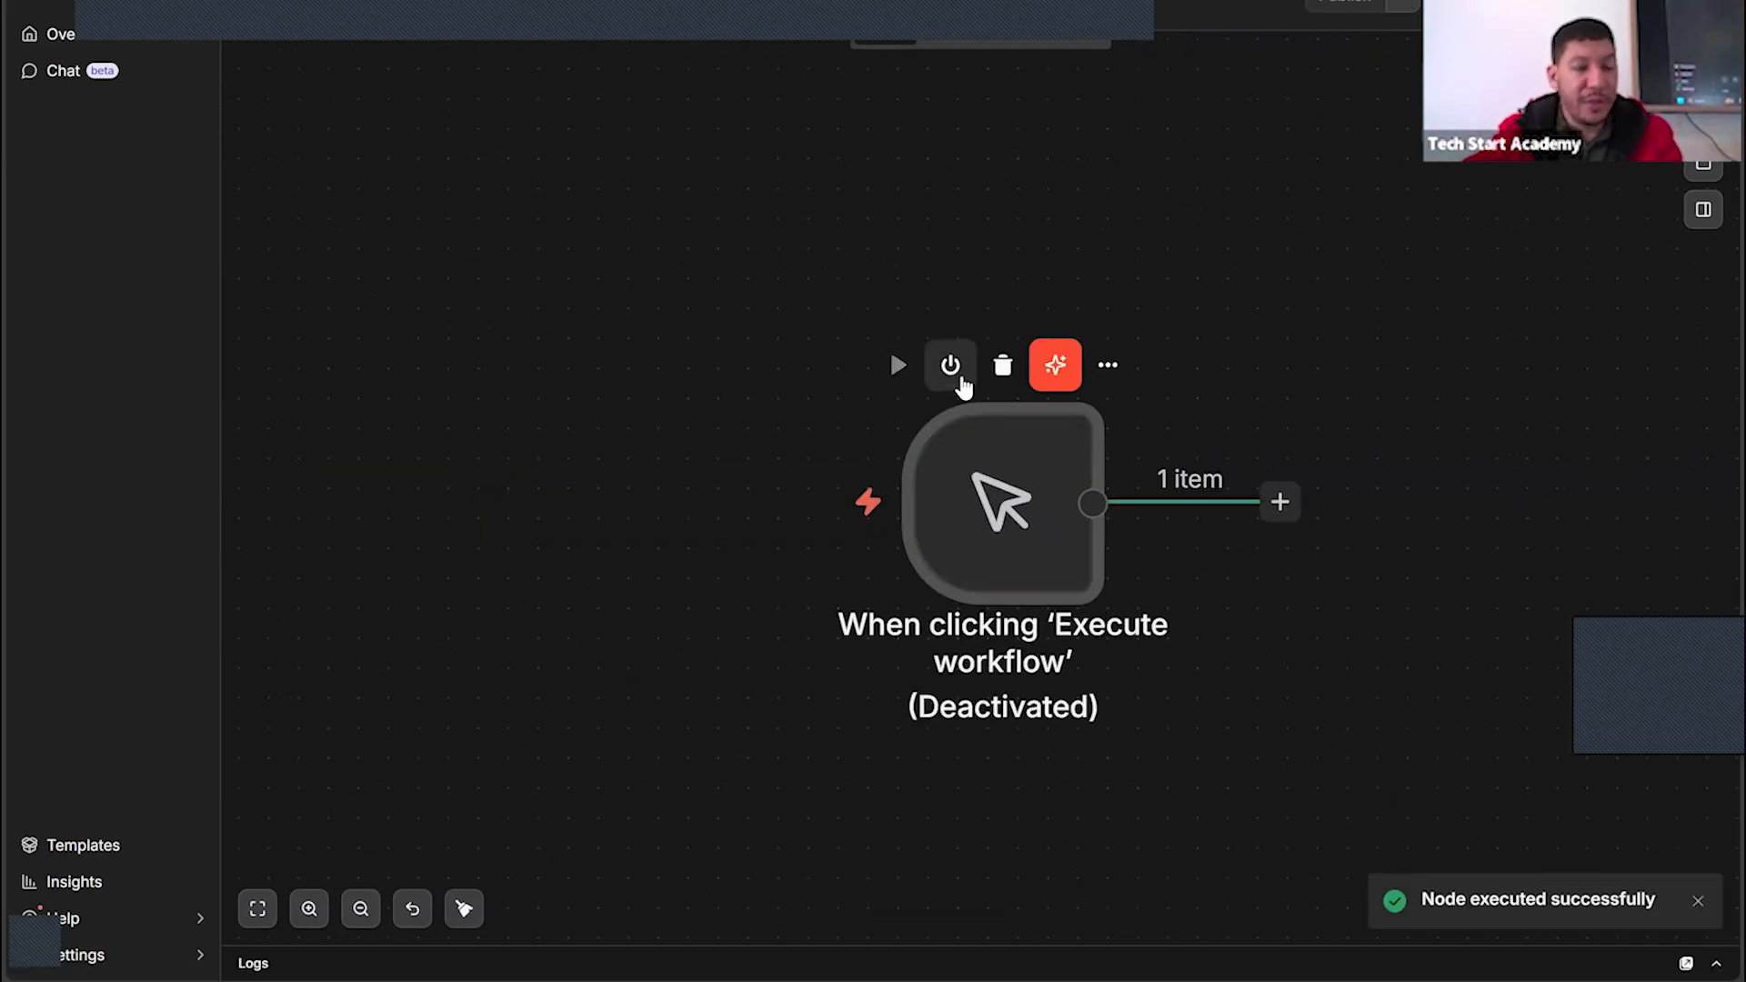
left_click(952, 385)
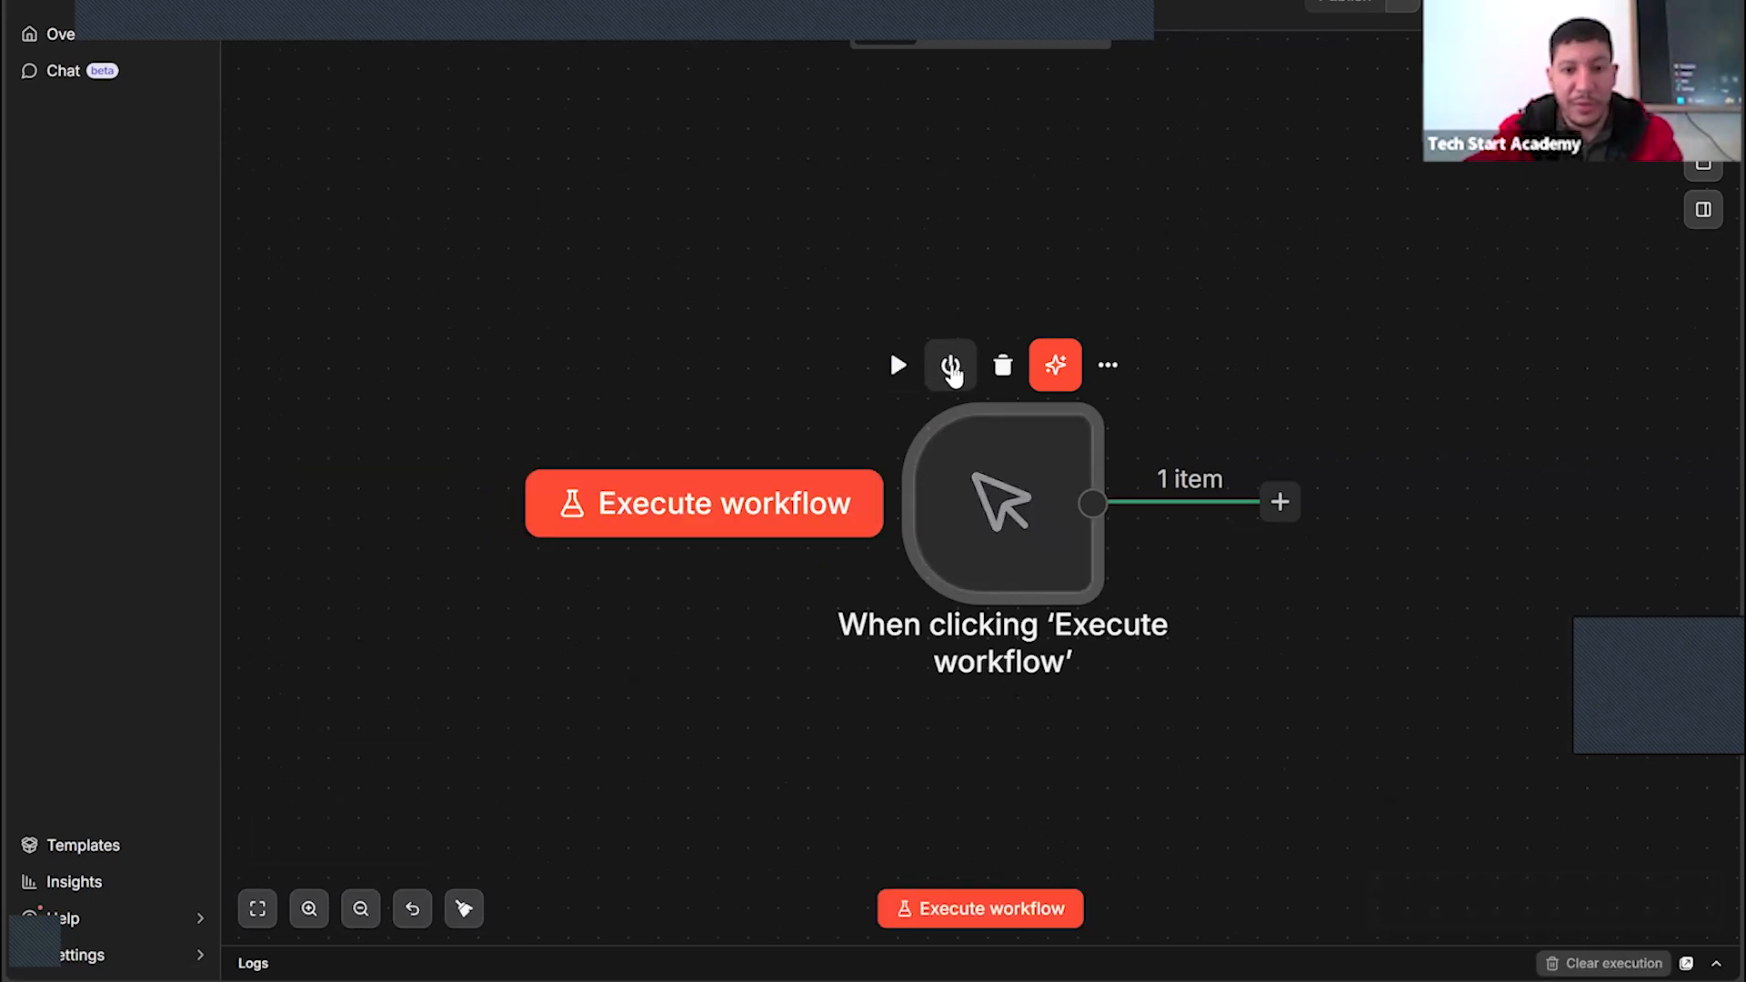
Delete the manual trigger node from the canvas
scroll(1000, 437, "right", 2)
scroll(1001, 436, "down", 2)
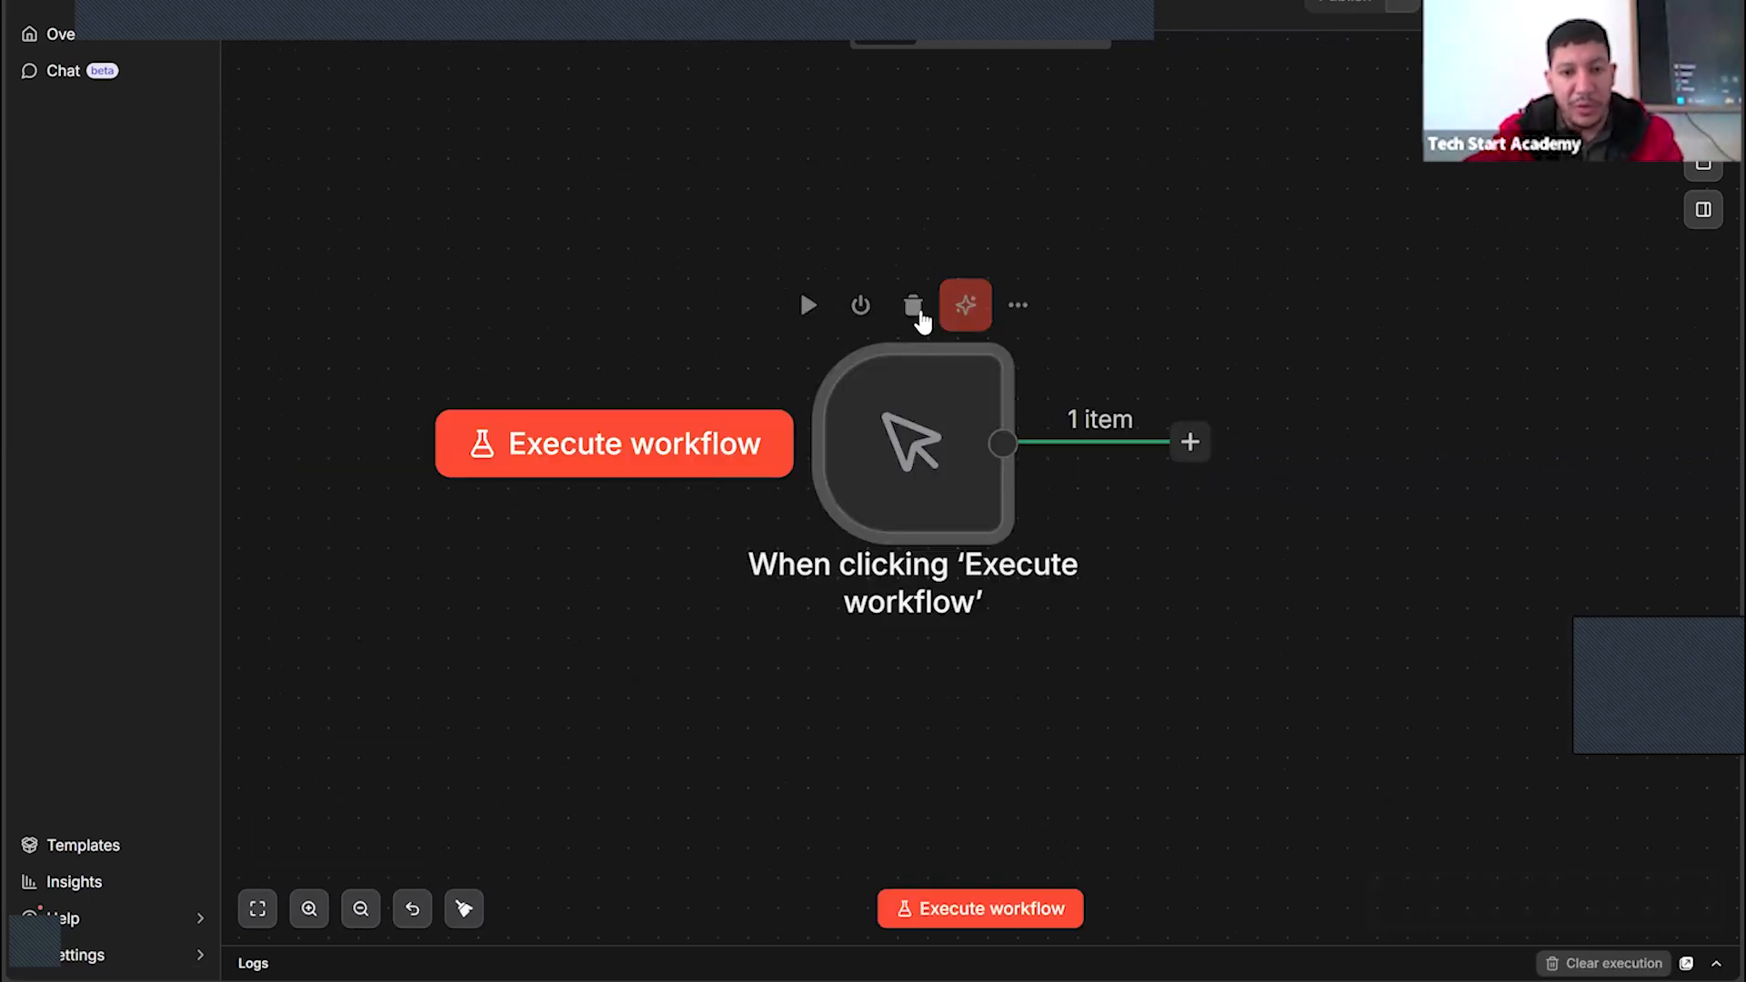
key("Delete")
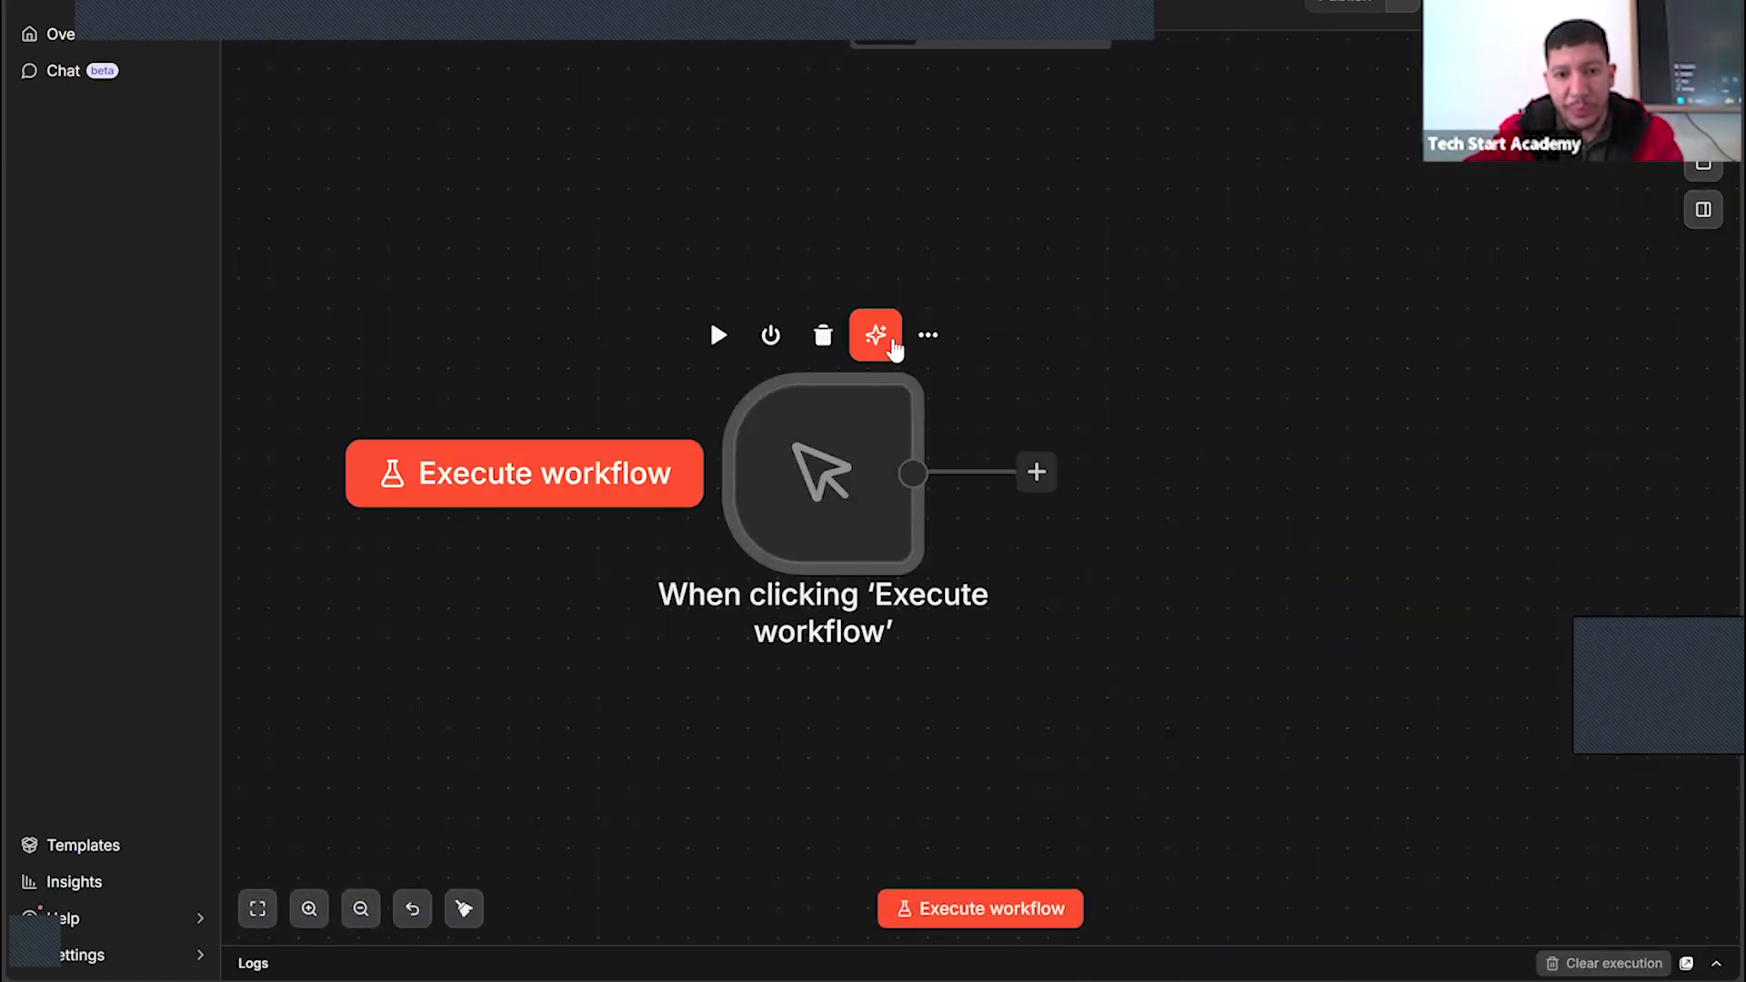
View the n8n AI assistant for modifying the workflow, close it, and show the trigger node's additional actions
left_click(1235, 365)
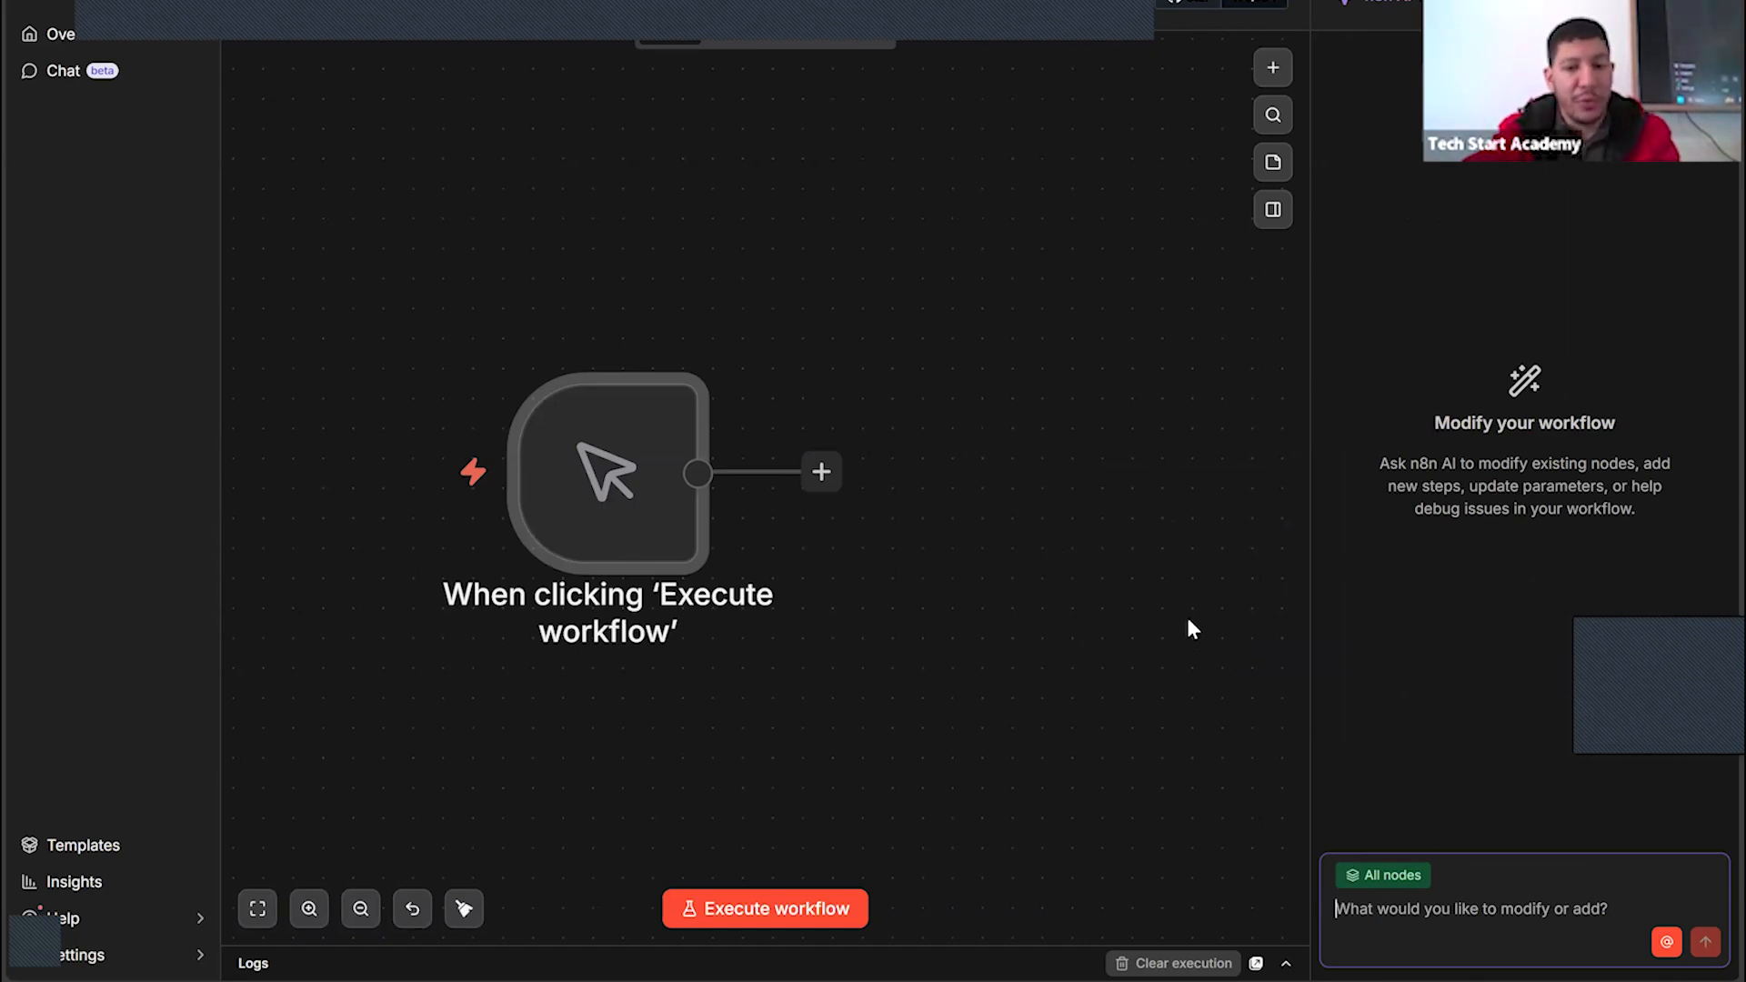
left_click(1154, 527)
left_click_drag(891, 407, 900, 379)
left_click(932, 309)
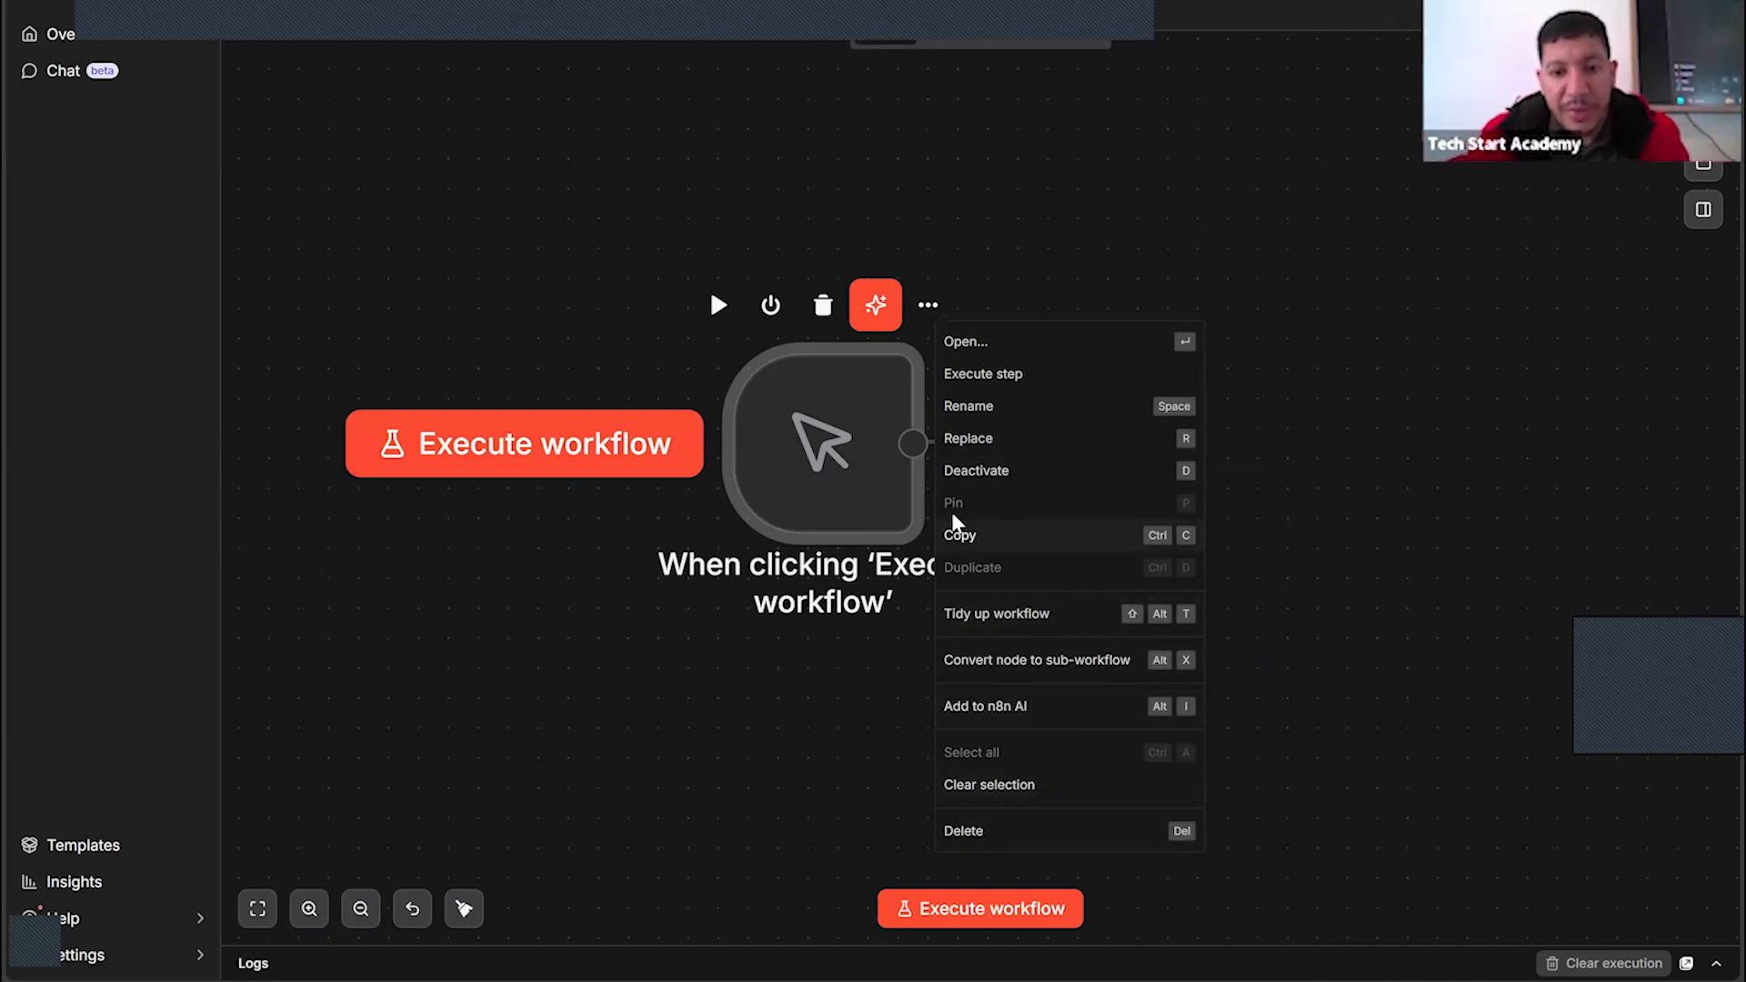
Copy the manual trigger node and reposition the original on the canvas, closing the node picker
left_click(1009, 544)
scroll(924, 385, "right", 5)
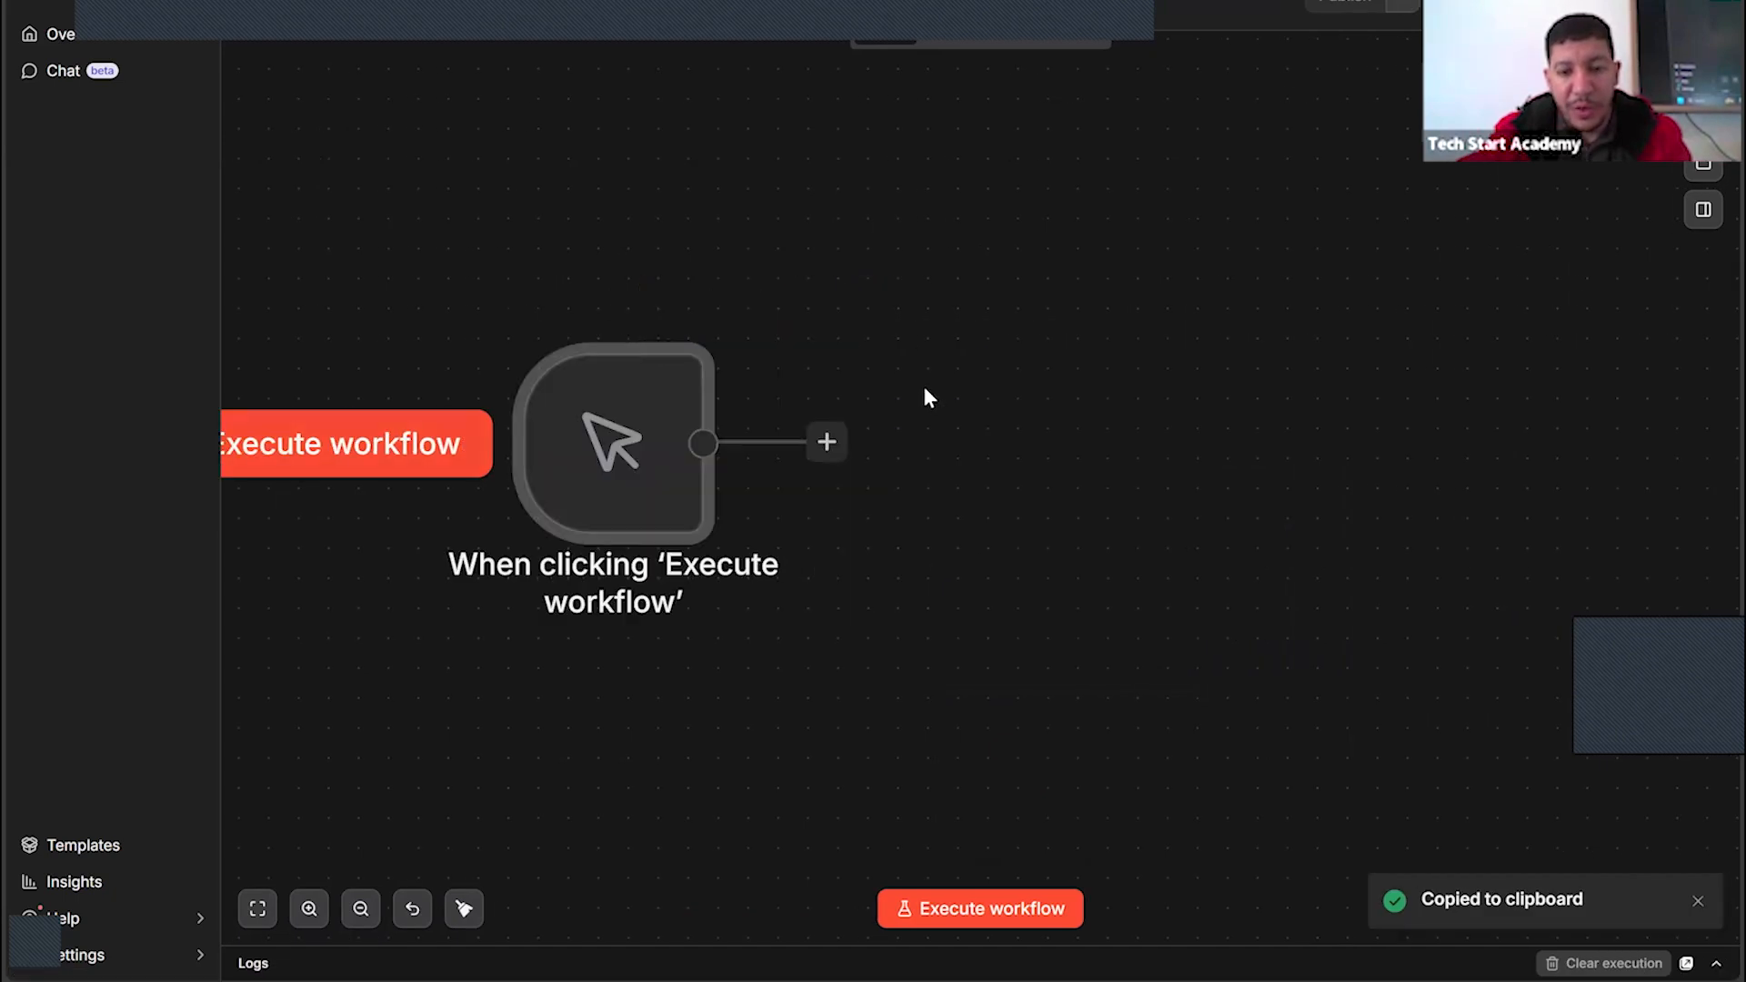
right_click(918, 389)
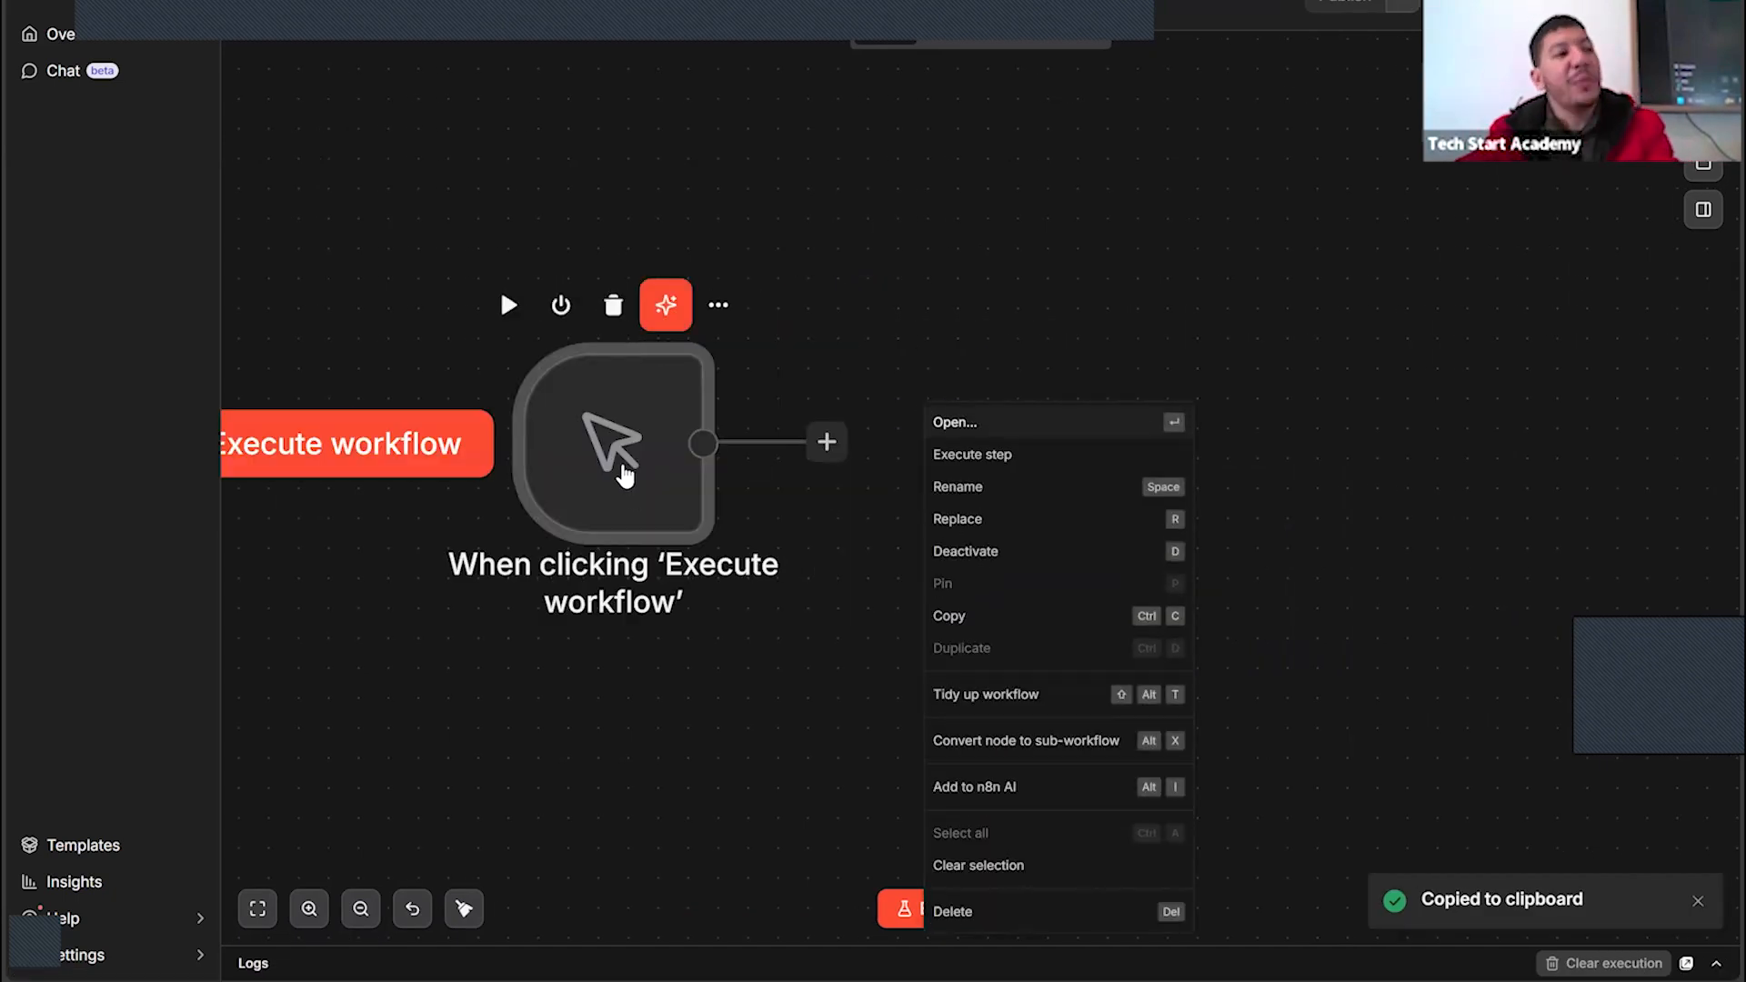
left_click(643, 503)
left_click_drag(643, 503, 823, 413)
left_click(1006, 351)
left_click_drag(833, 333, 887, 357)
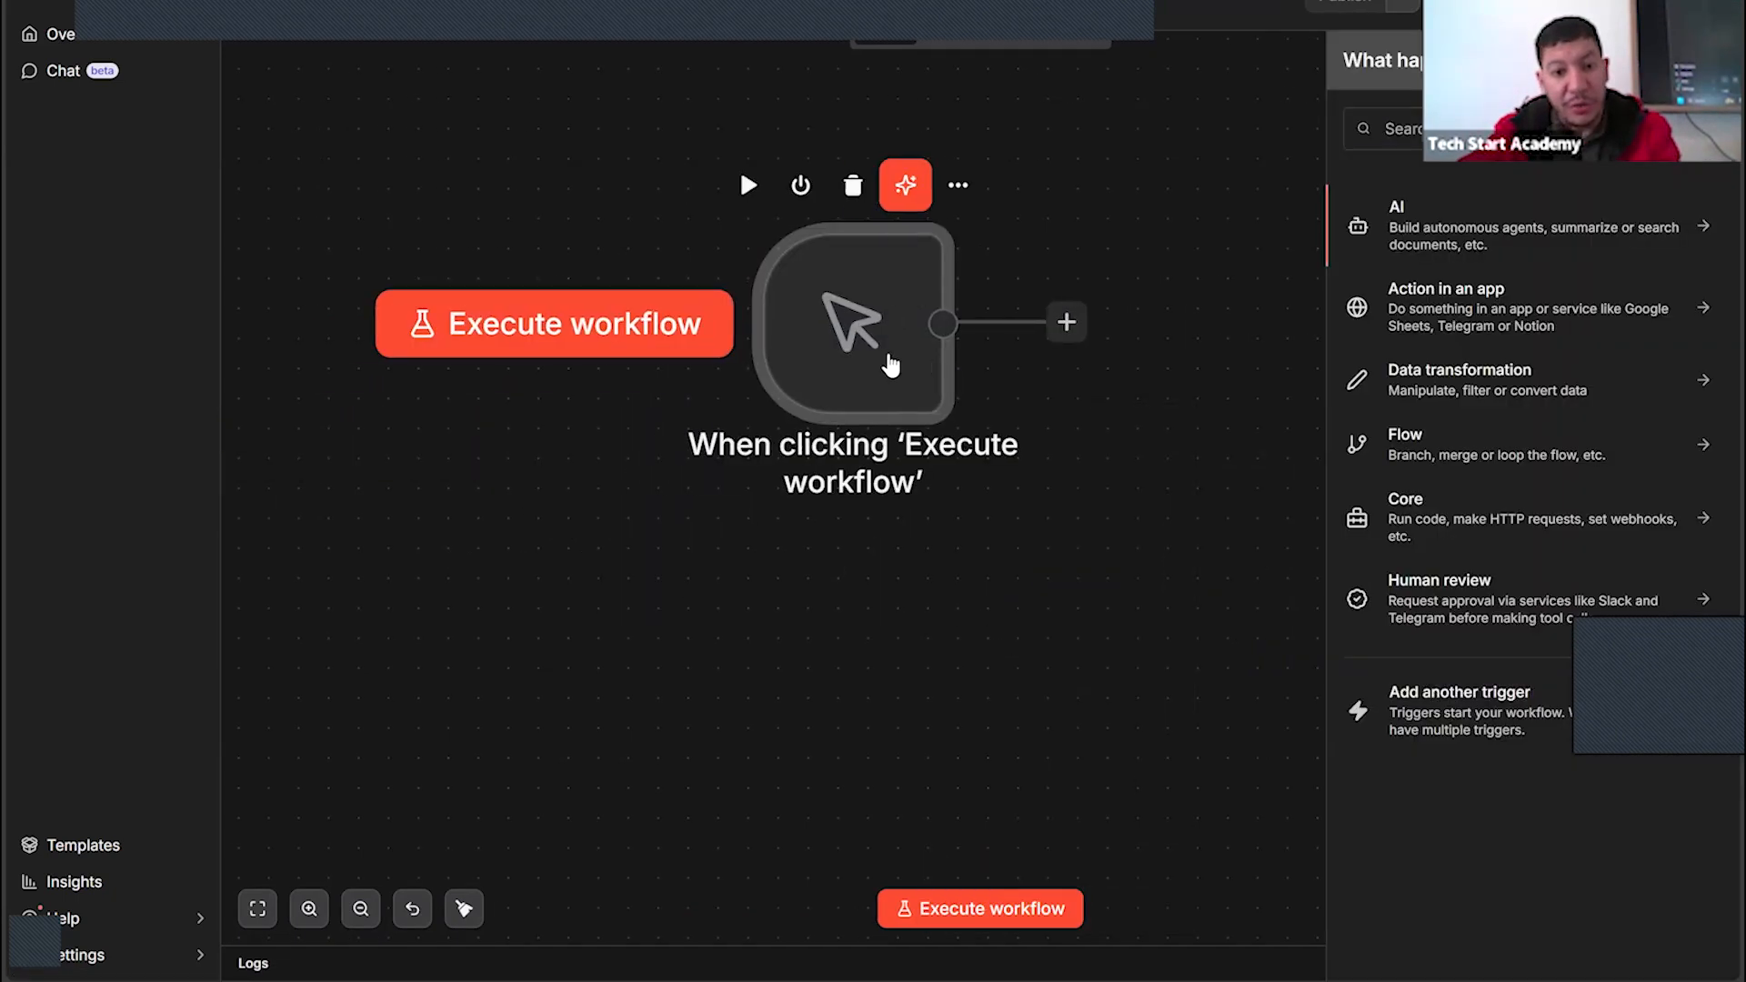
left_click(920, 340)
left_click(1119, 489)
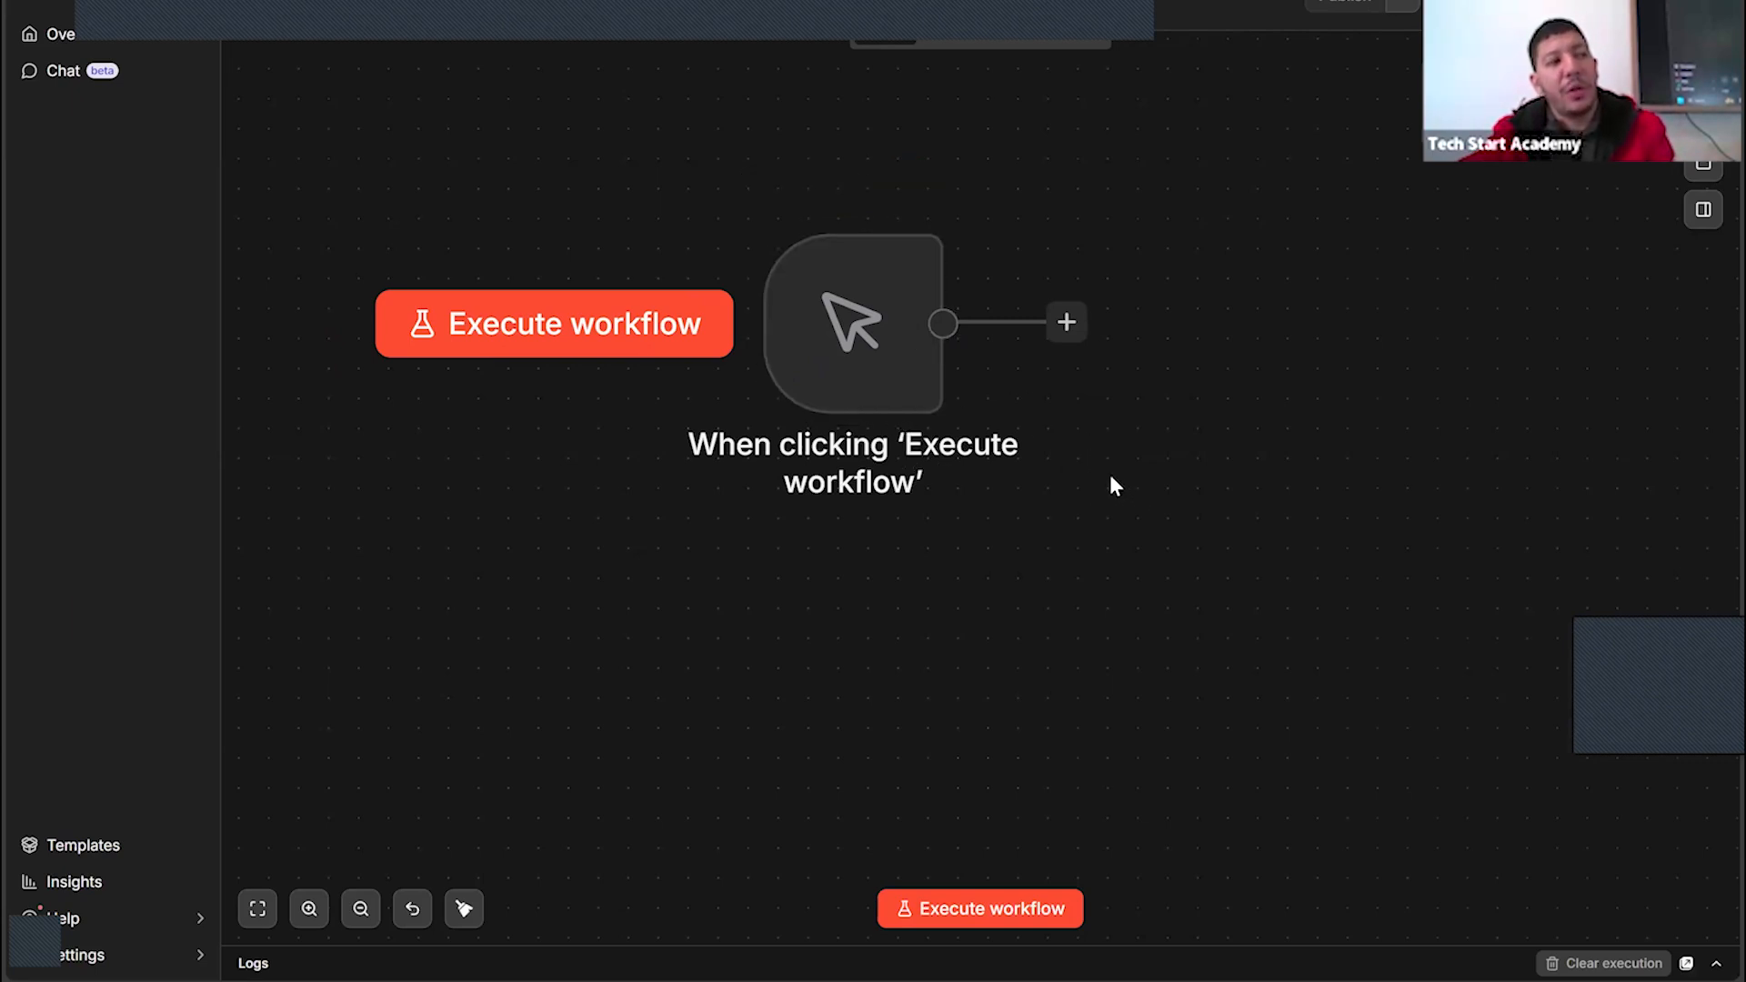
Copy the manual trigger node again and try to add a second manual trigger to the workflow
left_click(893, 376)
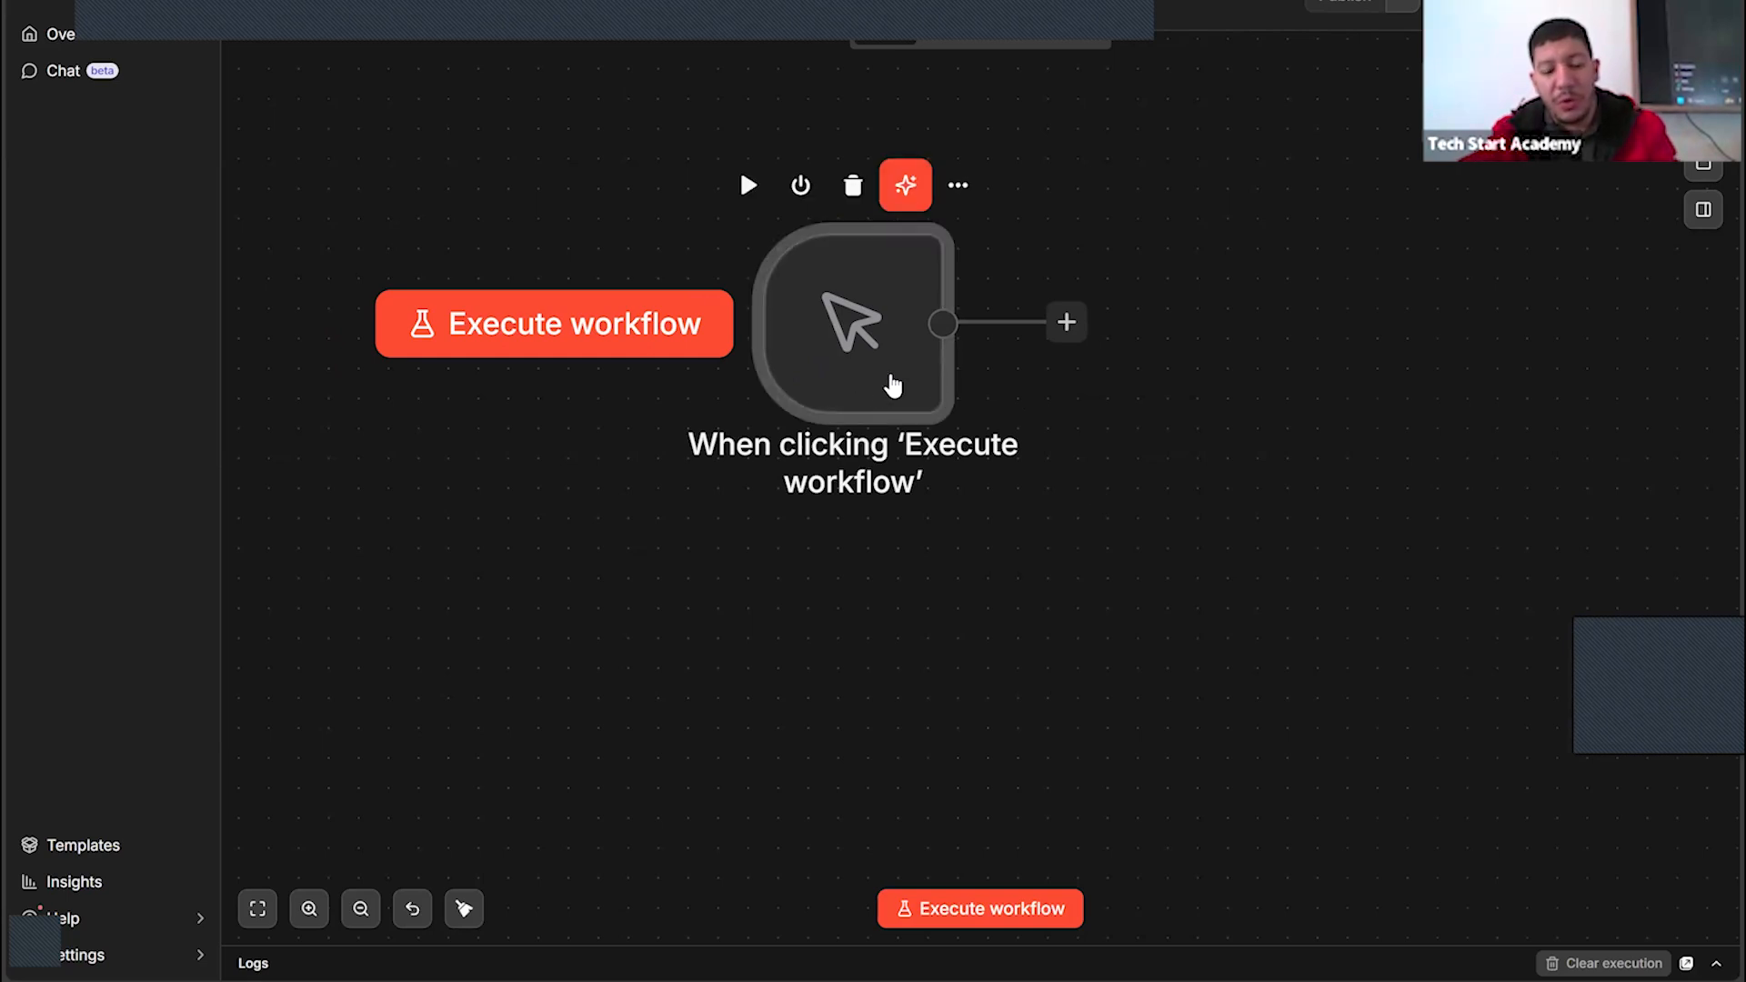
key("ctrl+c")
scroll(1037, 616, "down", 5)
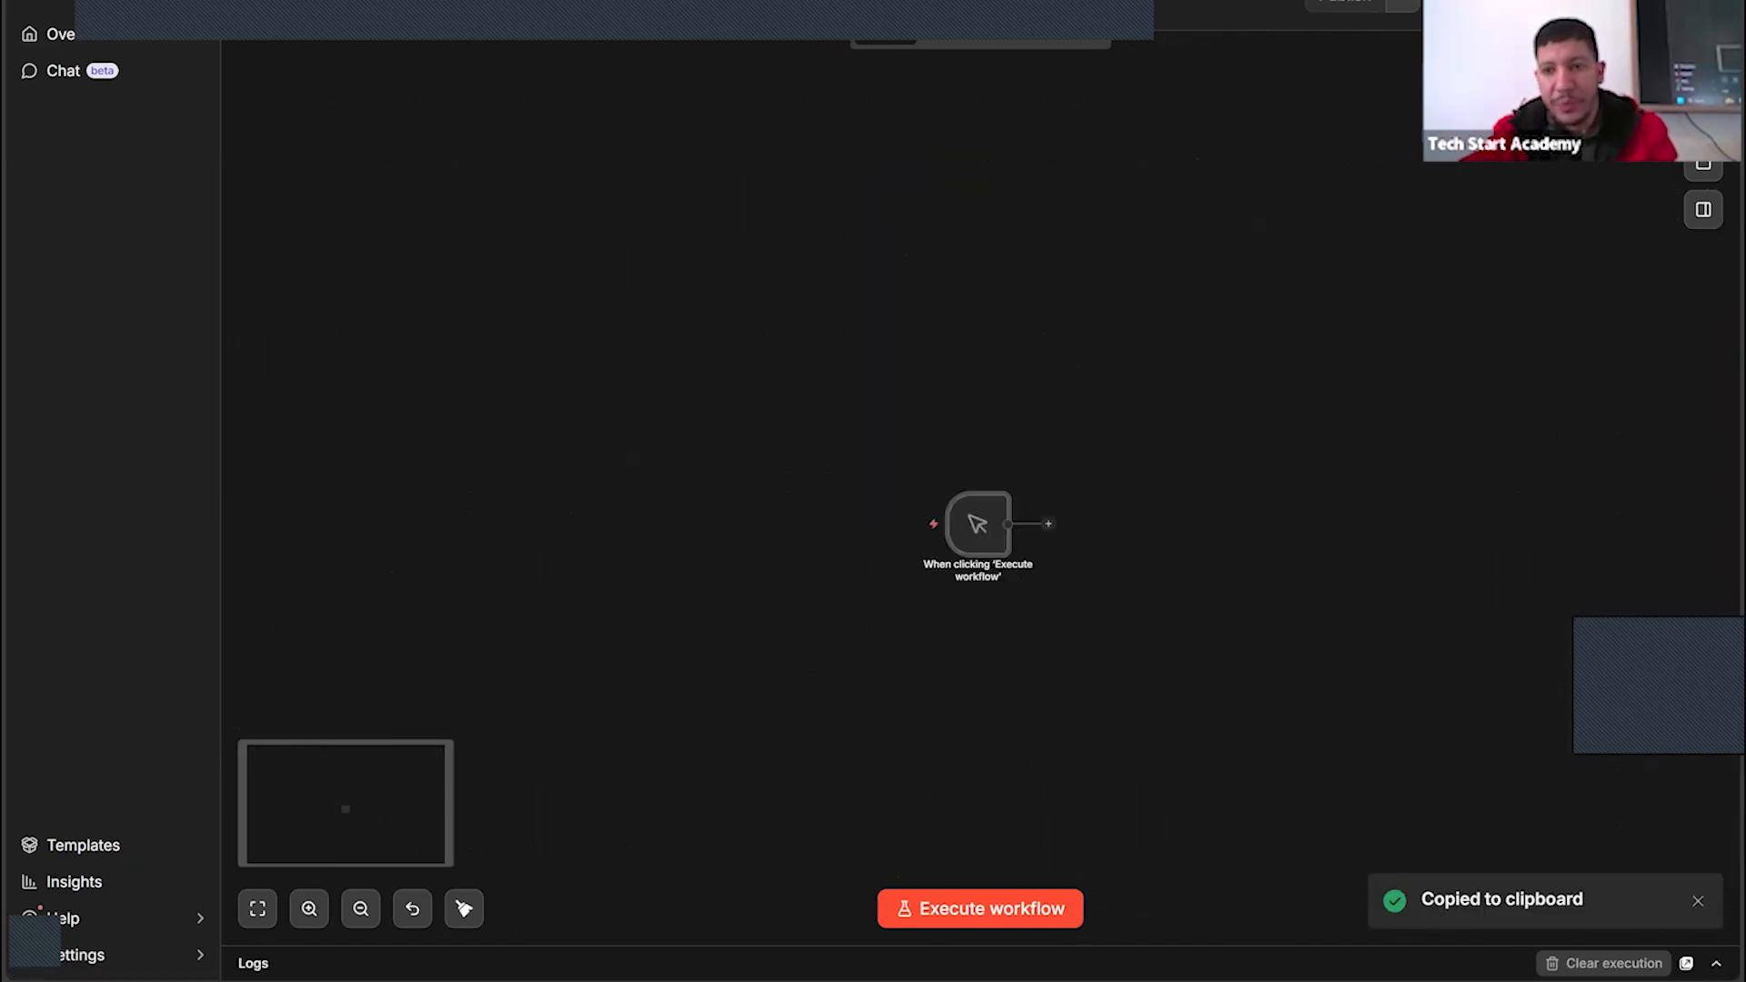
left_click(1048, 523)
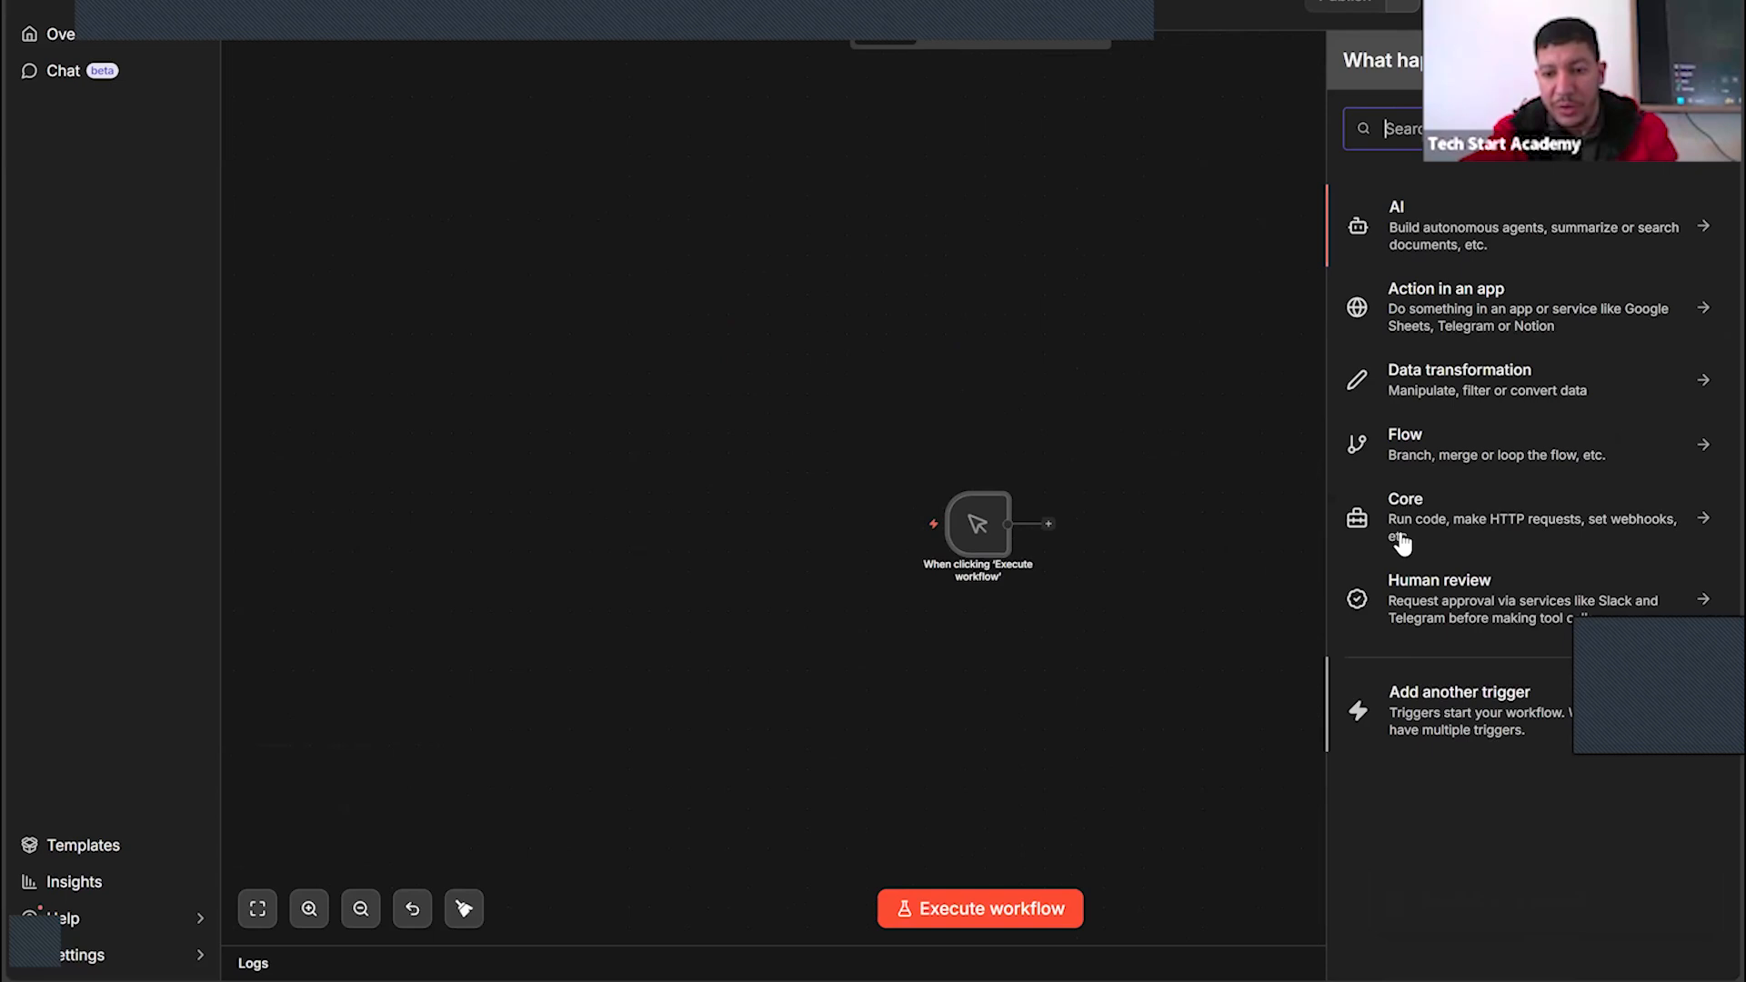
left_click(1425, 727)
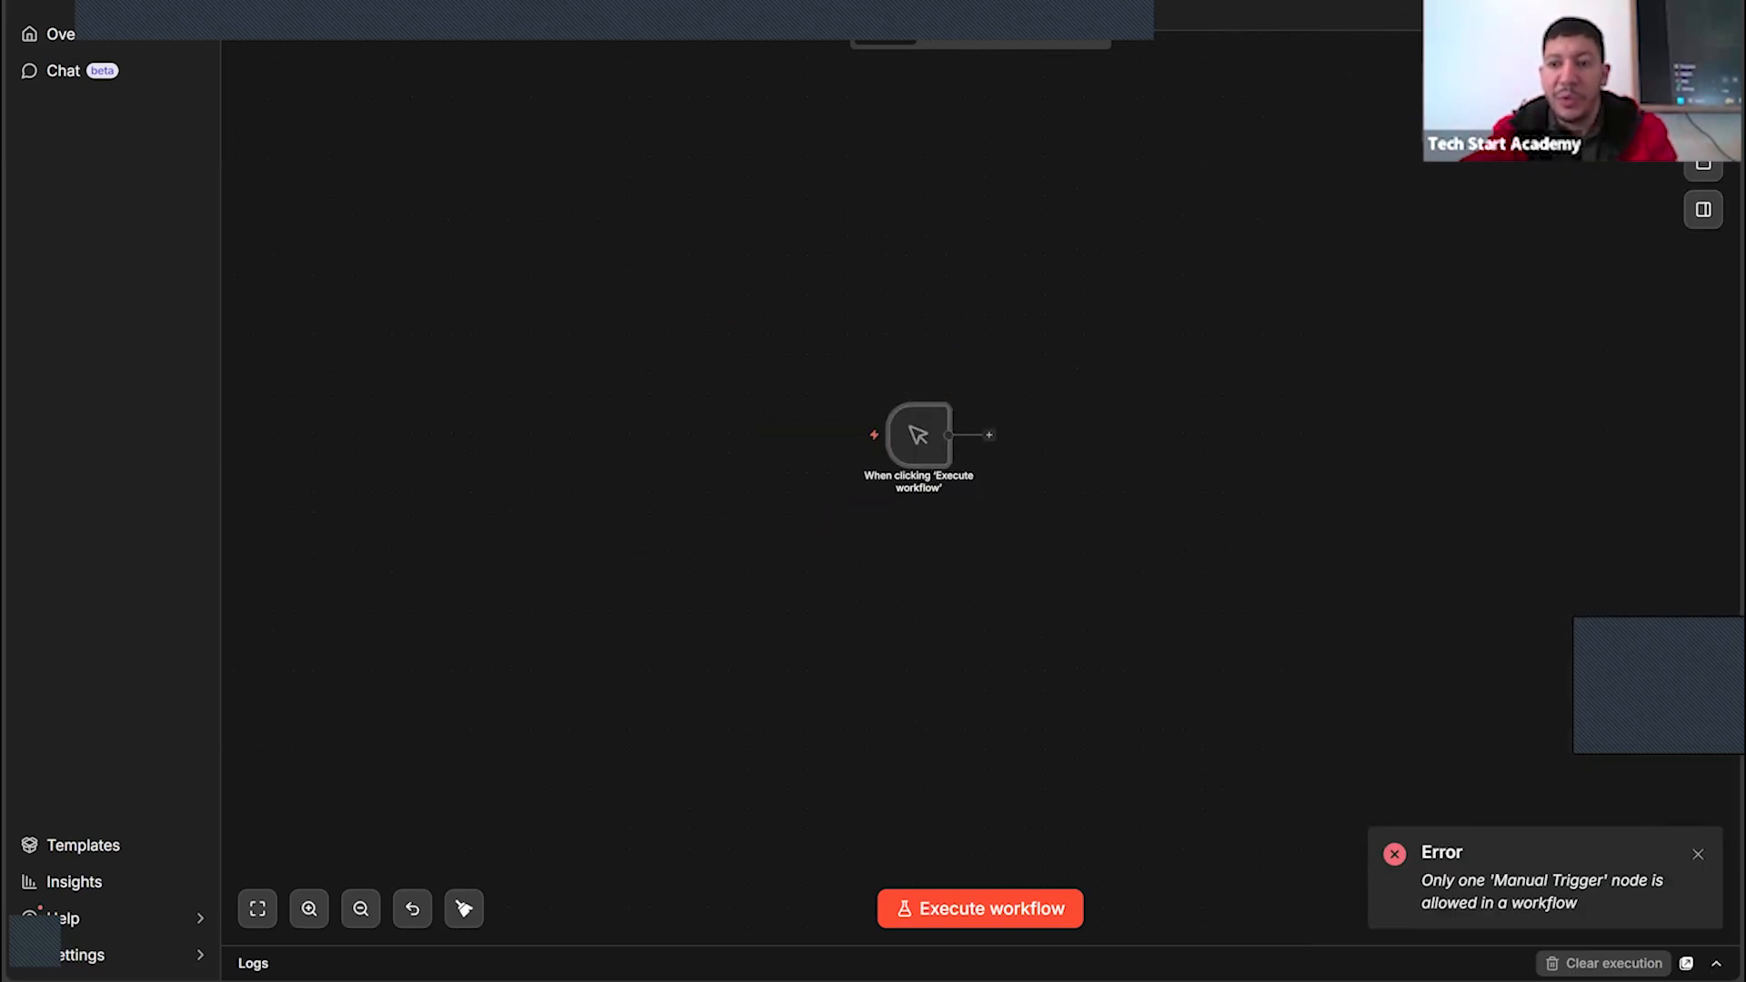
Add an "On a schedule" trigger as another trigger and place its node above the manual trigger
key("Tab")
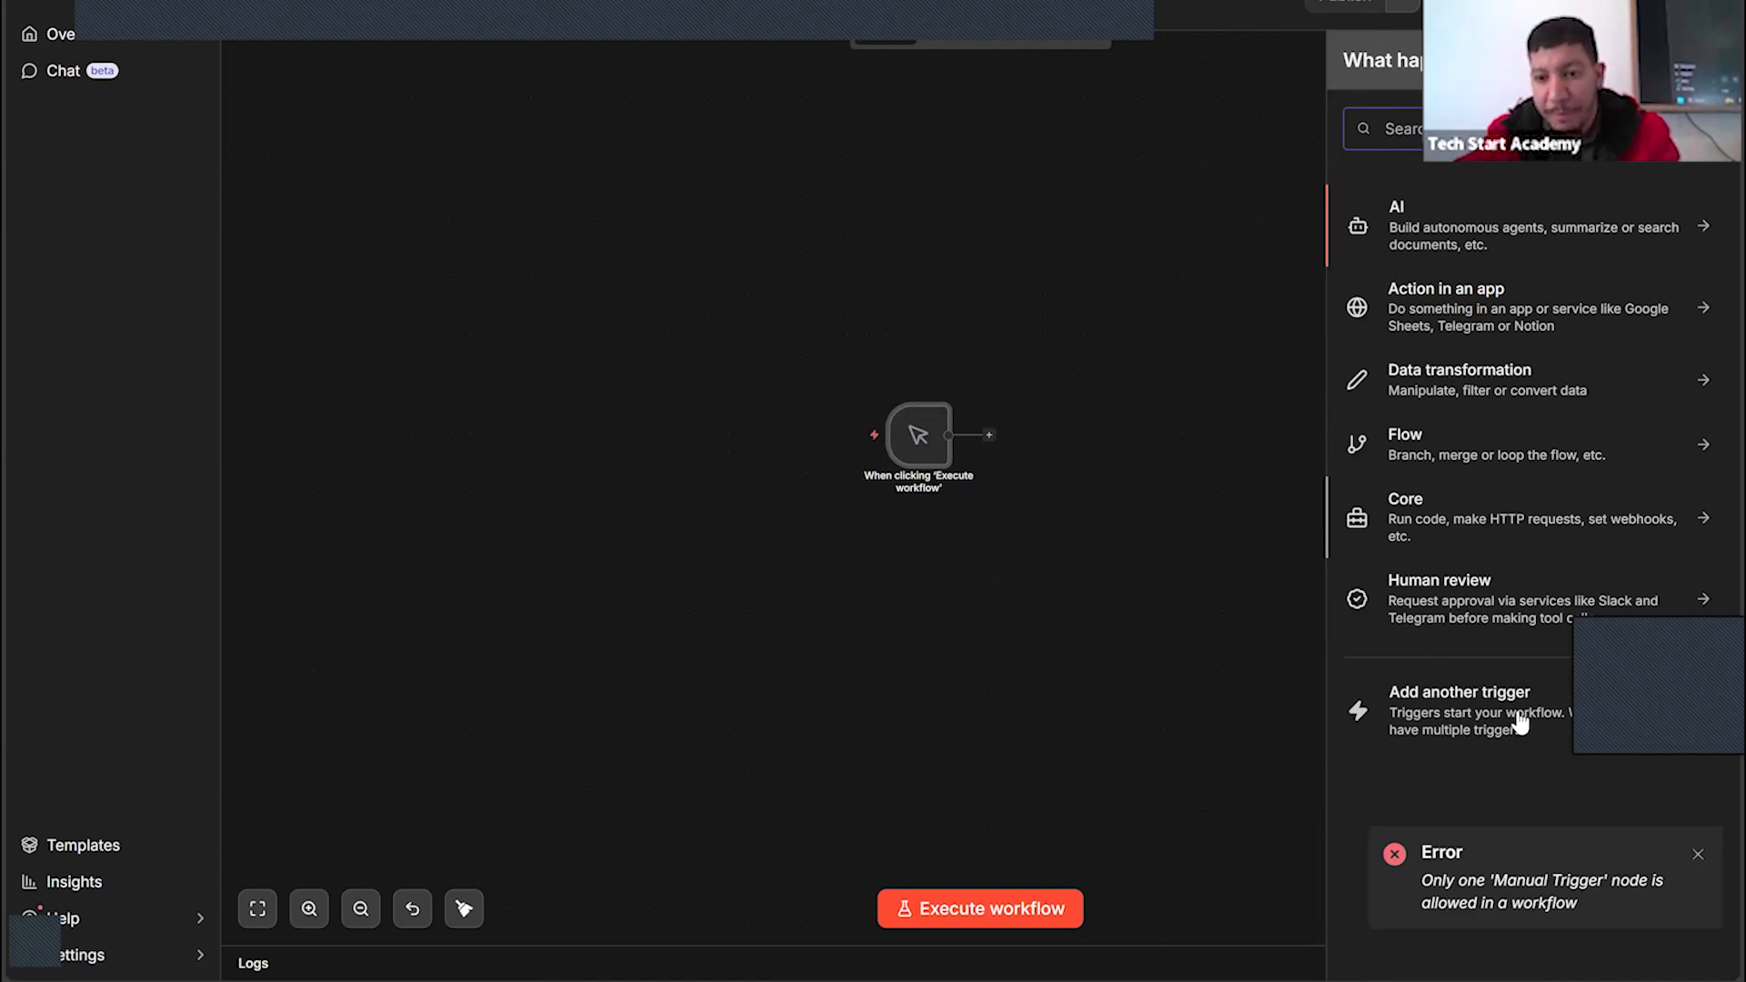
left_click(1444, 712)
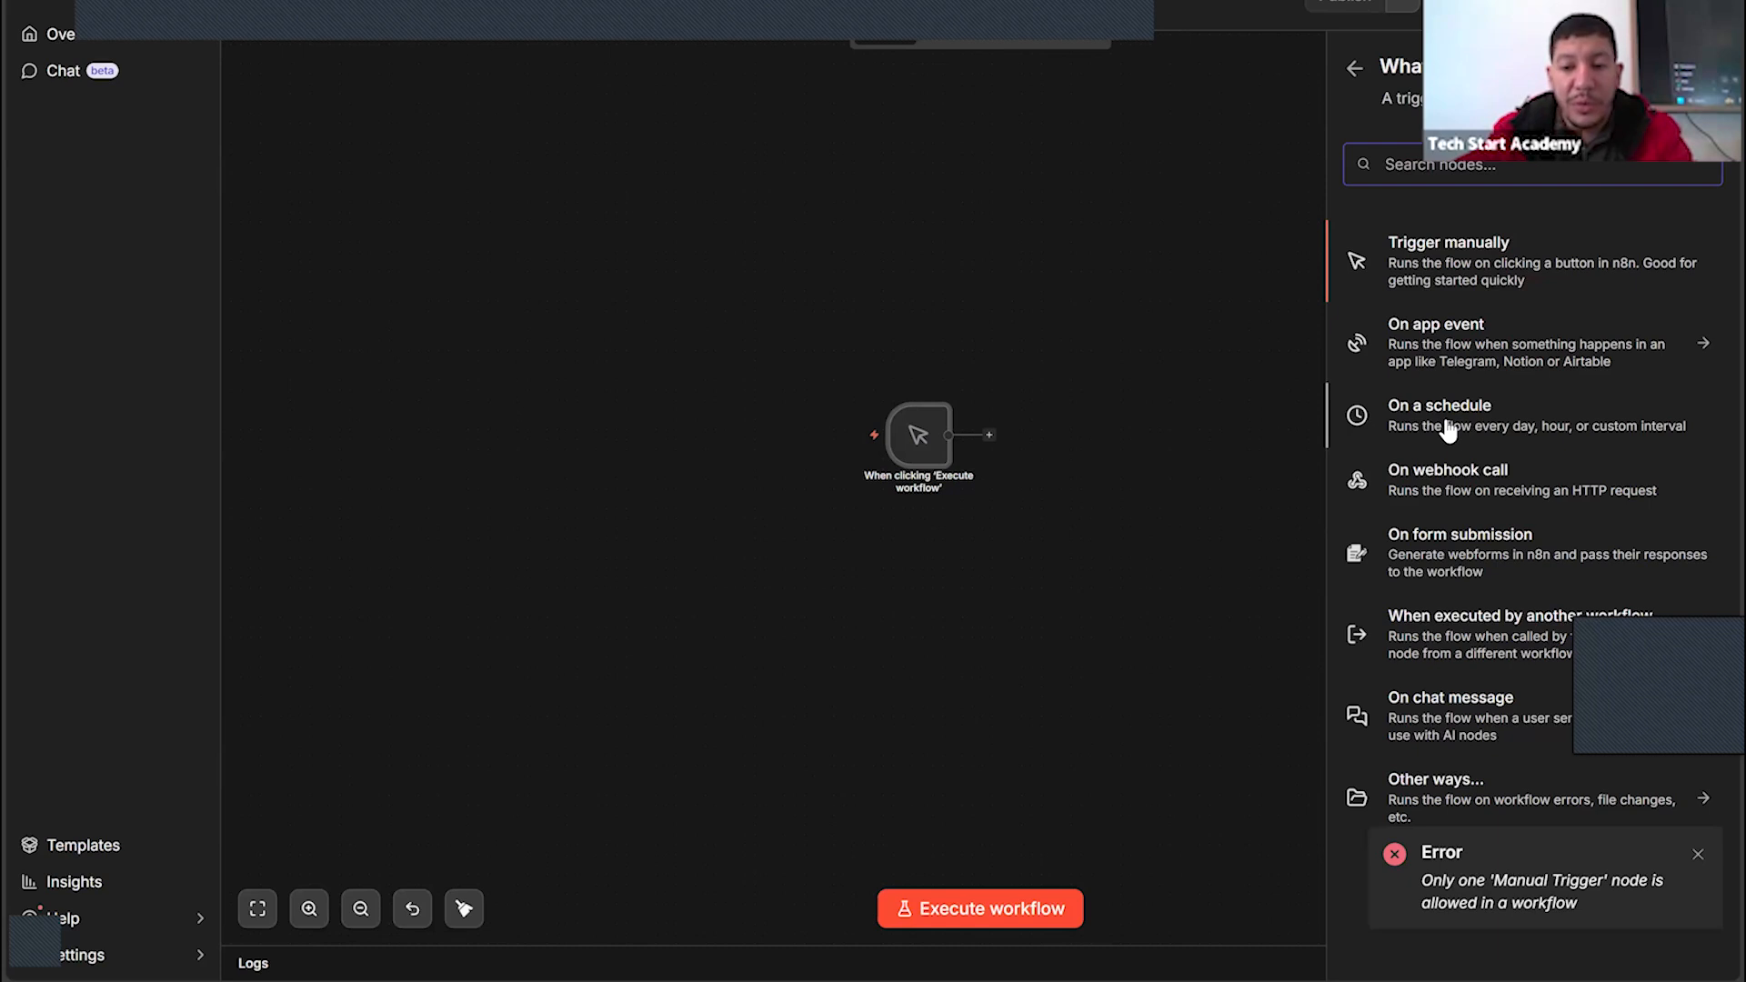
left_click_drag(1450, 430, 1013, 284)
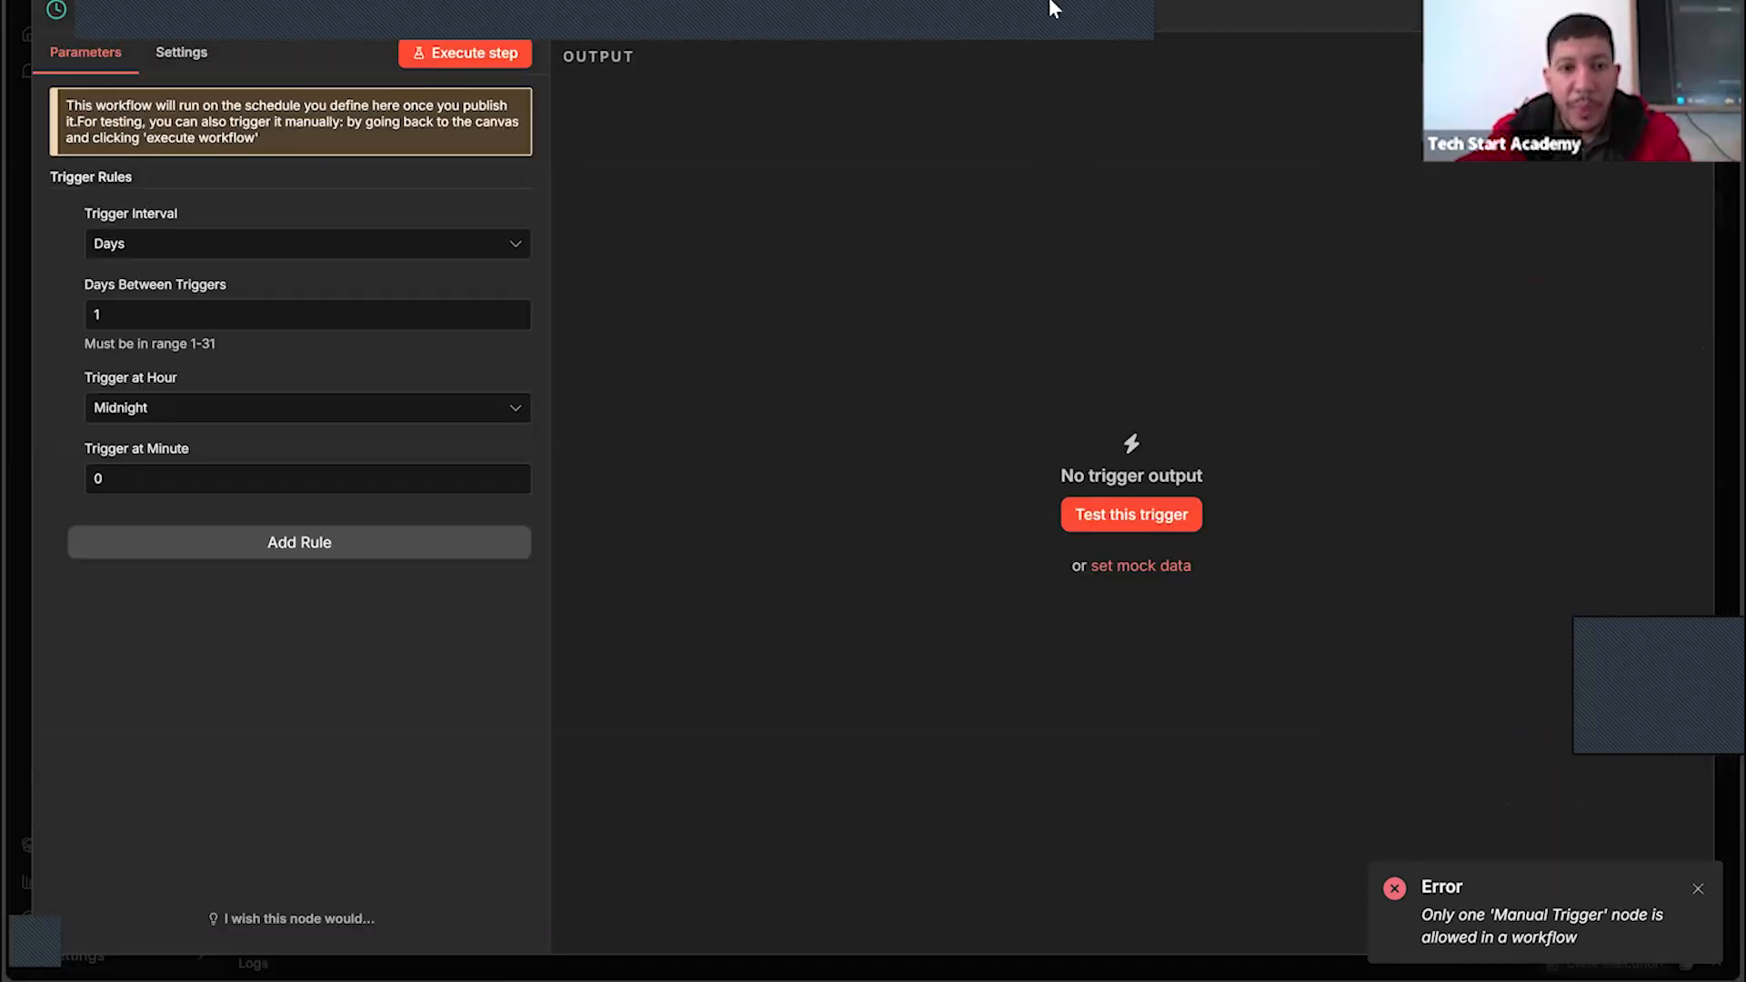
key("Escape")
left_click_drag(1045, 313, 928, 320)
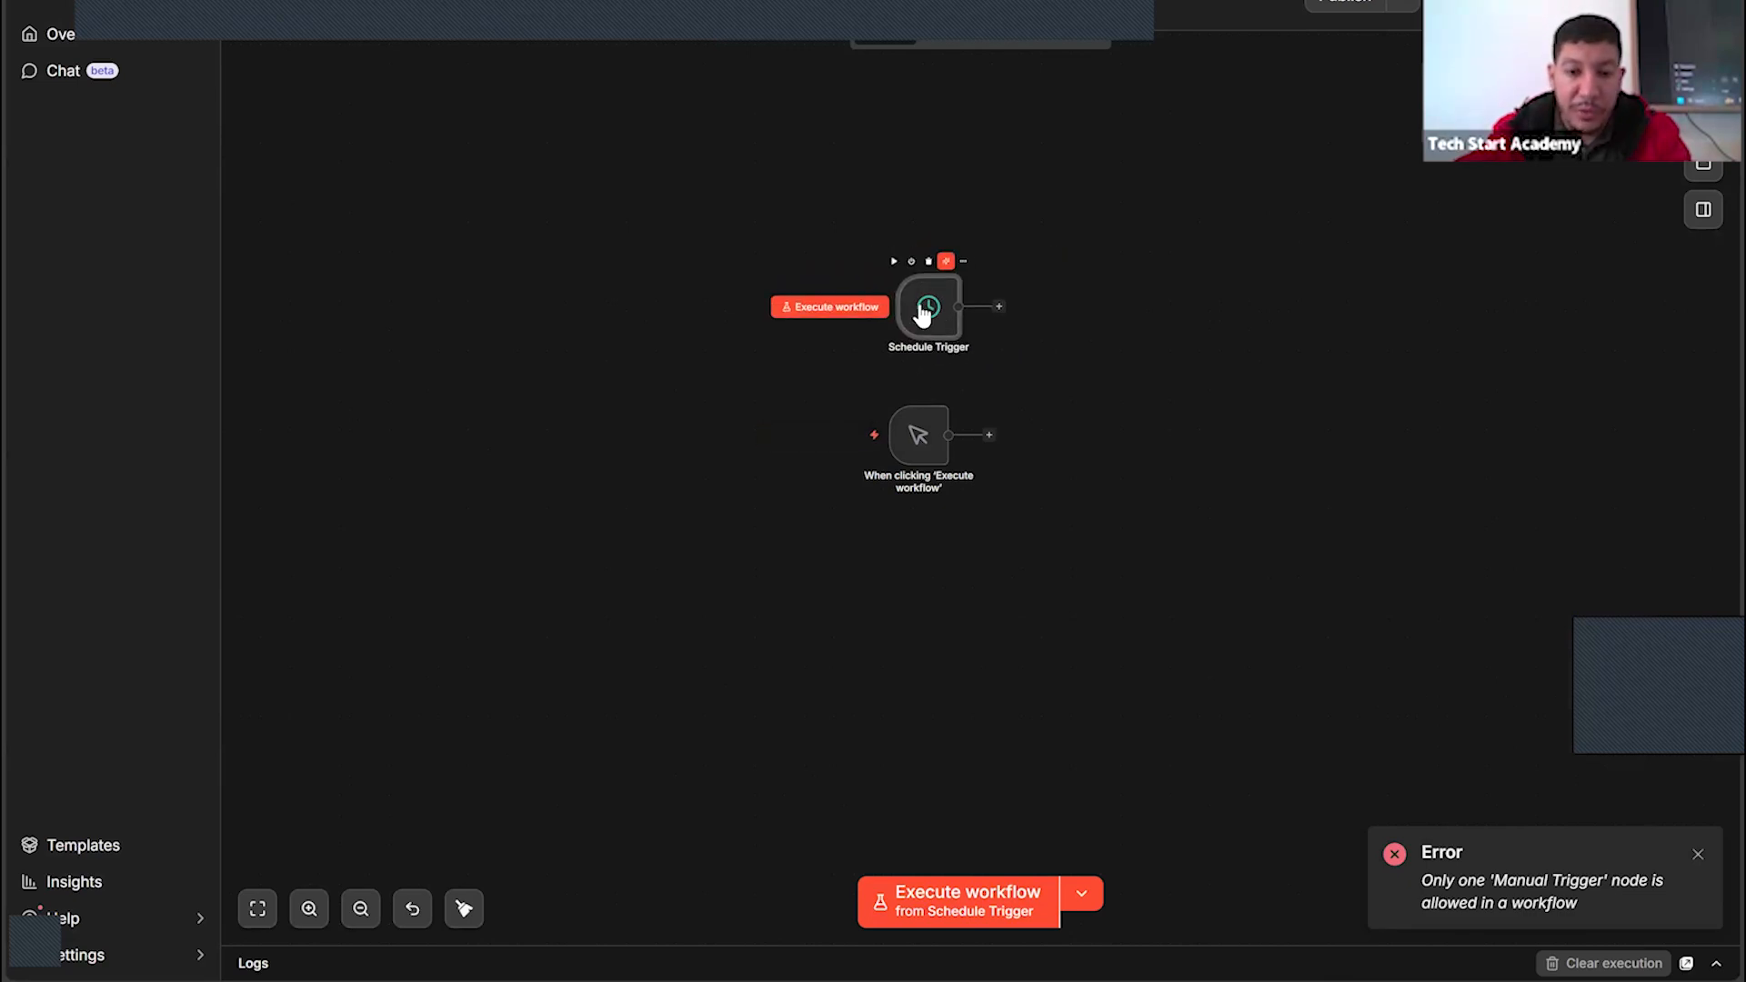
Set the Schedule Trigger's interval to Seconds with 50 seconds between triggers, and return to the canvas
double_click(924, 312)
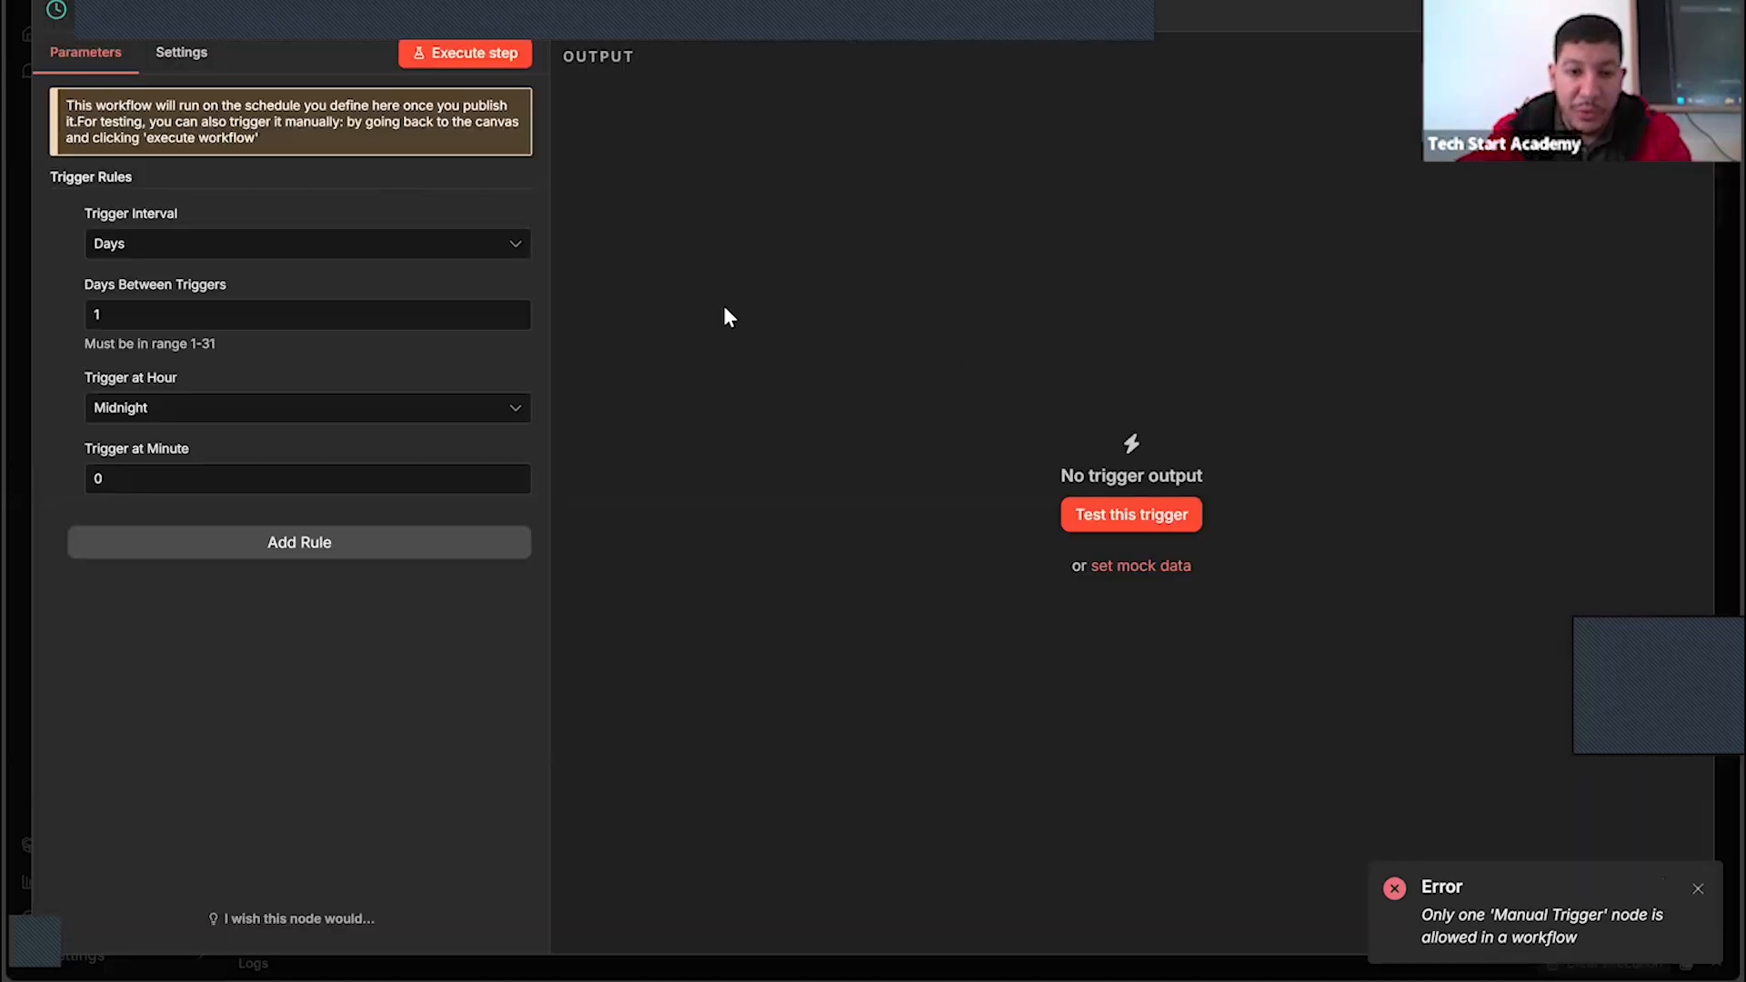
left_click(250, 259)
left_click(364, 261)
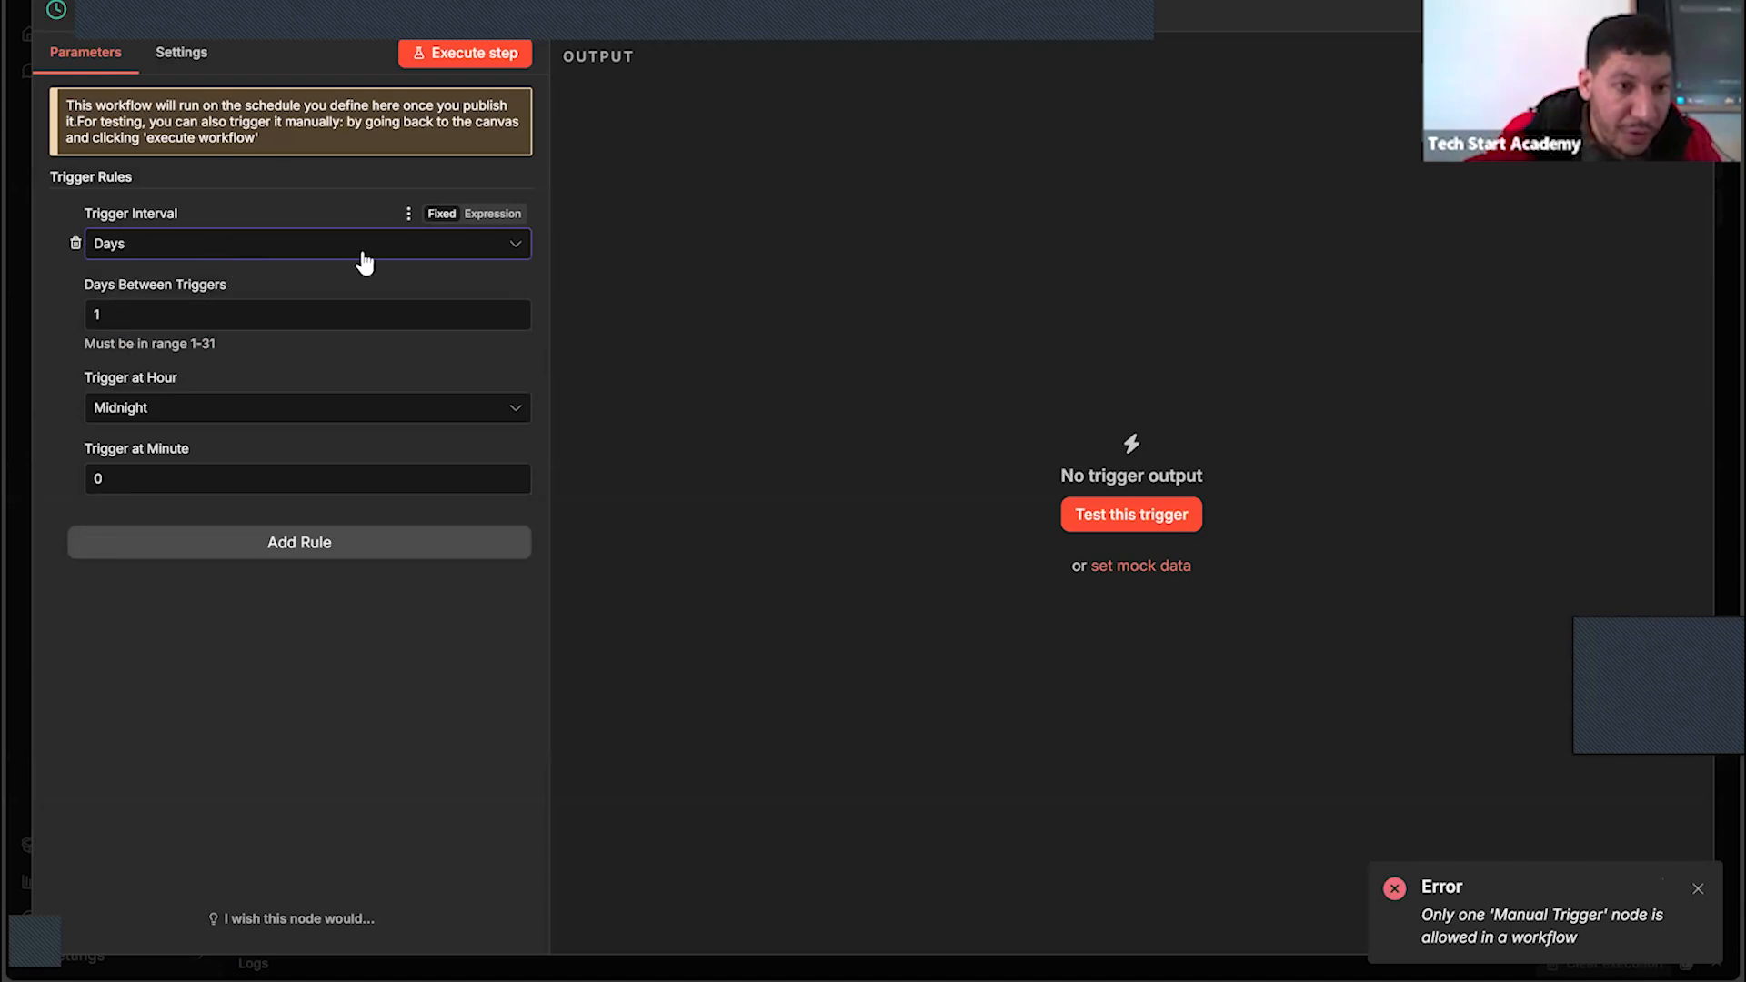
left_click(306, 253)
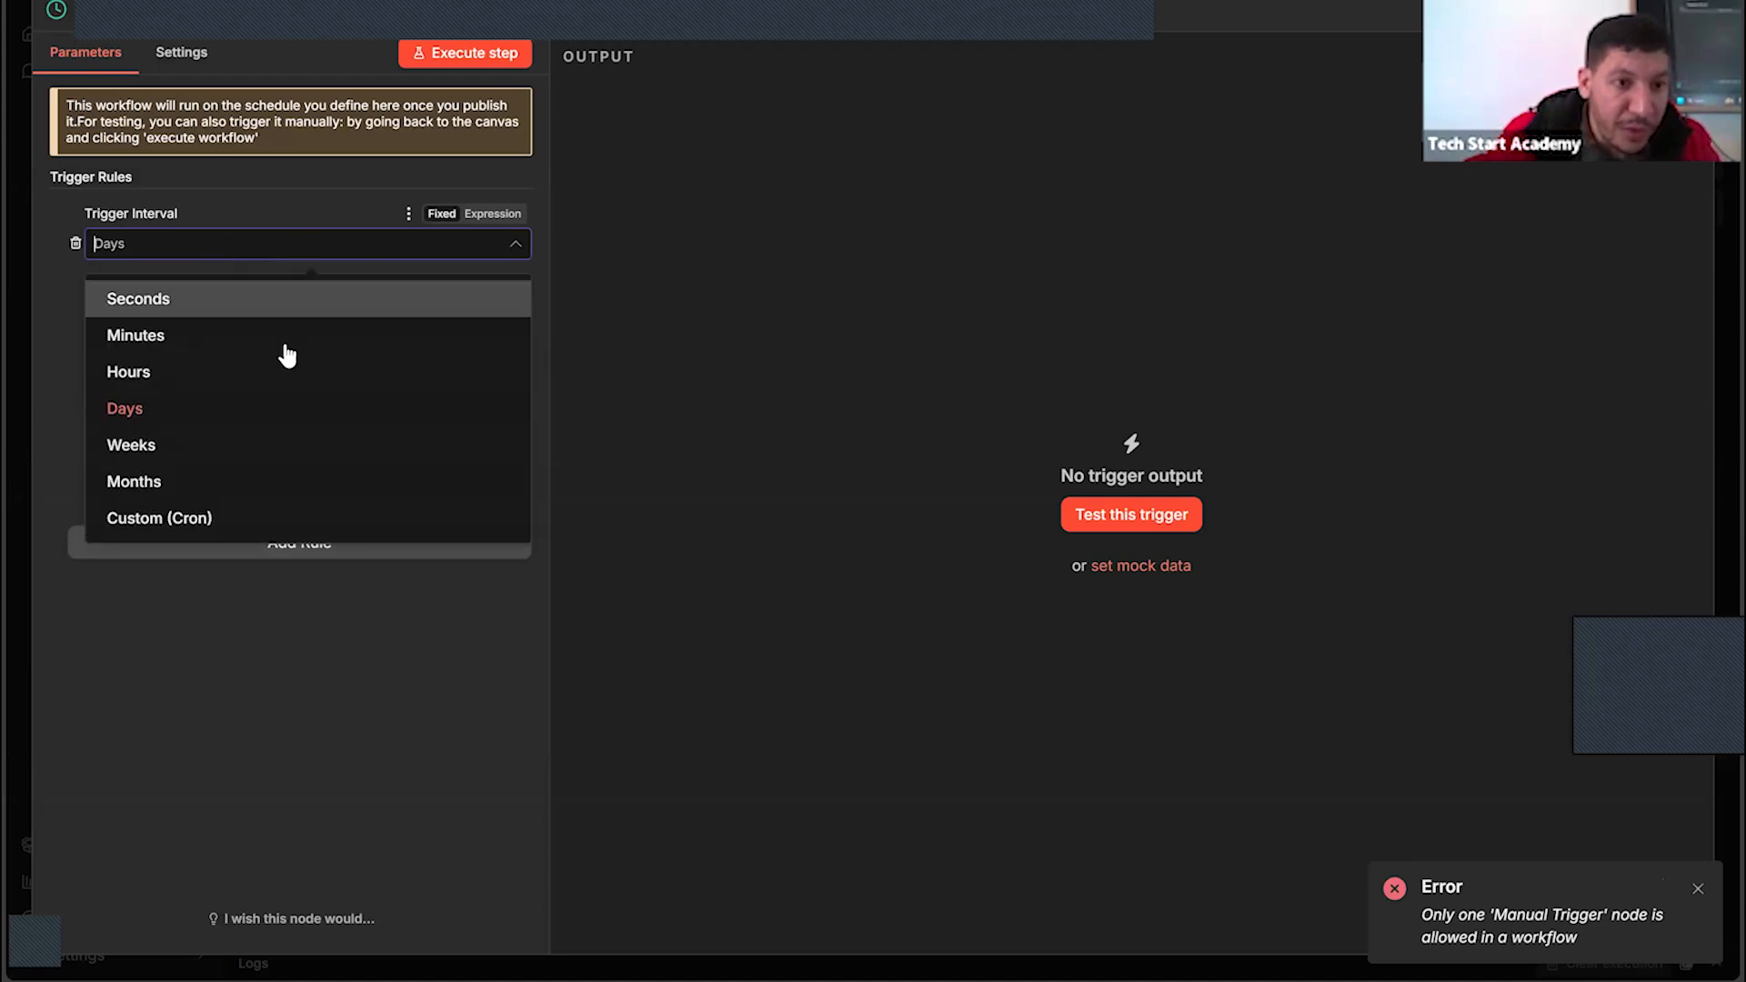
left_click(209, 307)
left_click(165, 314)
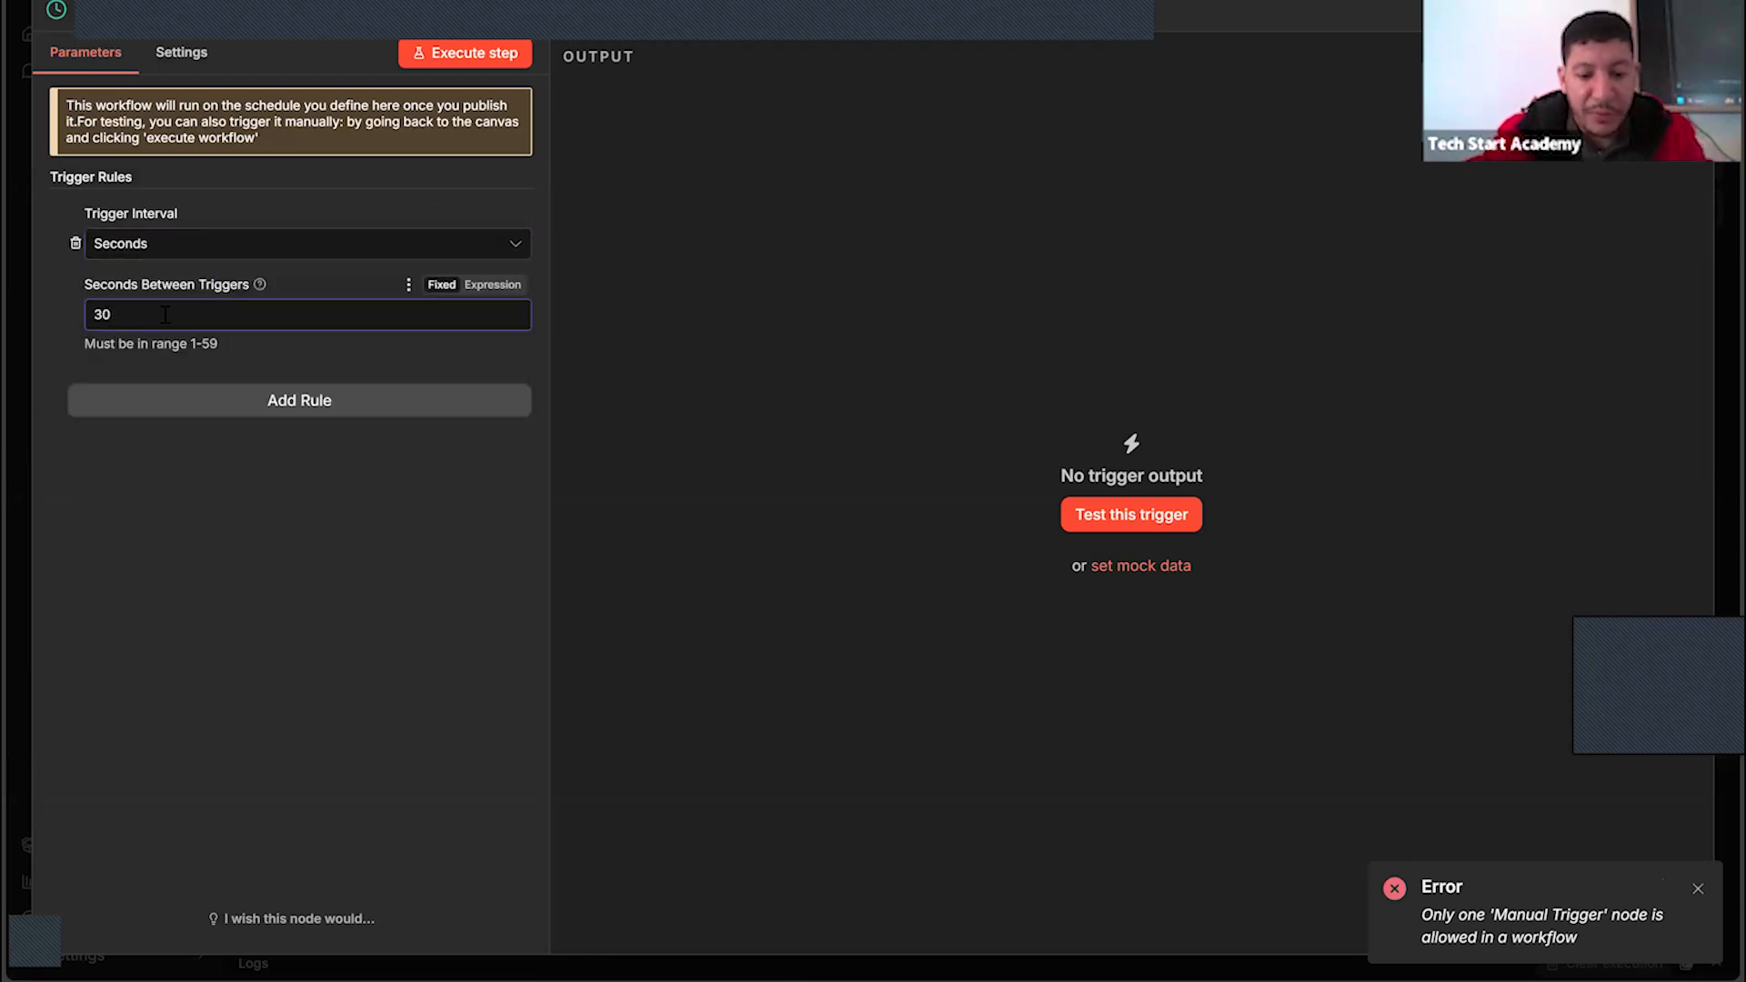
type("50")
key("Home")
key("Delete")
key("Delete")
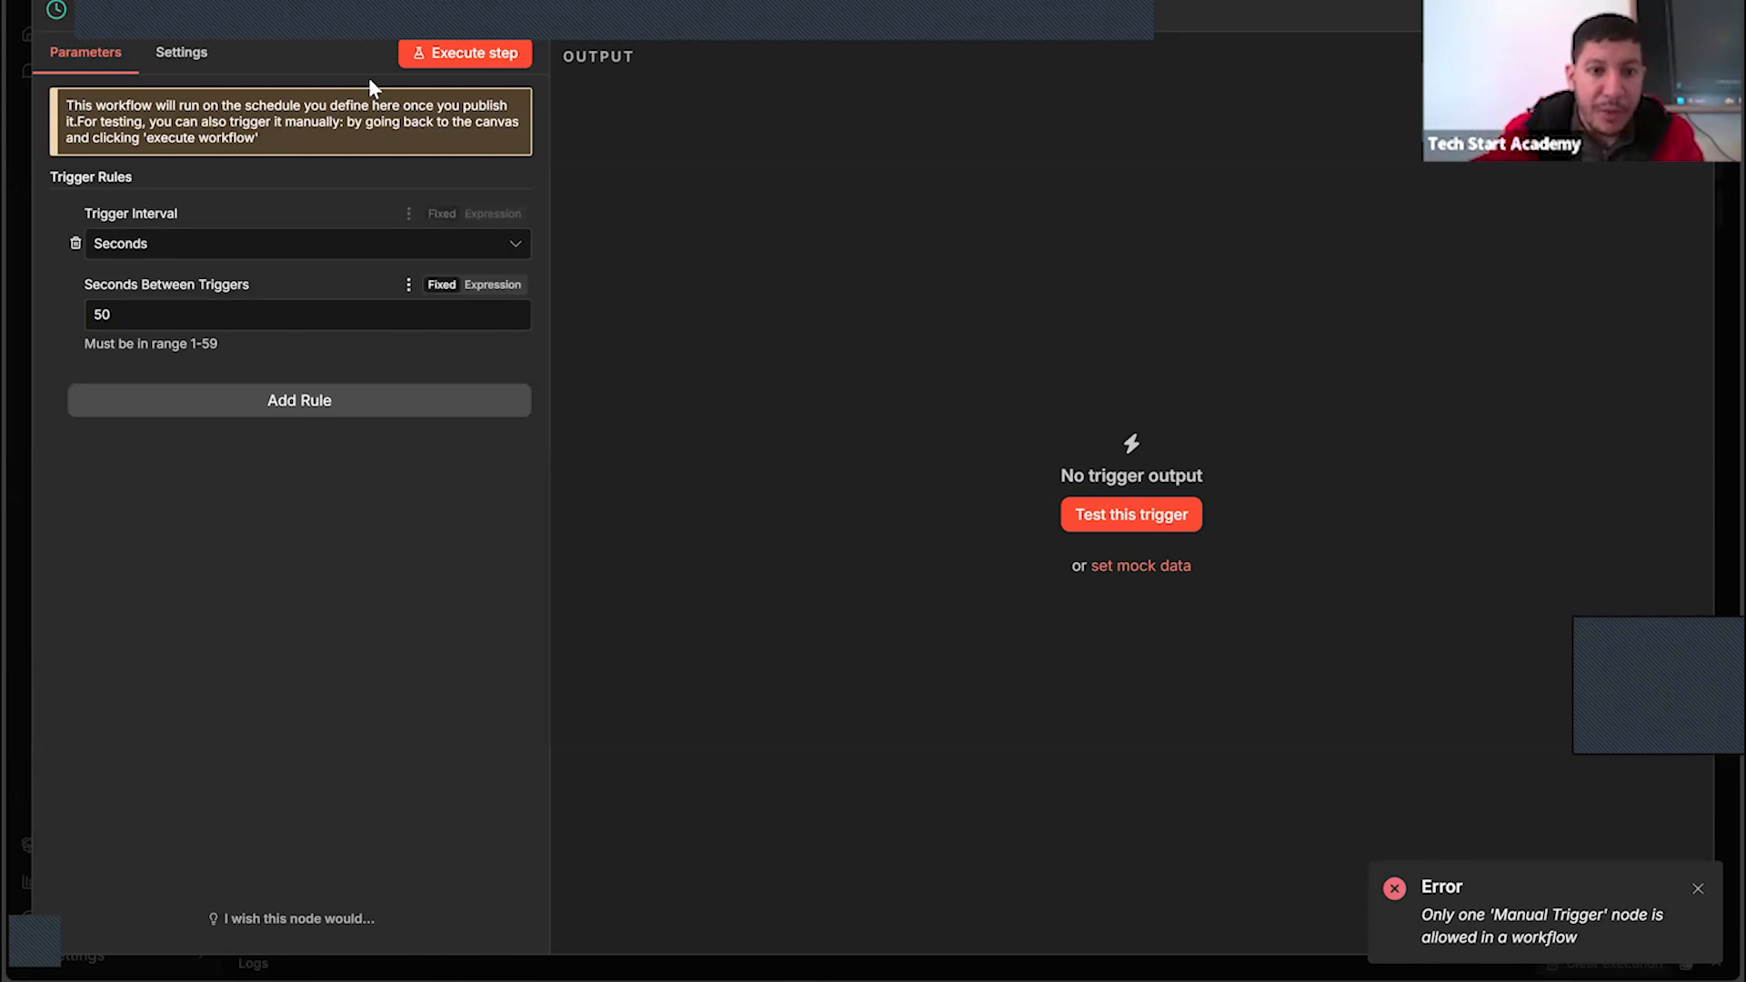
left_click(1243, 22)
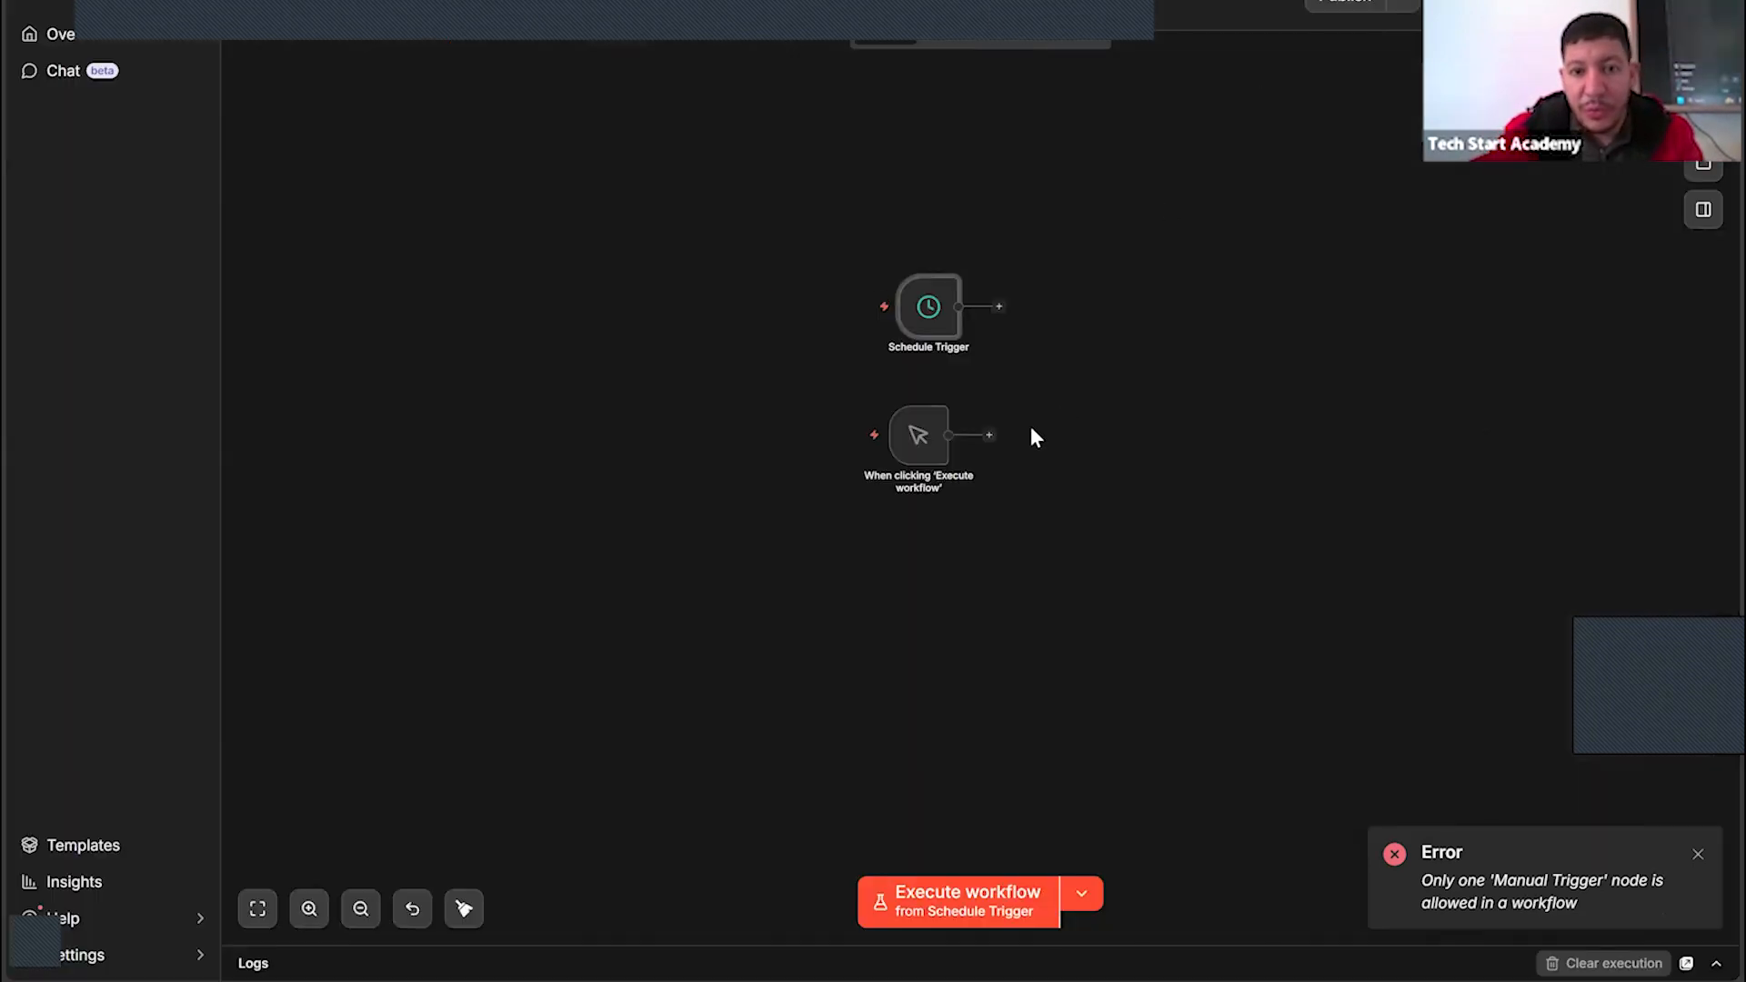
Reposition the Schedule Trigger node so it lines up vertically, directly above the manual trigger
left_click_drag(928, 307, 897, 287)
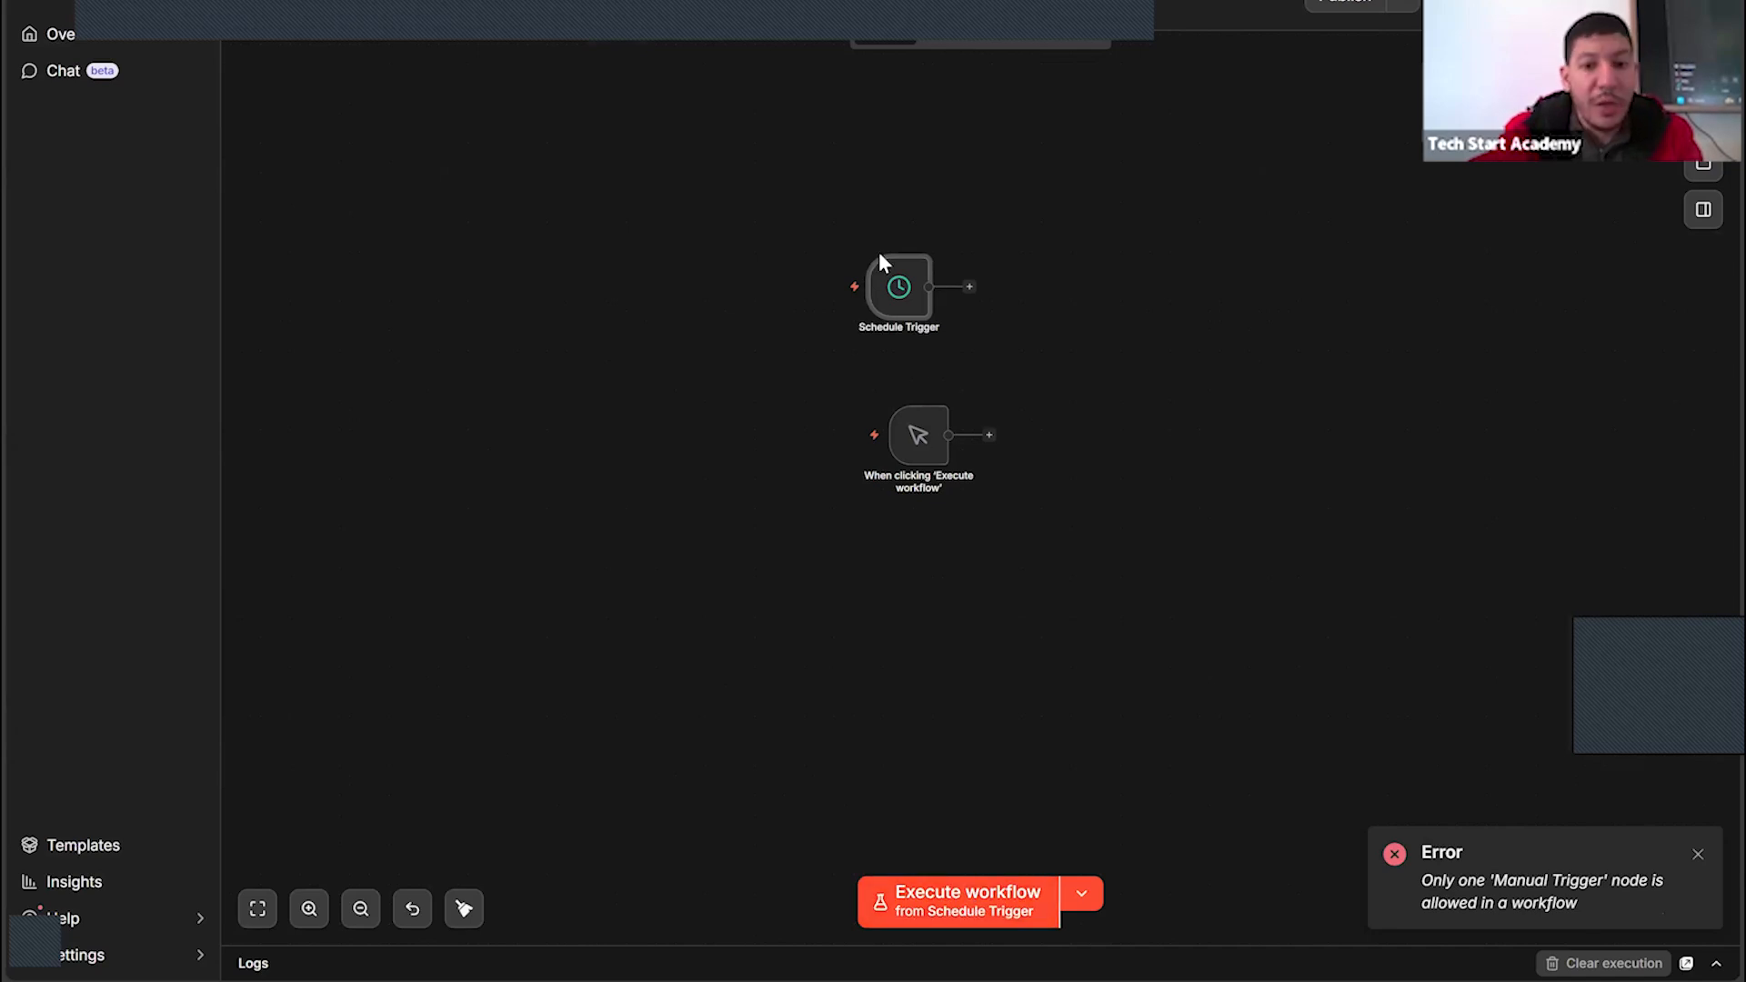
mouse_move(904, 287)
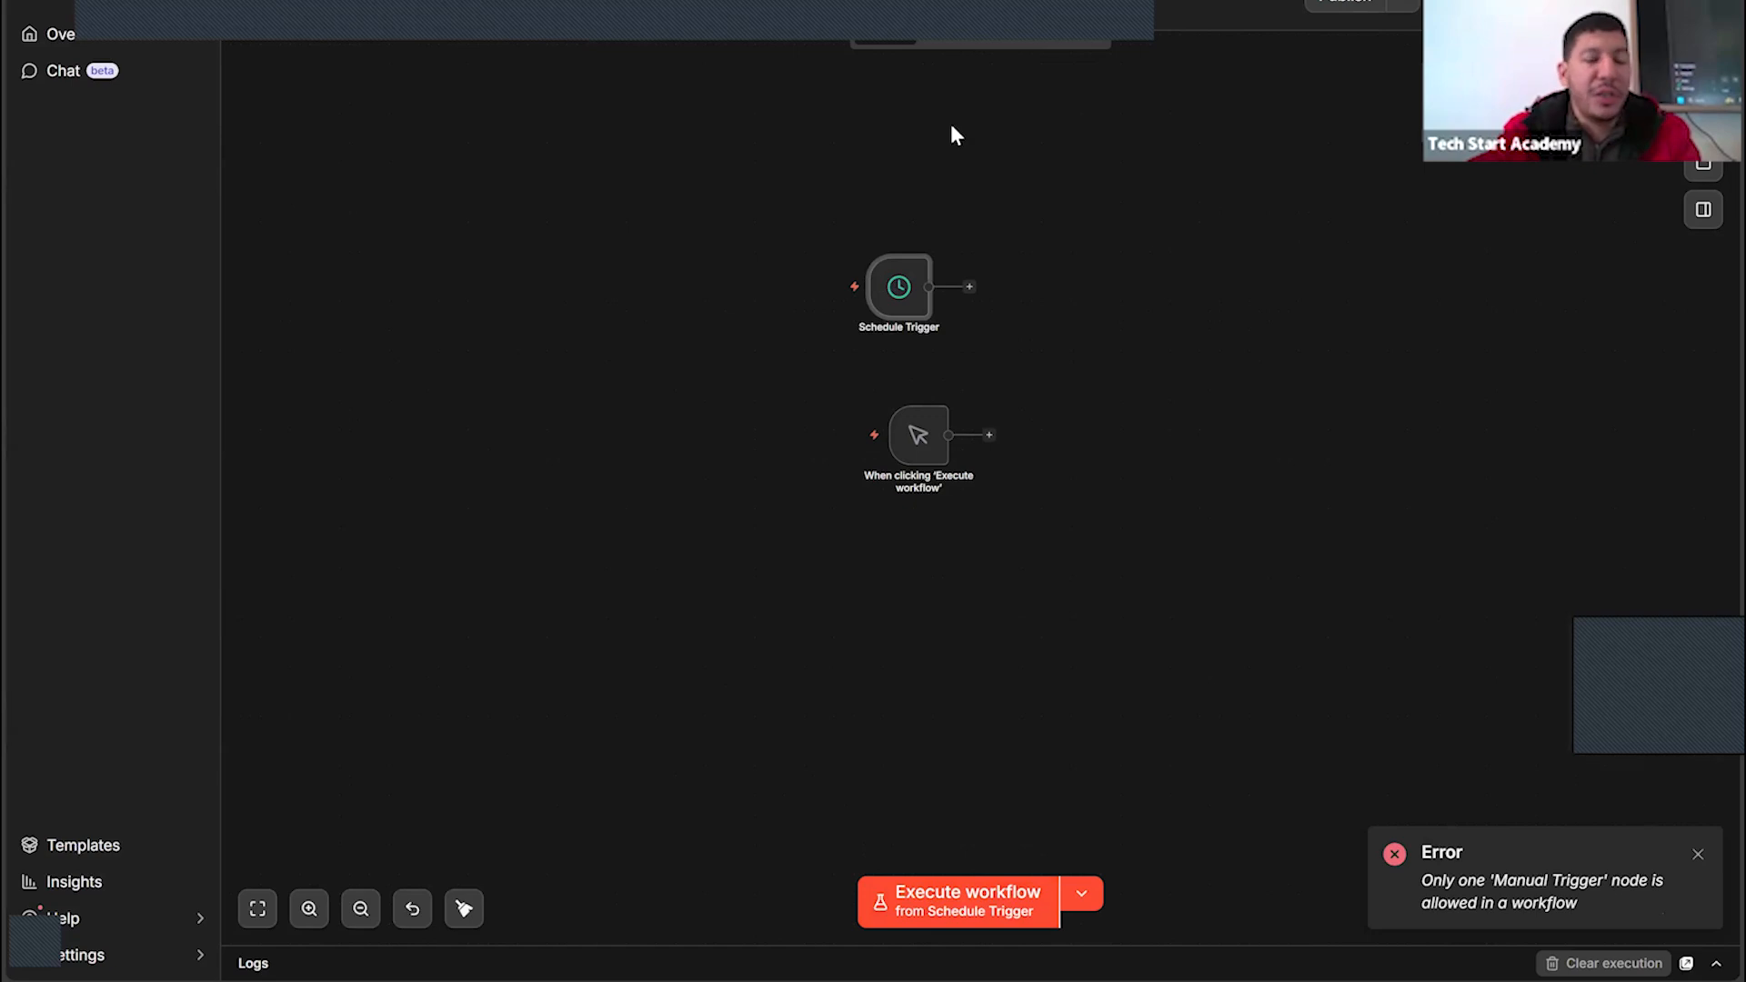
mouse_move(962, 296)
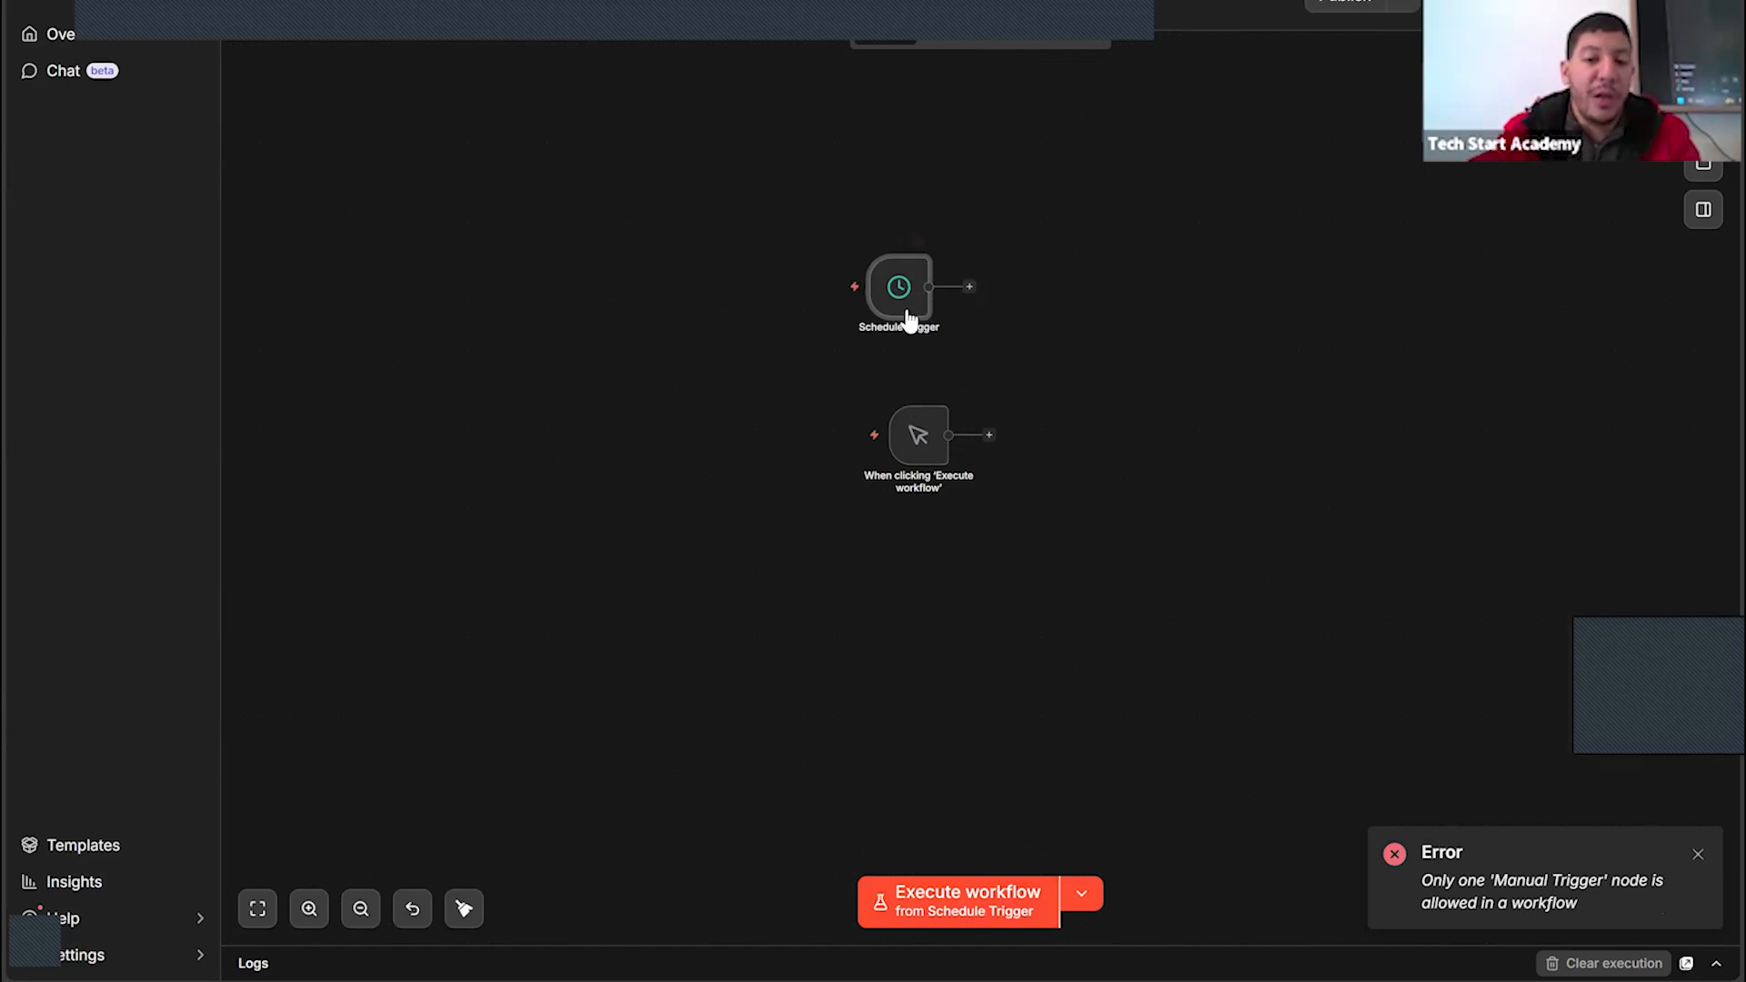
left_click_drag(899, 306, 919, 315)
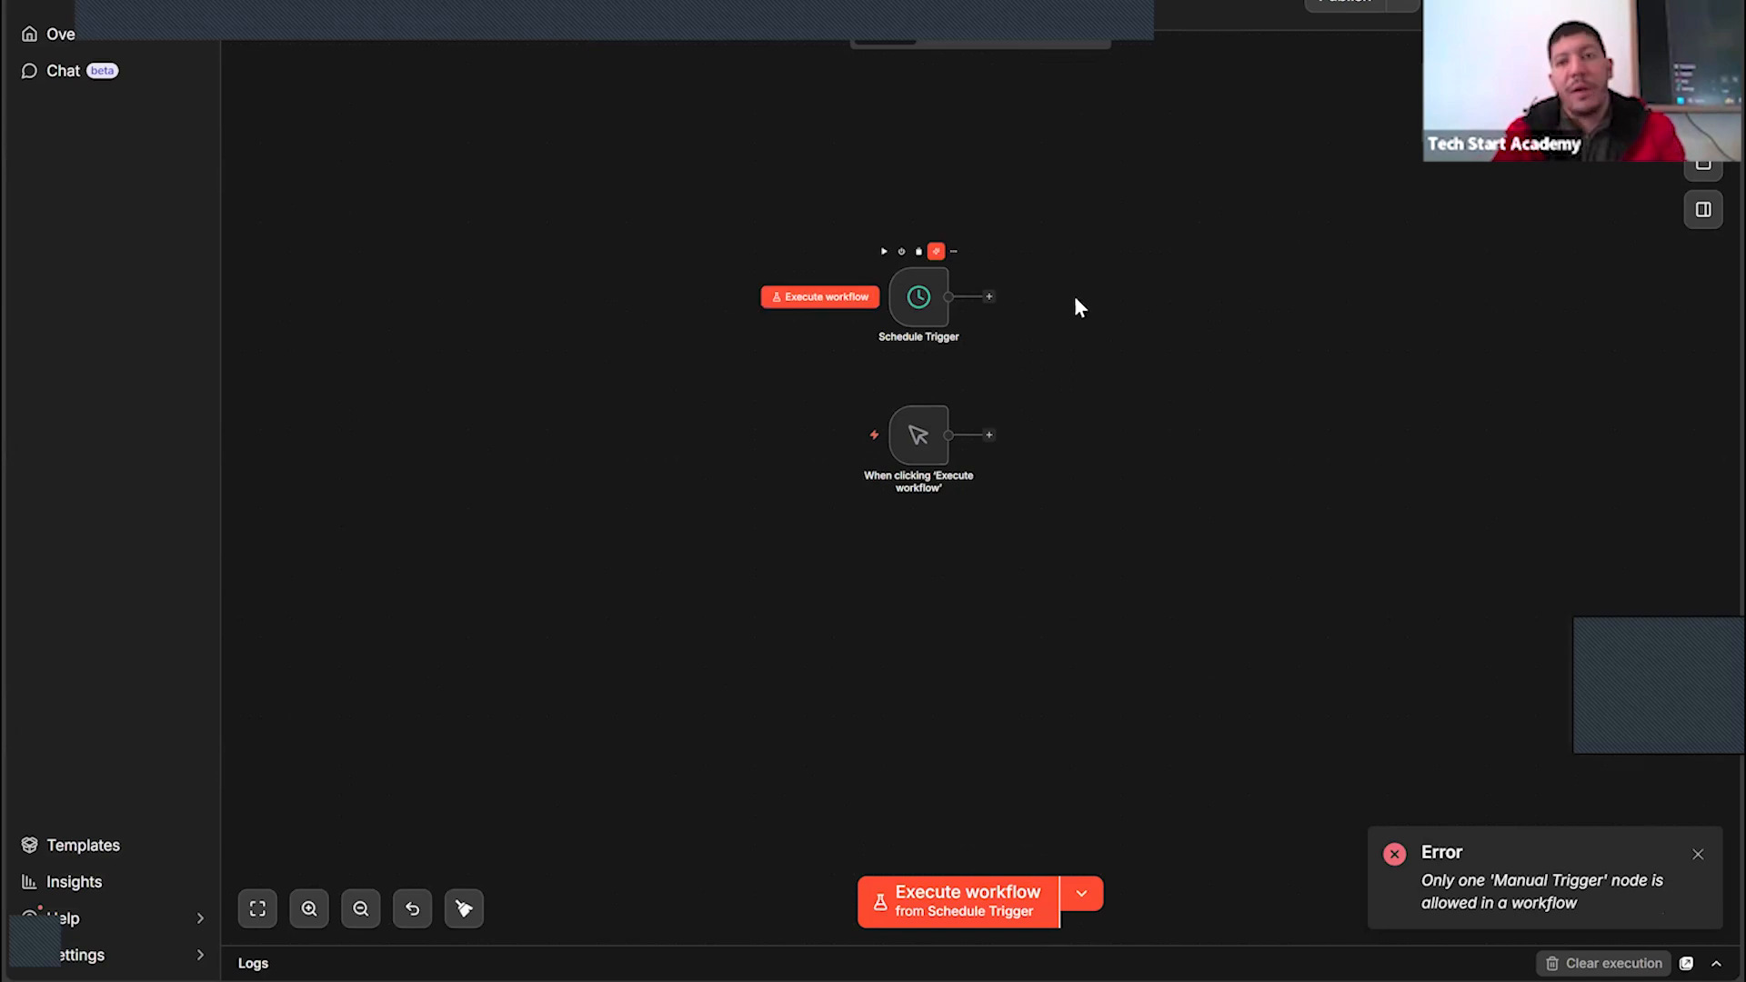
mouse_move(873, 320)
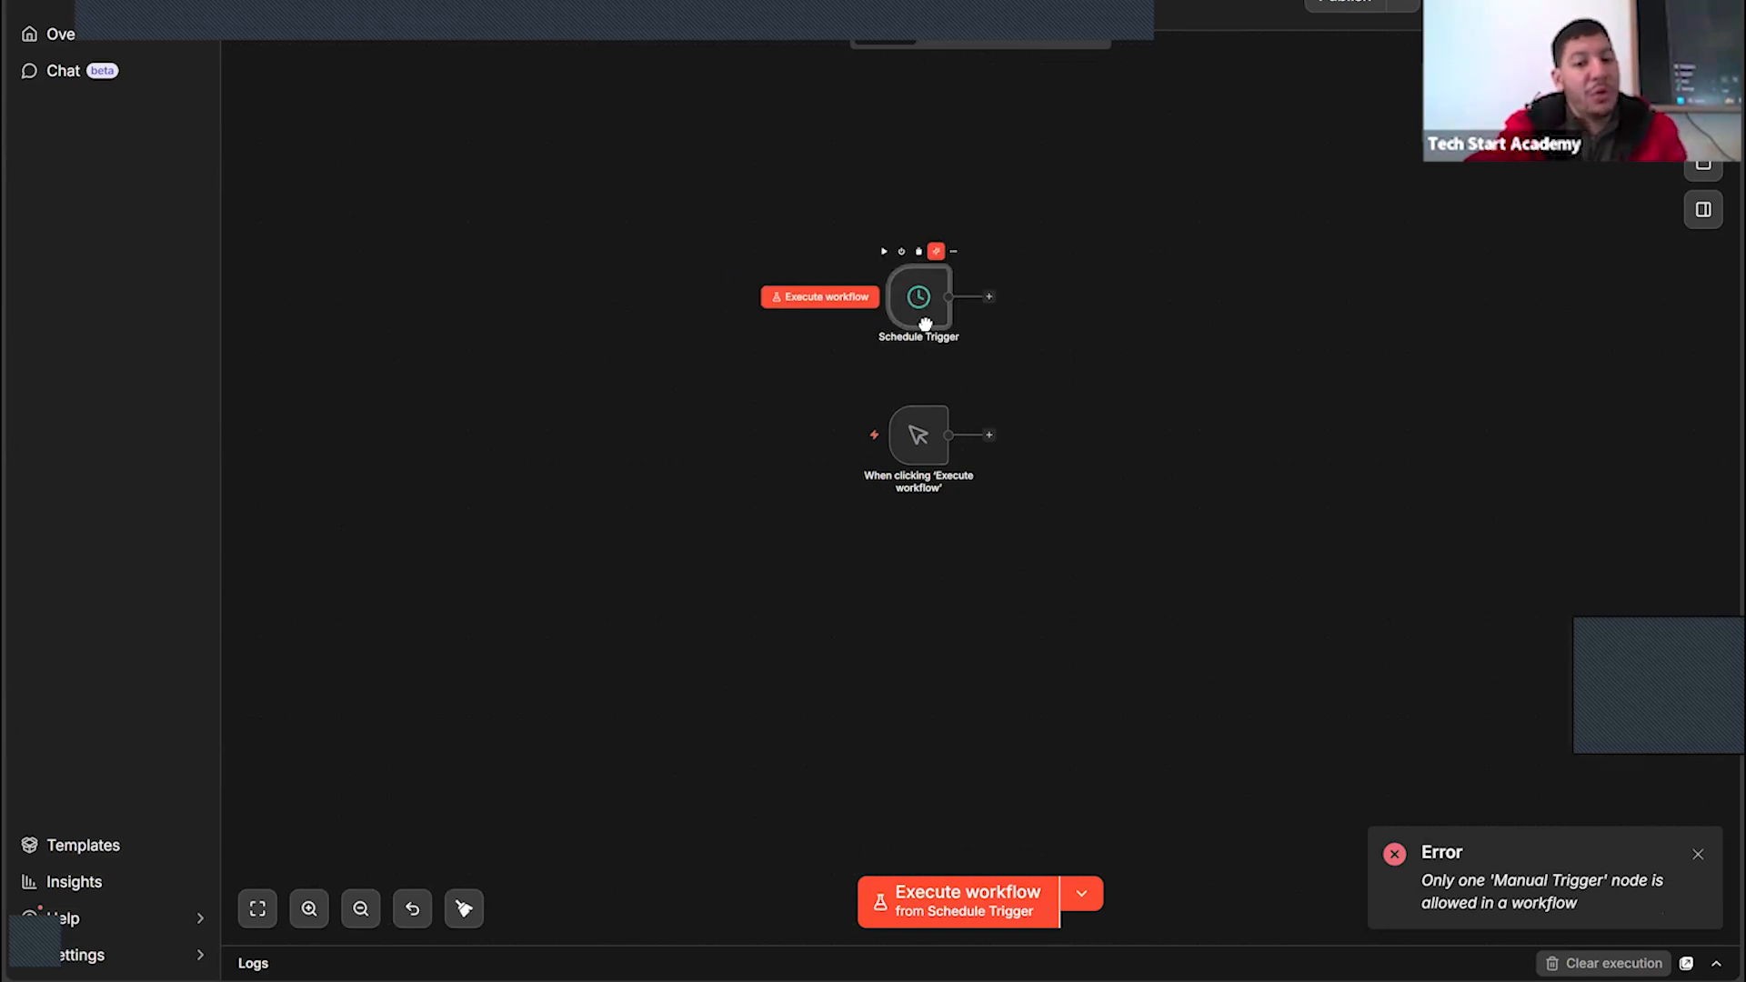
left_click_drag(929, 310, 919, 338)
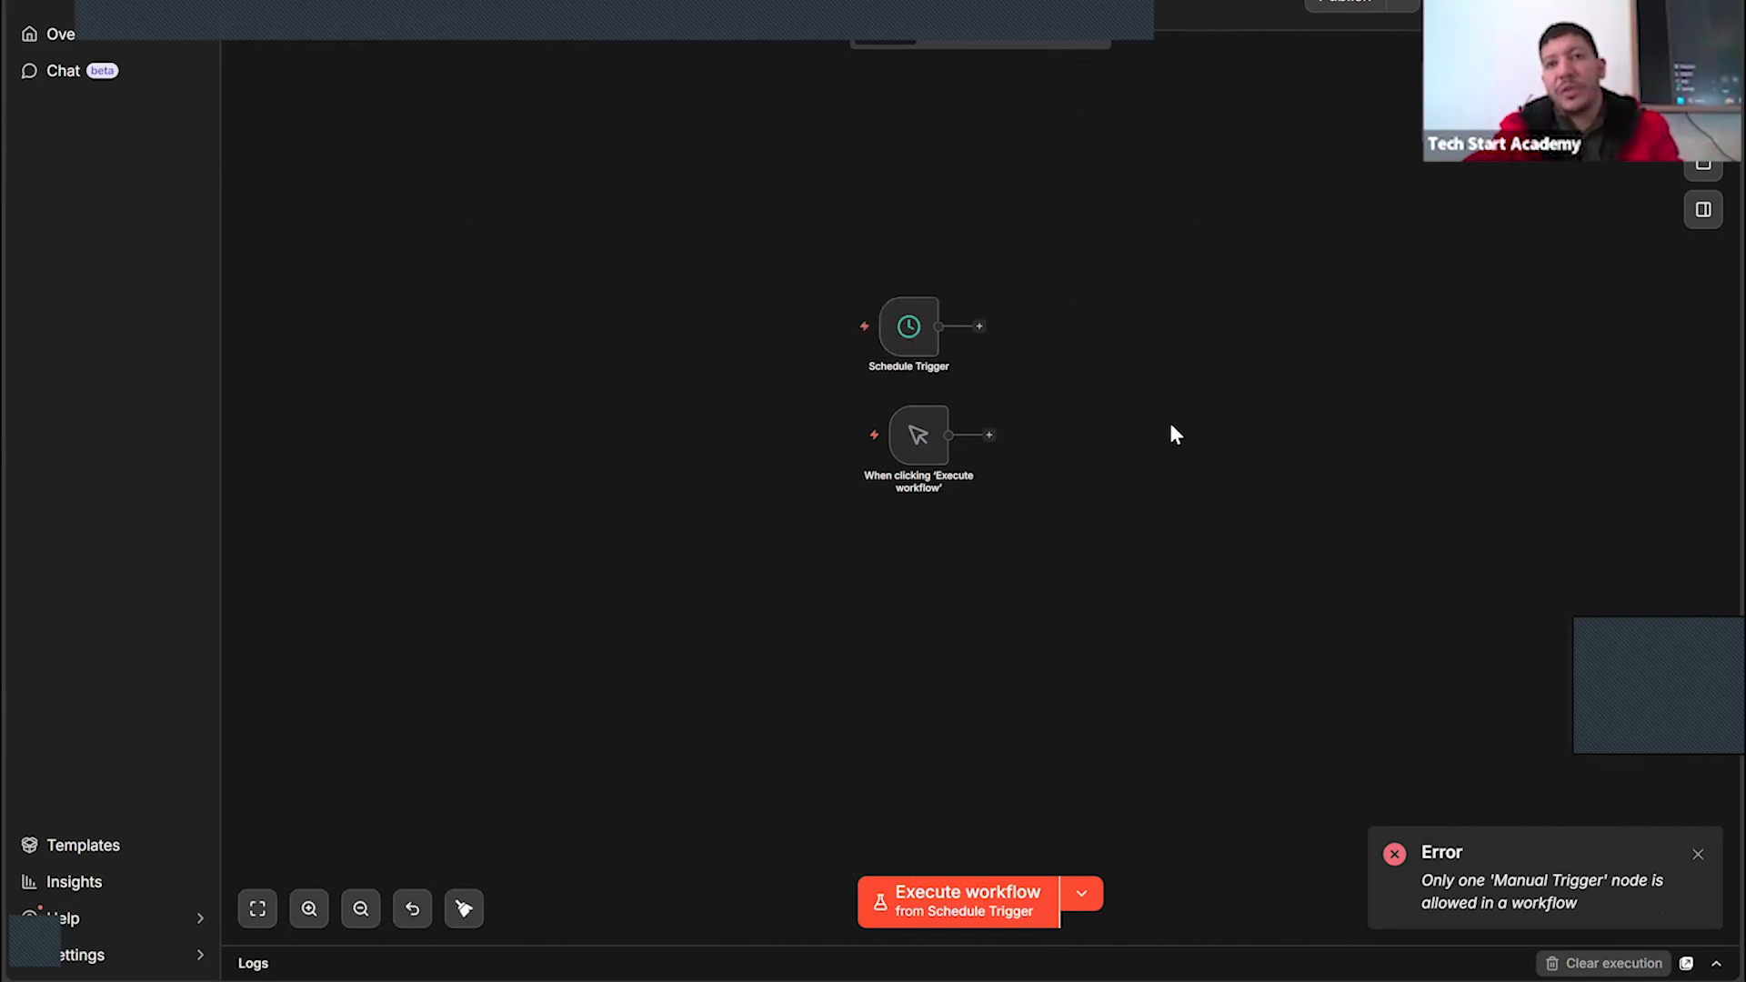
left_click_drag(908, 335, 919, 335)
Add an "On webhook call" trigger and place the Webhook node above the Schedule Trigger
key("Tab")
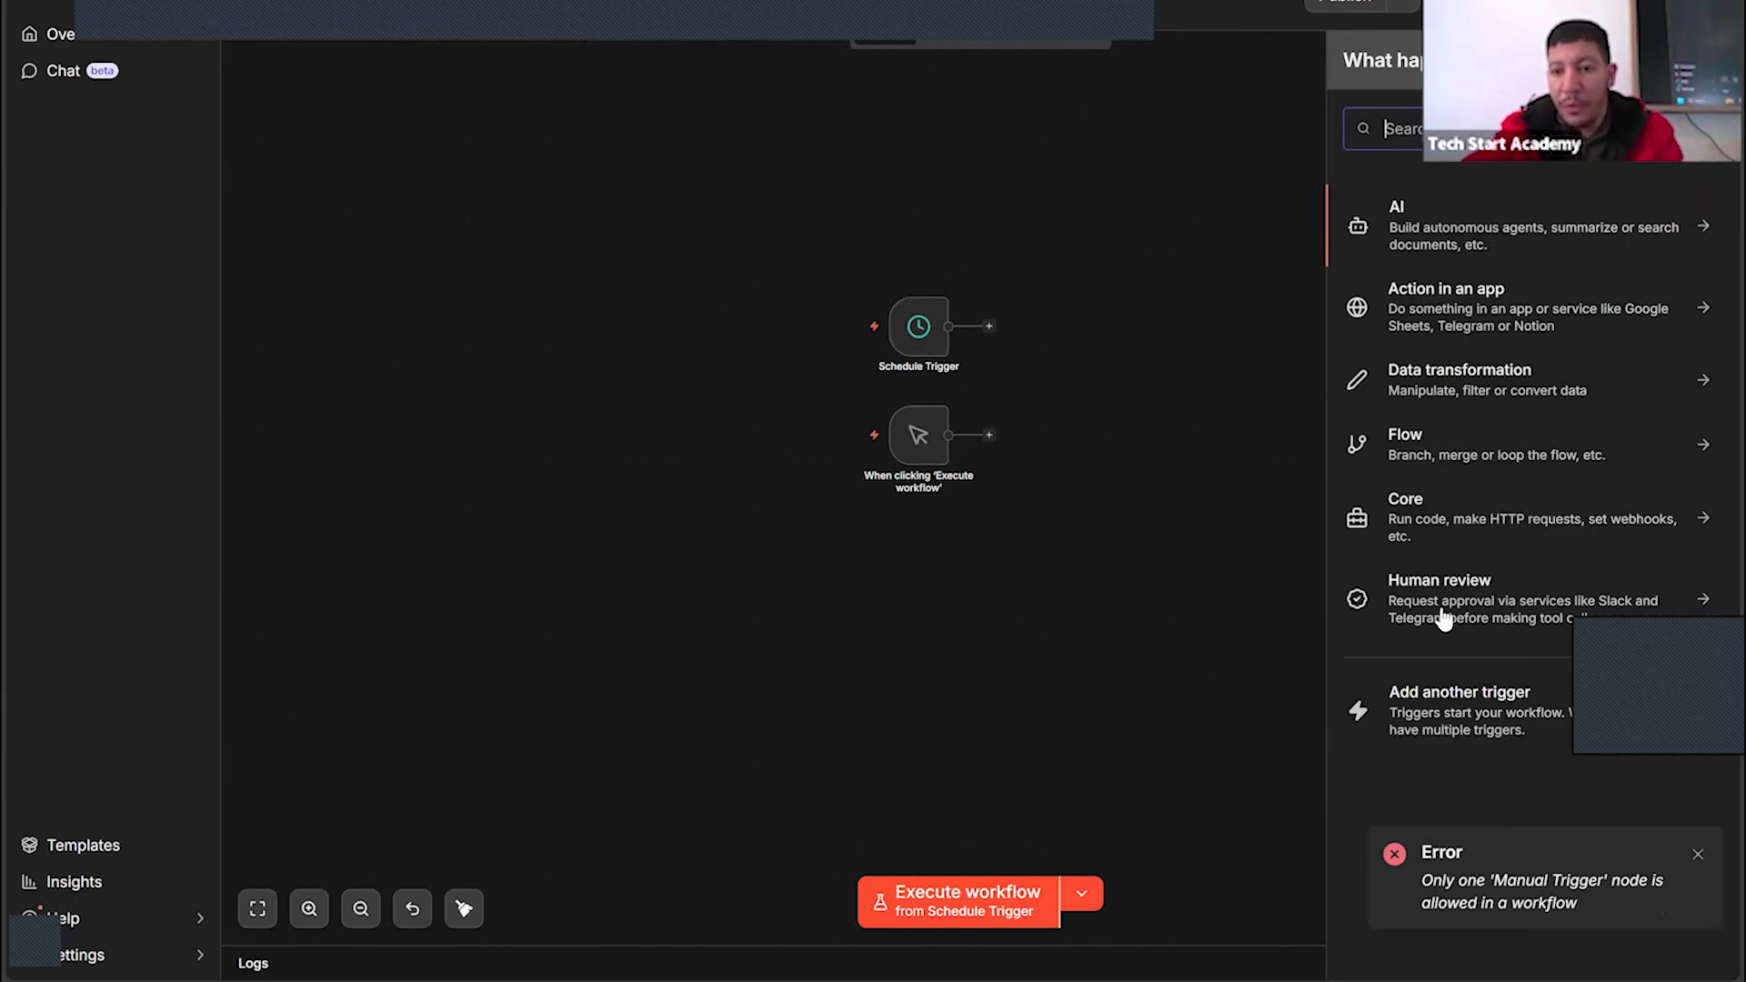
left_click(1457, 703)
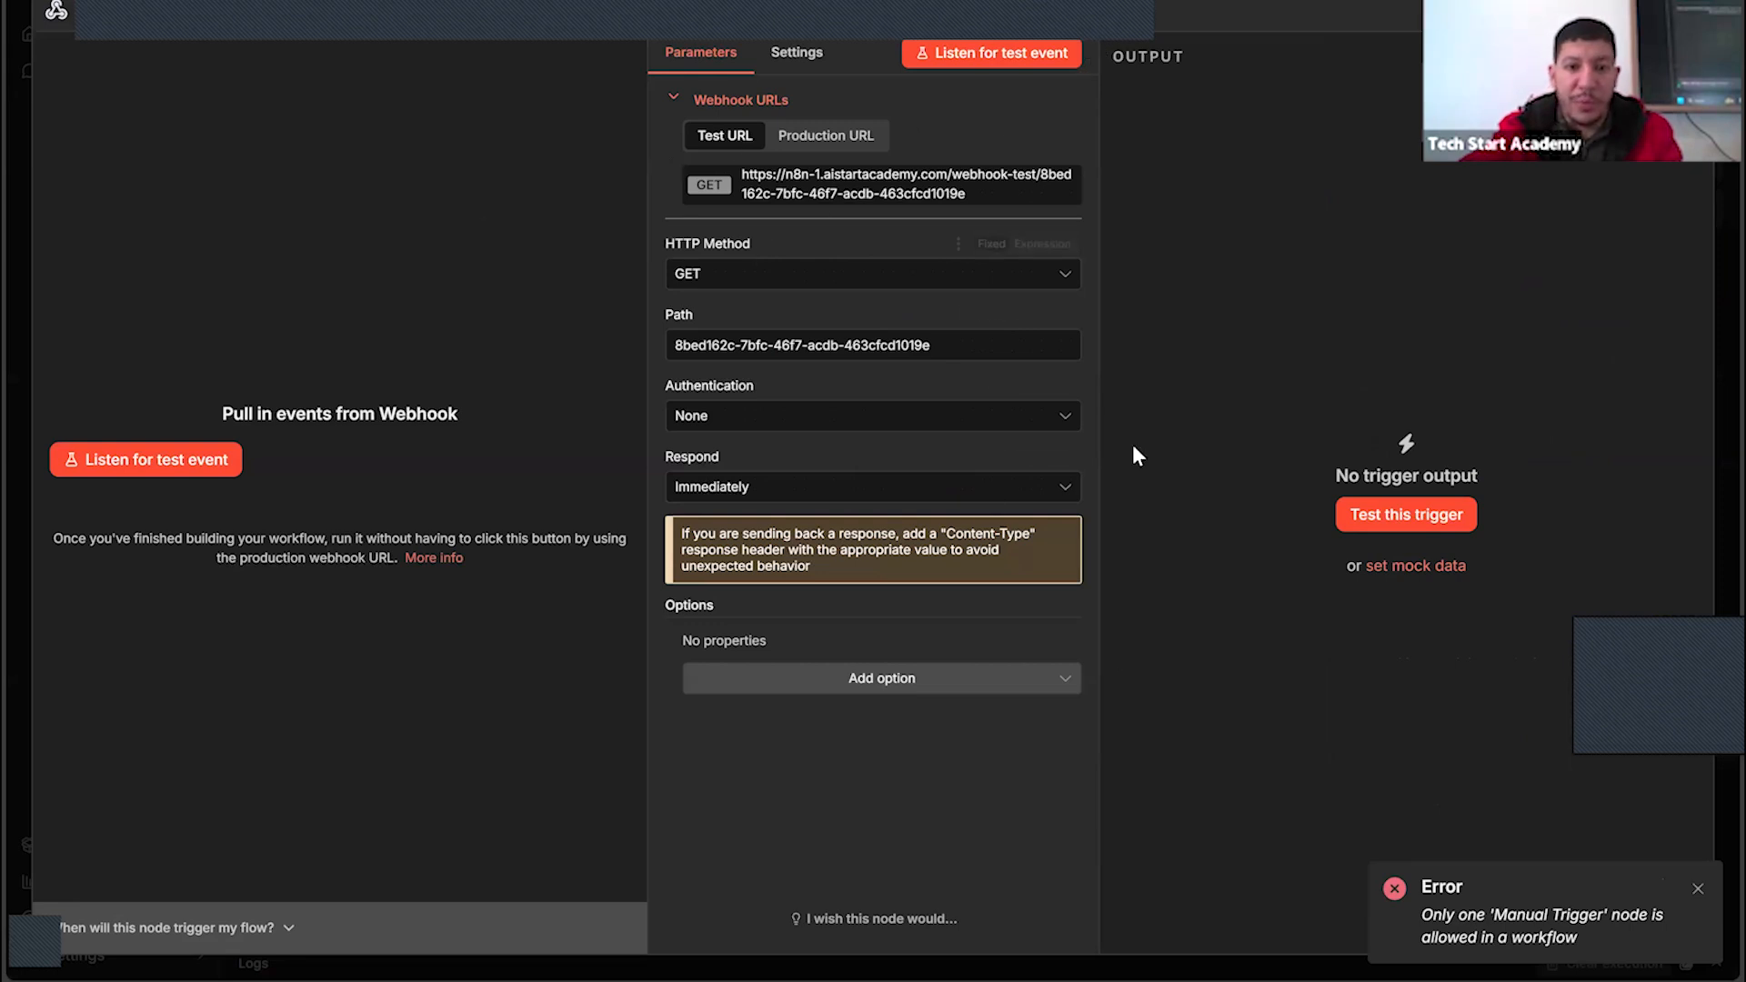
key("Escape")
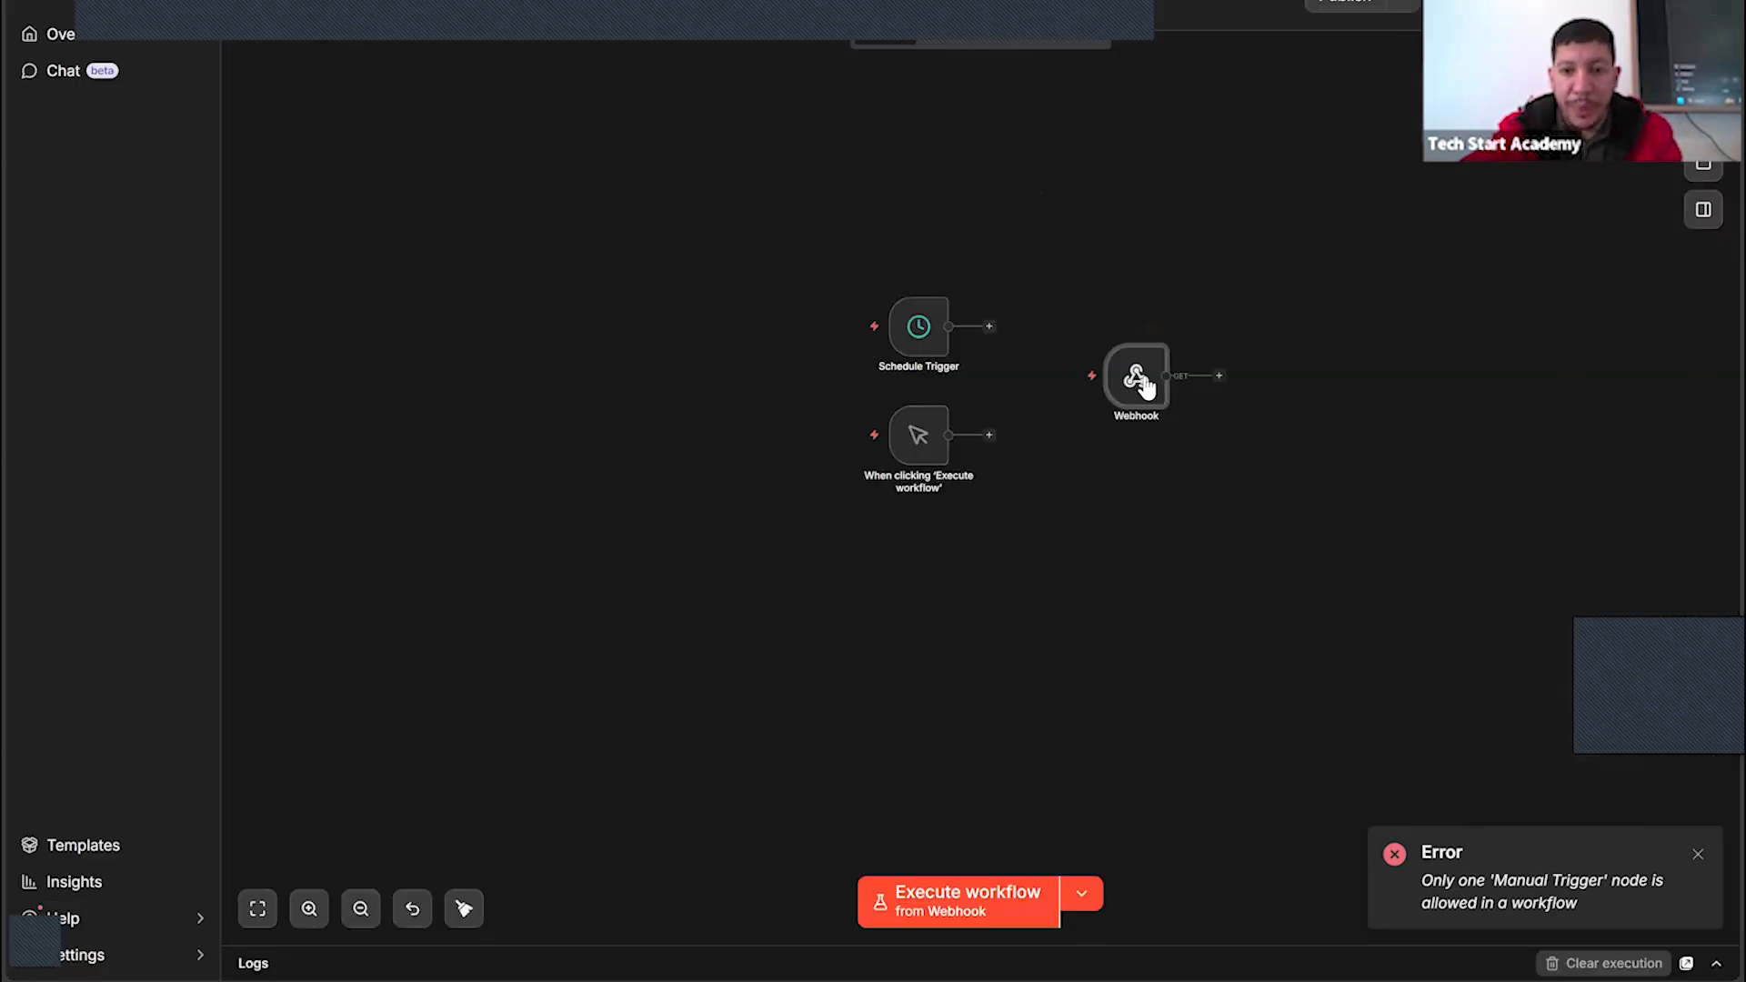
left_click_drag(960, 173, 920, 209)
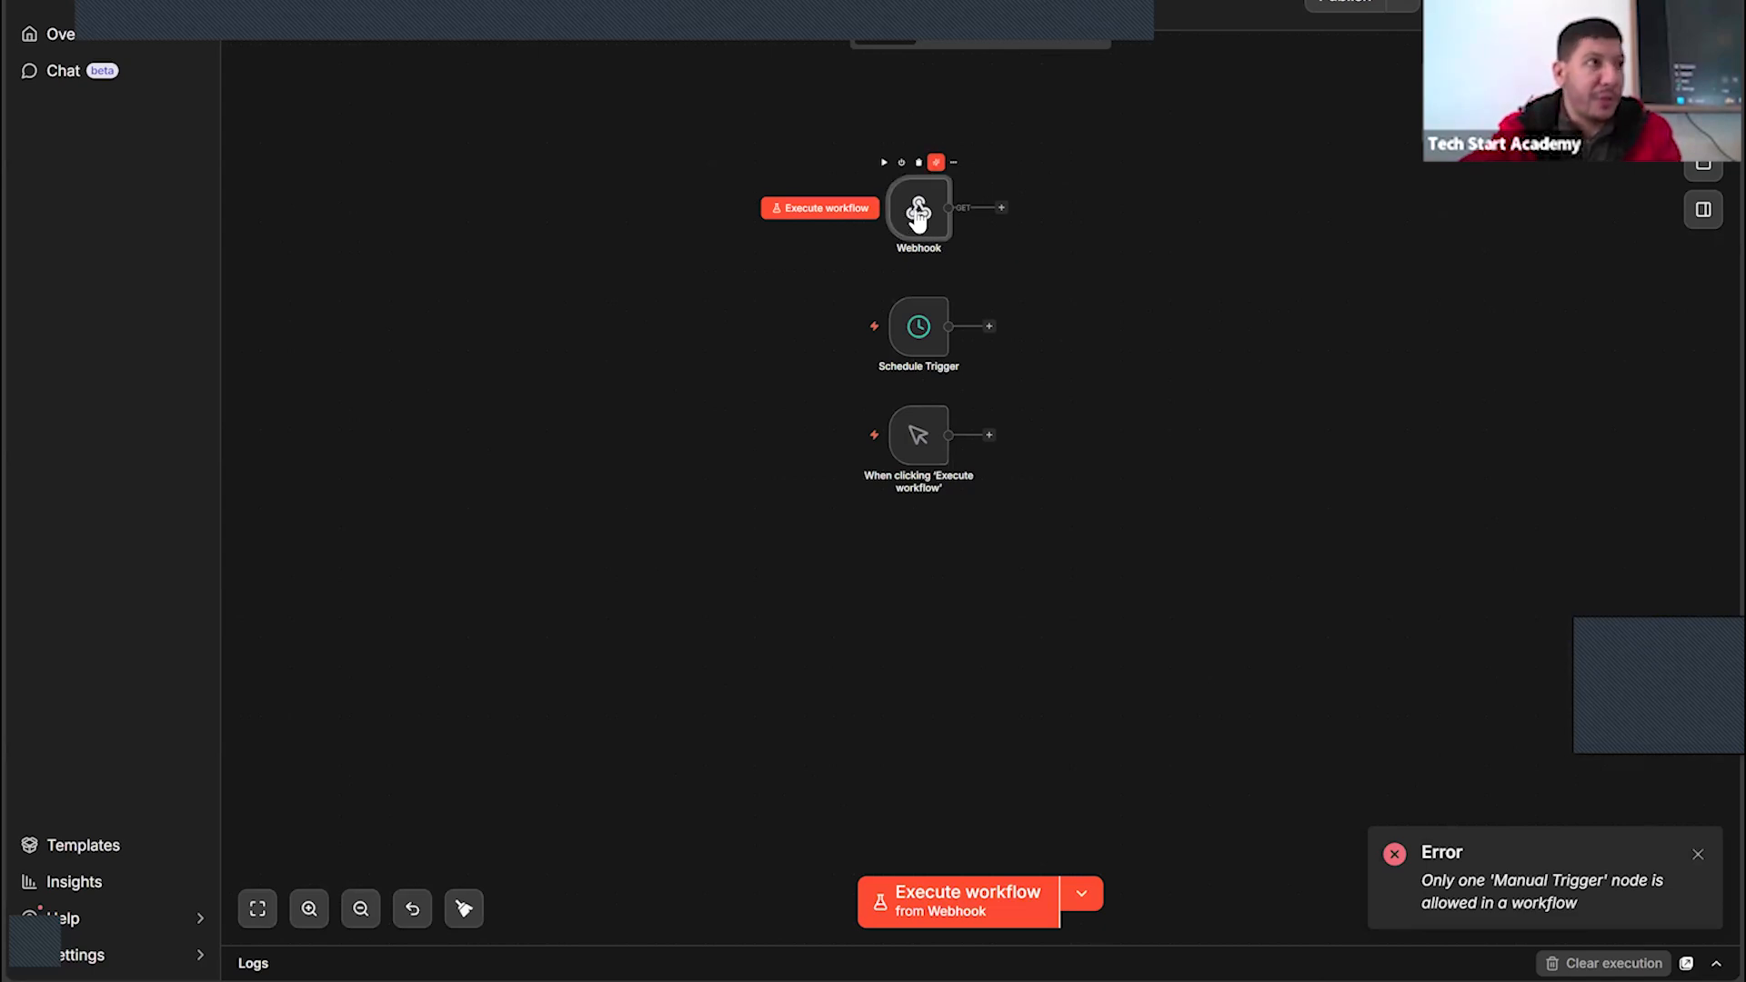
Set the Webhook node's HTTP method to POST
double_click(918, 211)
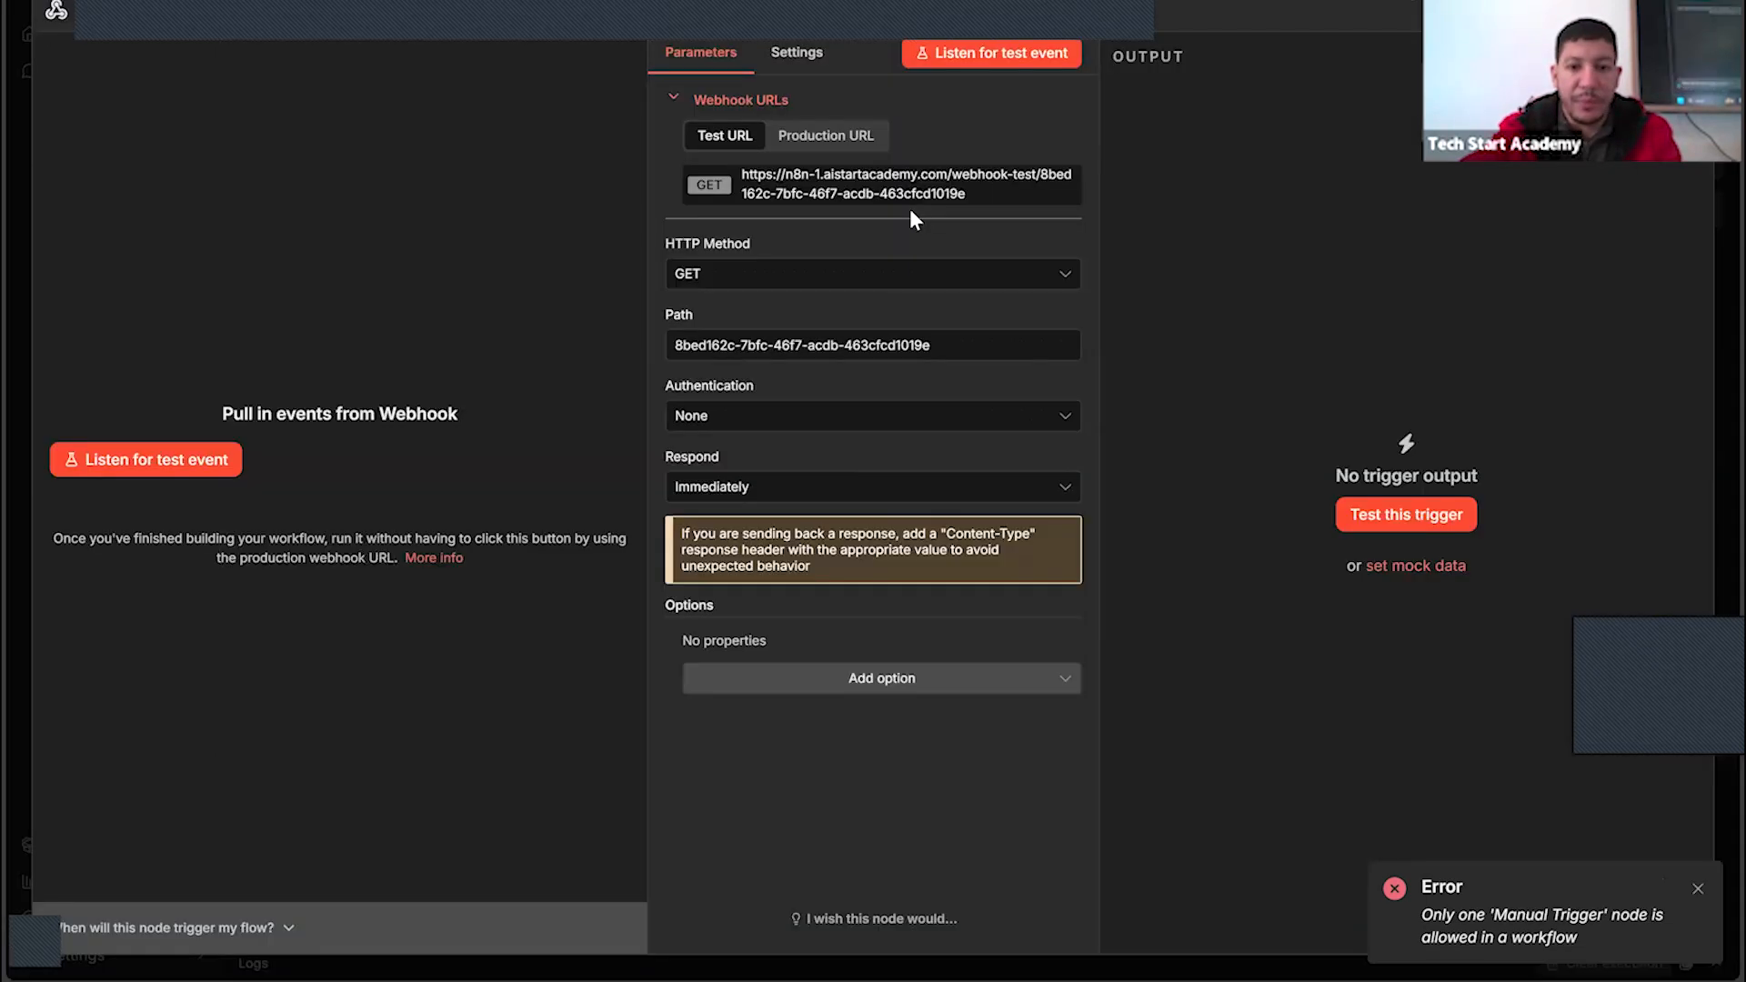
left_click(795, 280)
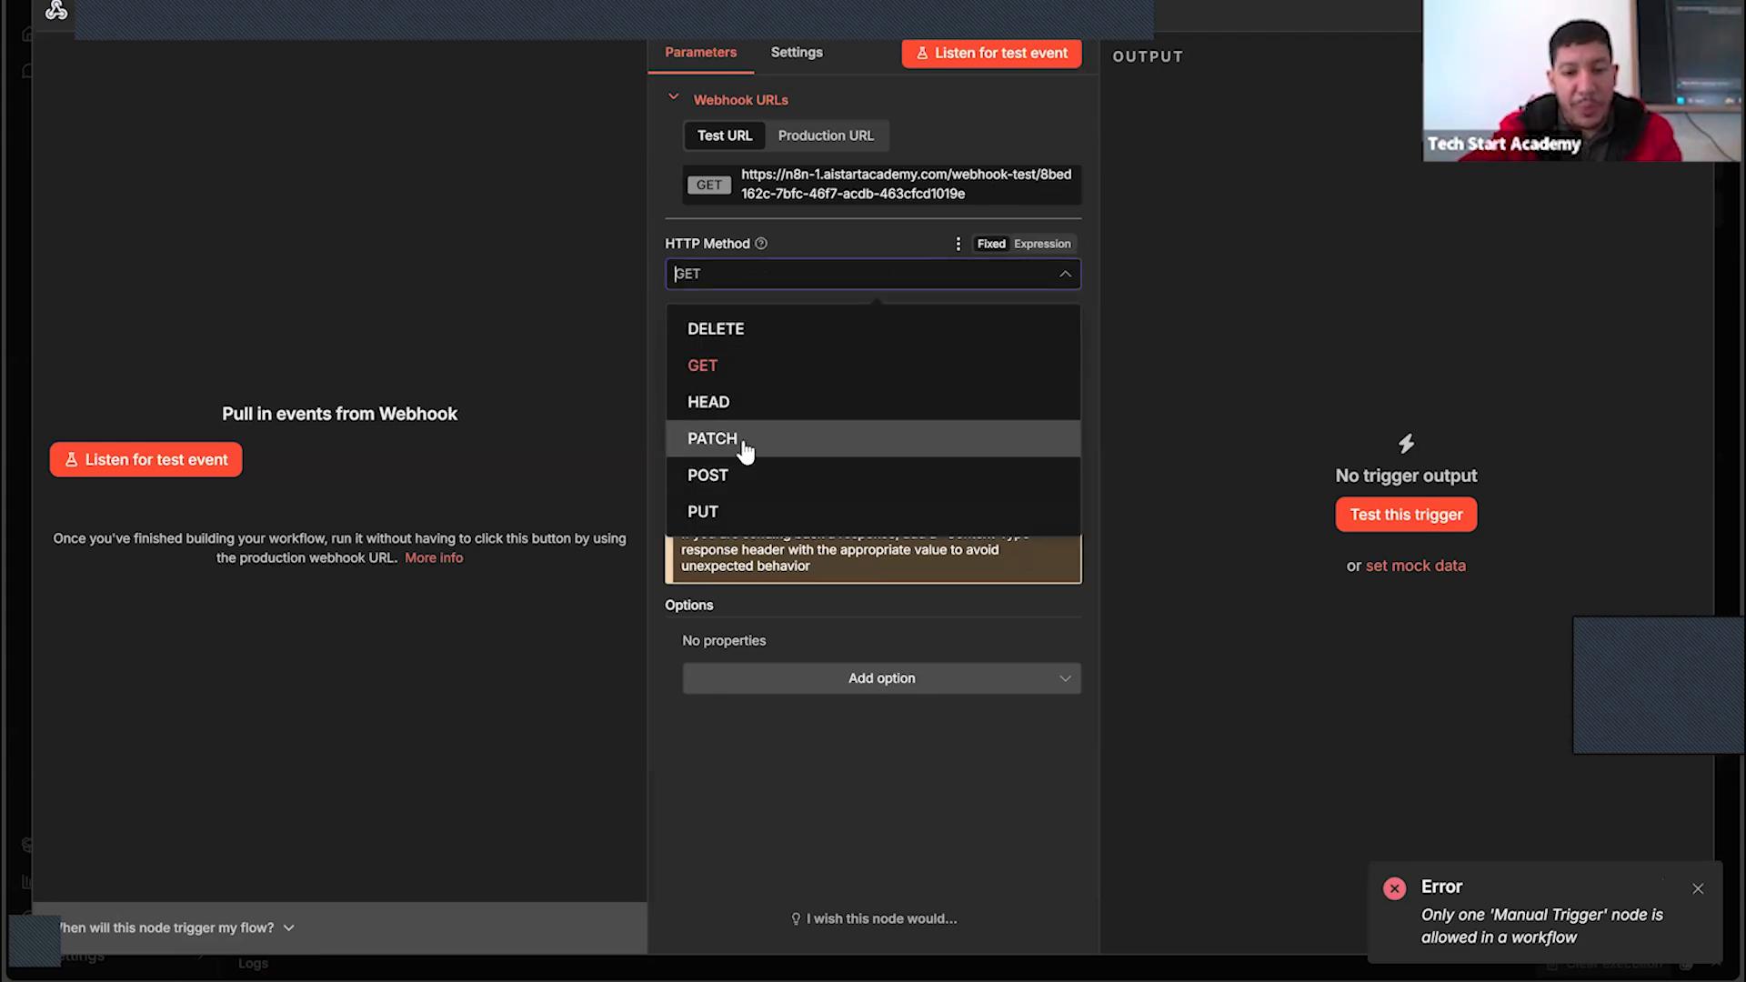
left_click(725, 482)
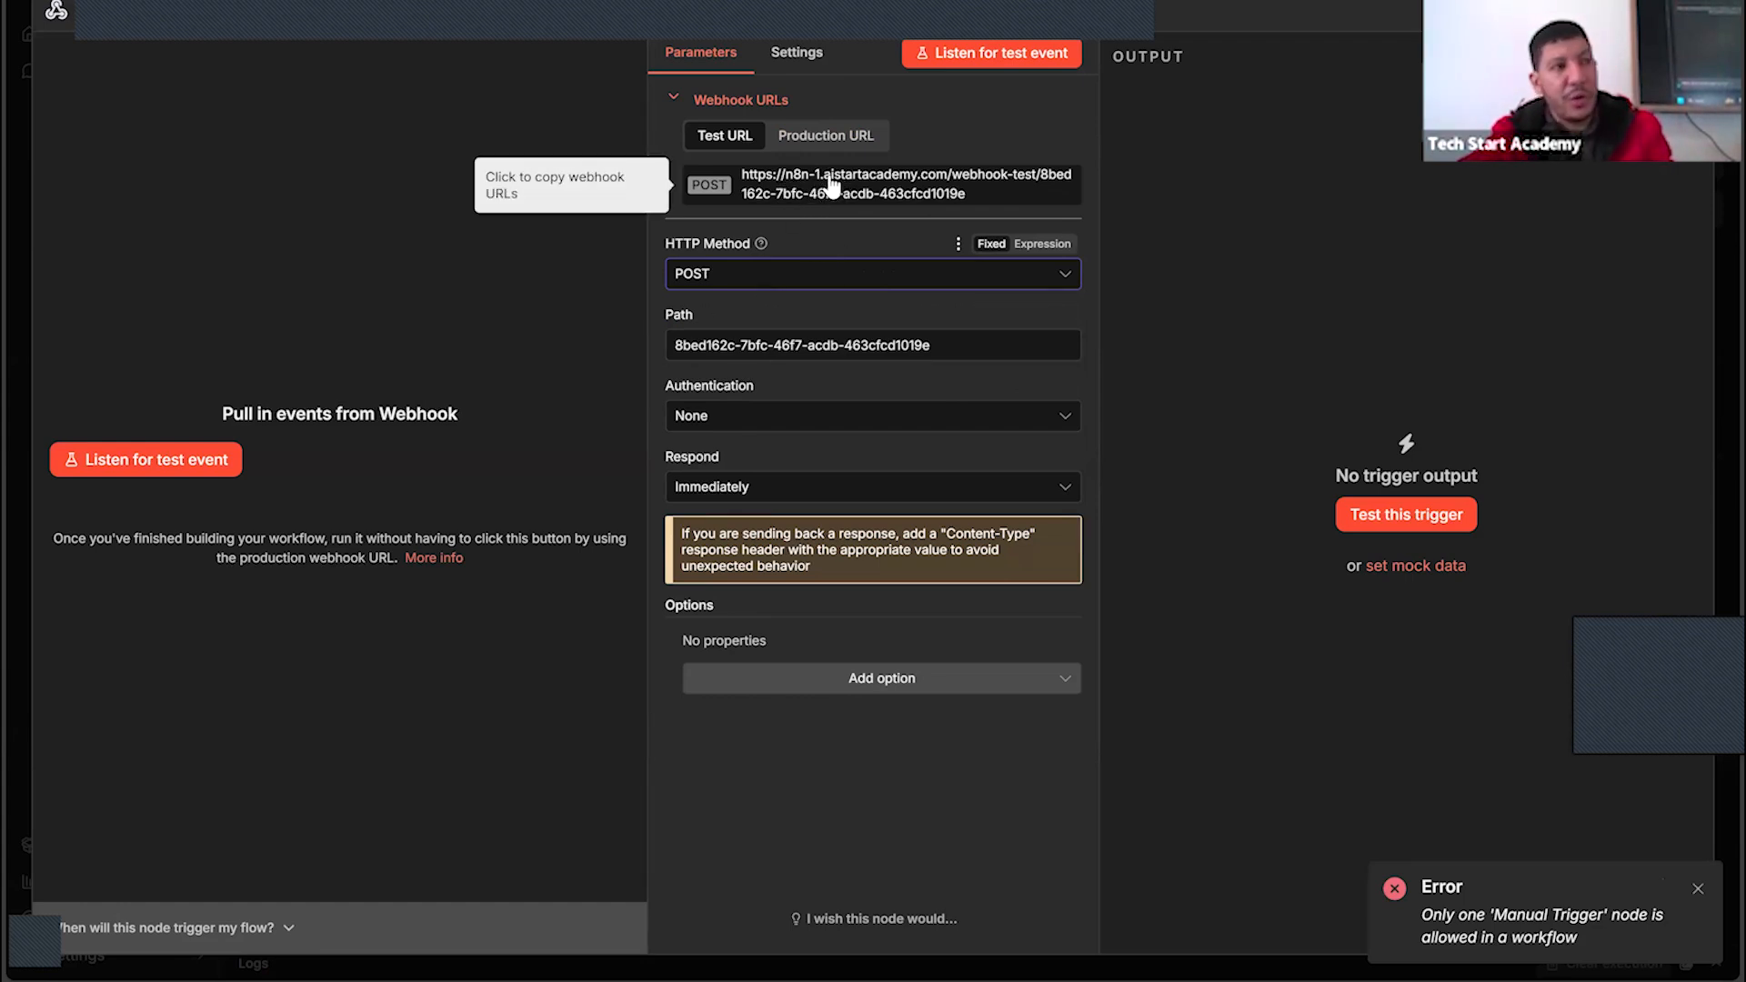
Copy the Webhook node's full test URL and return to the workflow canvas
left_click(798, 194)
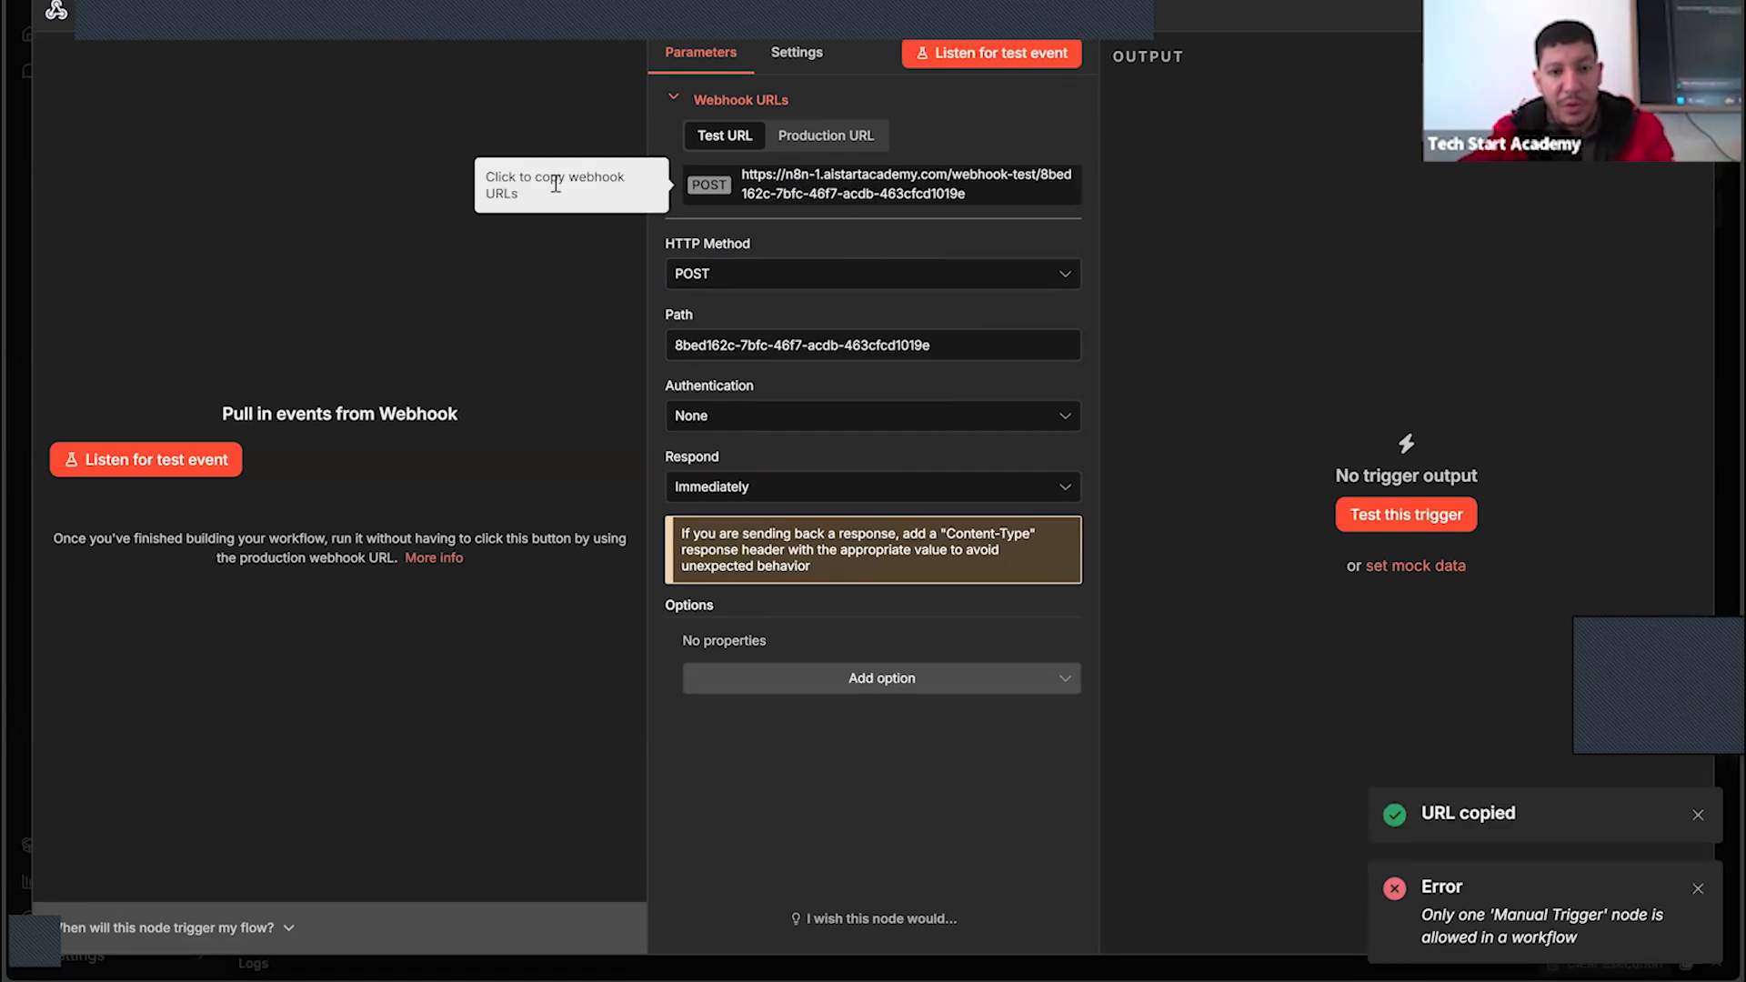
right_click(842, 194)
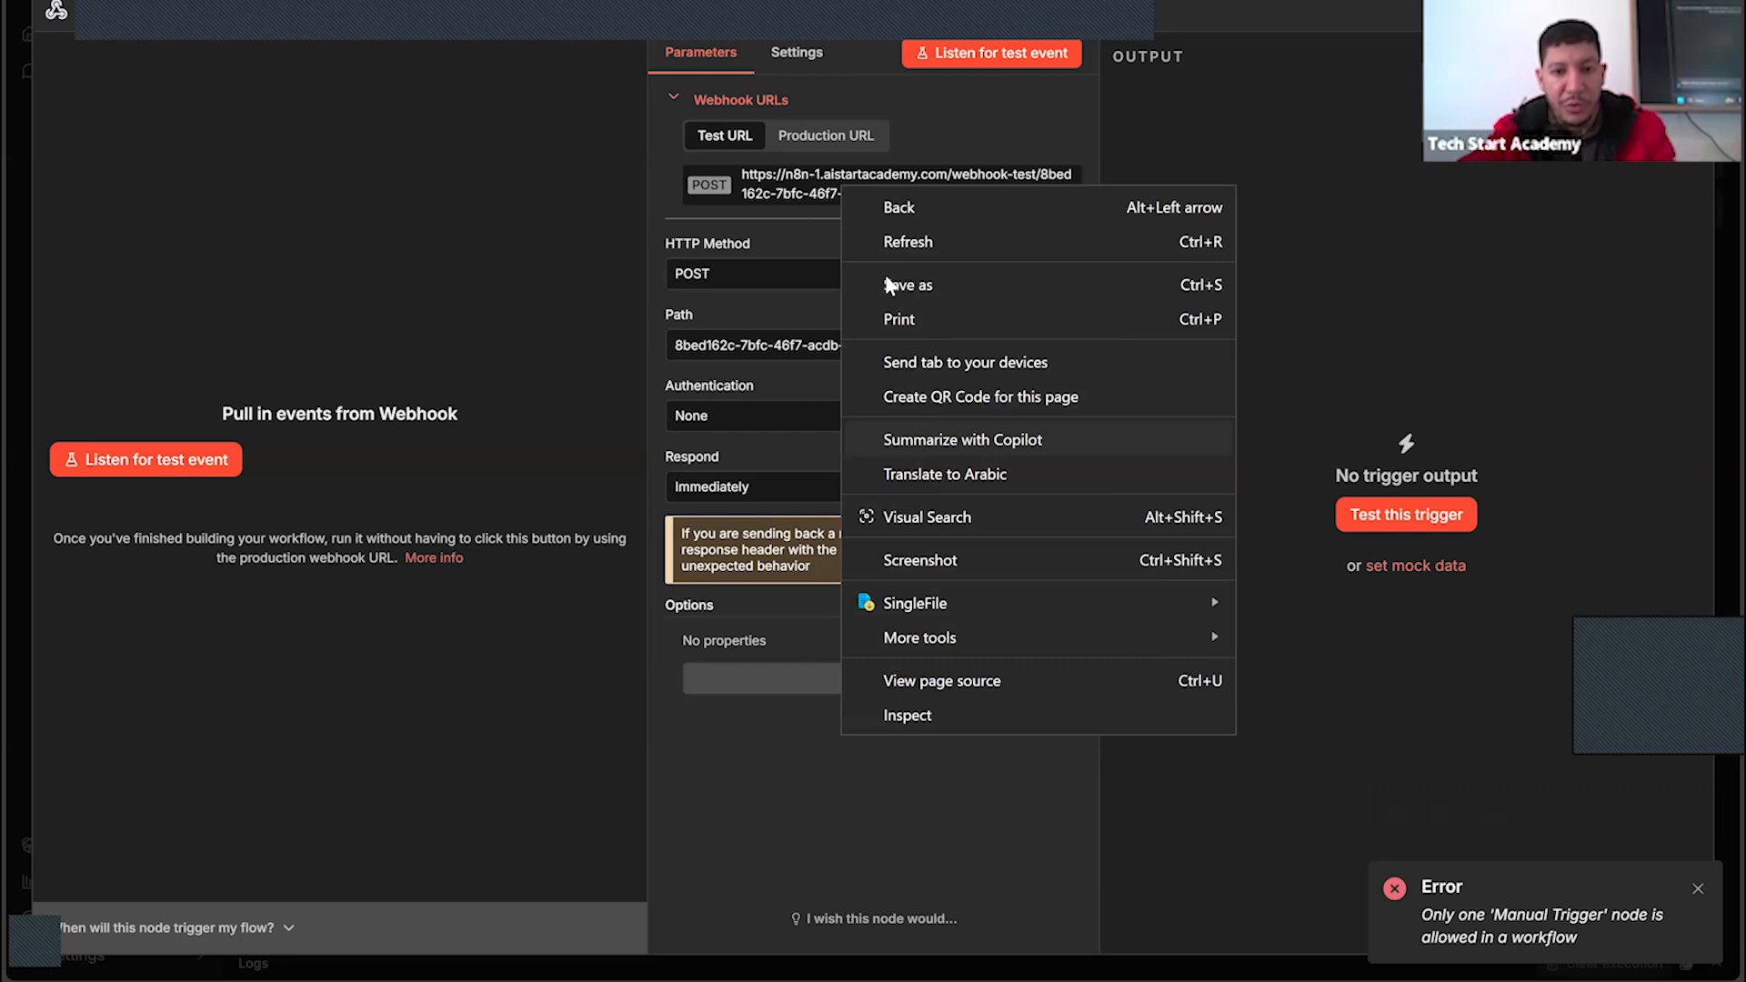
left_click_drag(821, 174, 804, 189)
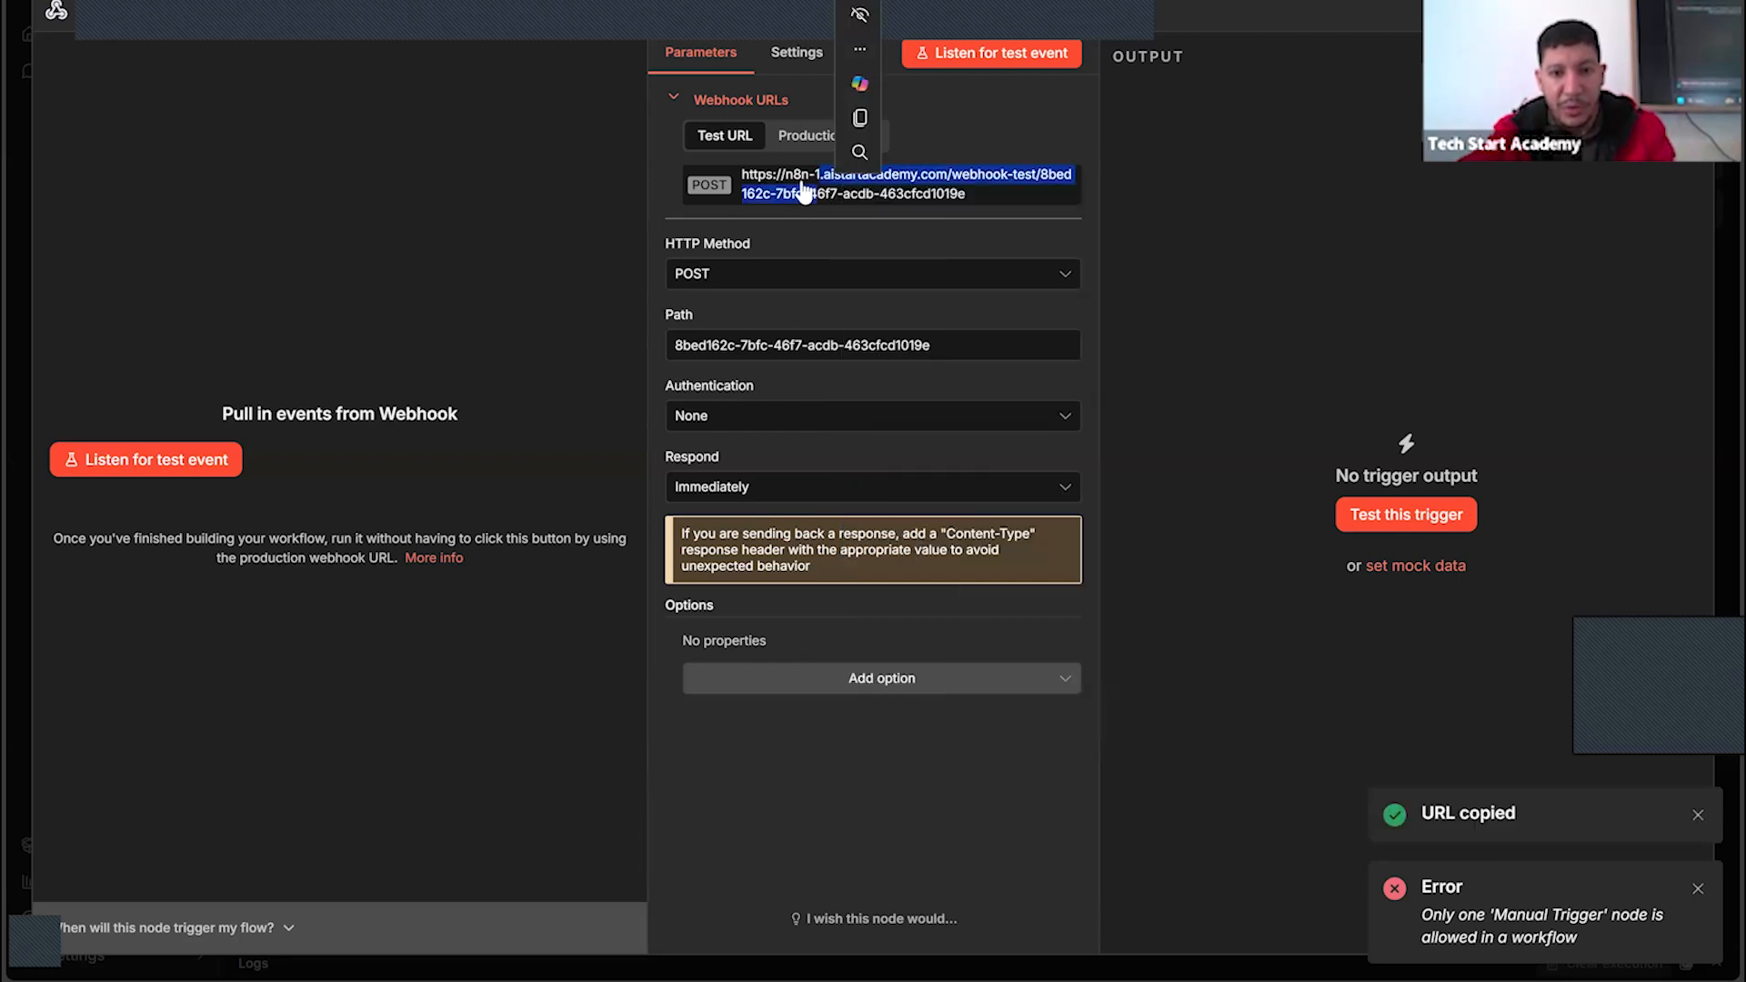
triple_click(804, 186)
right_click(807, 186)
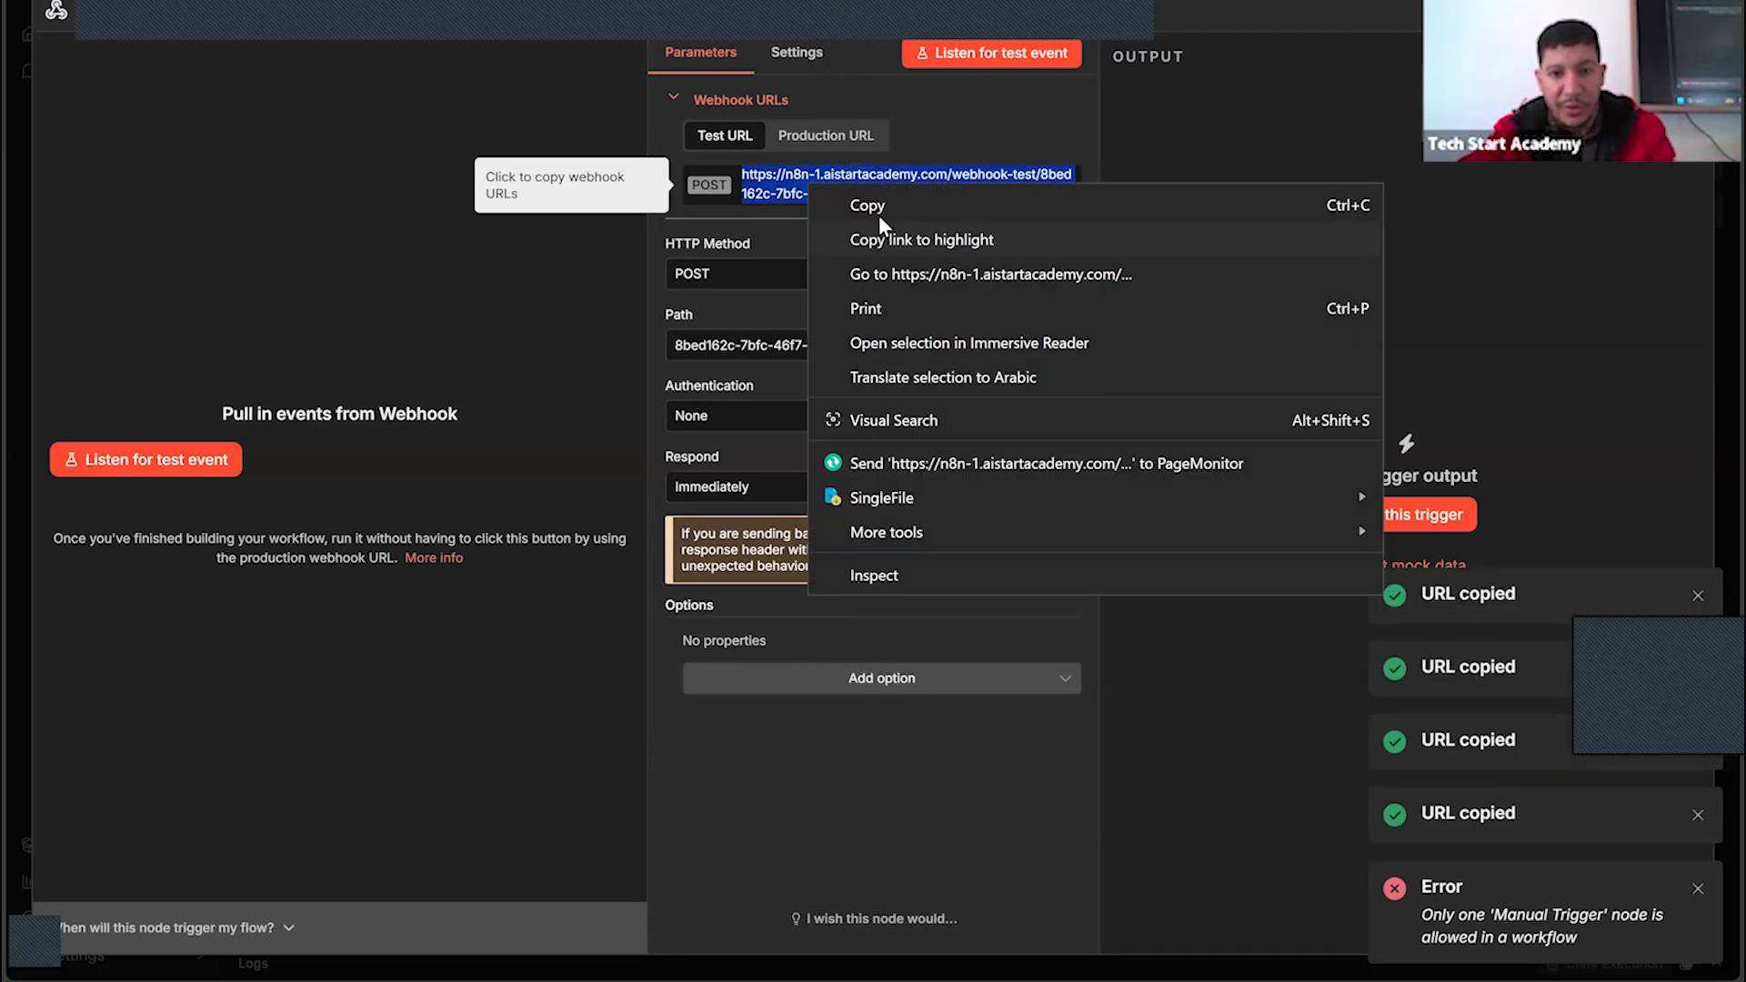
left_click(878, 214)
key("Escape")
Deactivate the manual trigger and the Schedule Trigger, and execute the workflow so the Webhook node listens for a test call
mouse_move(914, 436)
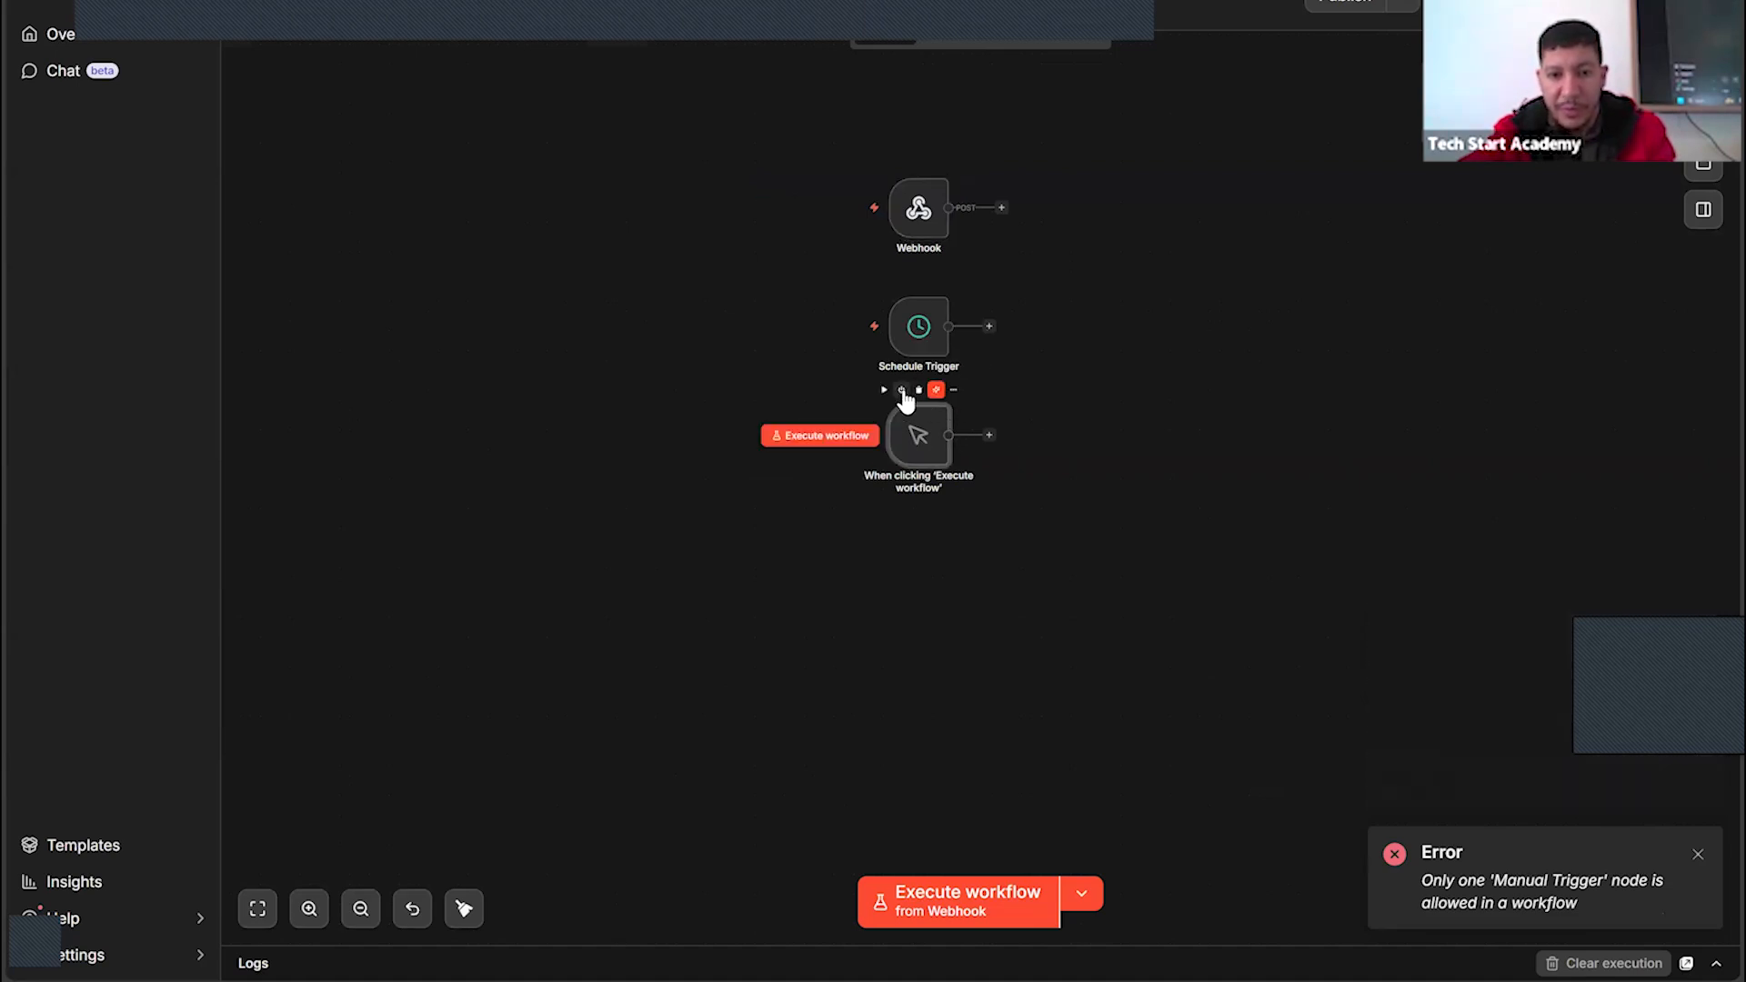
left_click(903, 393)
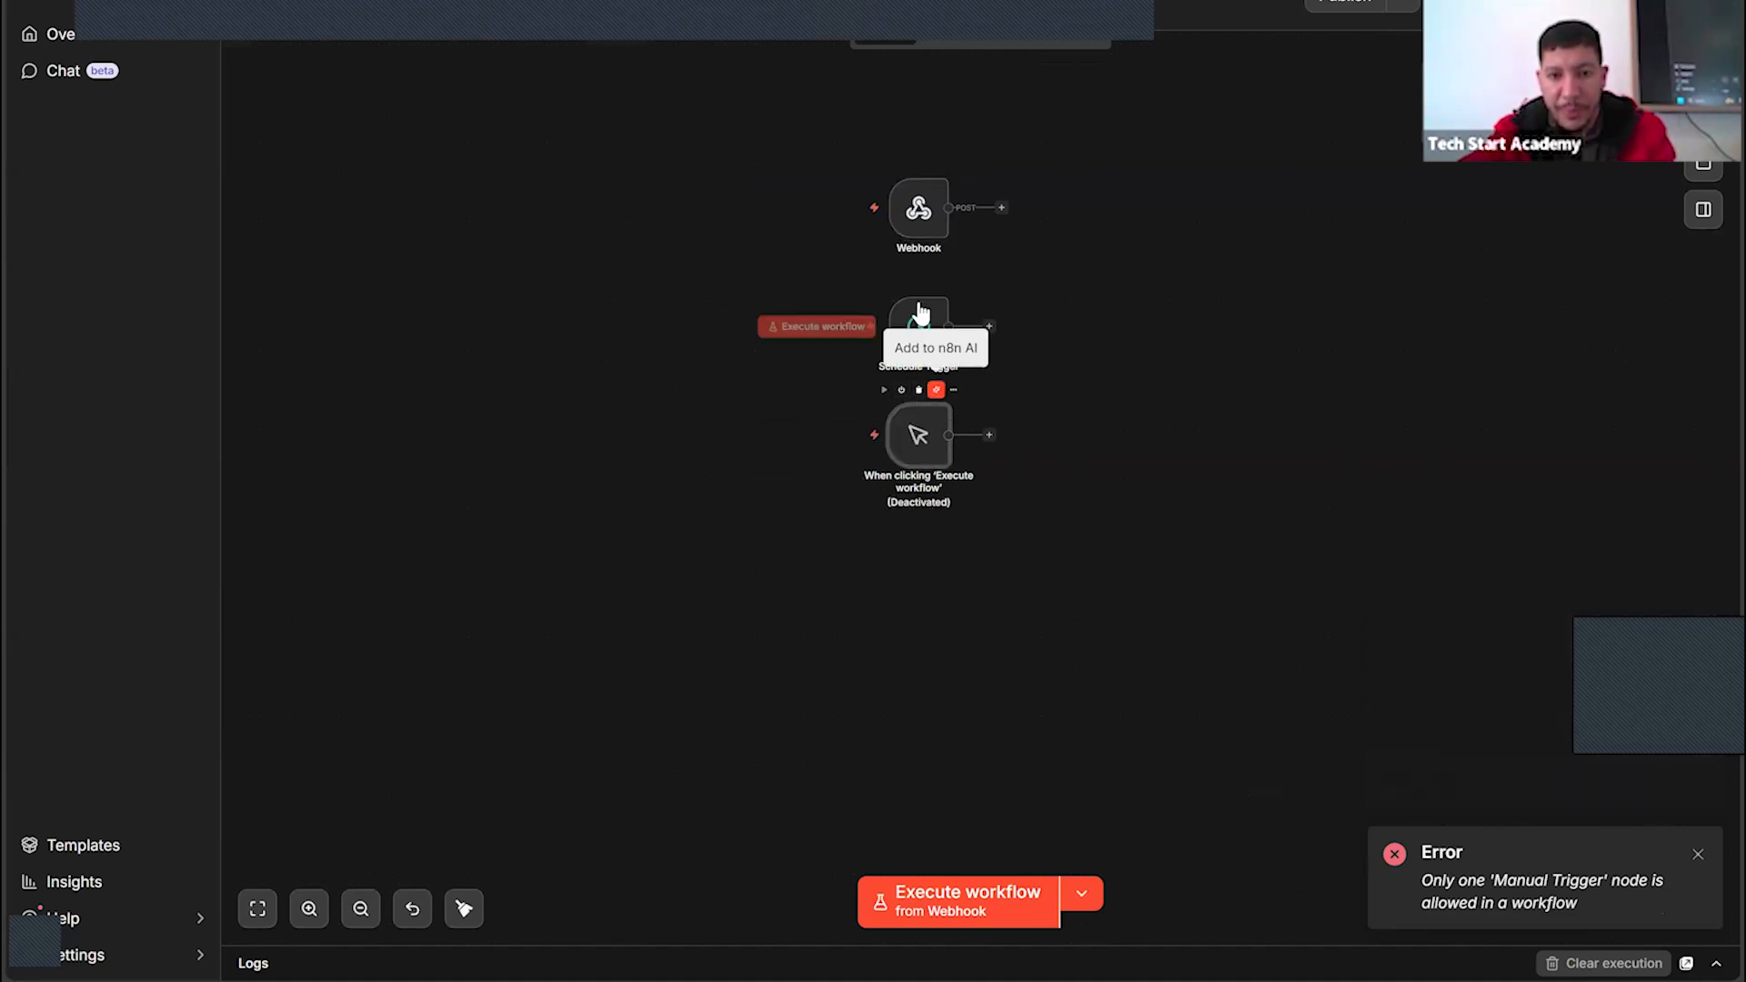
left_click(901, 280)
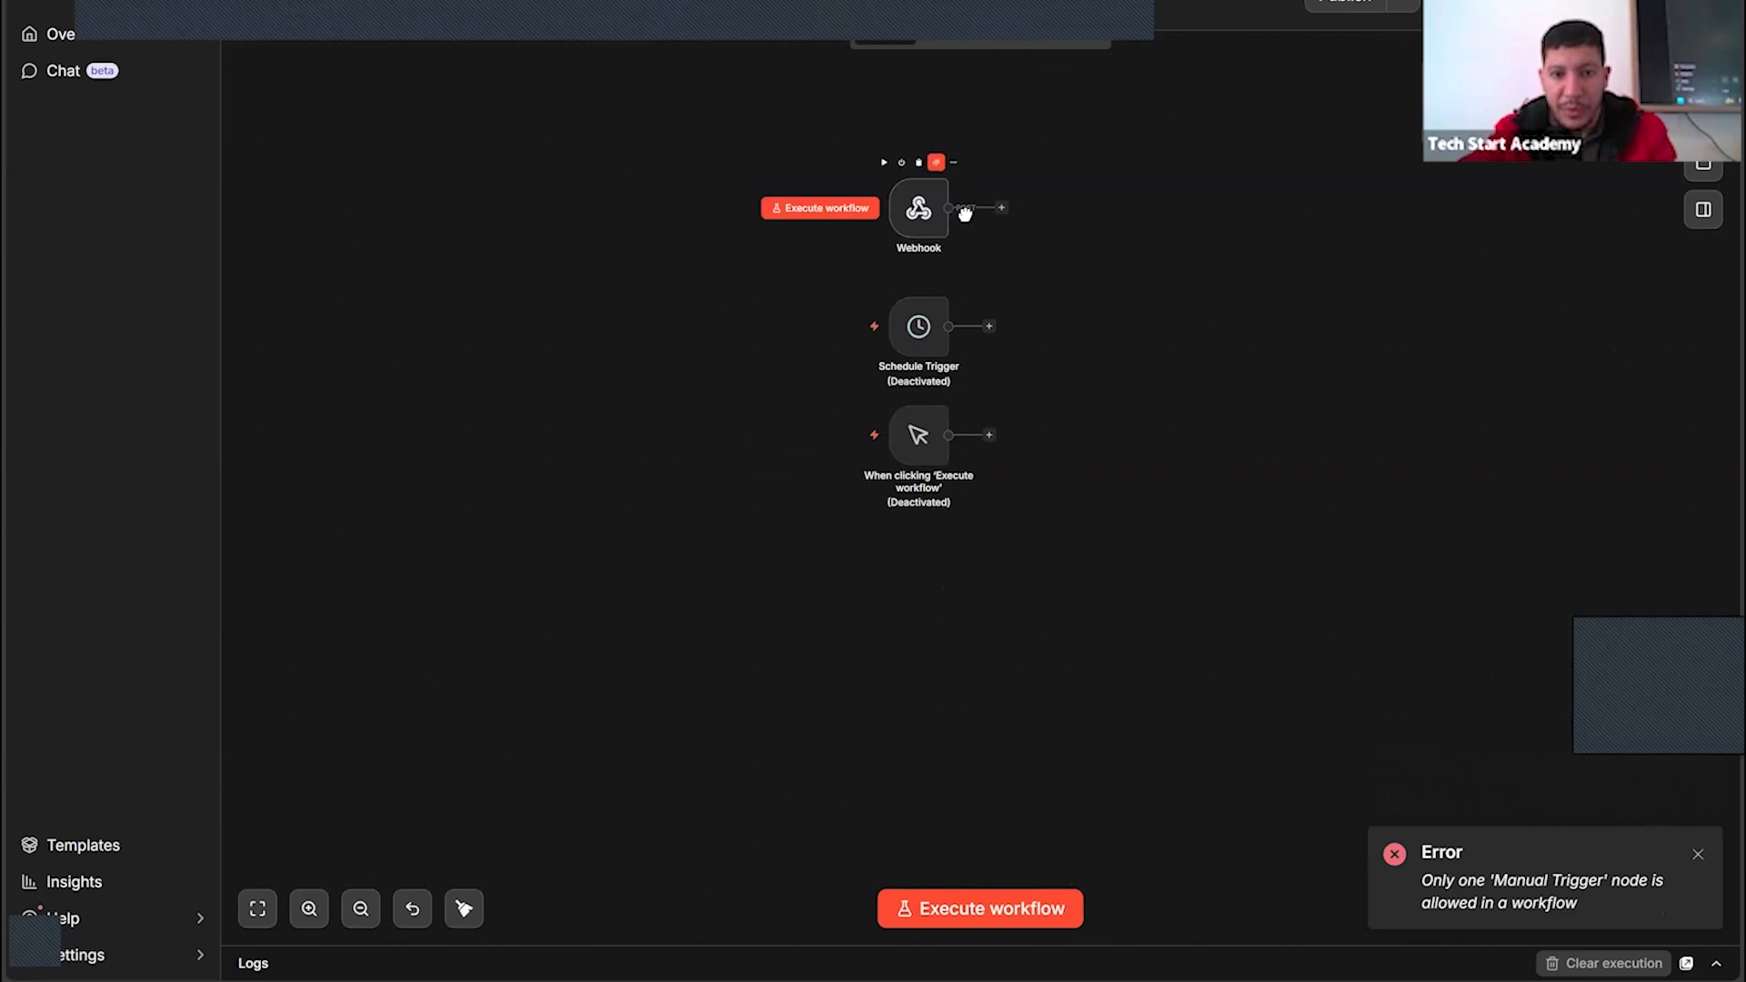
left_click(954, 915)
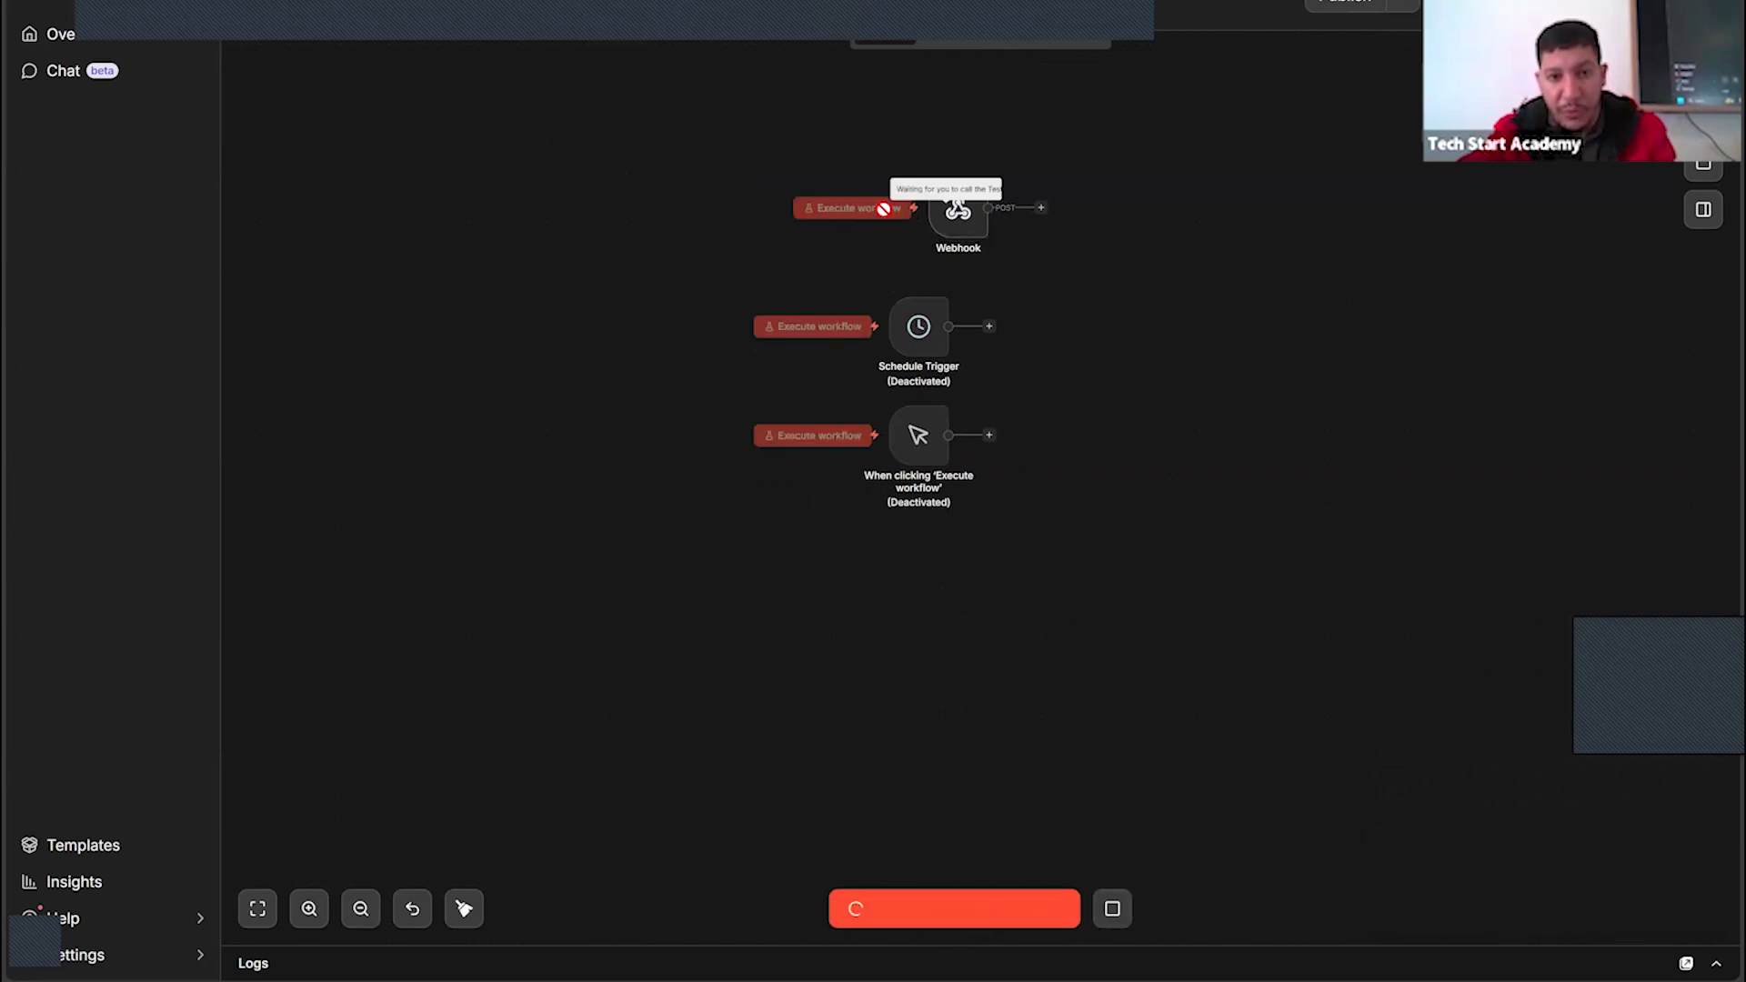
mouse_move(929, 229)
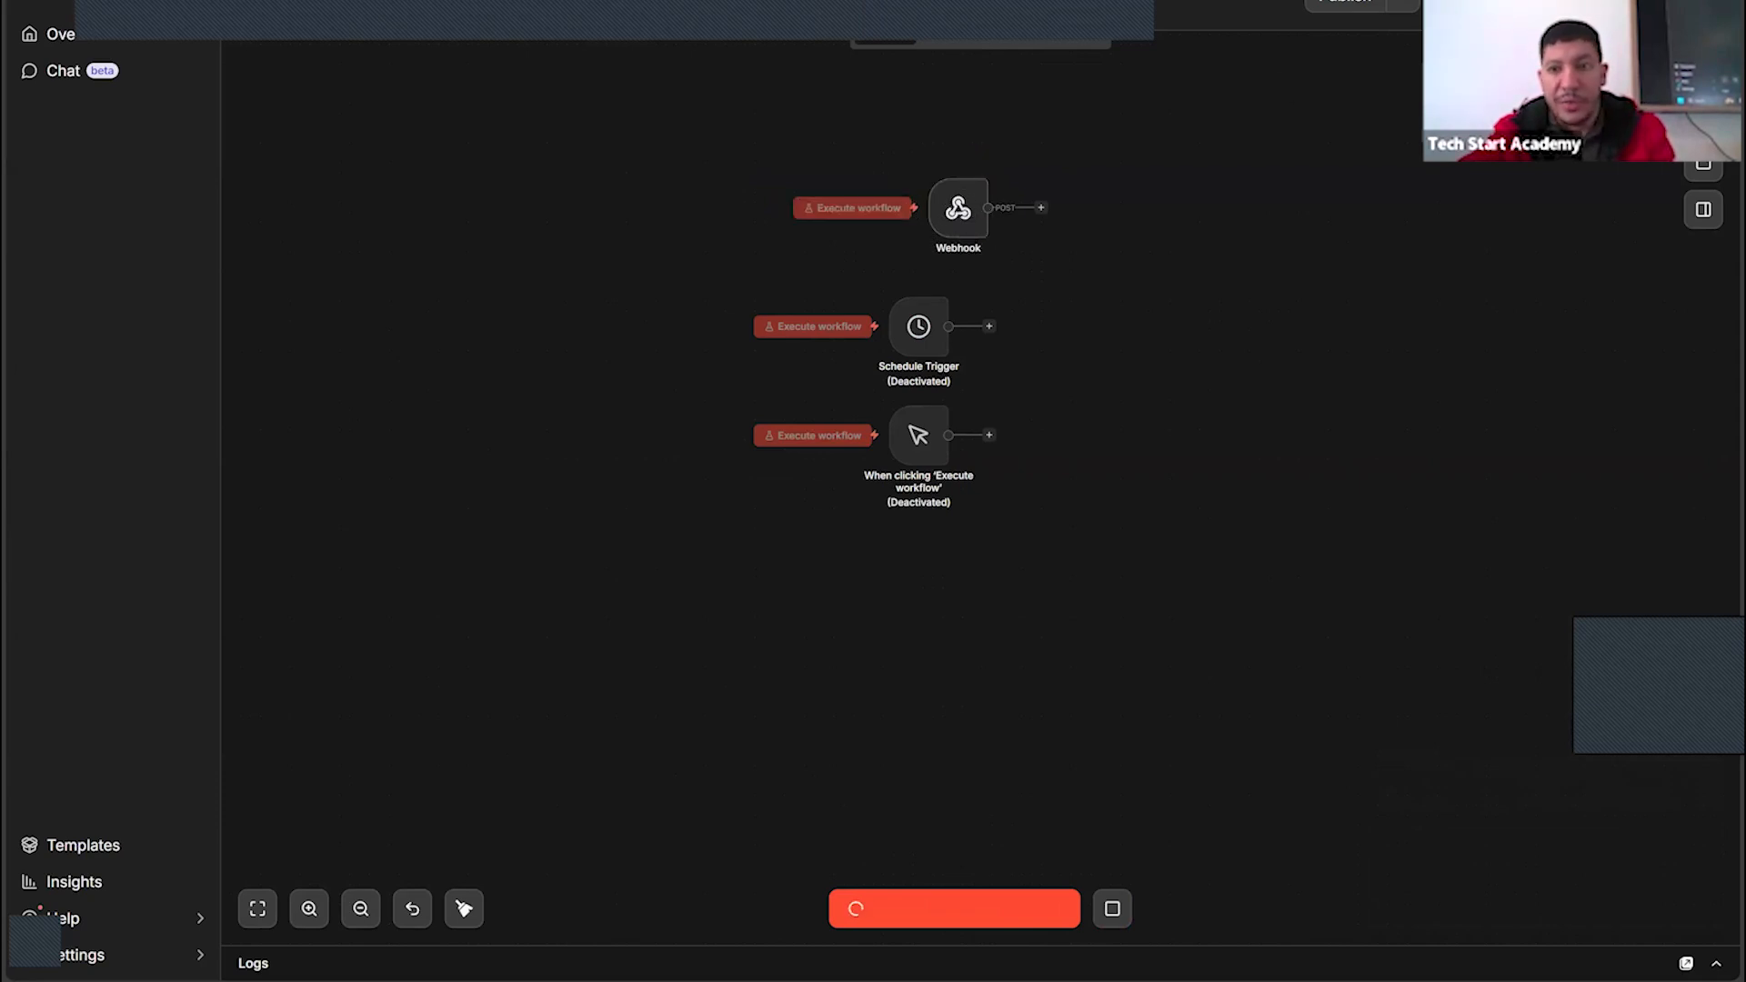
key("ctrl+t")
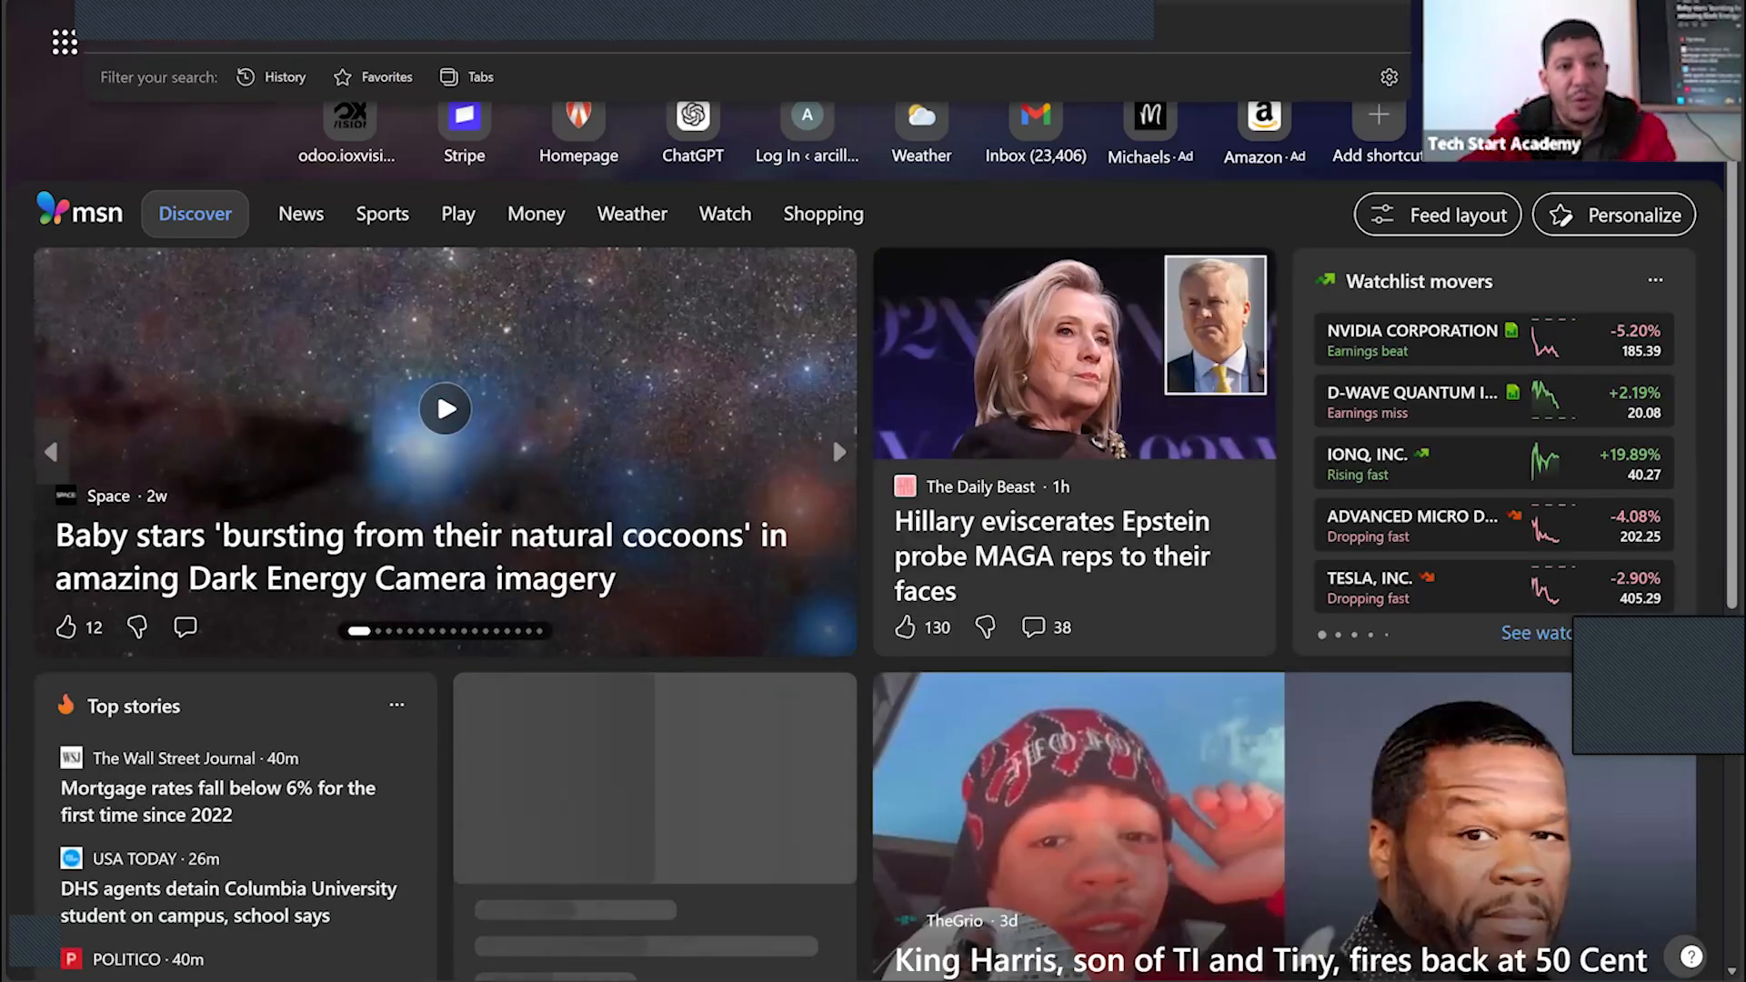
left_click(834, 441)
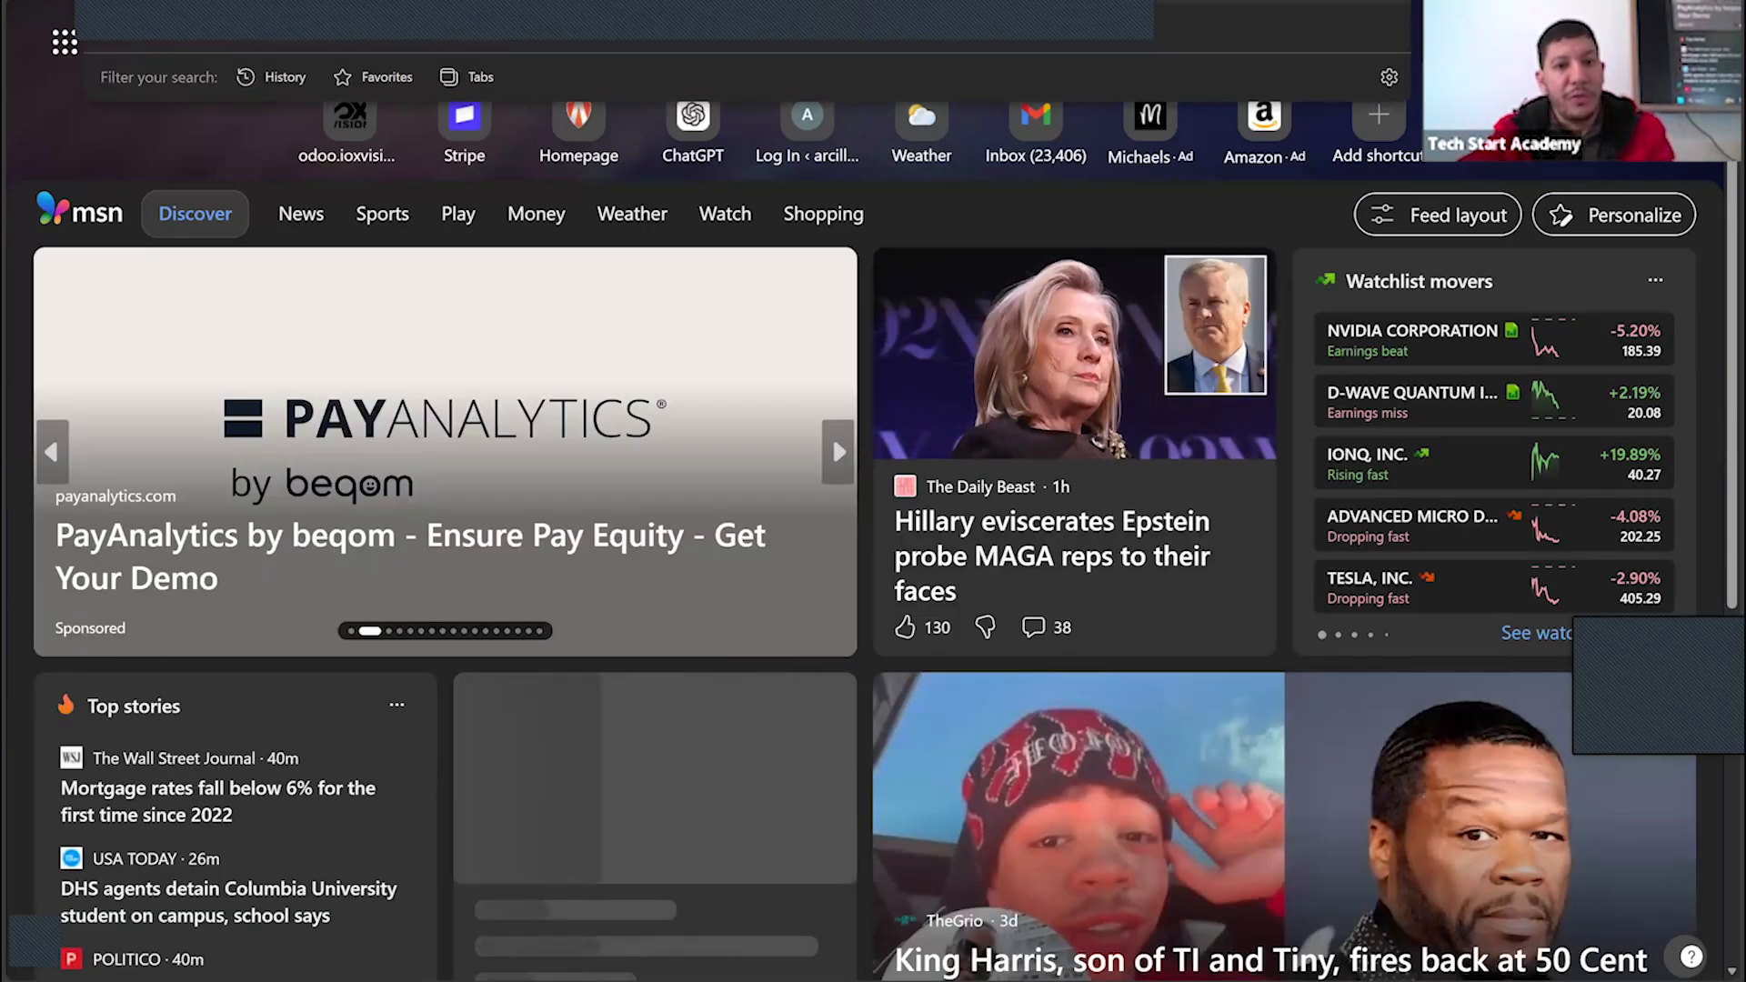
key("Return")
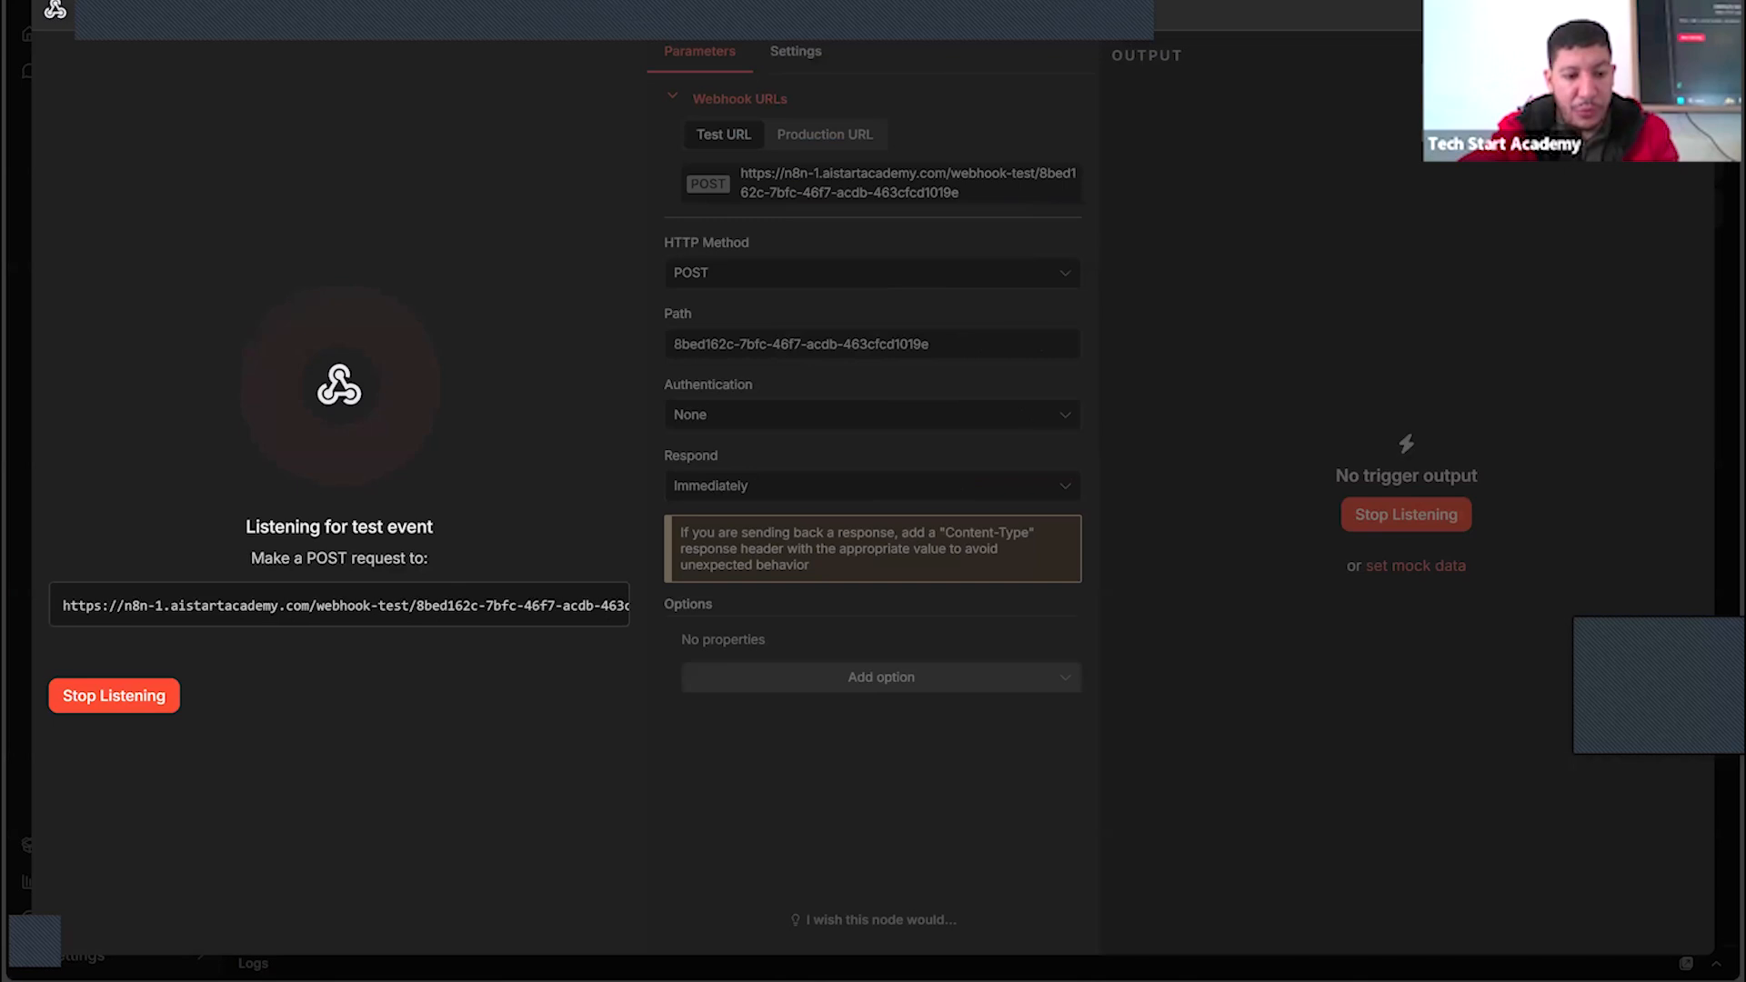
Find and launch the Postman desktop app
key("super")
type("p")
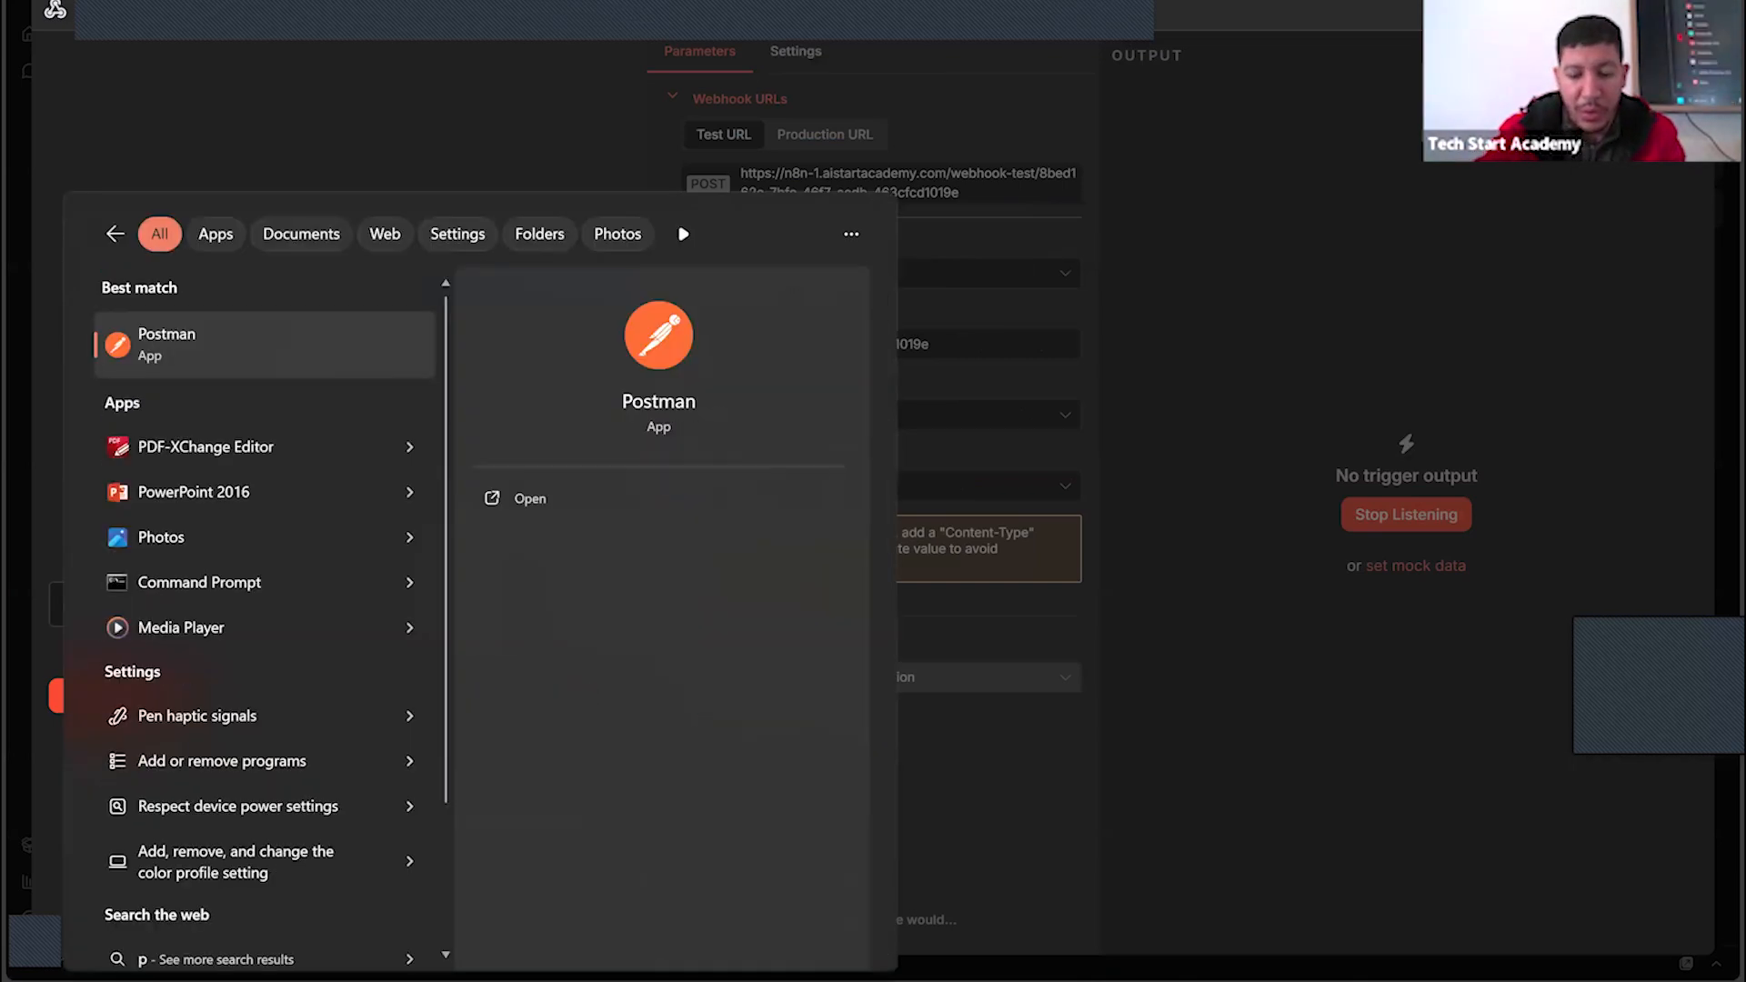
type("os")
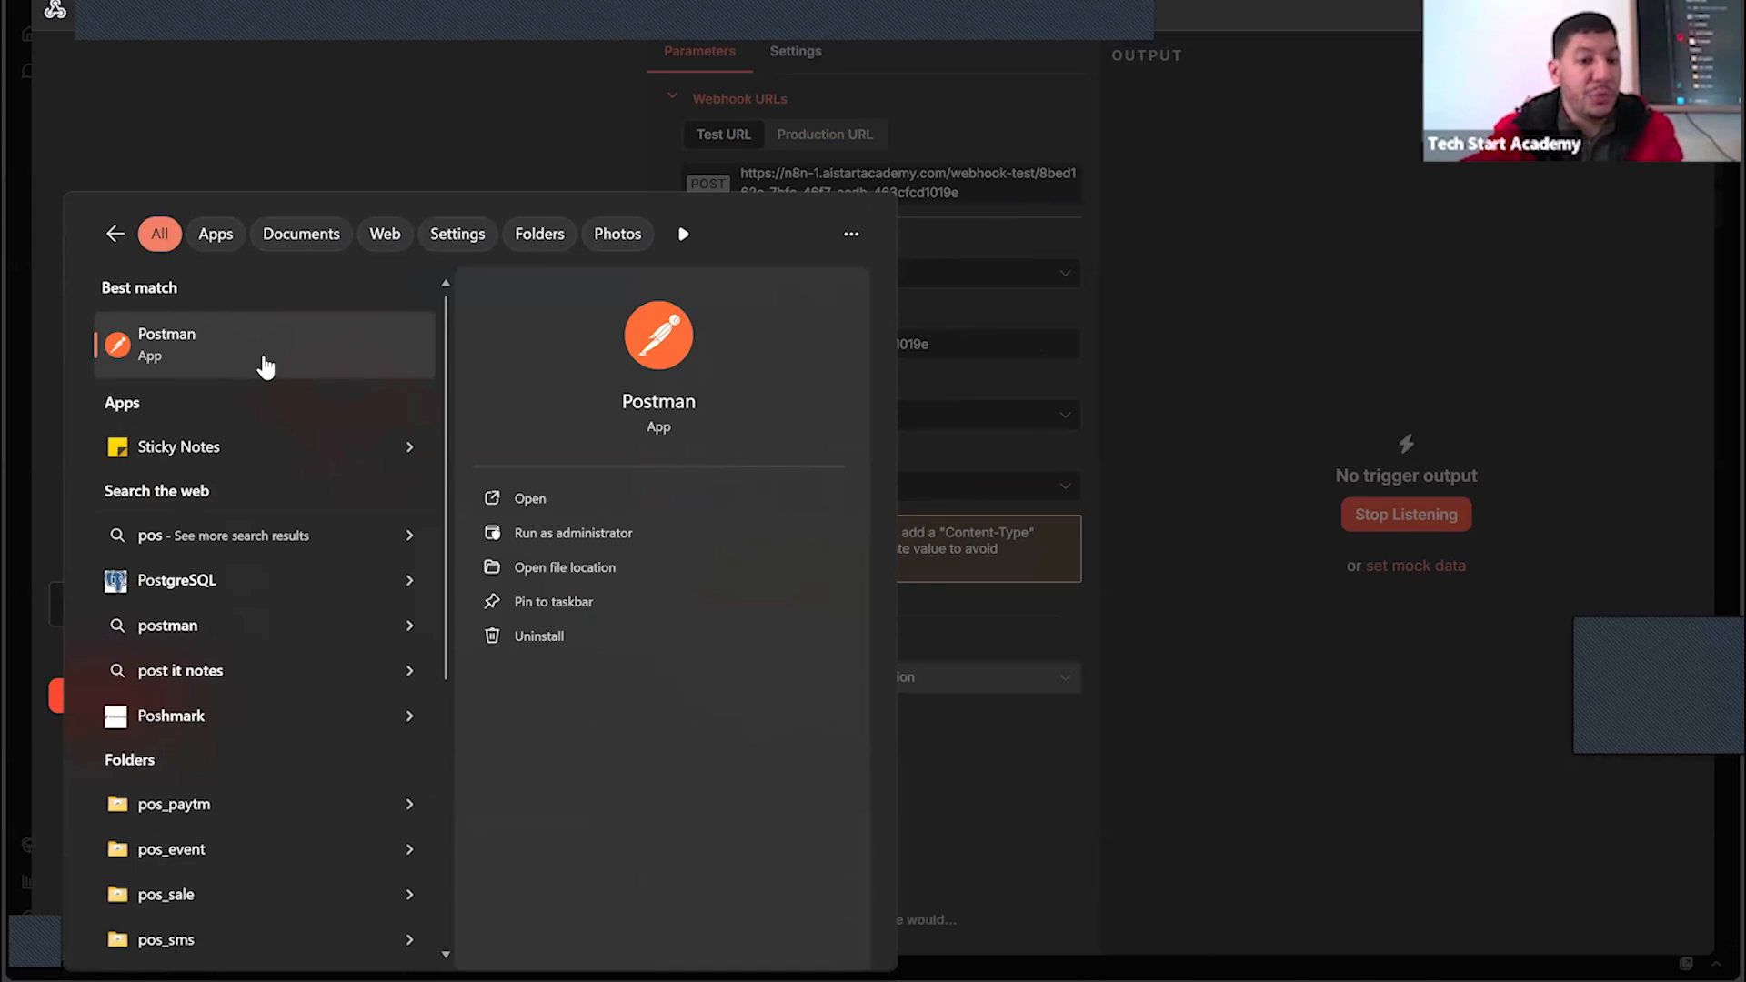
key("Return")
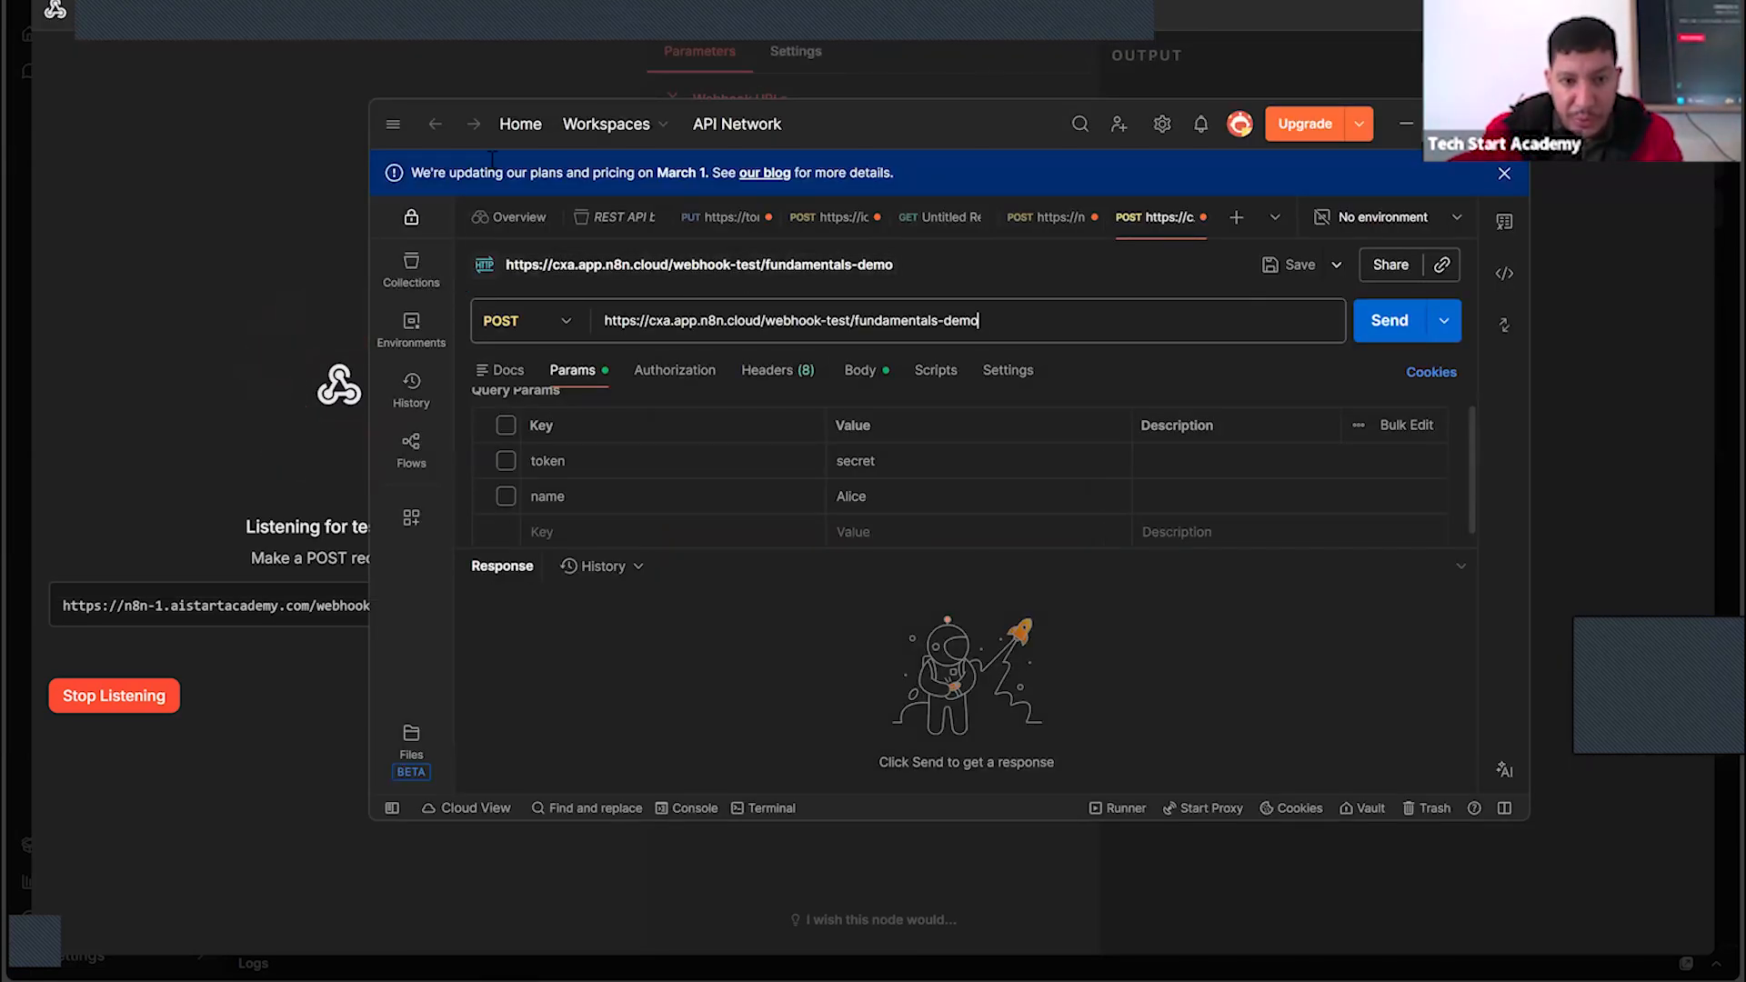
Replace the request URL with the copied webhook test URL and select POST as the request method
triple_click(689, 314)
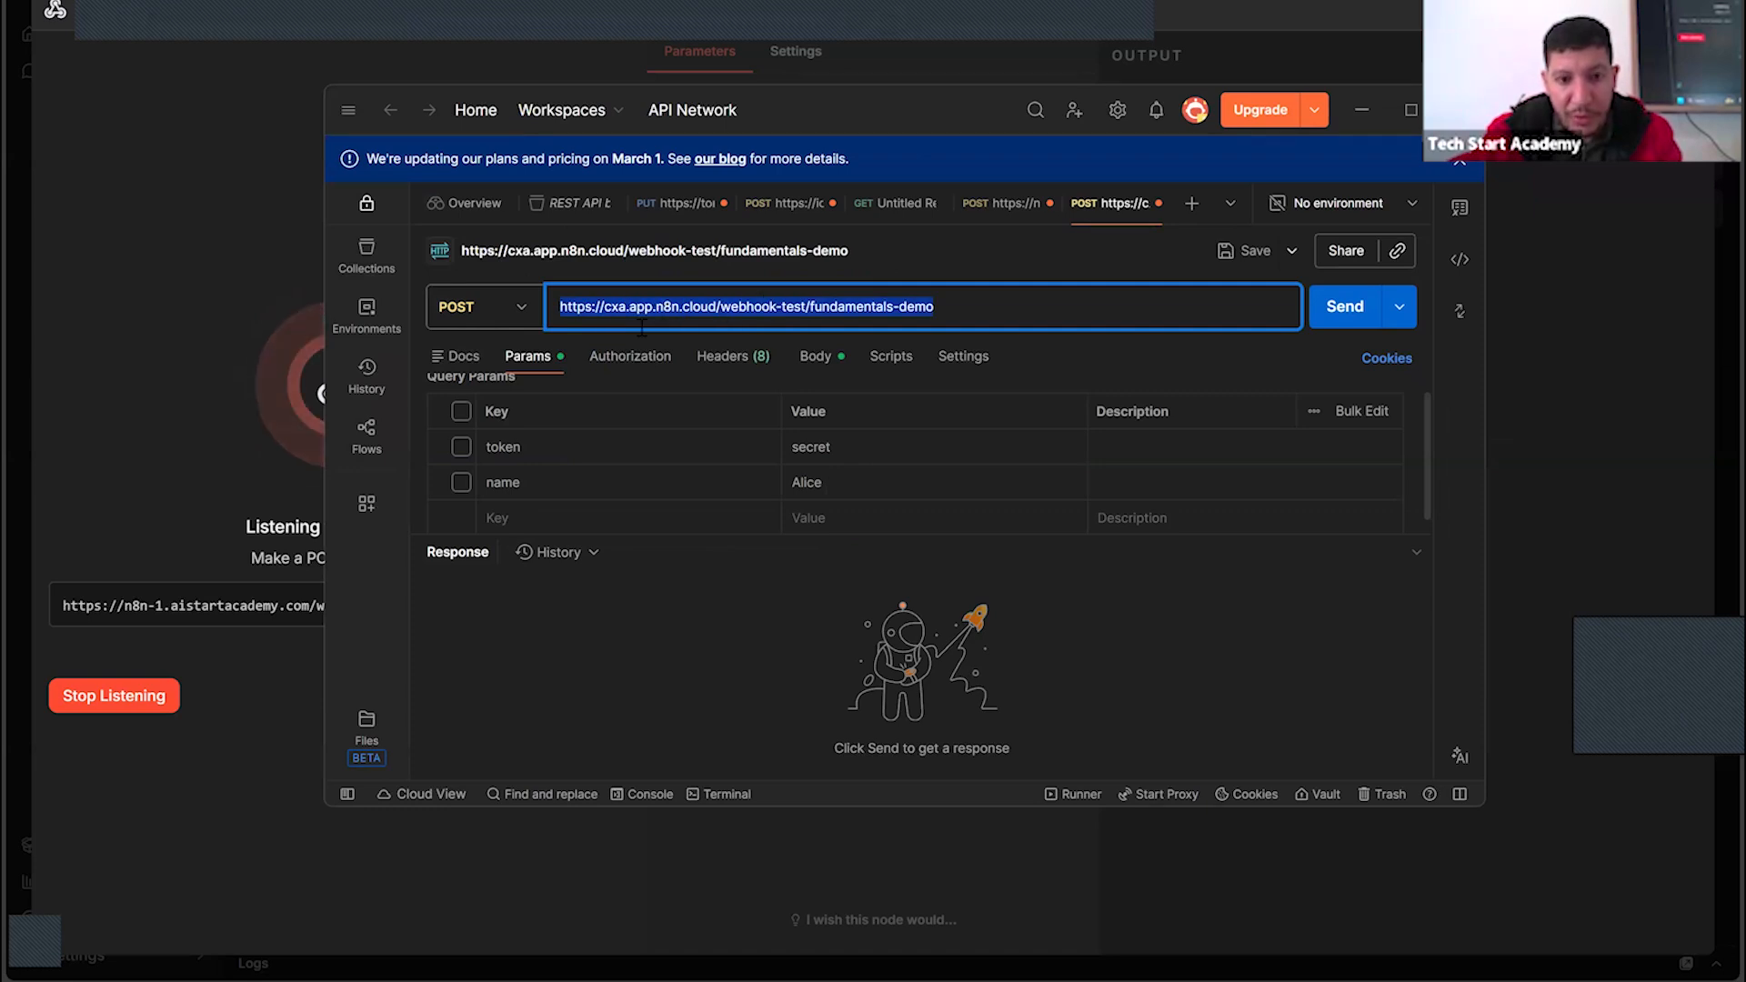
key("ctrl+v")
key("BackSpace")
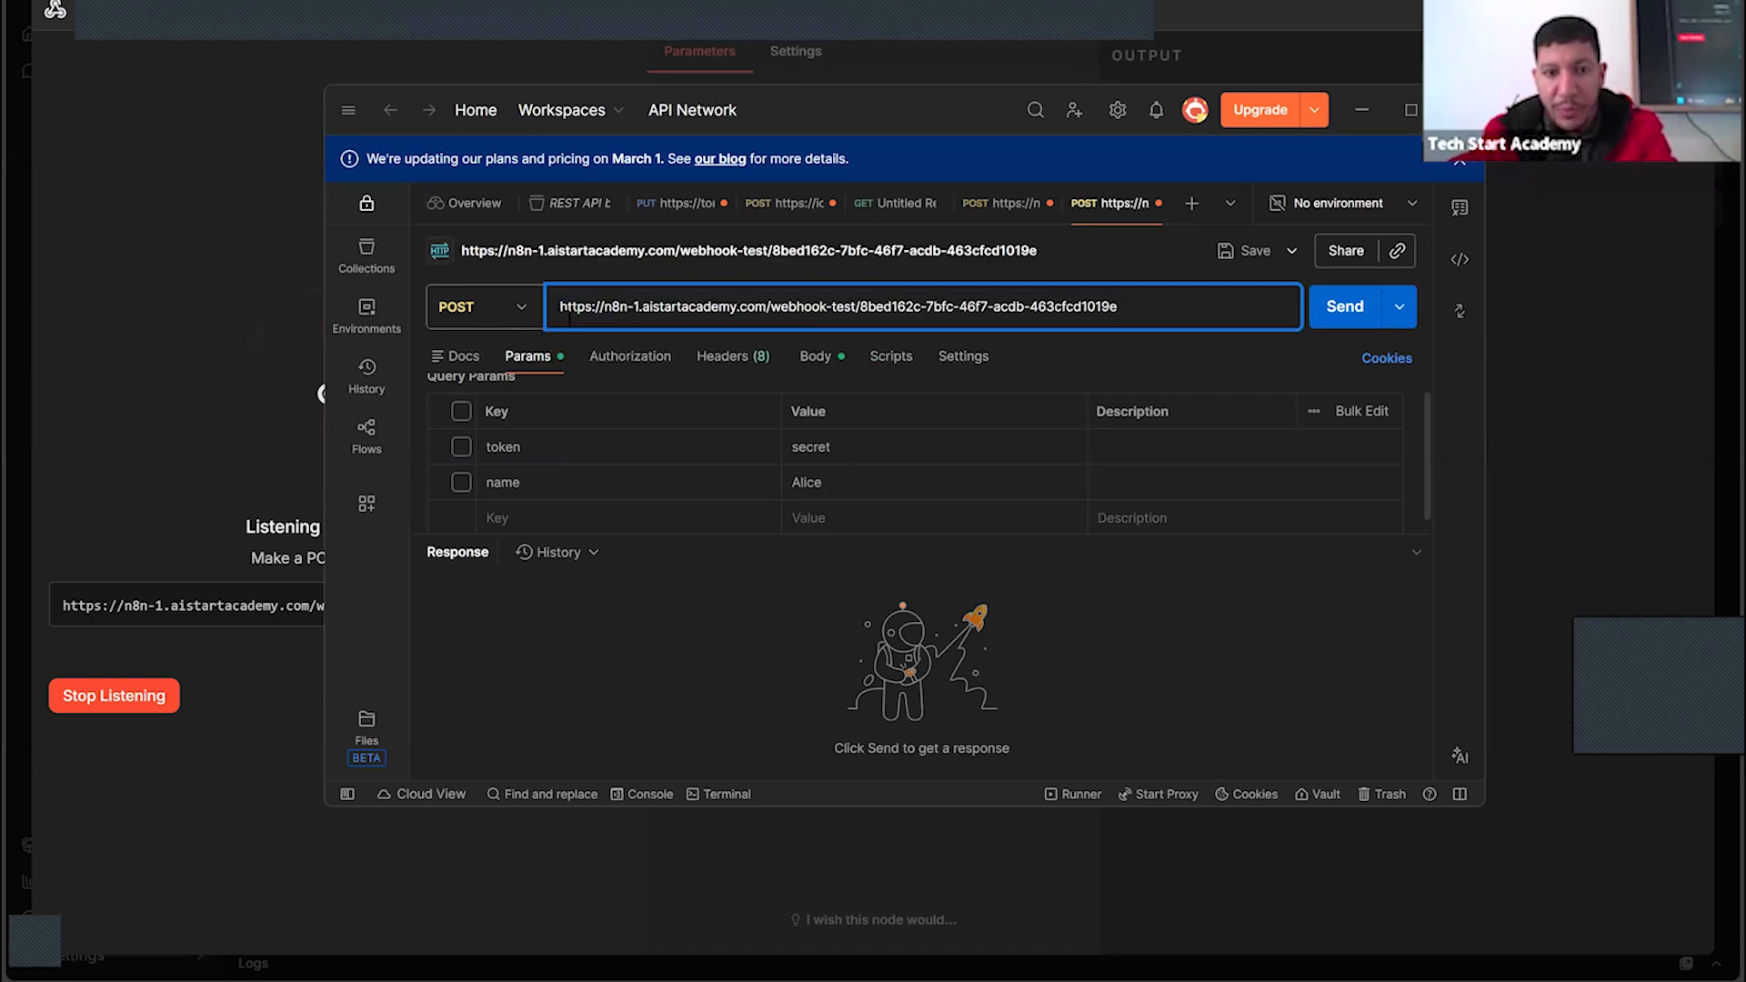
left_click(509, 309)
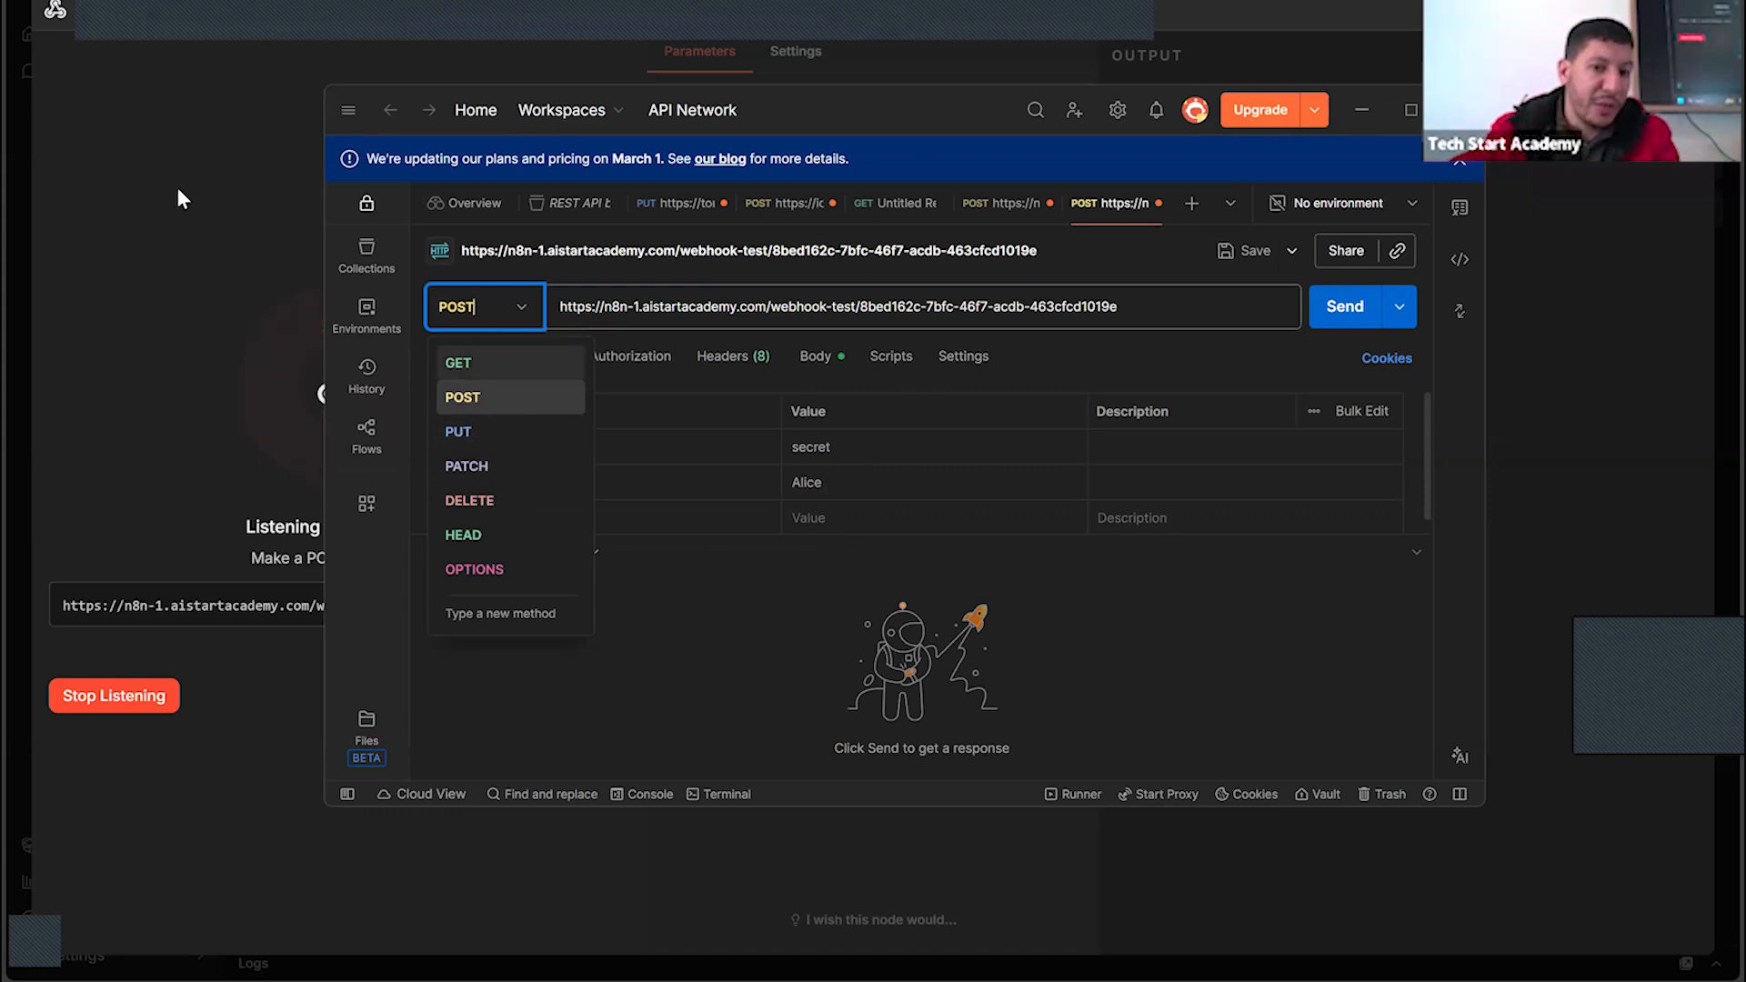
left_click(446, 387)
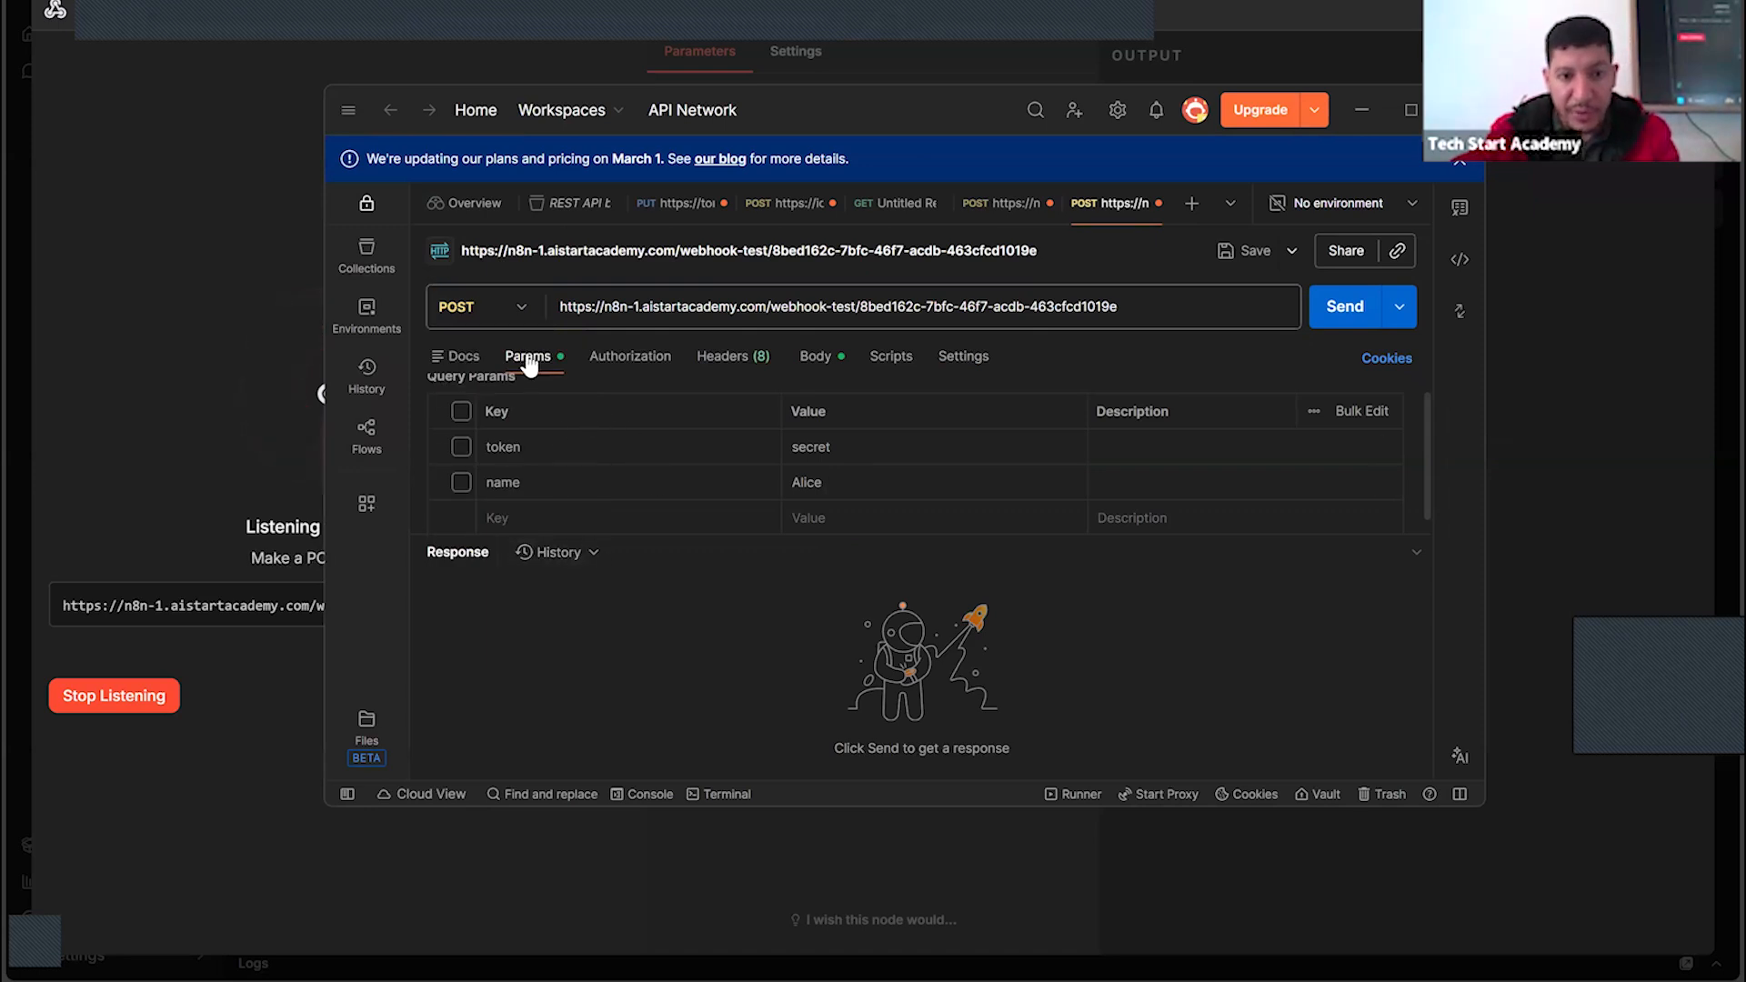
left_click(523, 433)
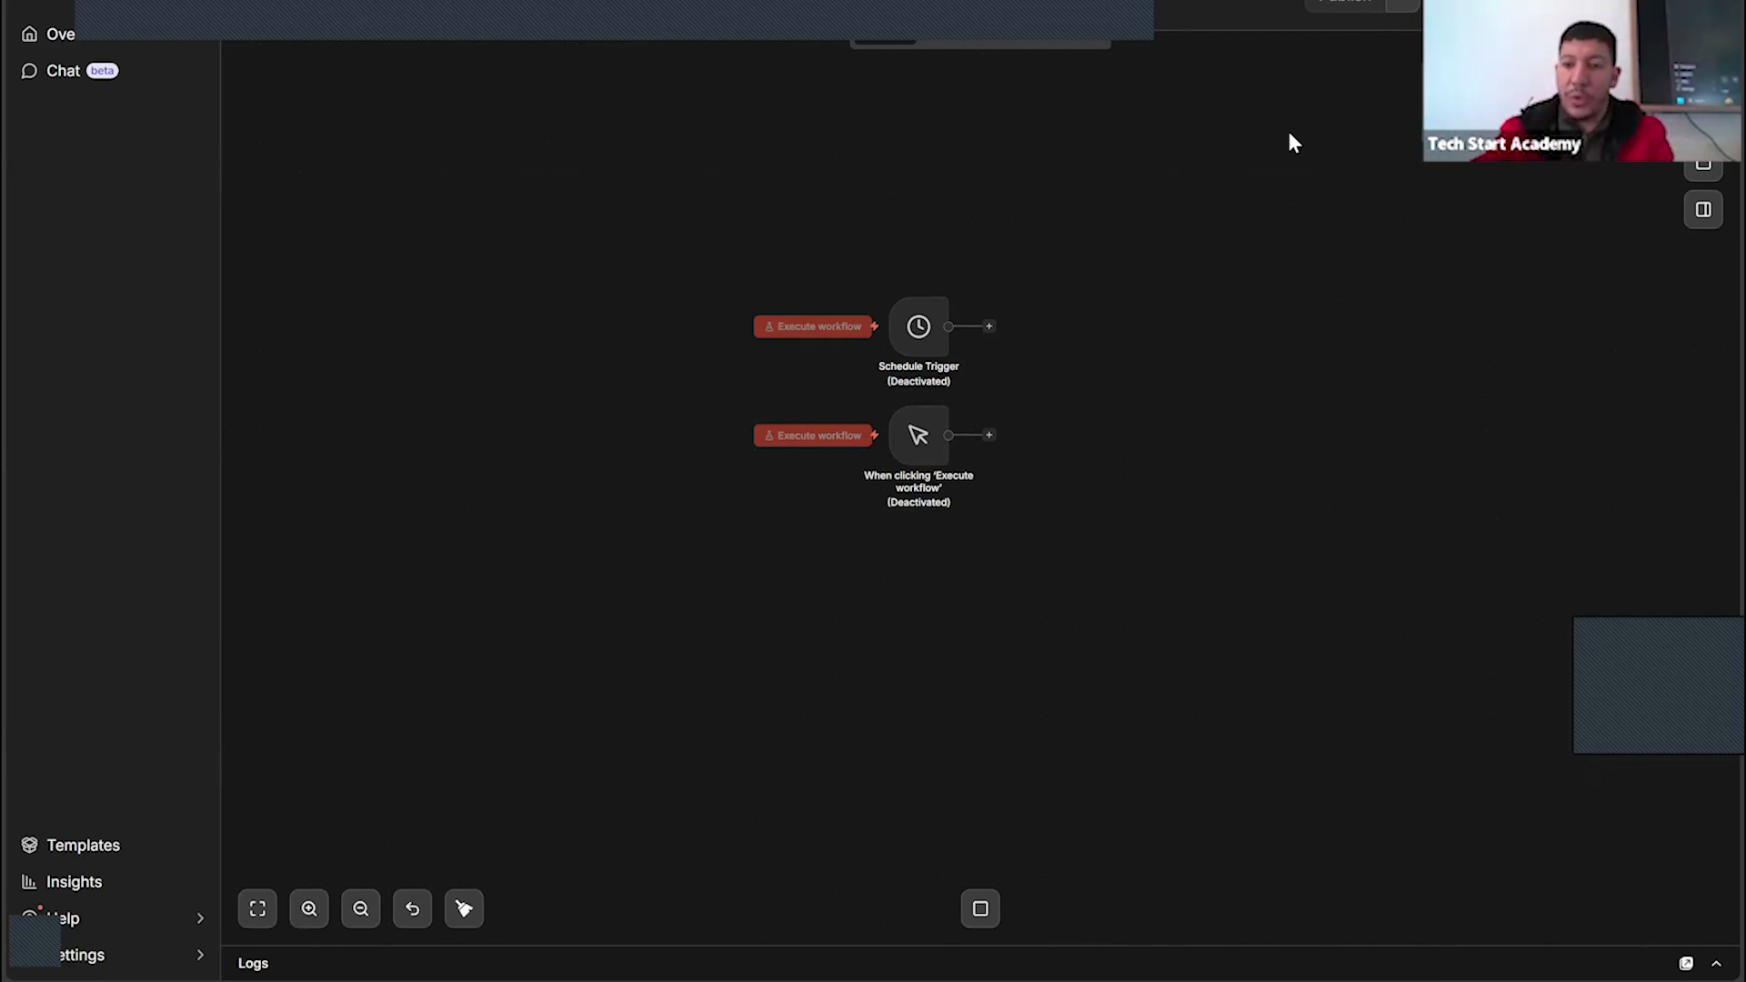
Add a new "On webhook call" trigger in n8n and place its node above the Schedule Trigger
left_click_drag(895, 196, 954, 278)
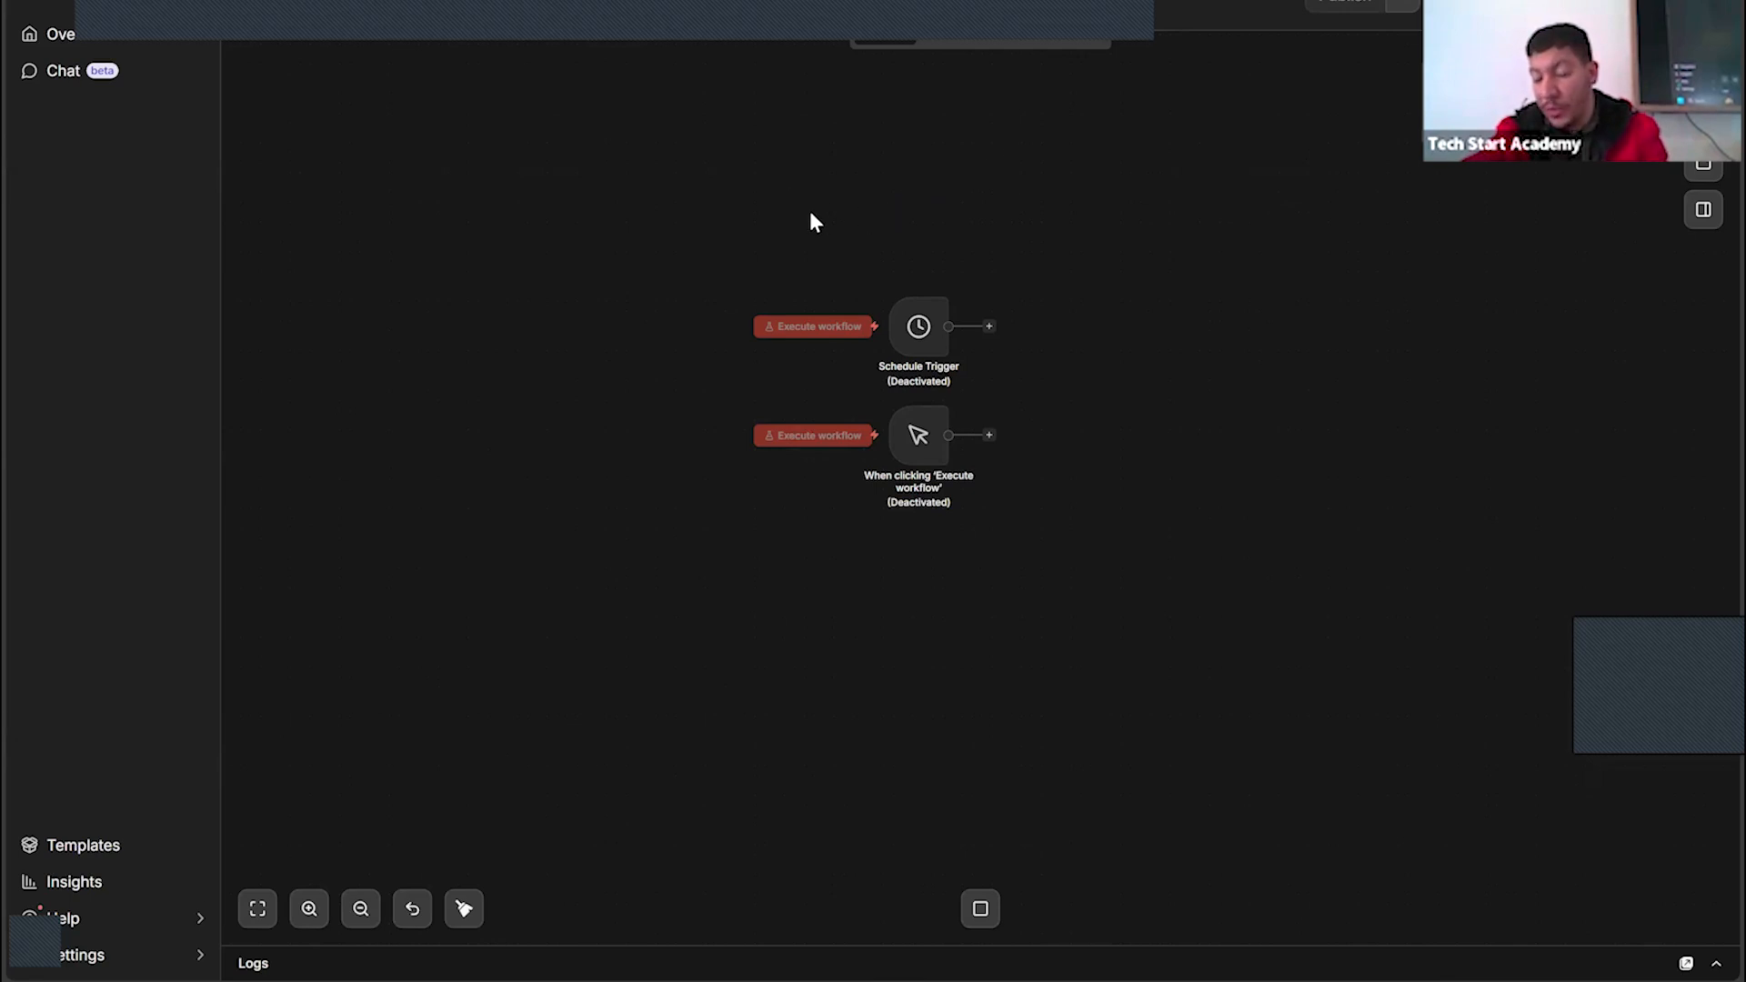
key("Tab")
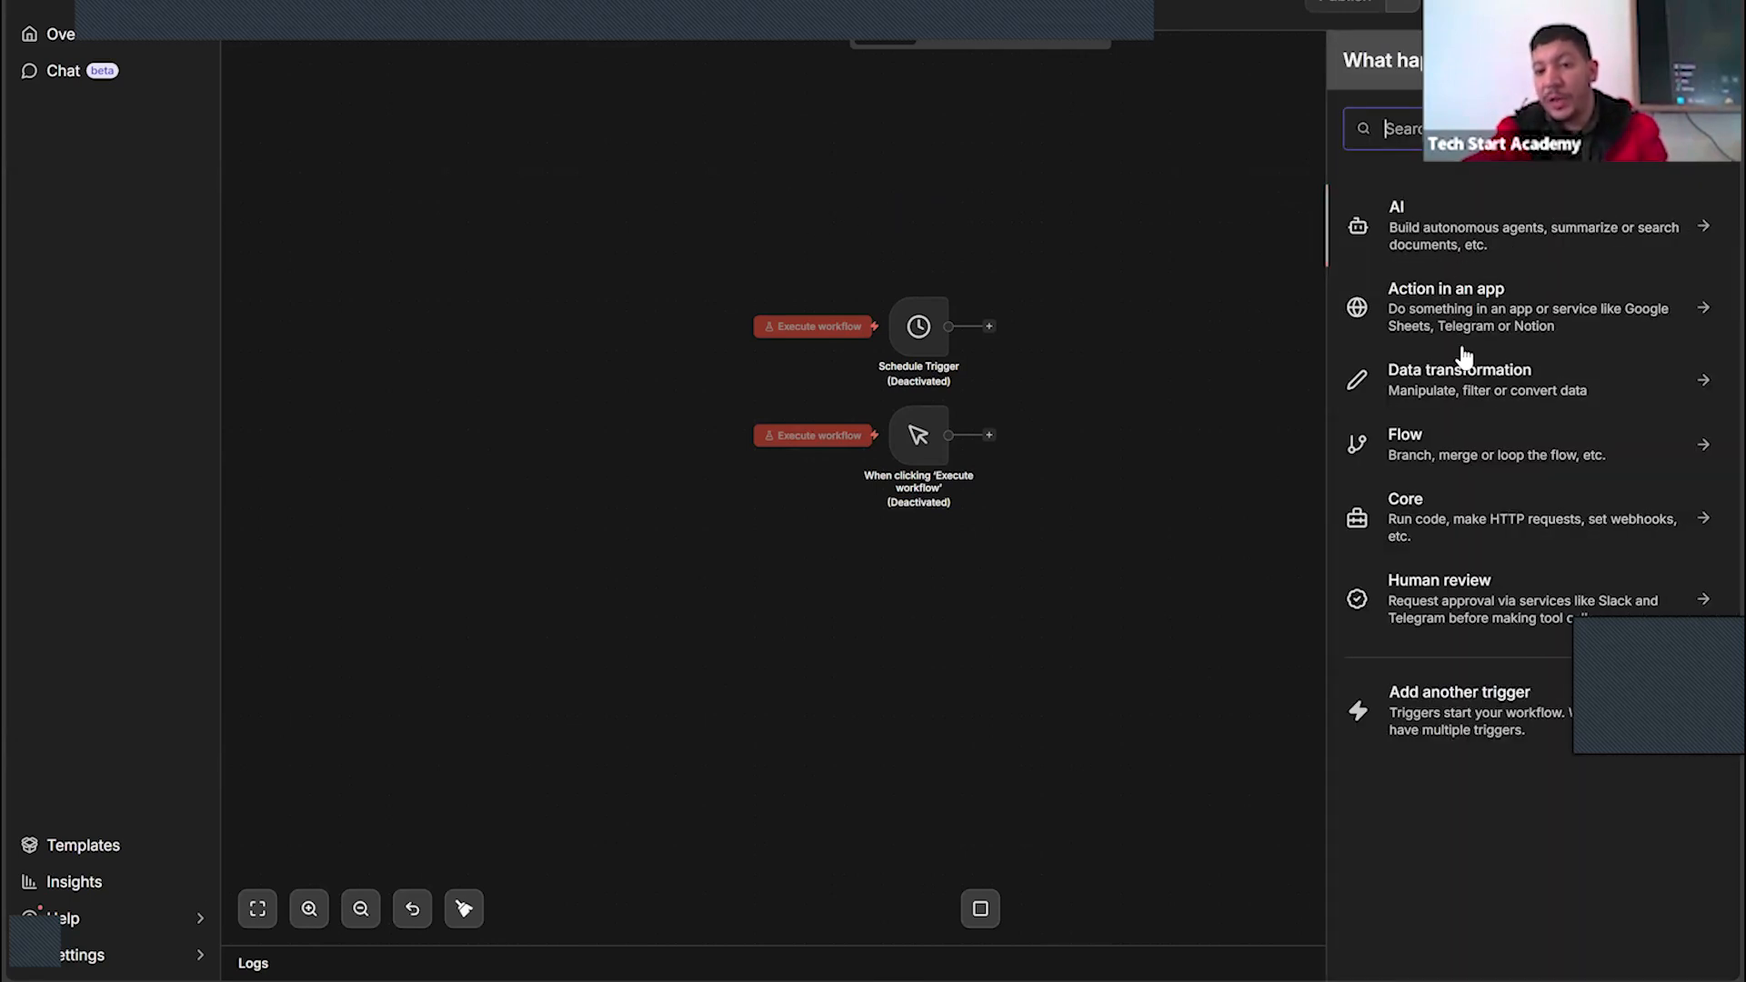
left_click(1432, 715)
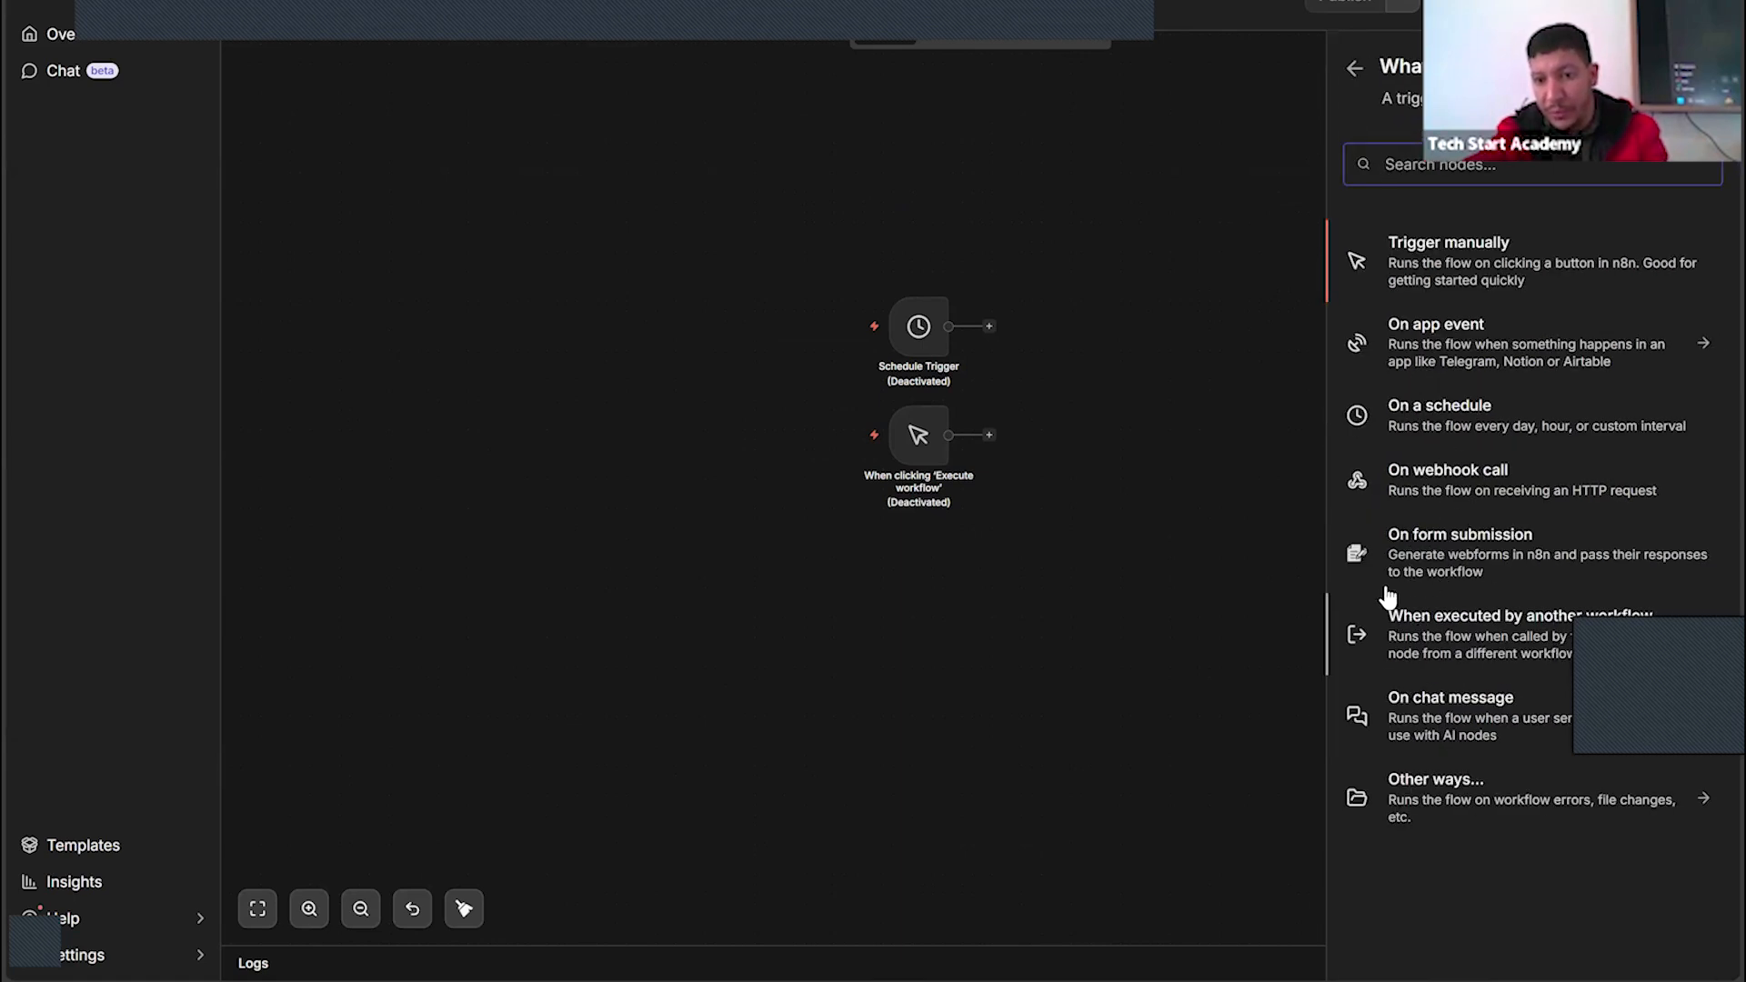
left_click(1432, 481)
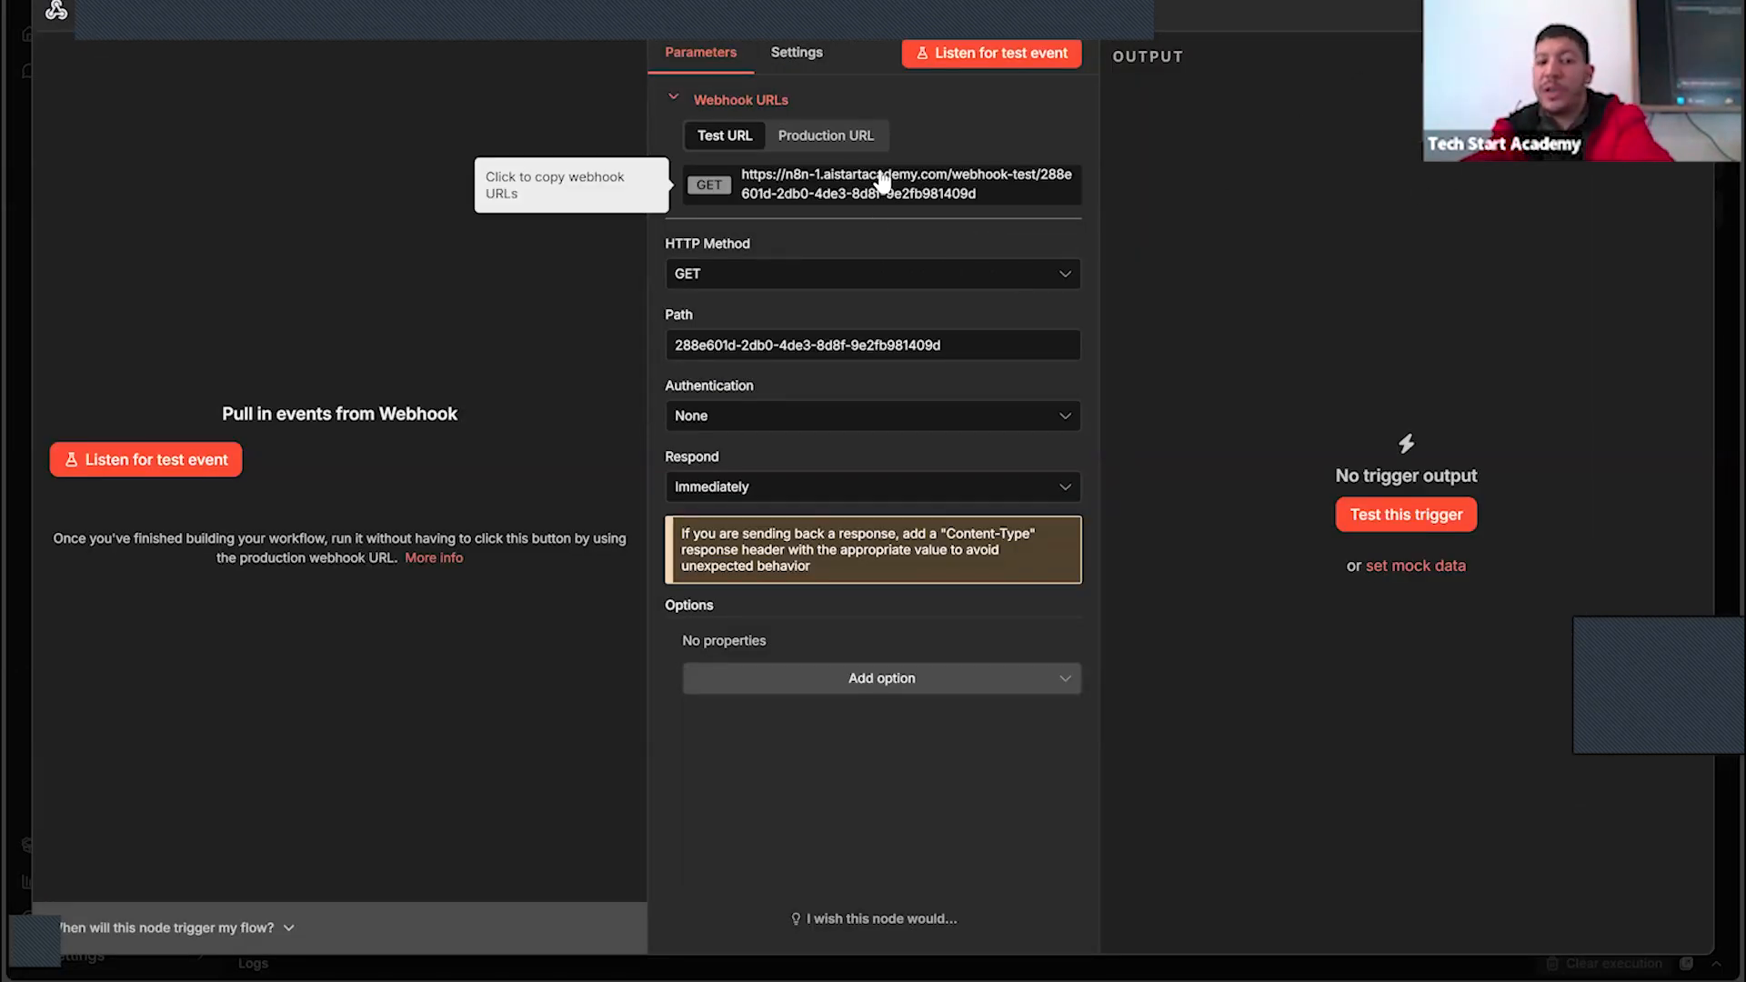
key("Escape")
mouse_move(959, 254)
Open the Webhook node's parameters and compare its test URL with its production URL
double_click(937, 218)
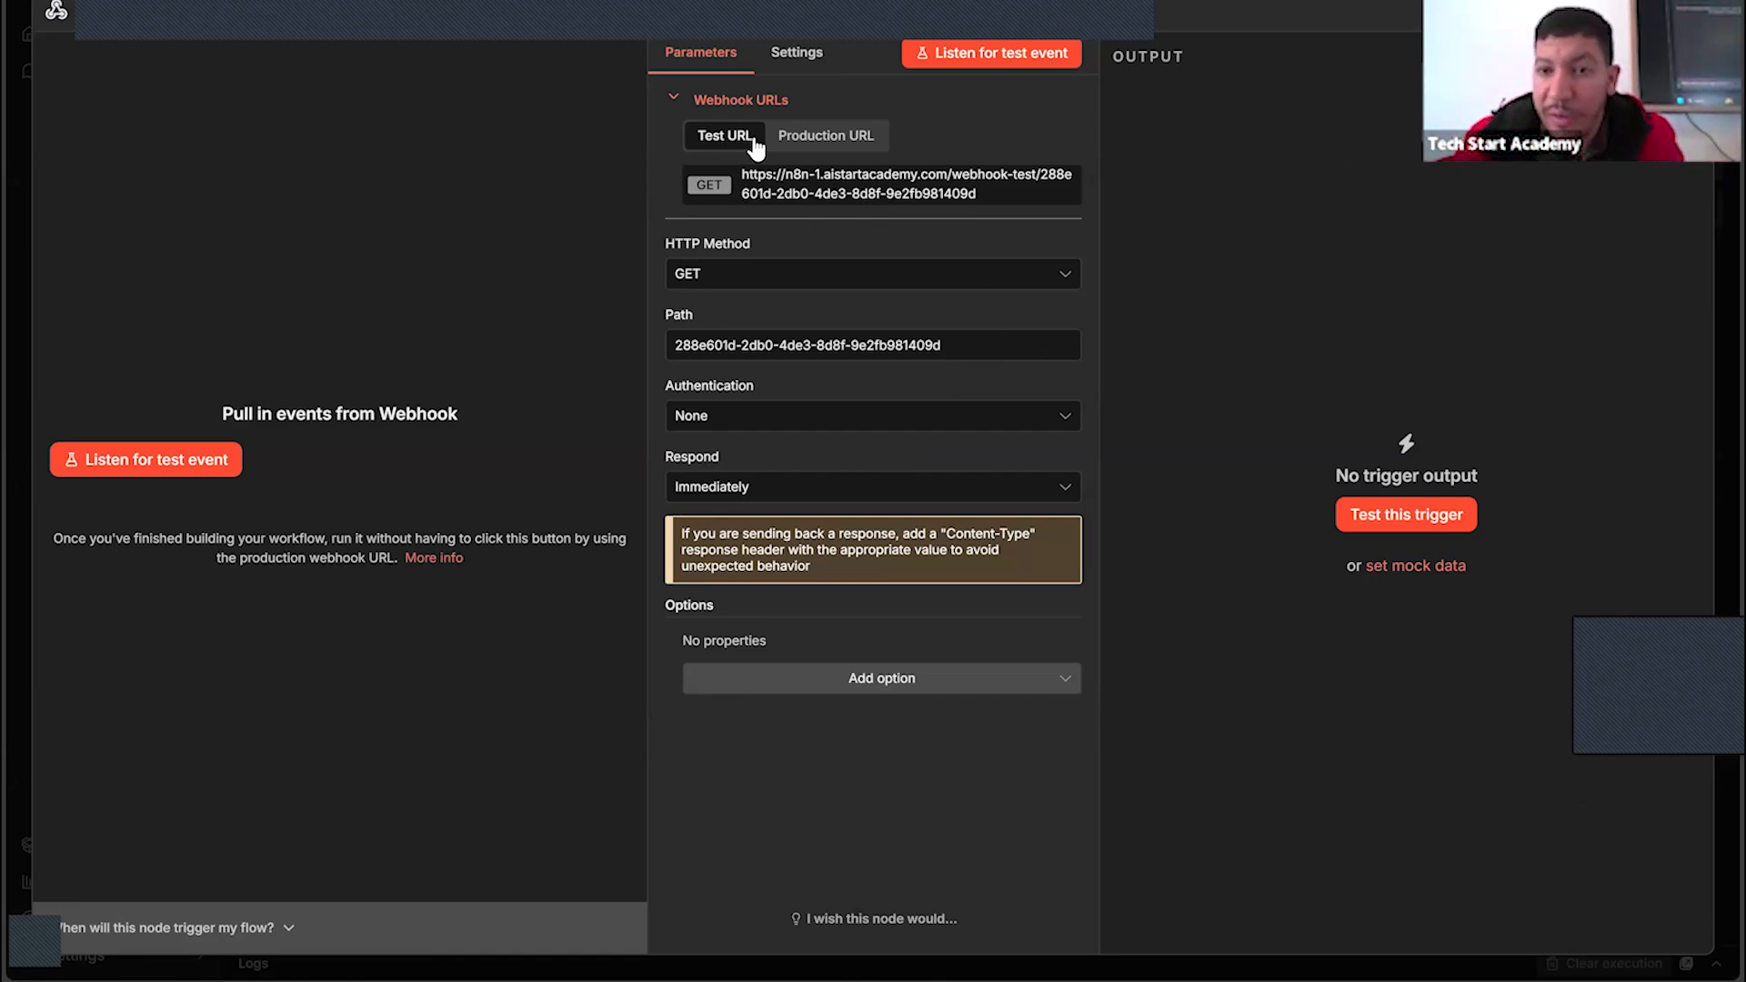
left_click(838, 136)
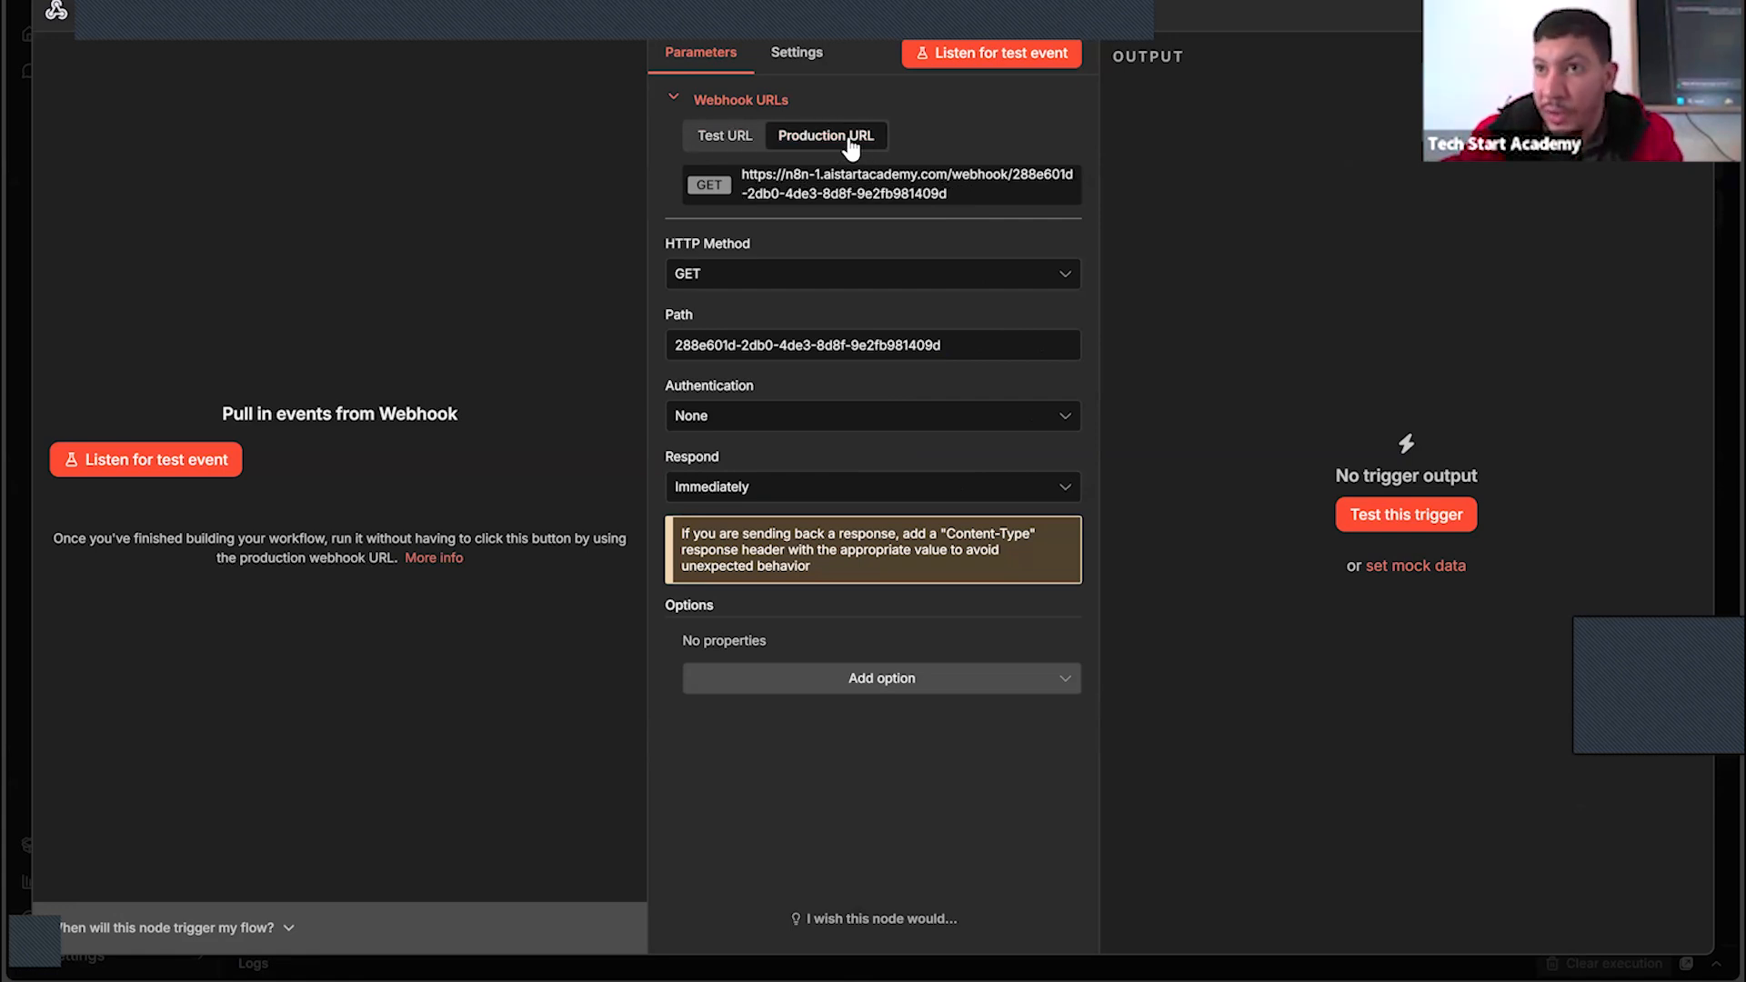
left_click(720, 138)
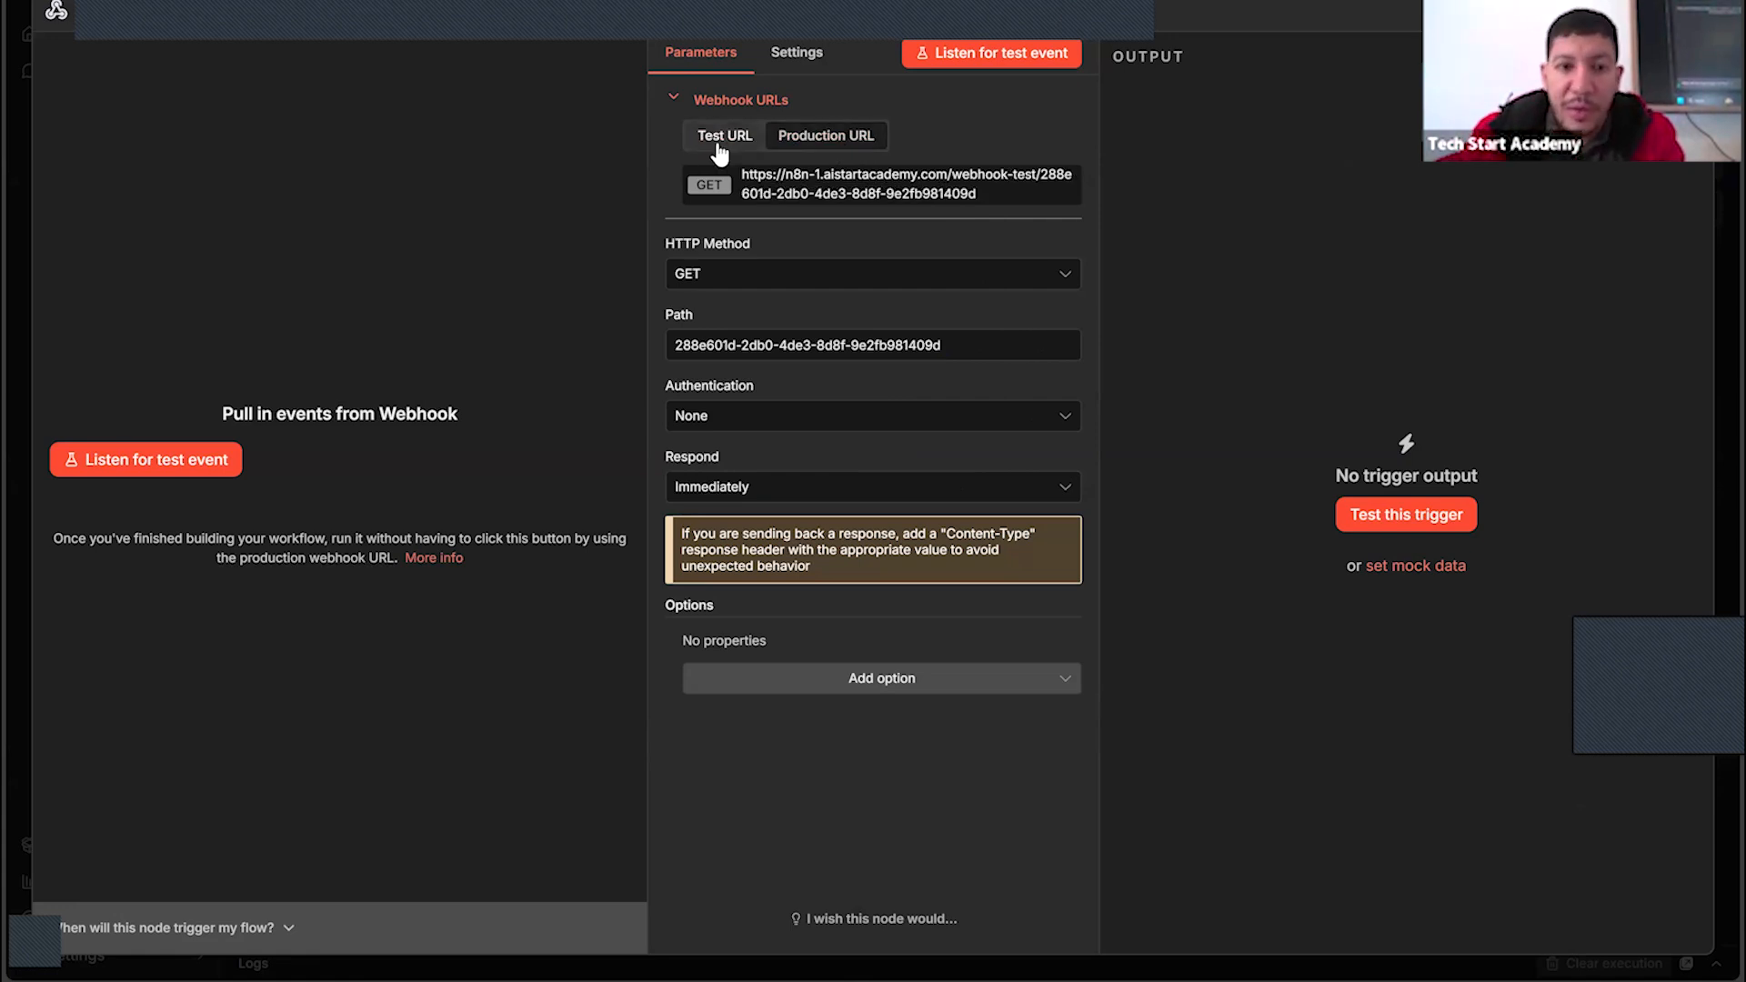
left_click(812, 147)
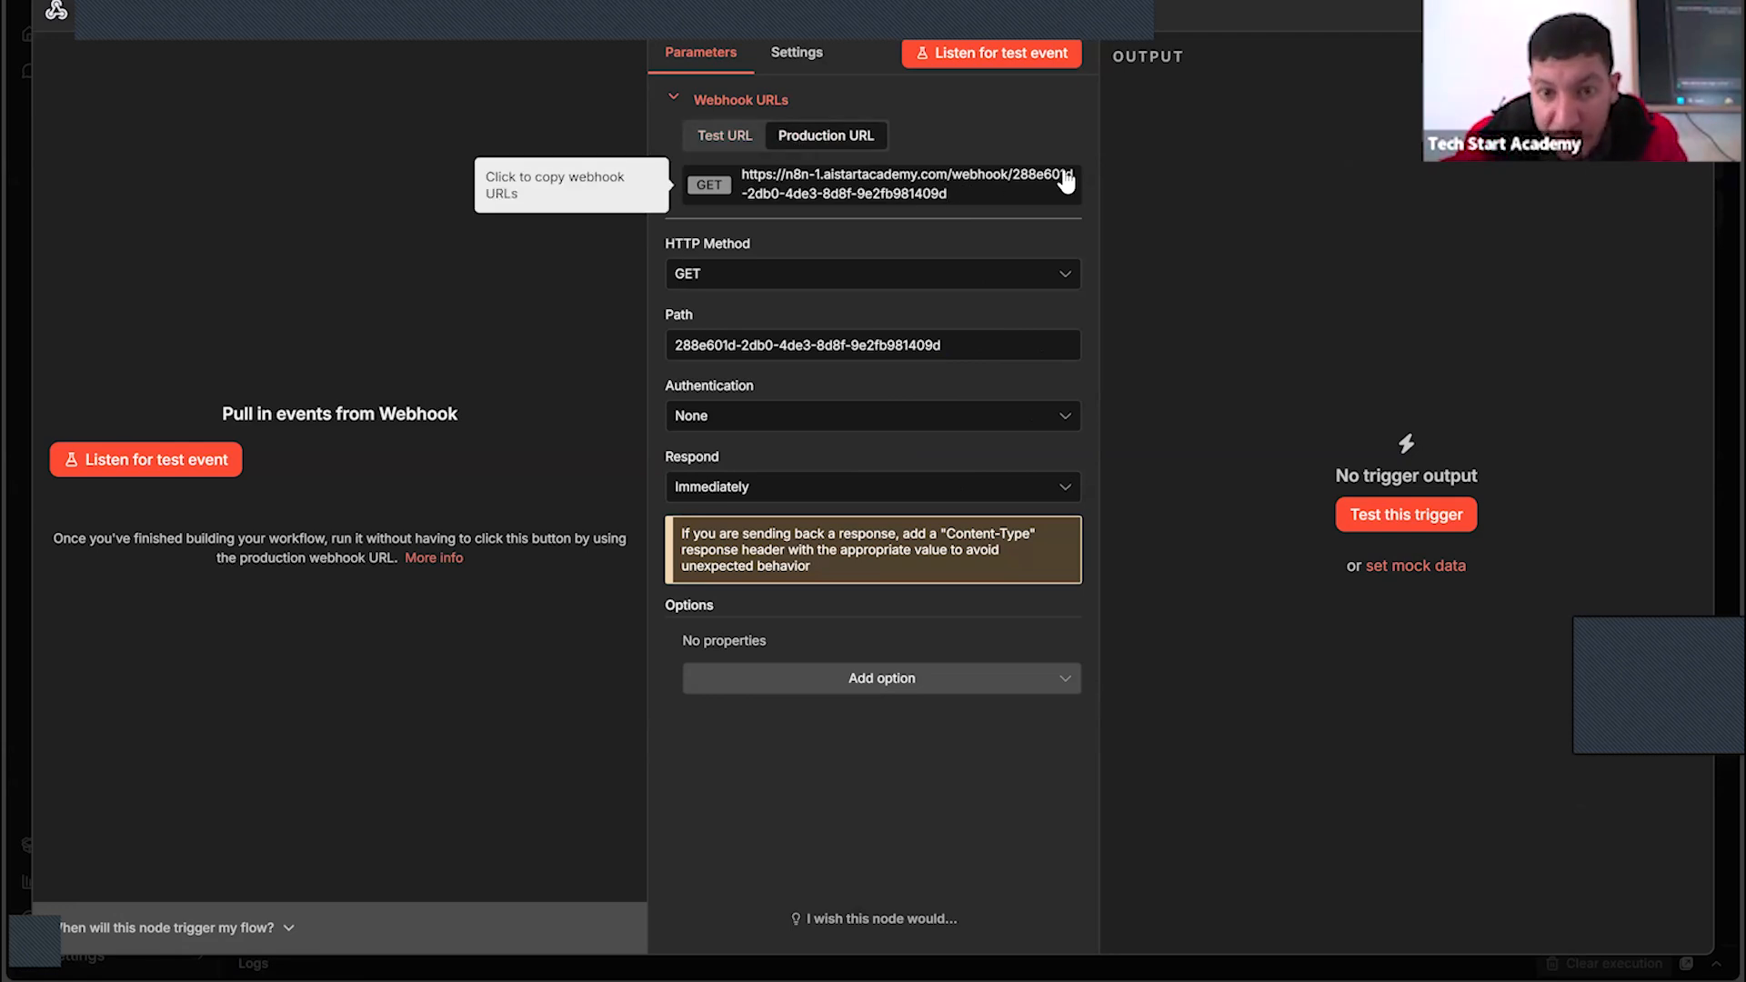
left_click(725, 139)
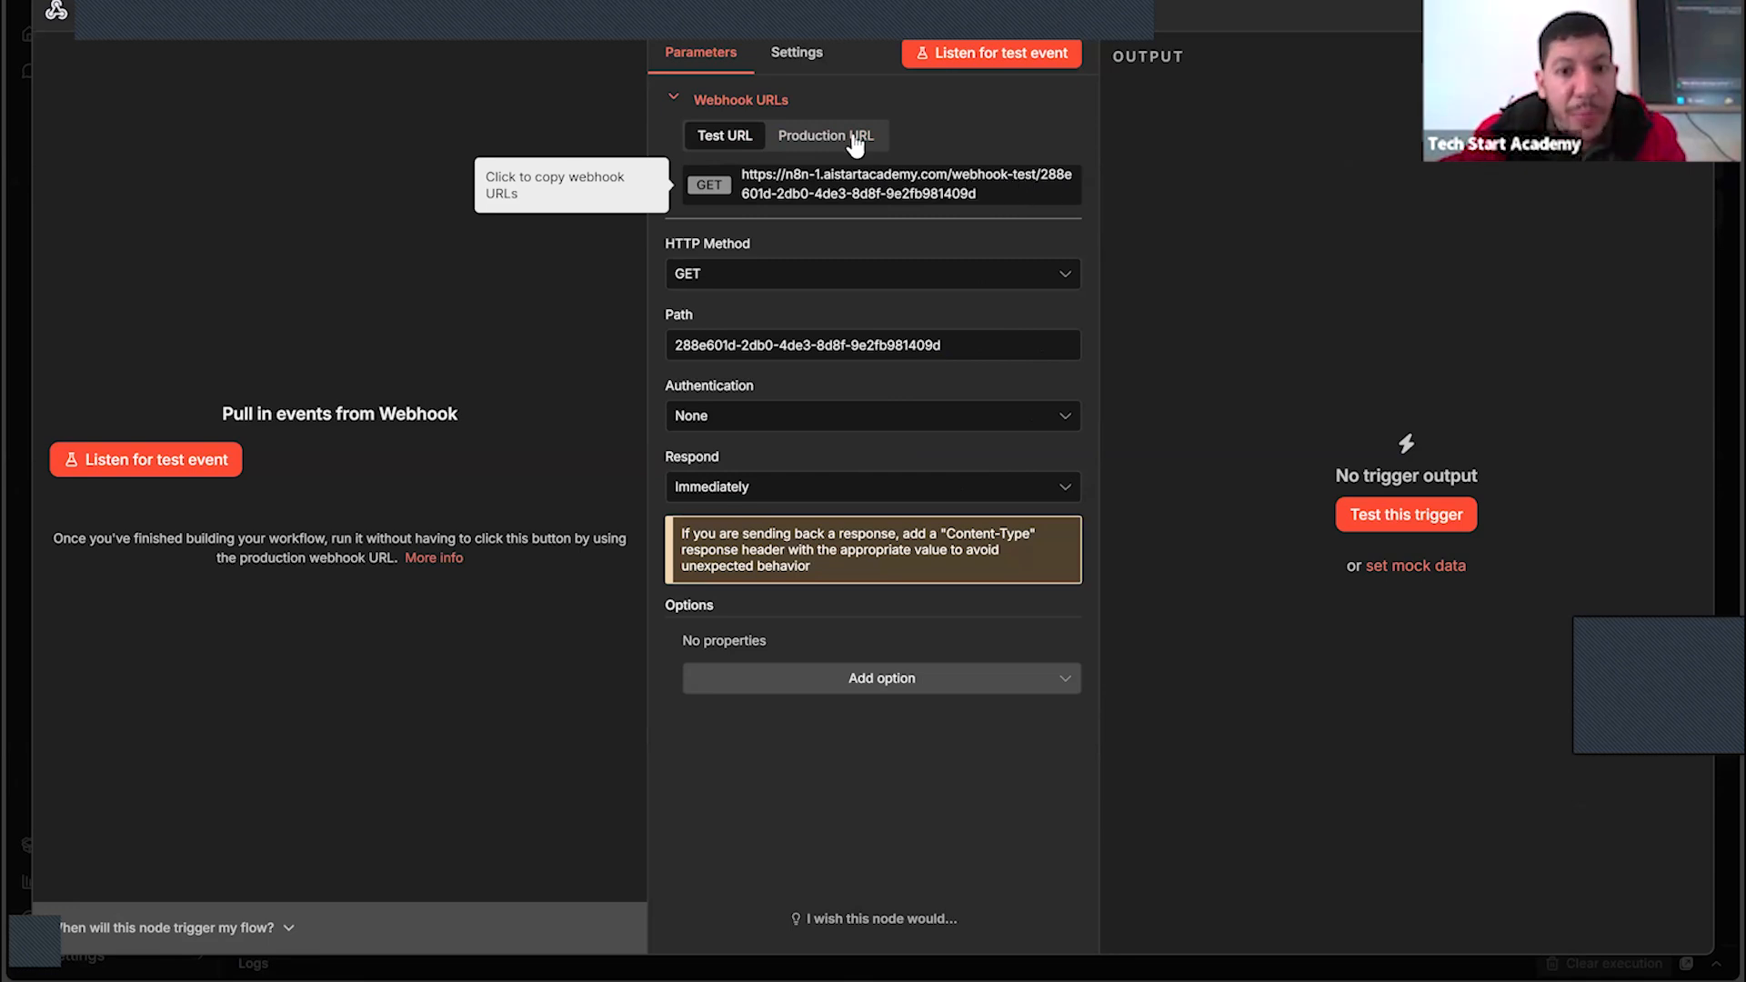
left_click(893, 146)
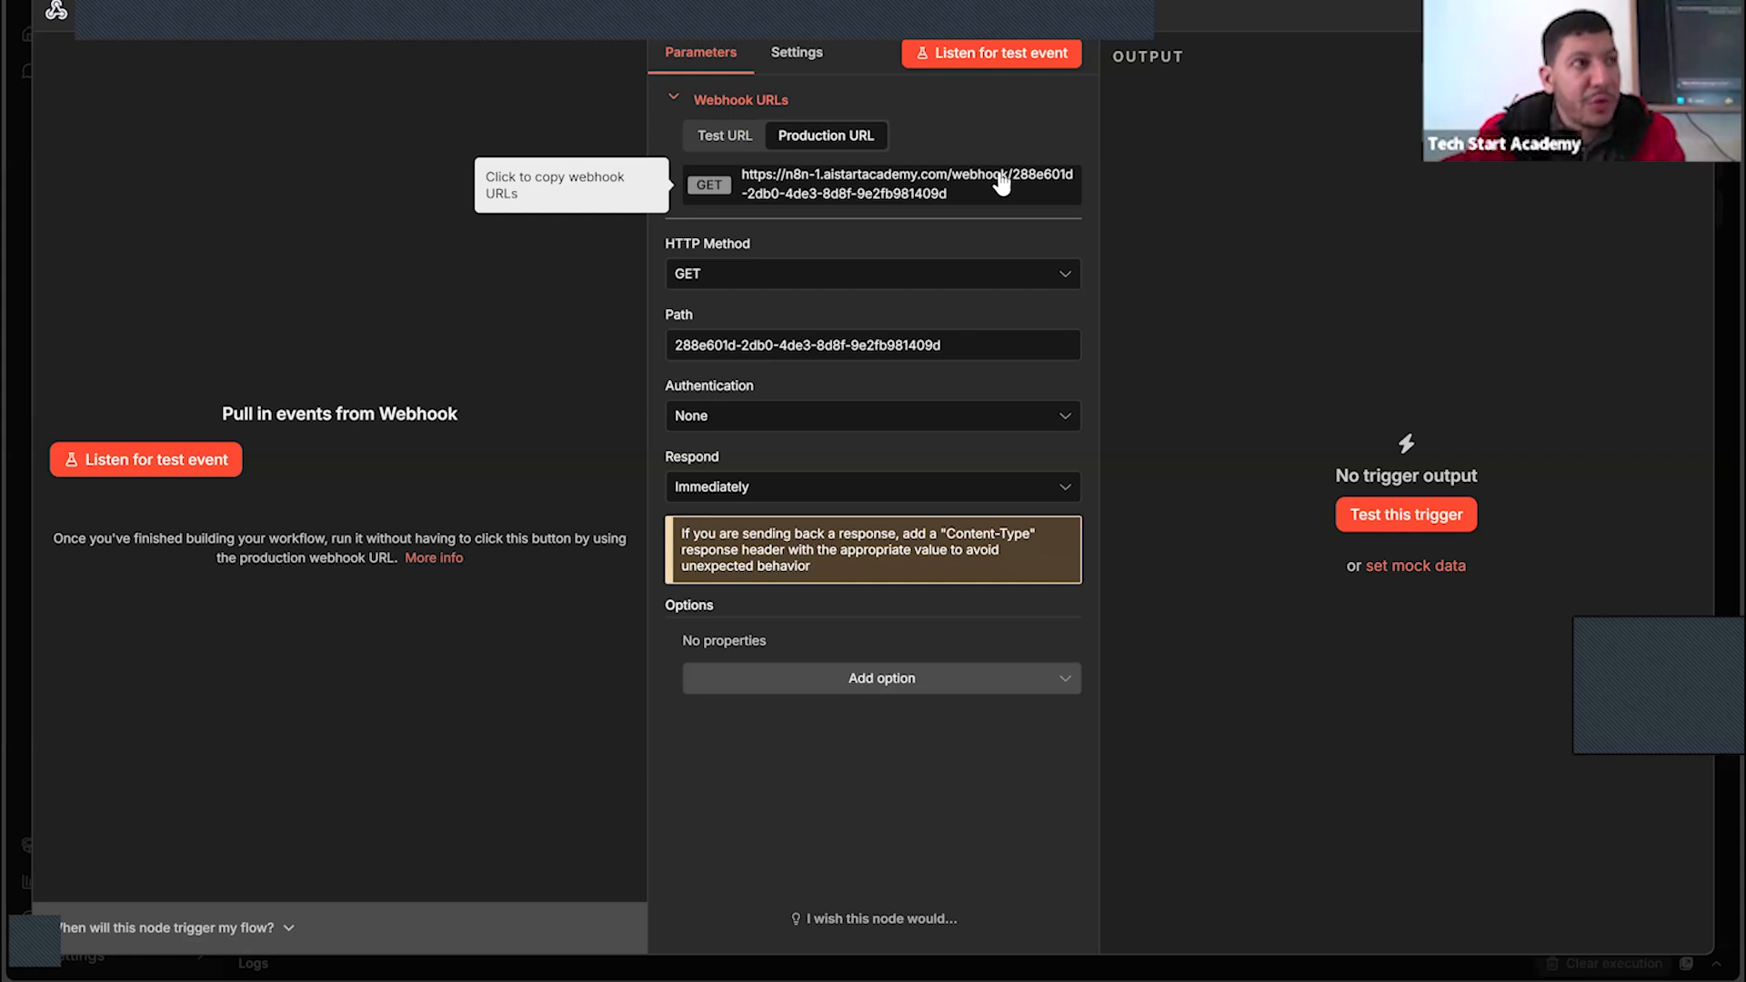
left_click(723, 141)
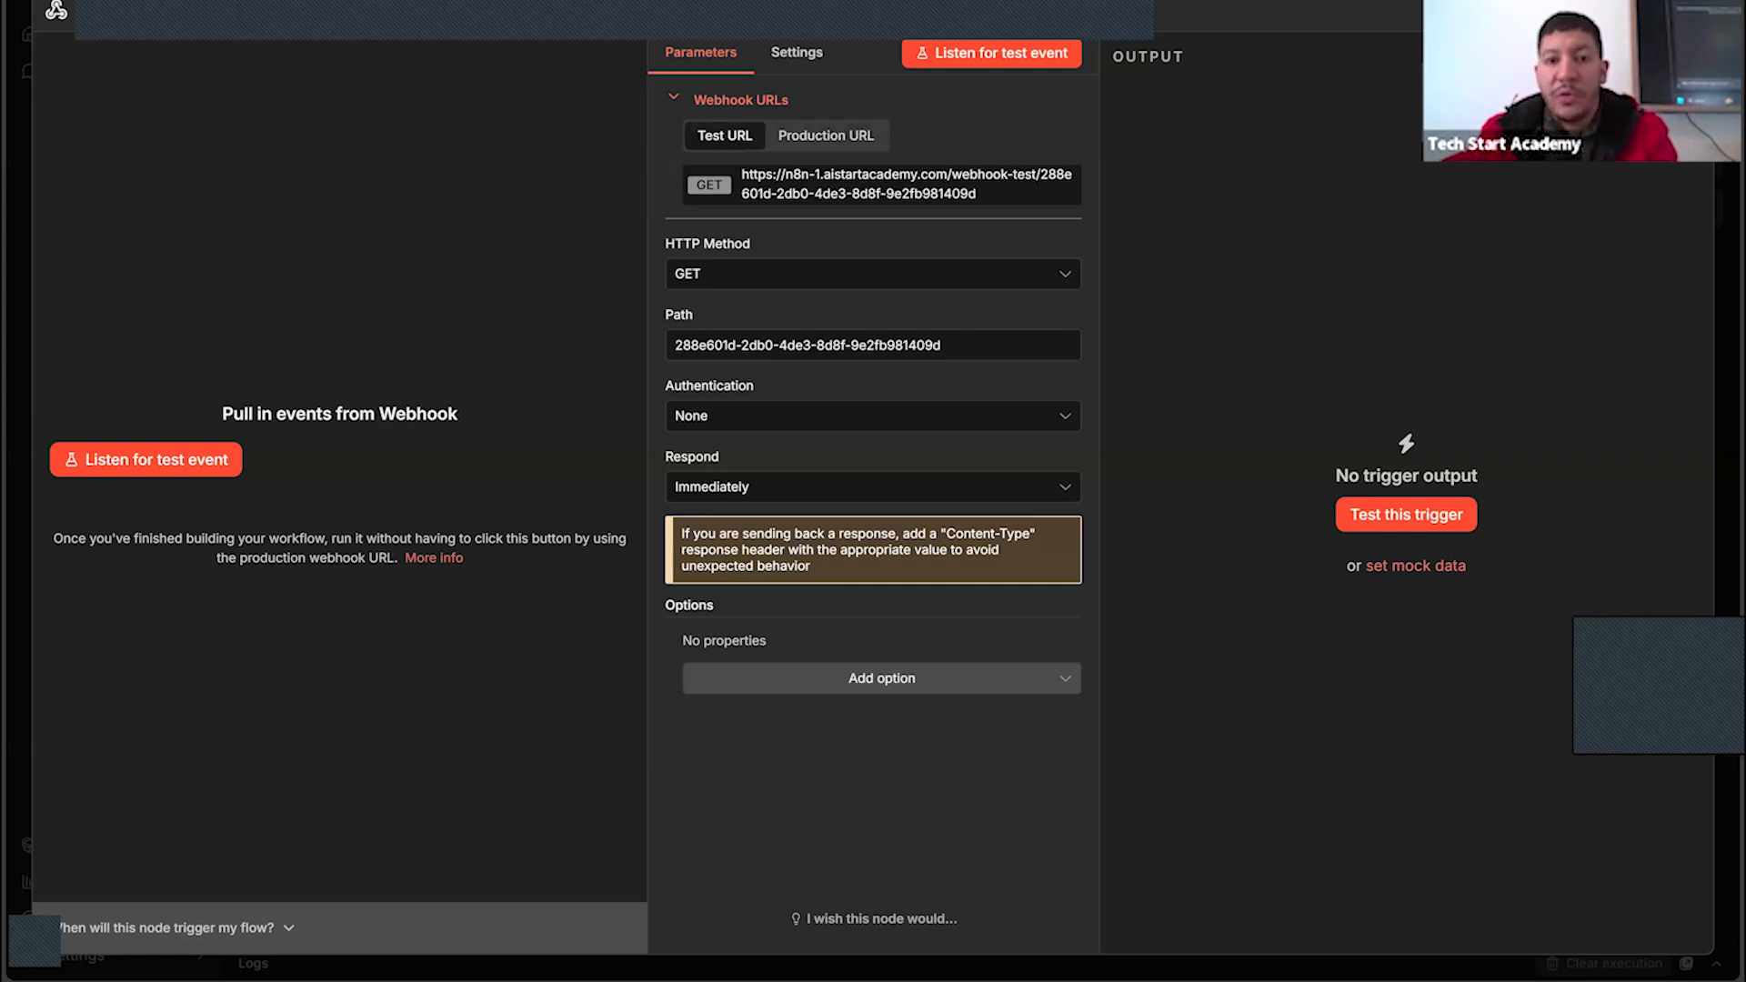
Return to the canvas, execute the workflow to wait for a webhook test call, and stop the execution
key("Escape")
left_click(974, 900)
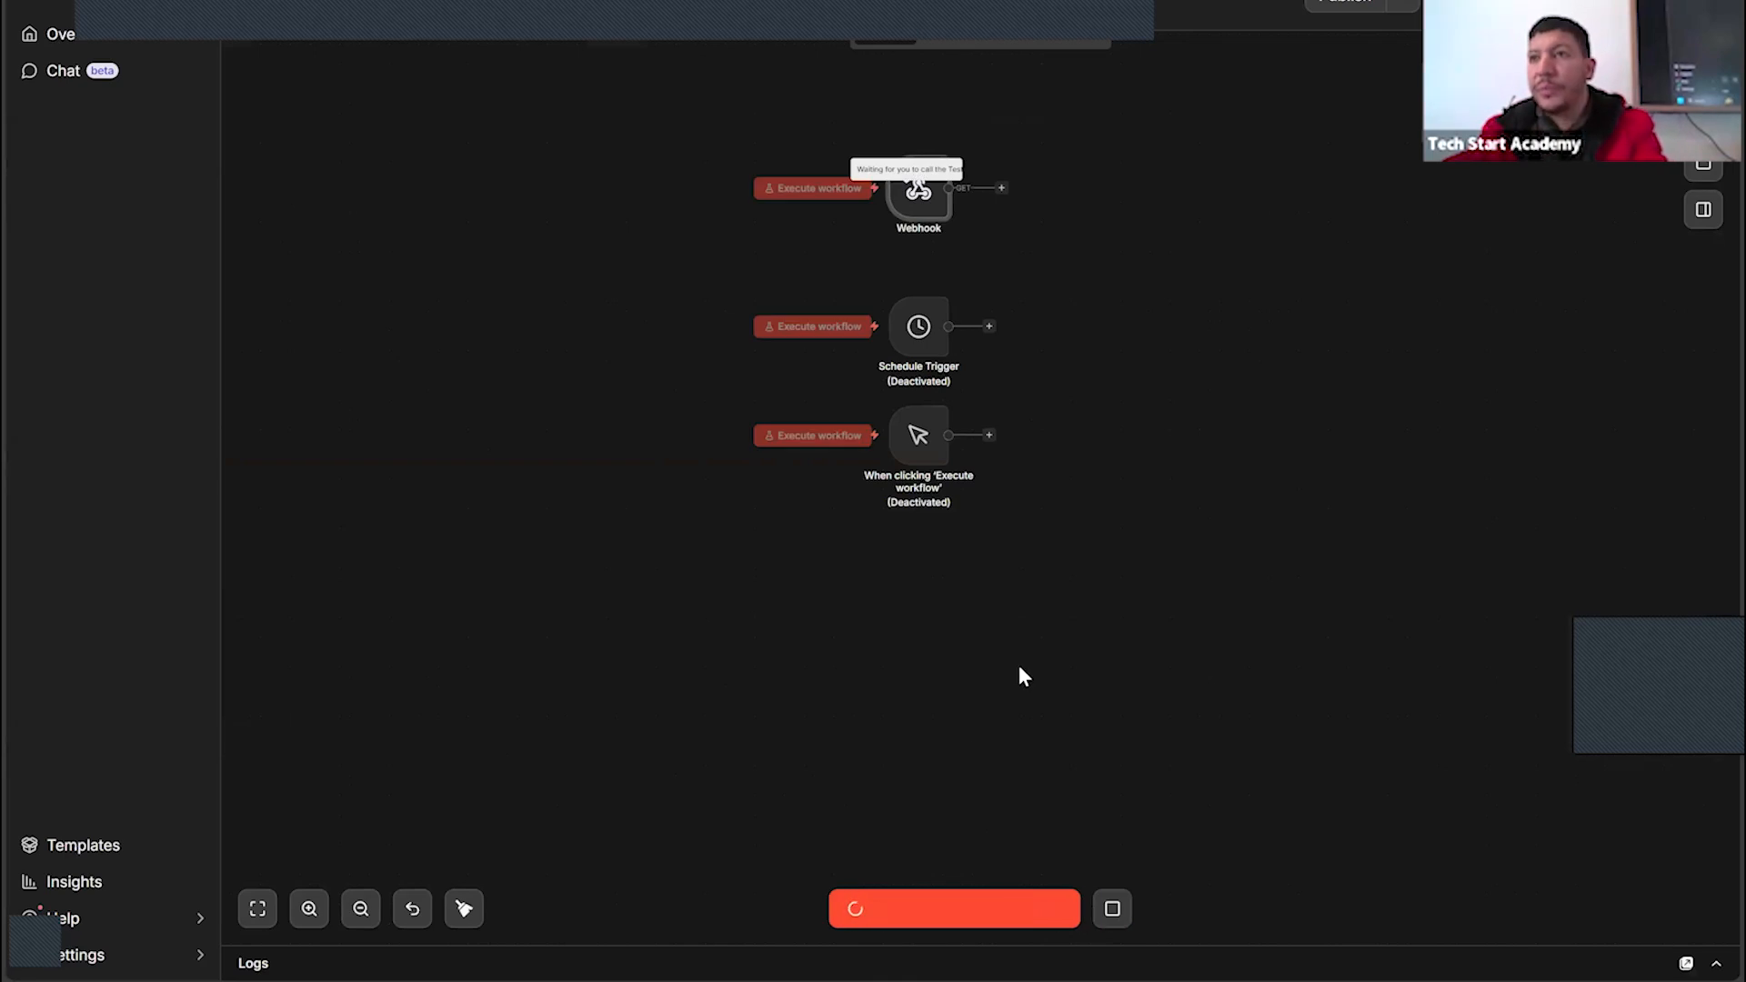
left_click(1113, 908)
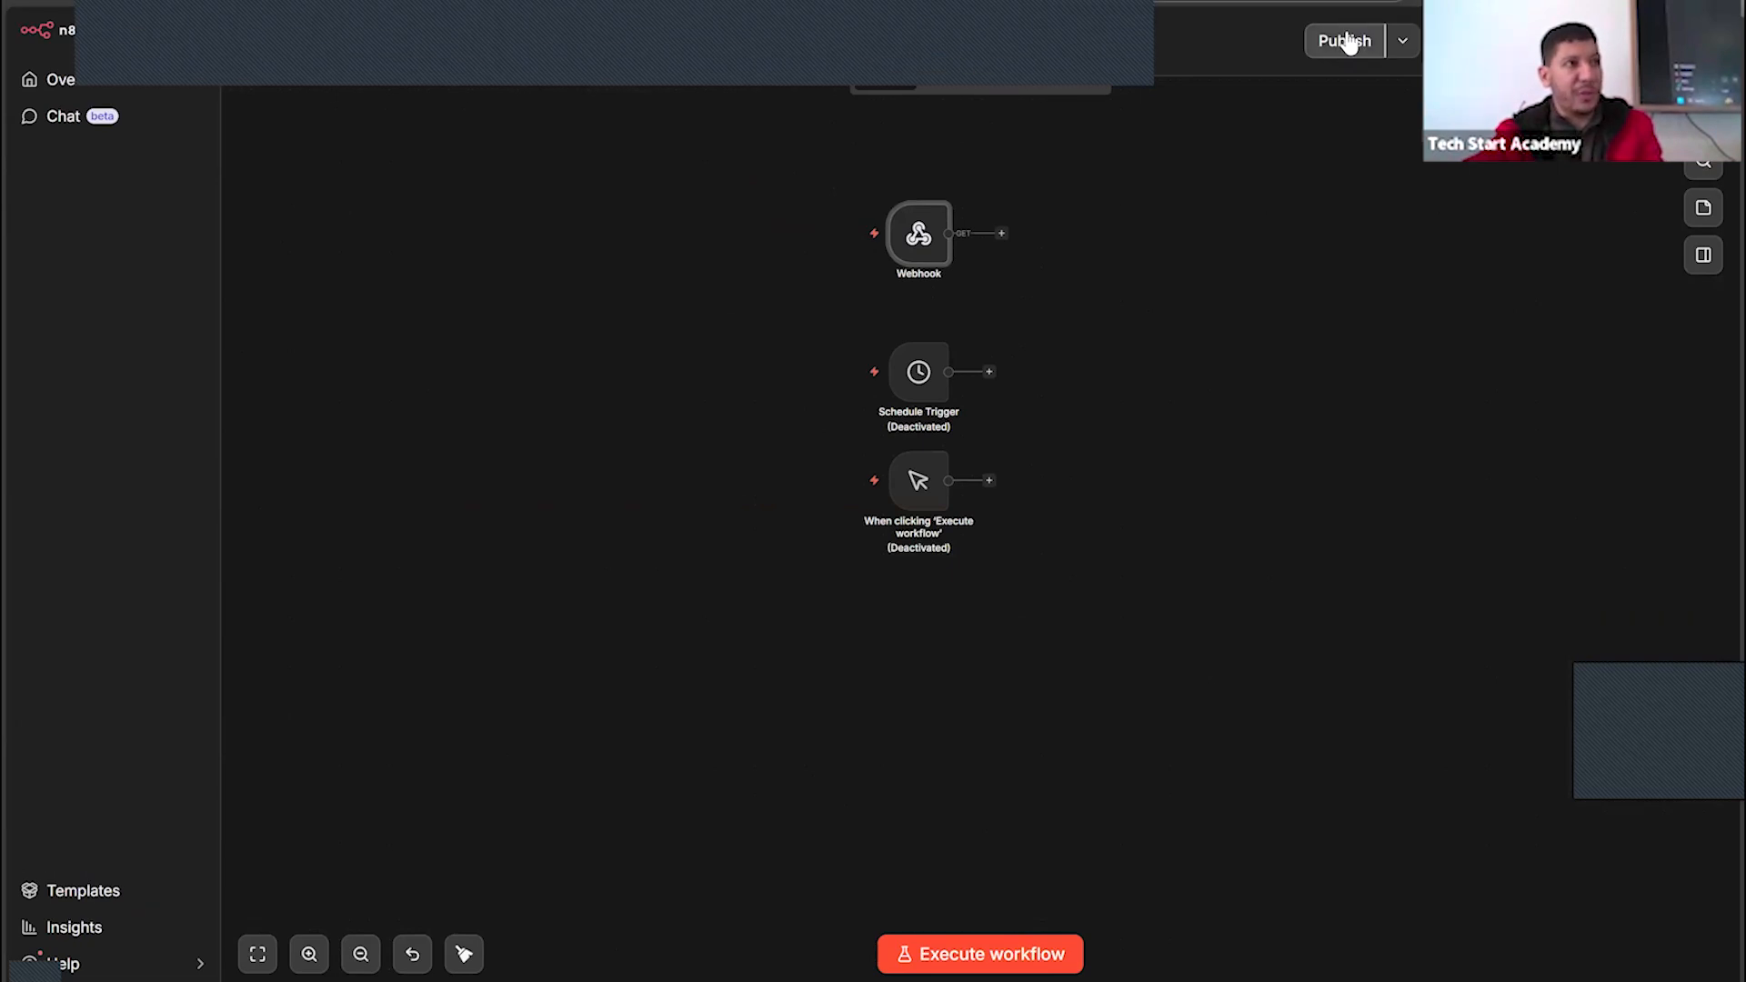
Publish the workflow with the suggested version name and no change description
left_click(1348, 42)
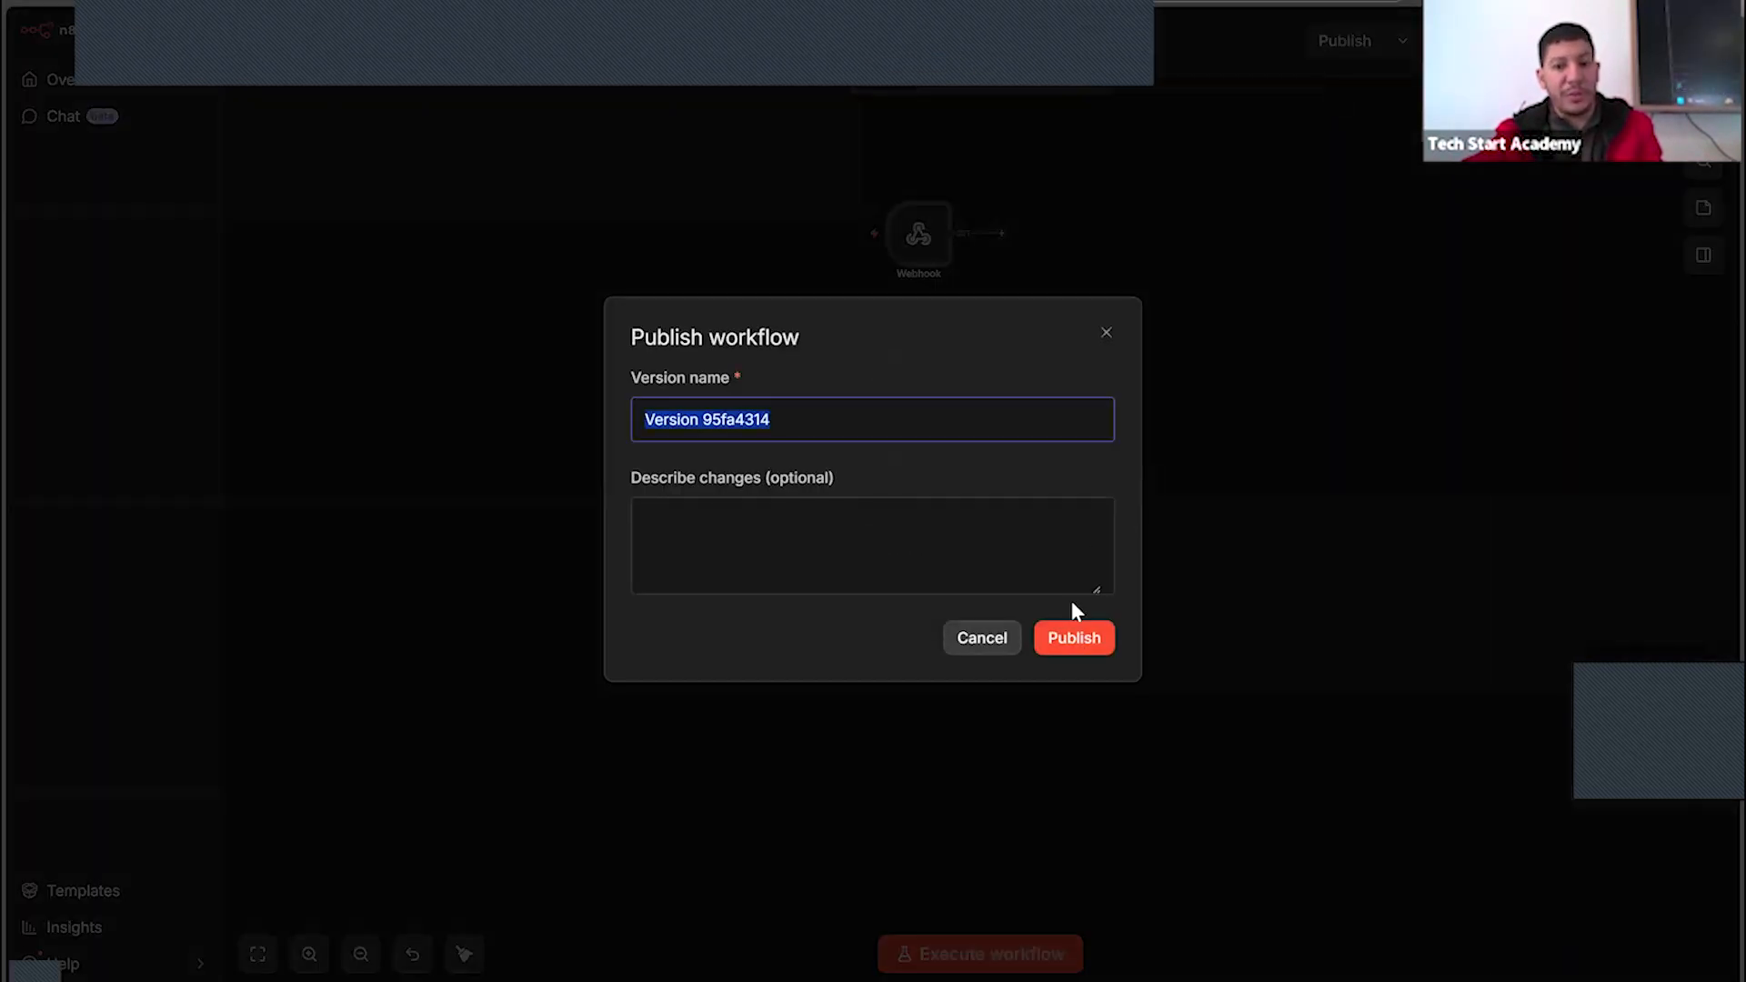
left_click(1076, 643)
left_click(703, 582)
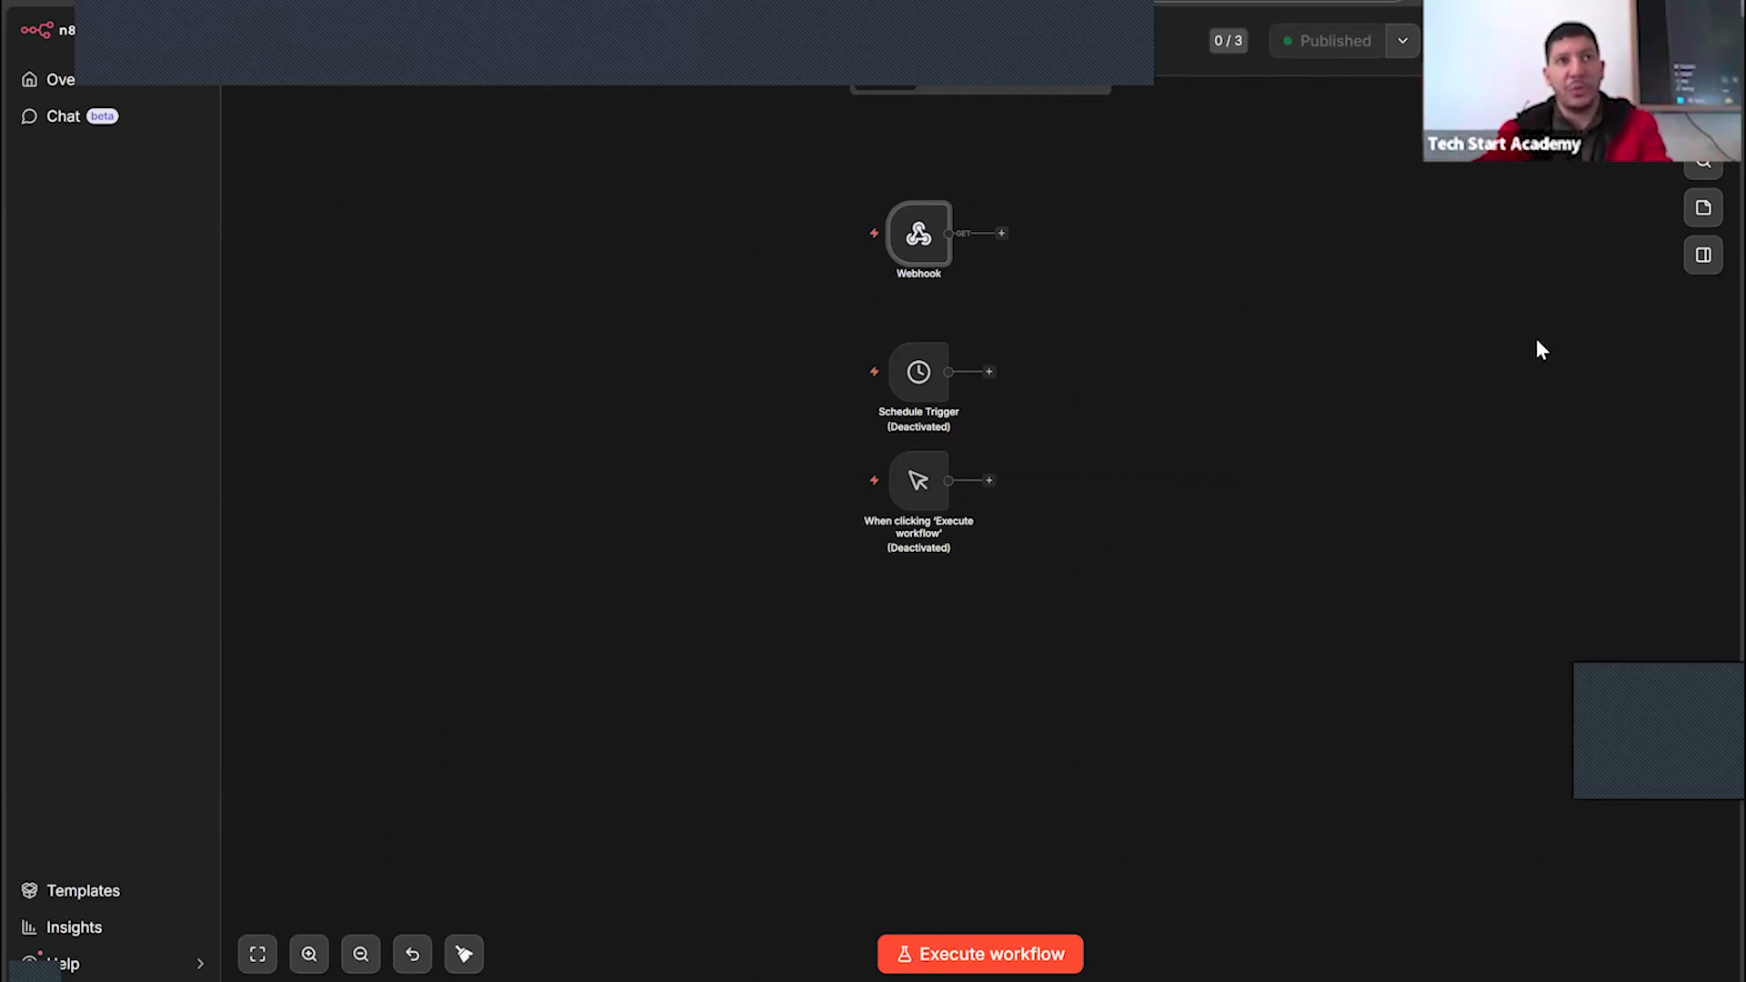
Set the Webhook node's HTTP method to POST and its path to "payment"
mouse_move(900, 251)
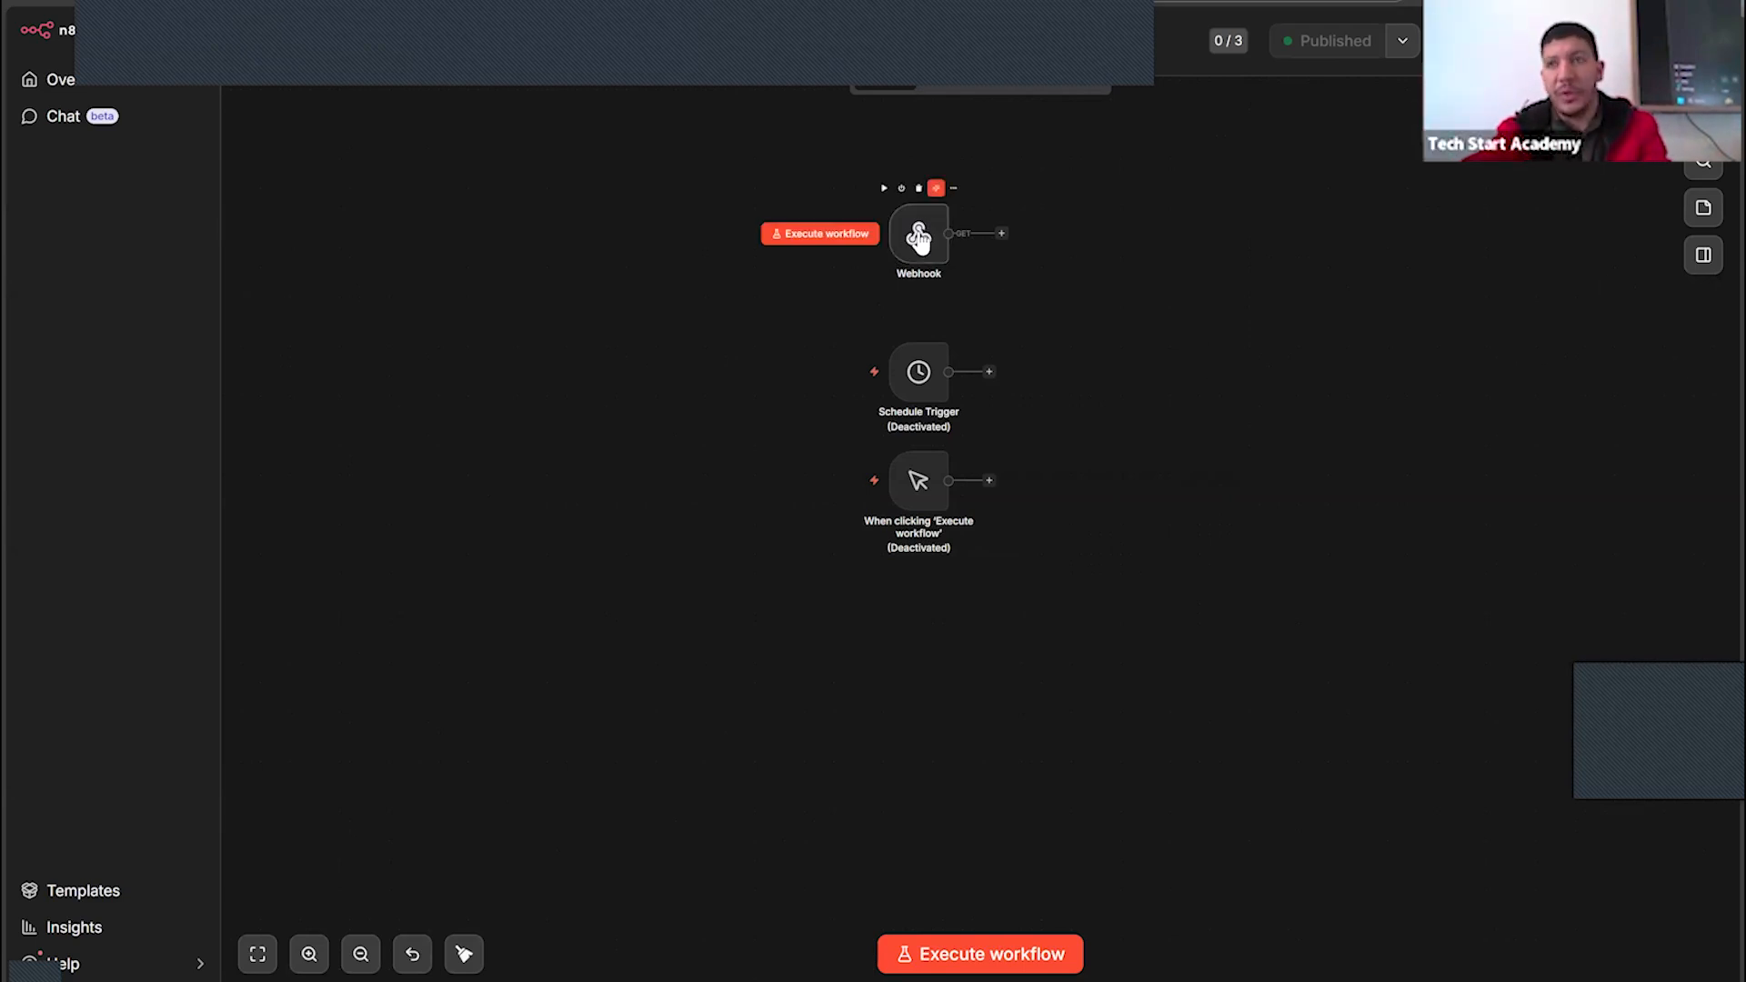
double_click(920, 238)
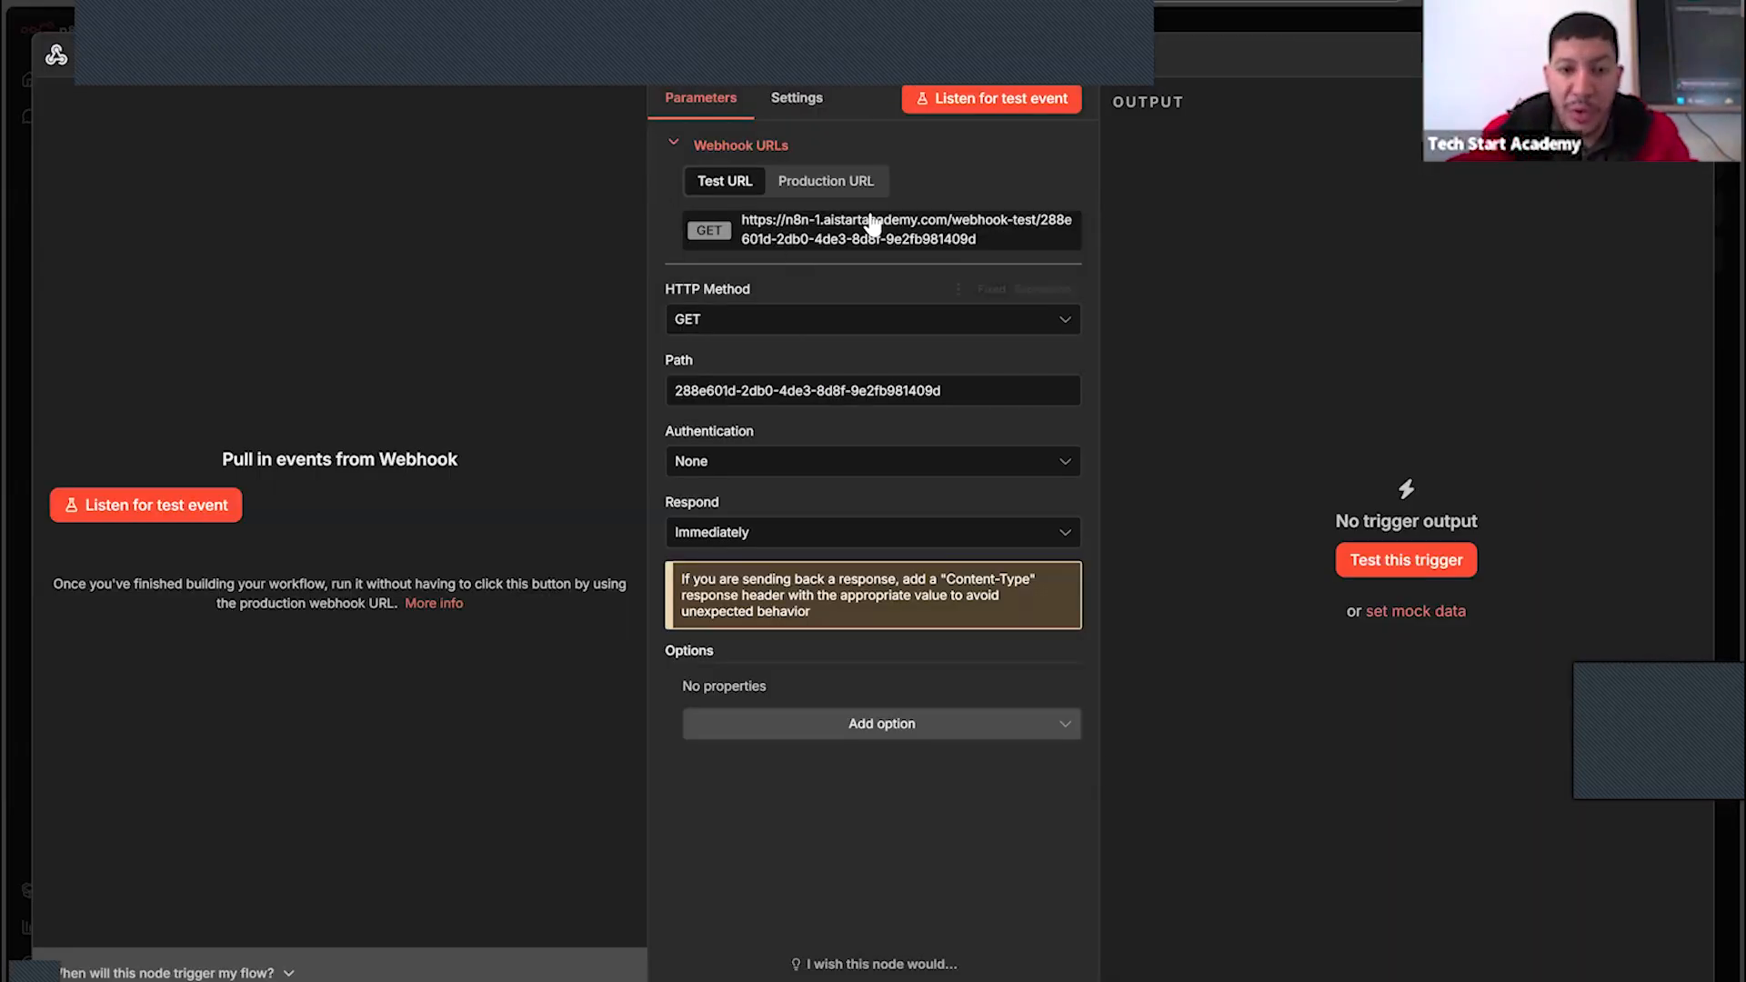
left_click_drag(973, 391, 734, 338)
left_click(744, 337)
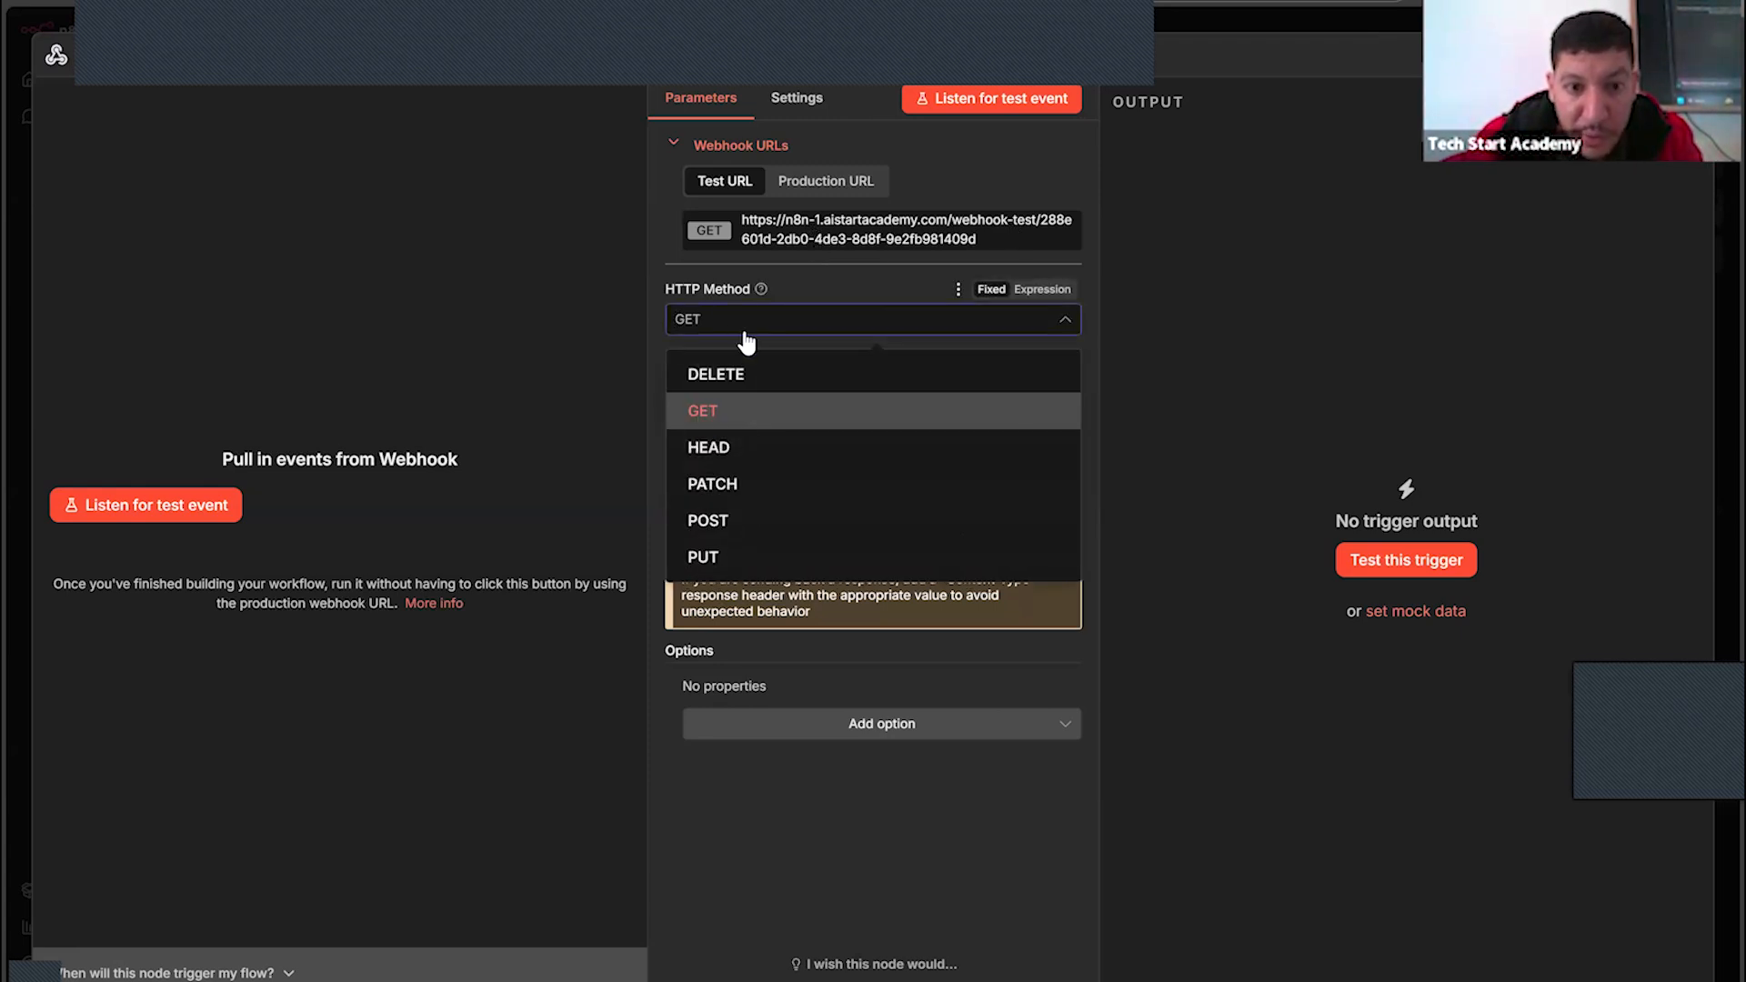
left_click(747, 525)
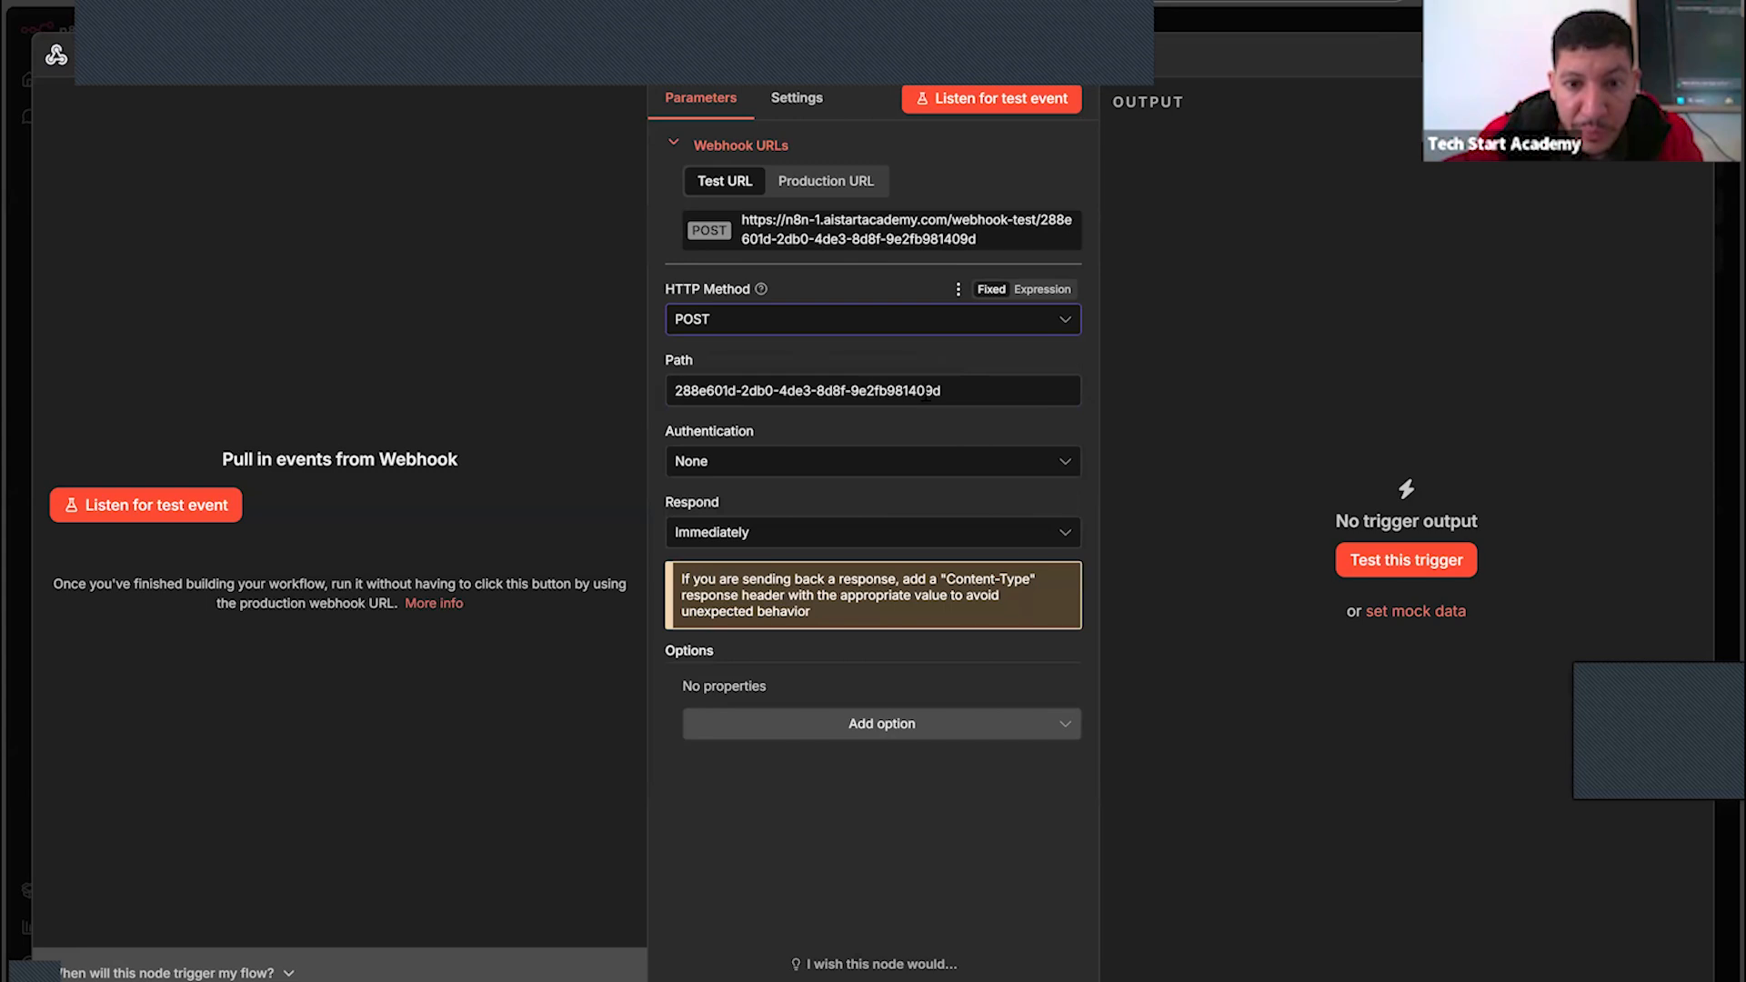
left_click_drag(927, 391, 348, 452)
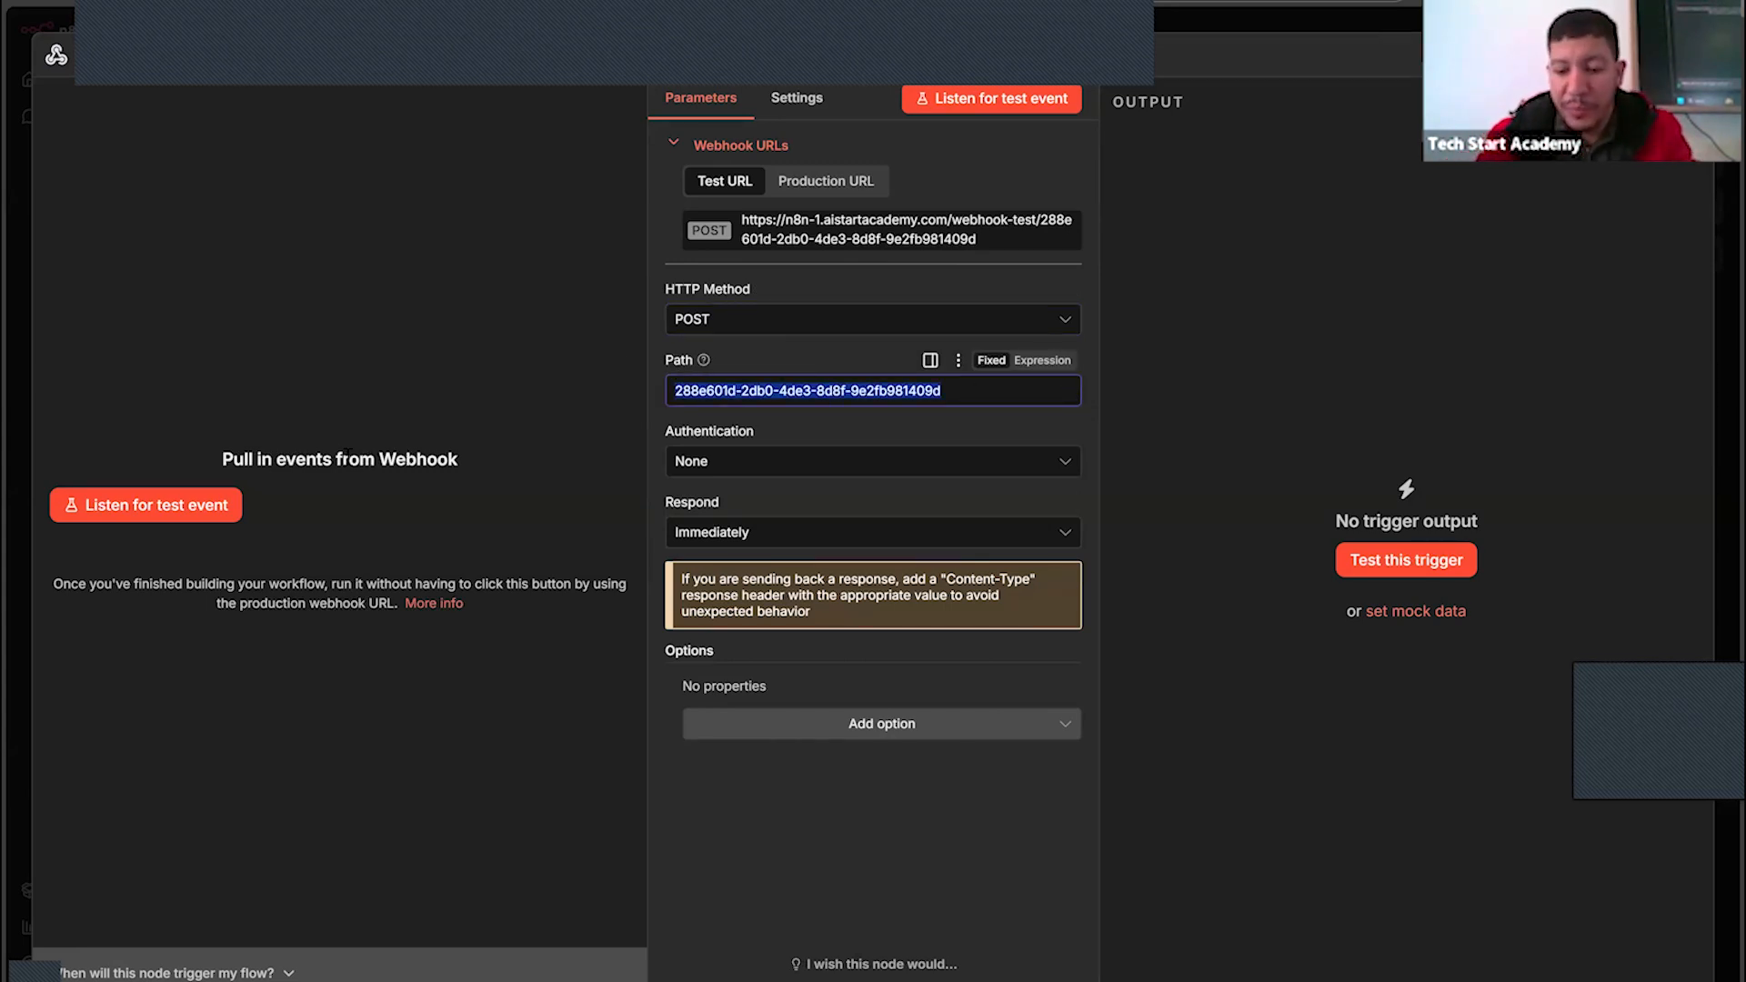
type("pa")
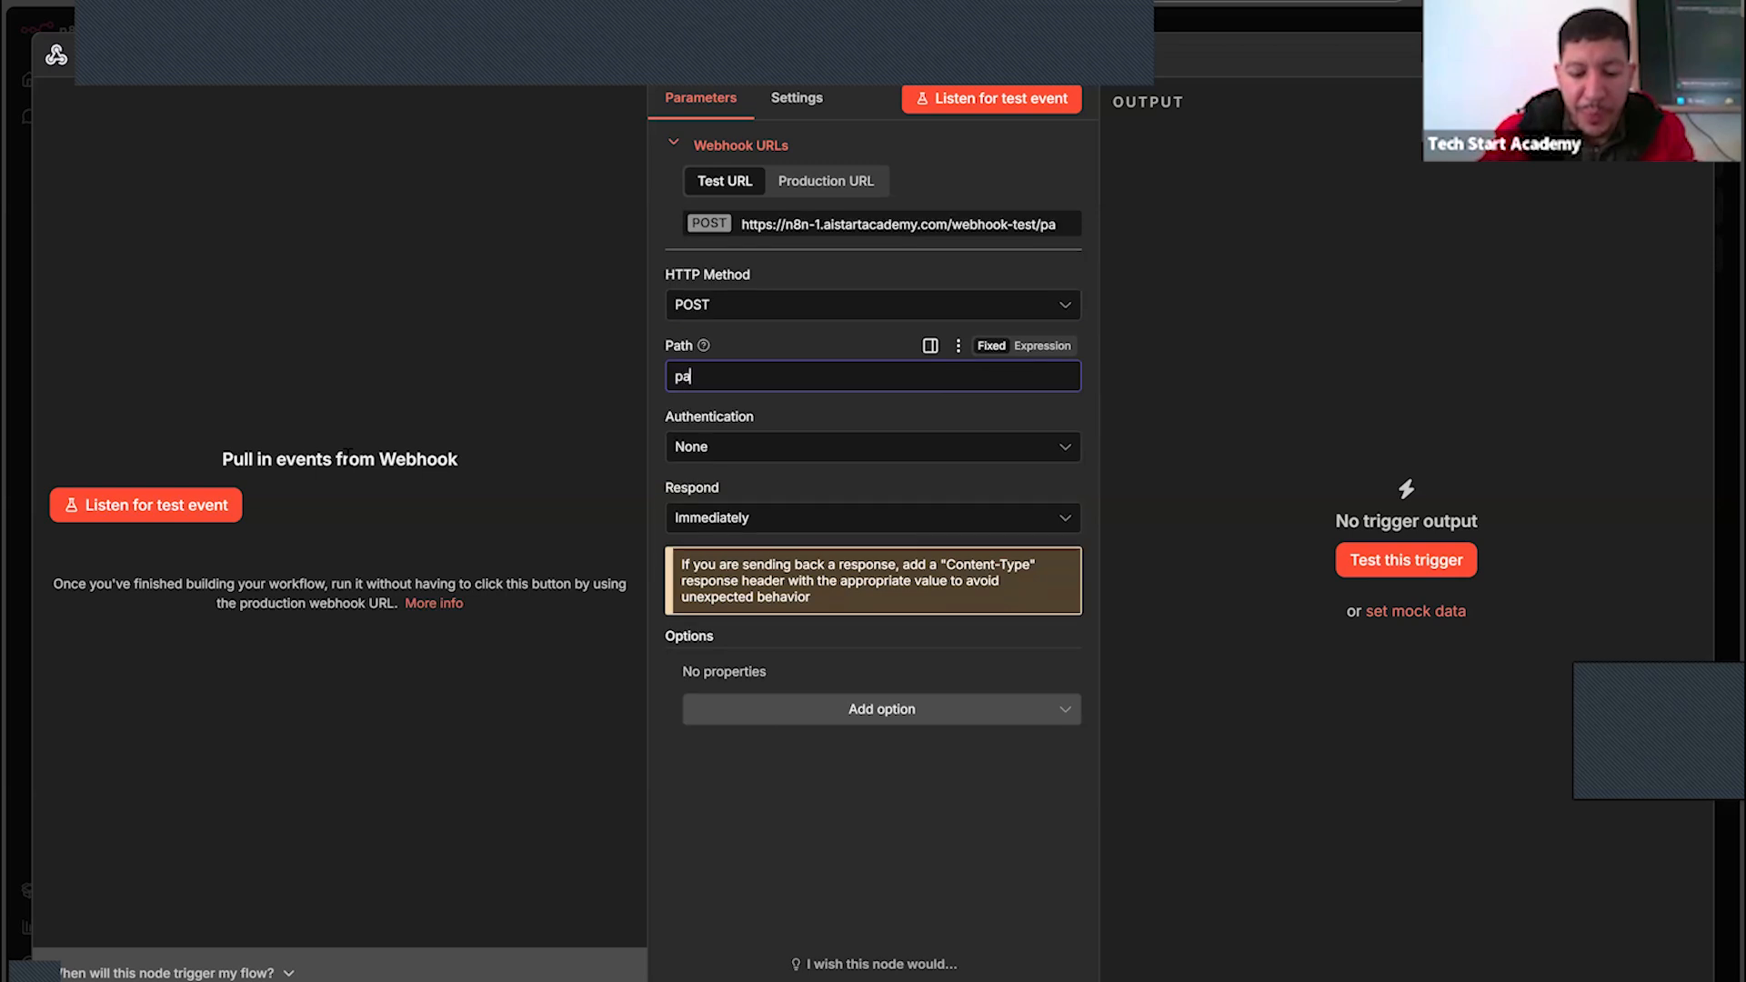
type("yment")
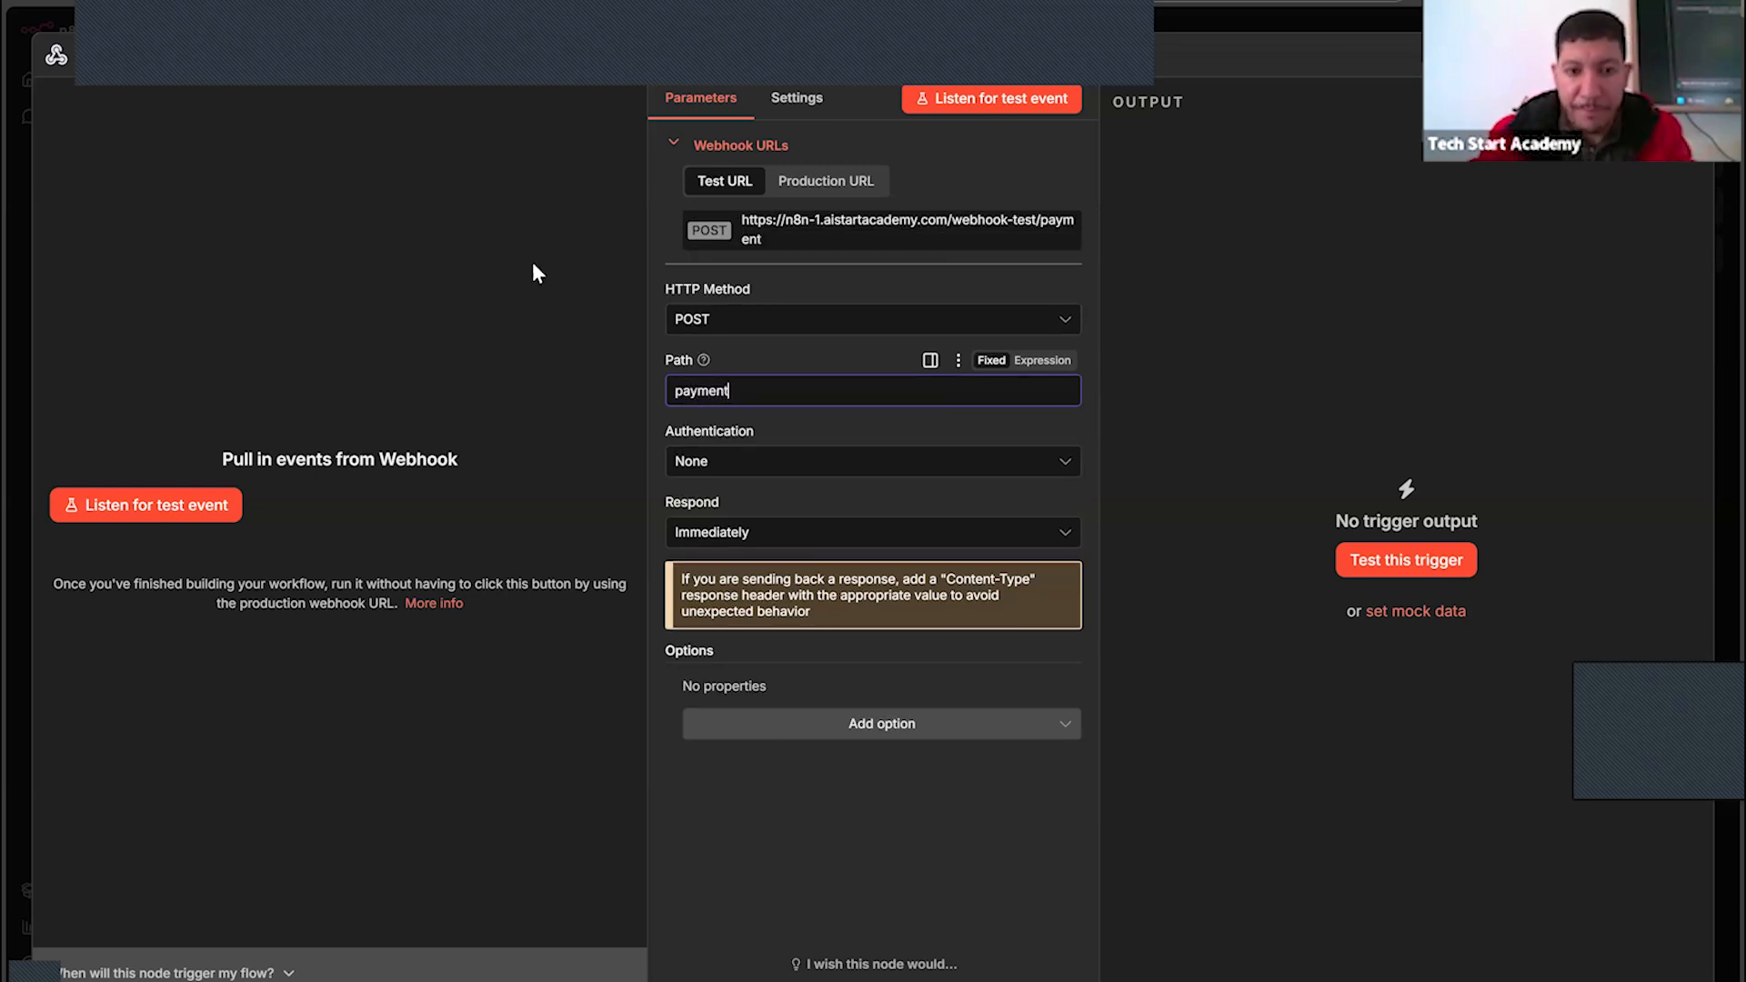
left_click(784, 319)
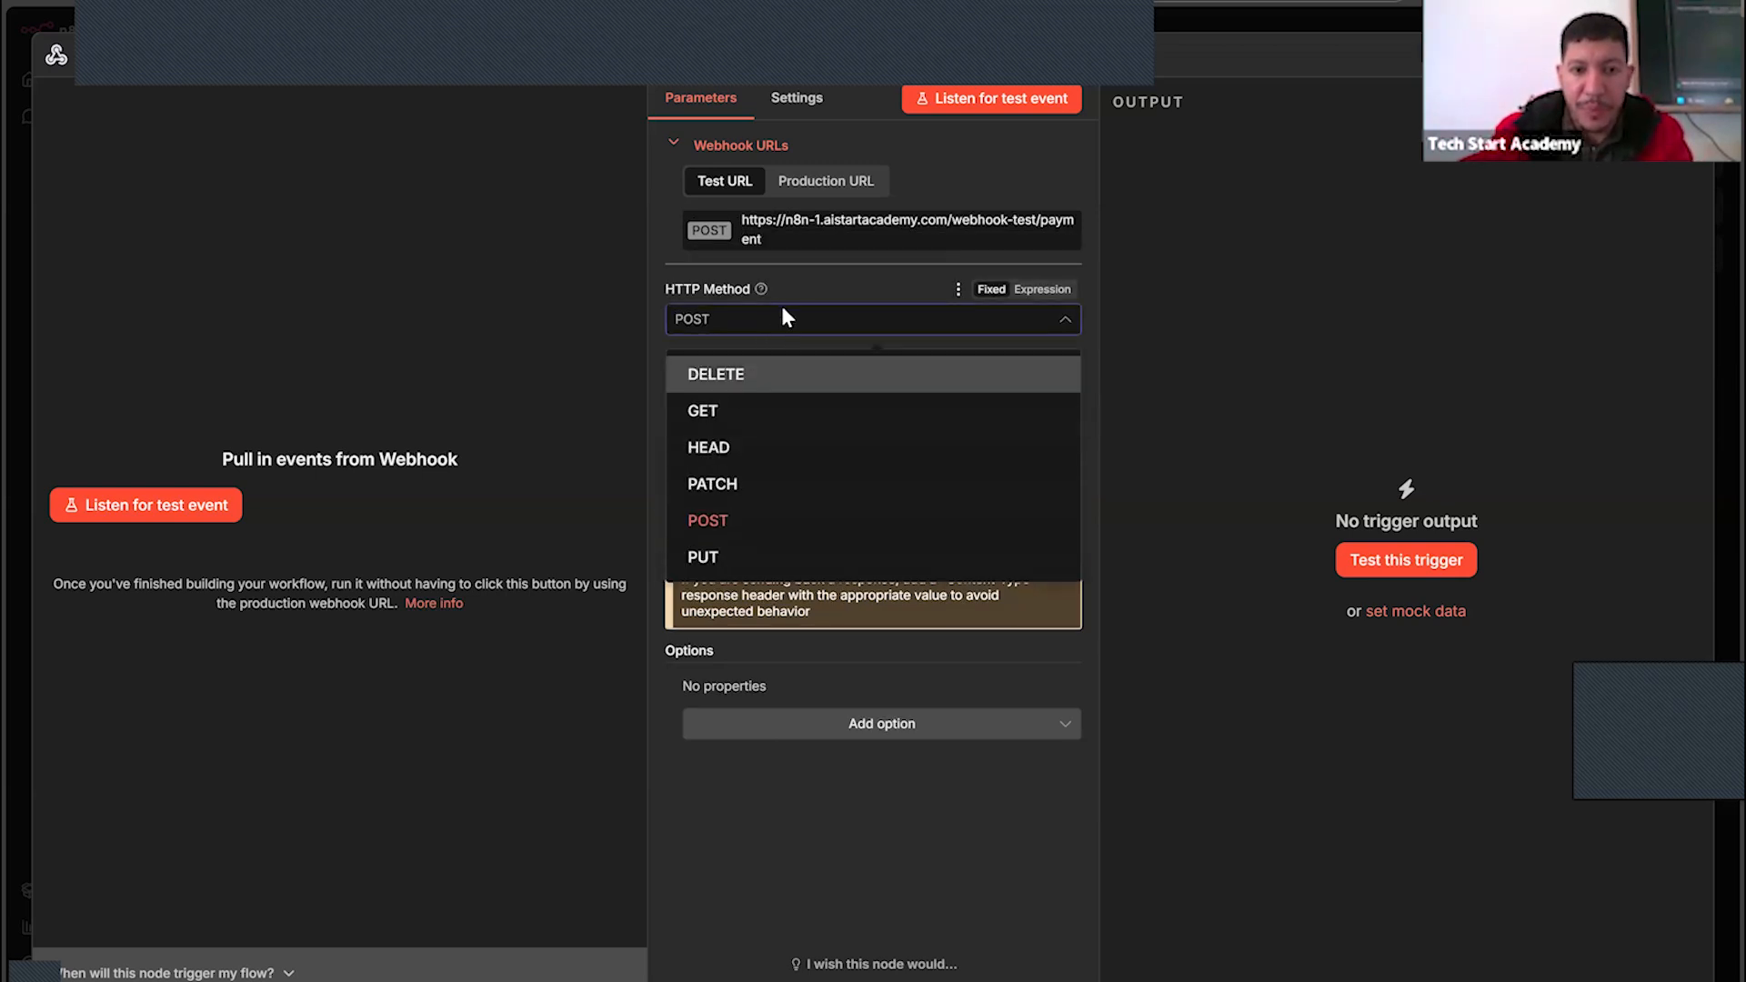
left_click(783, 318)
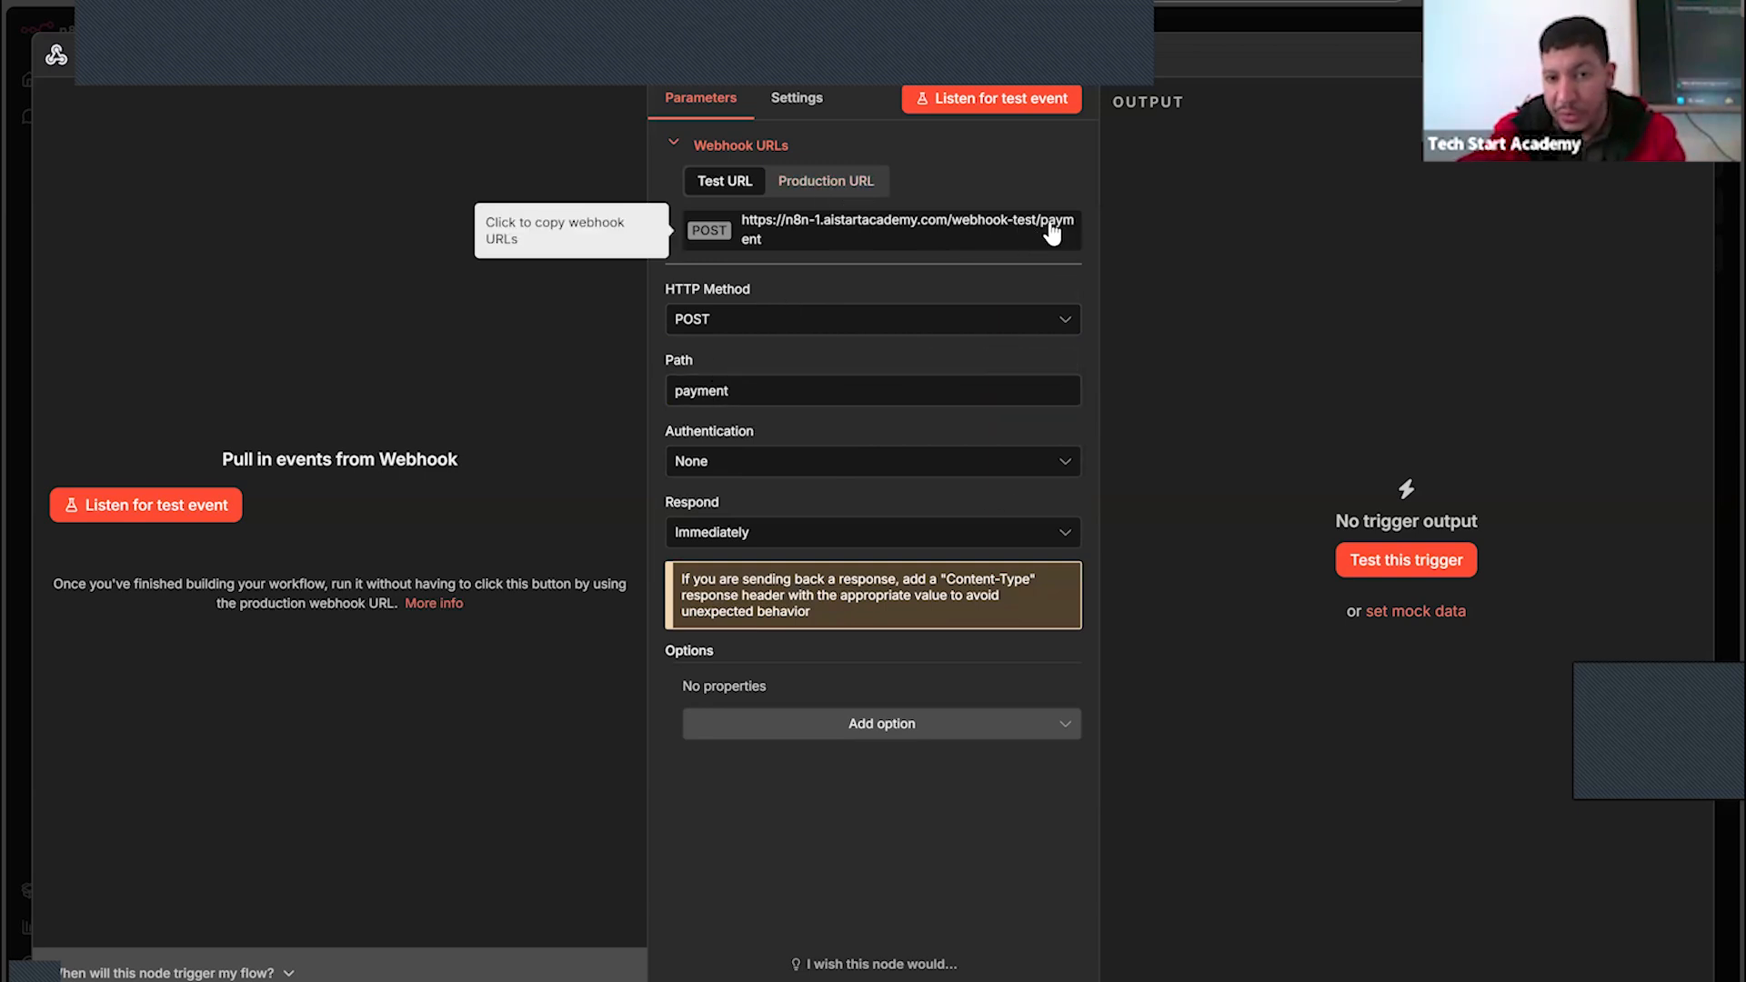
Check the Webhook node's production URL, switch back to the test URL and copy it
left_click(860, 186)
left_click(731, 187)
left_click(823, 232)
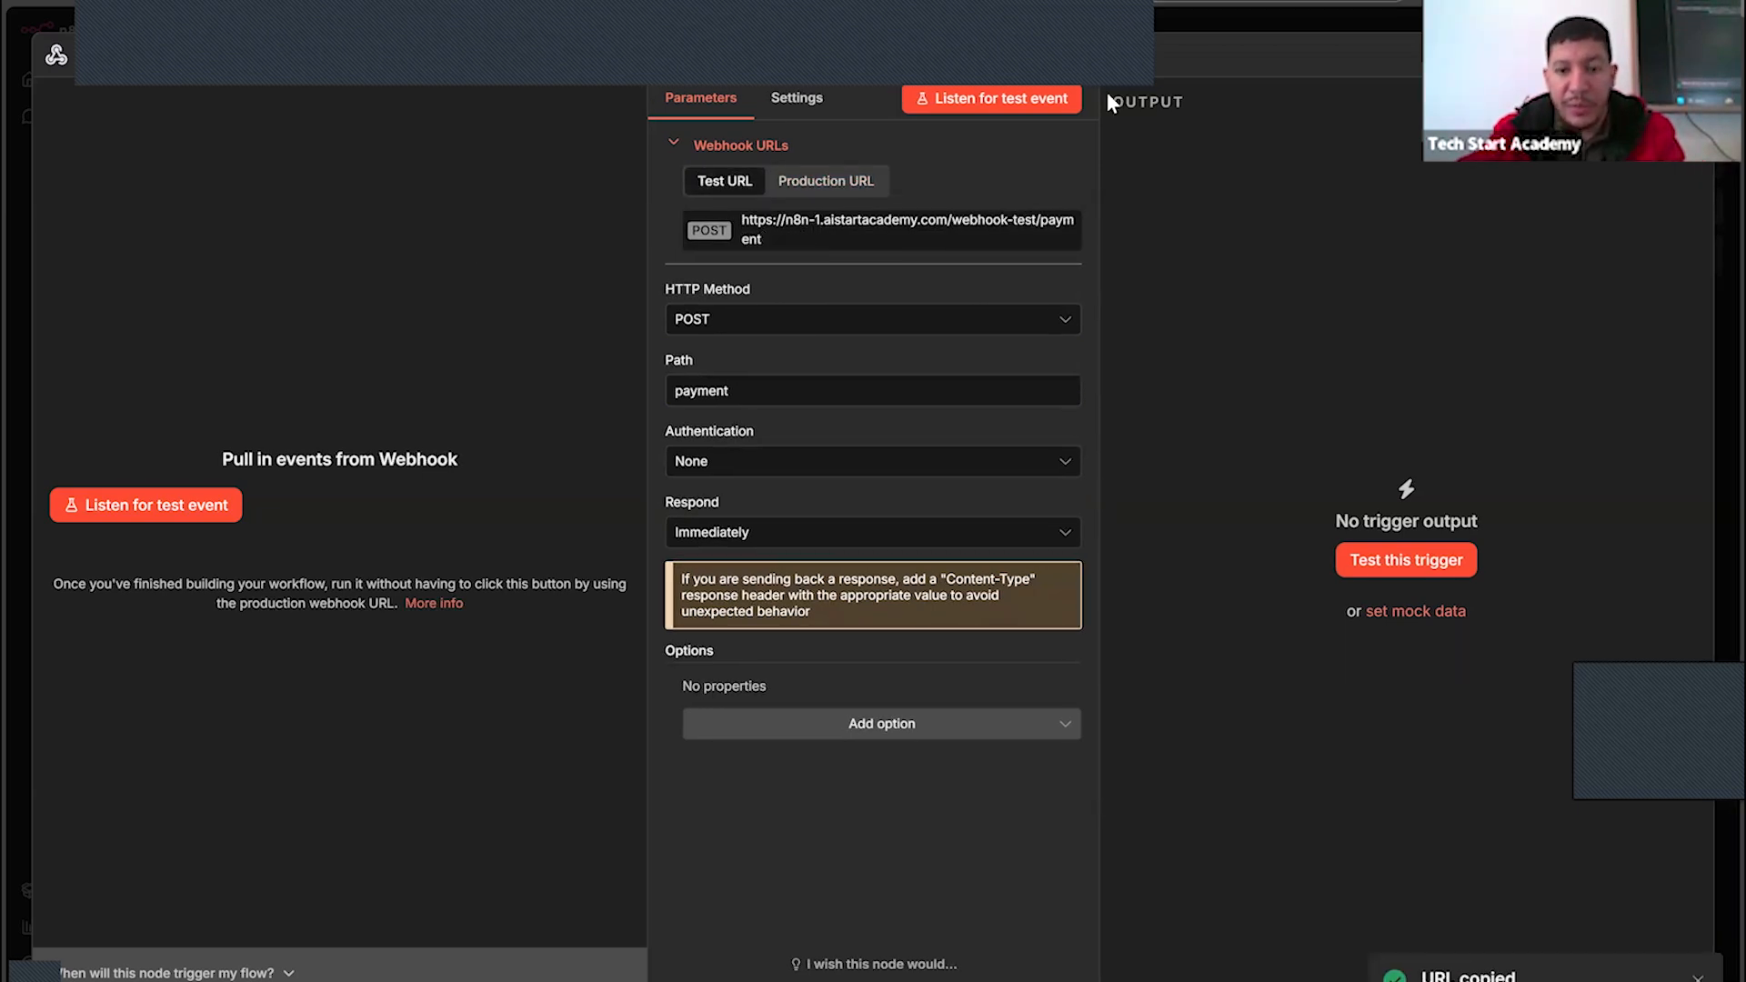
Return to the canvas and execute the workflow so the Webhook node waits for a test call
key("Escape")
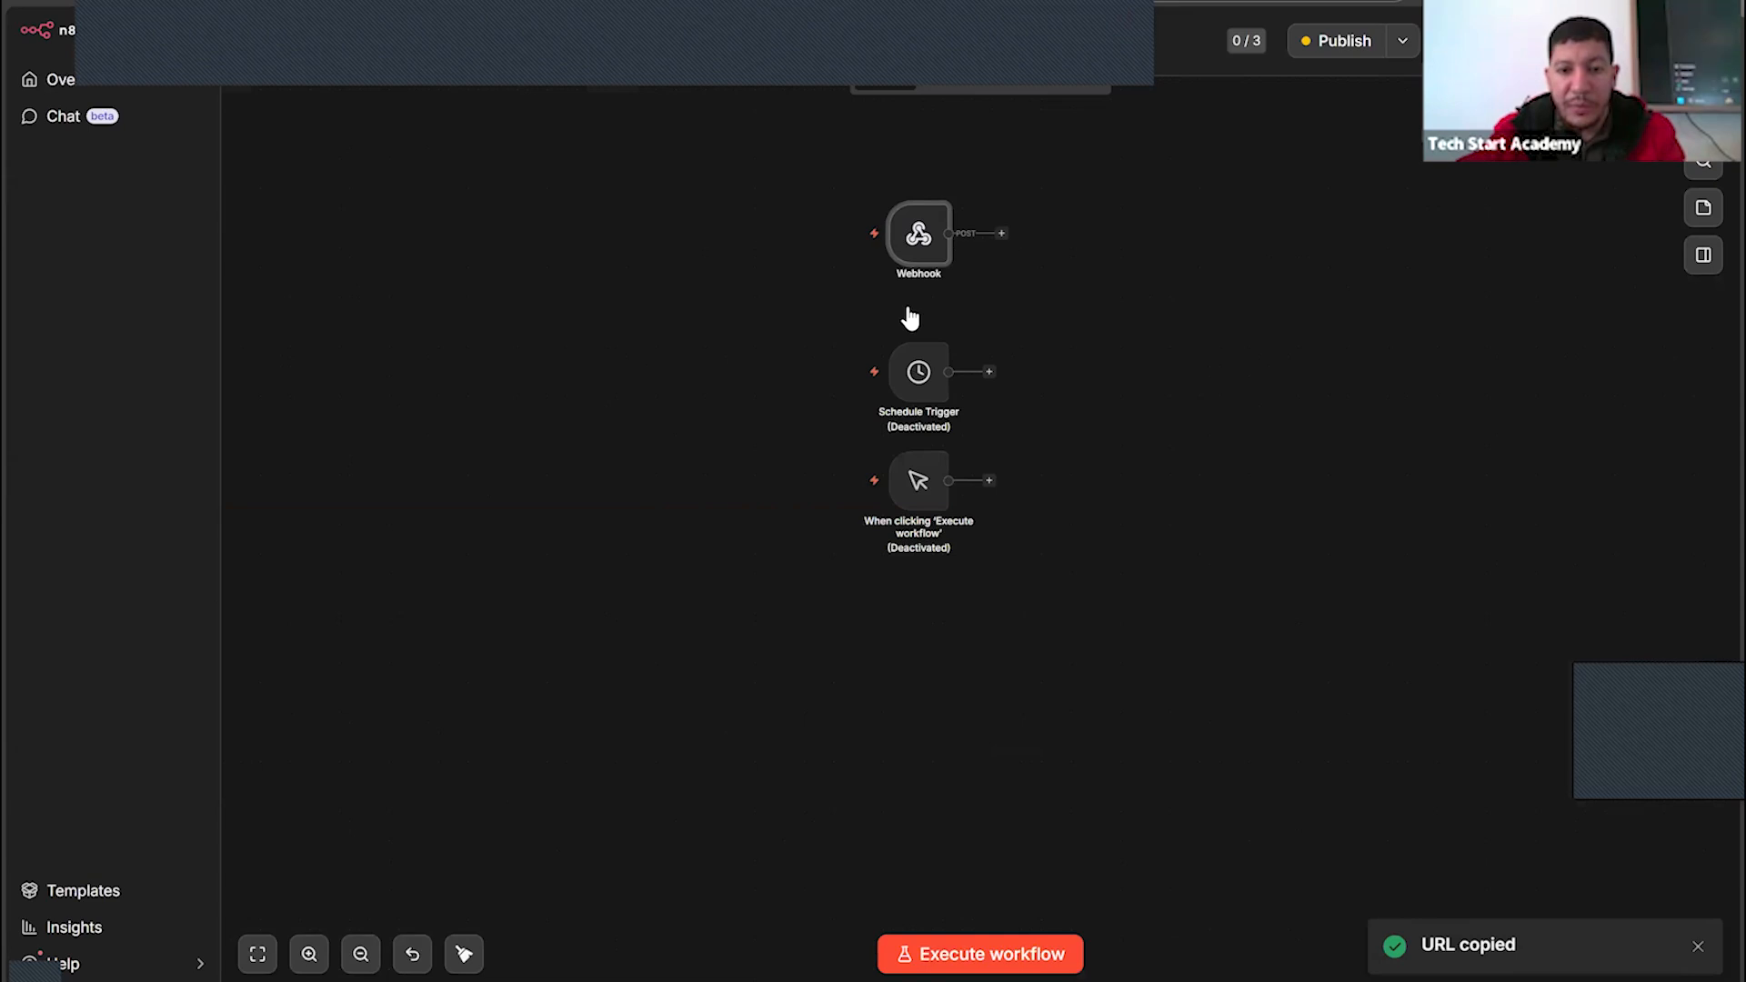
left_click(982, 956)
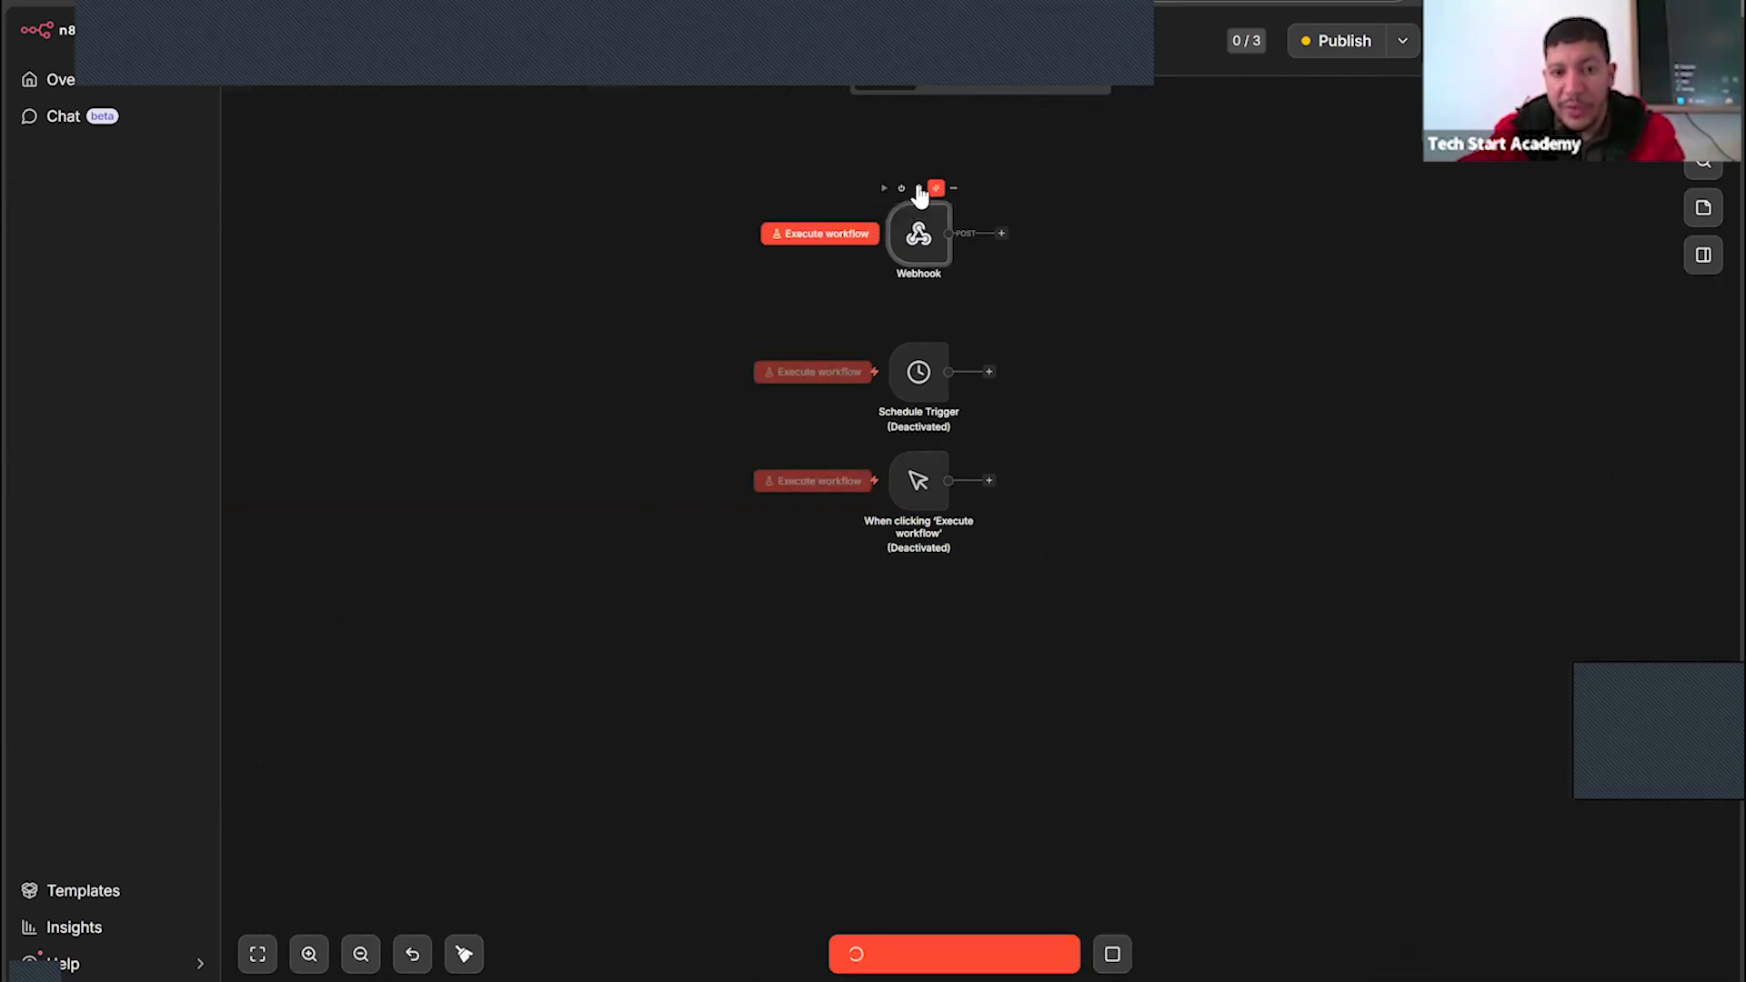
scroll(919, 193, "up", 3)
scroll(895, 234, "up", 2)
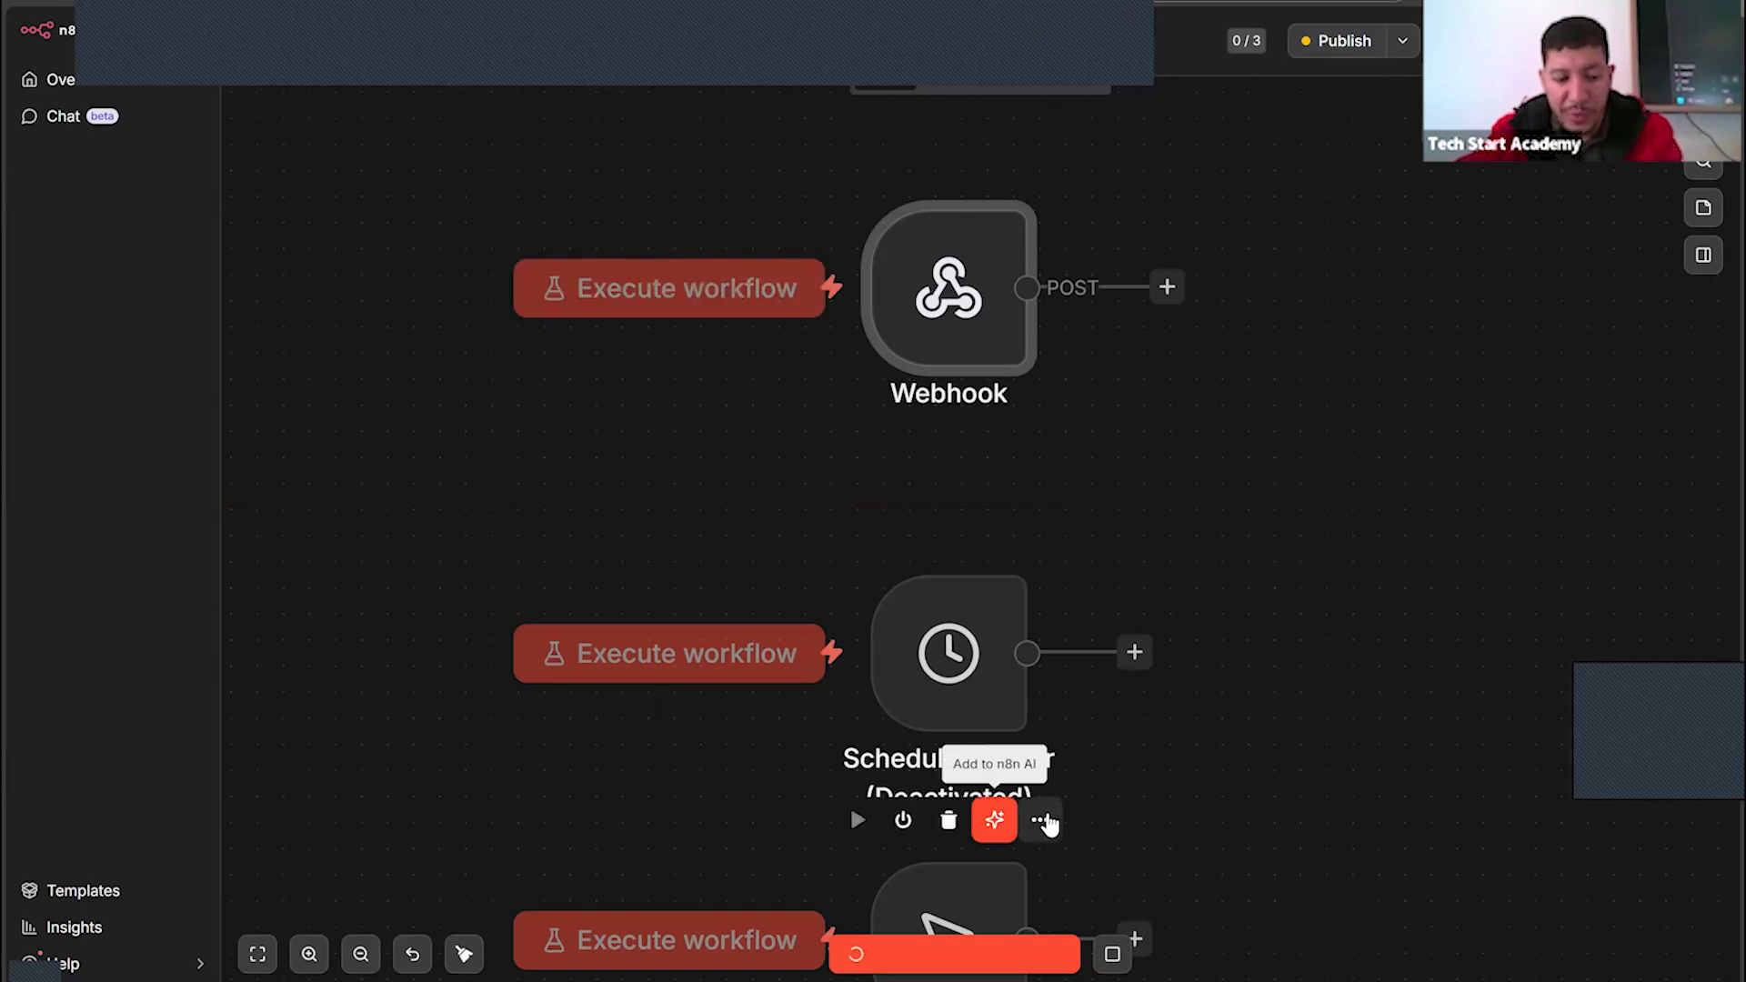
Switch to Postman and replace the POST request's address with the copied webhook test URL
key("super")
left_click(878, 981)
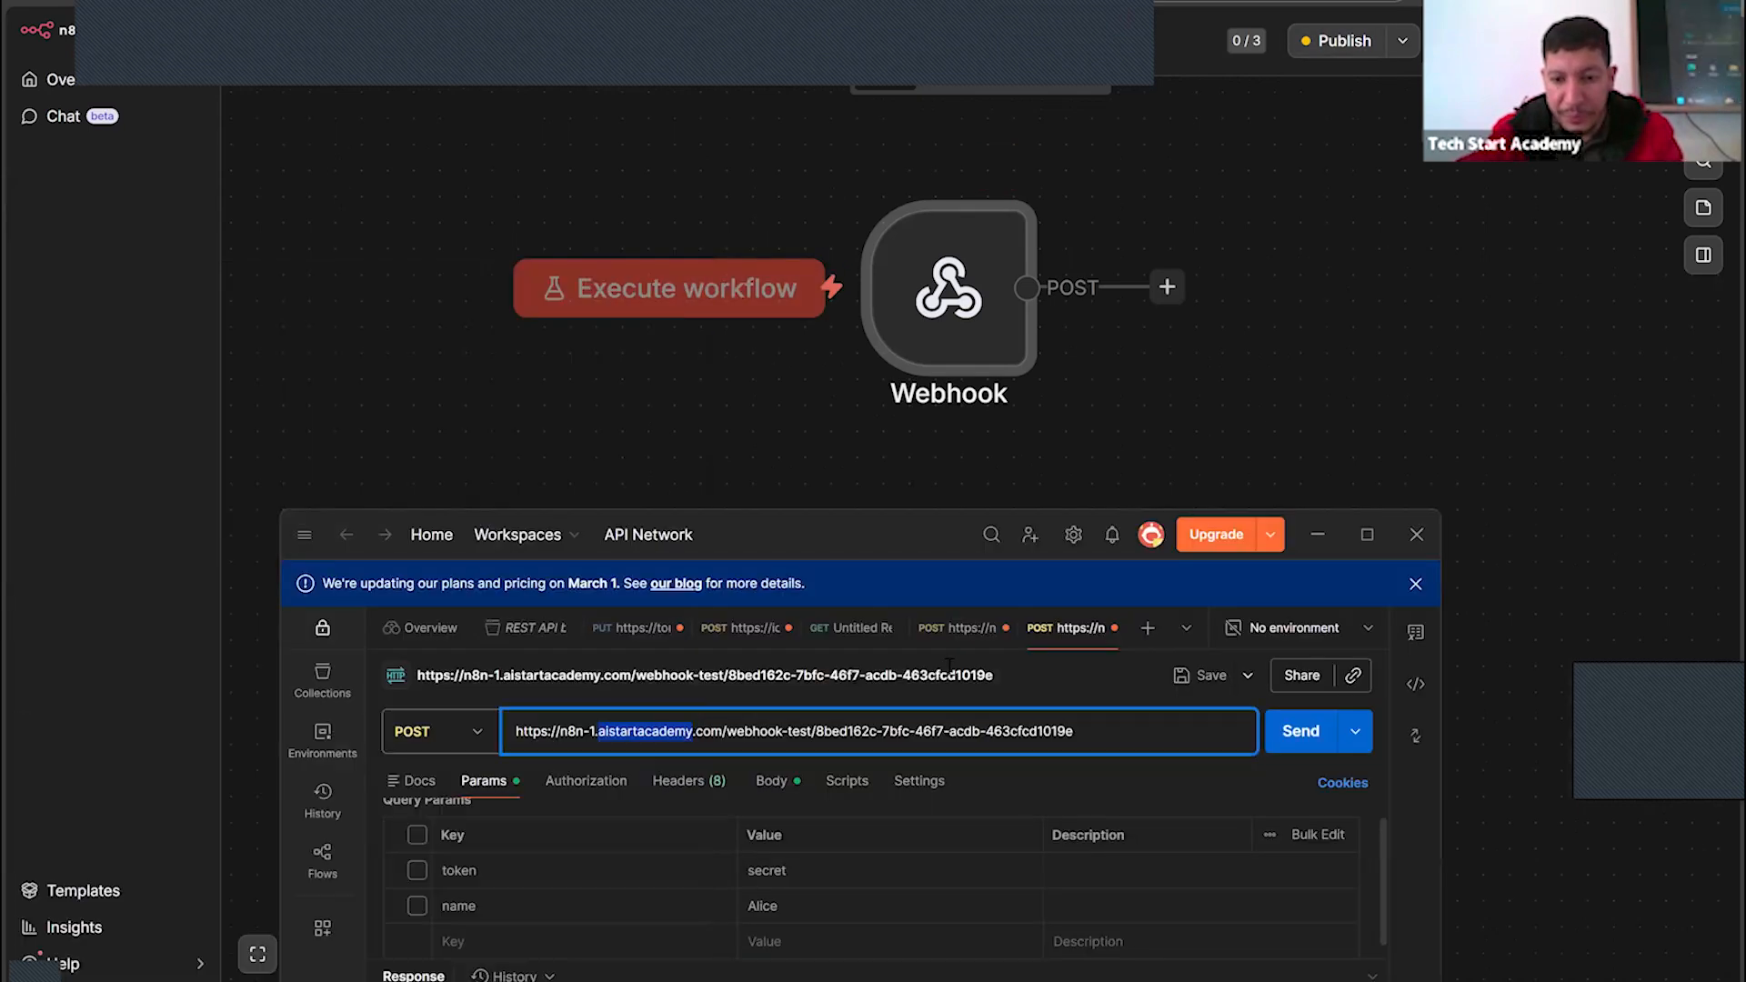
left_click_drag(889, 534, 1078, 272)
left_click_drag(1268, 469, 695, 469)
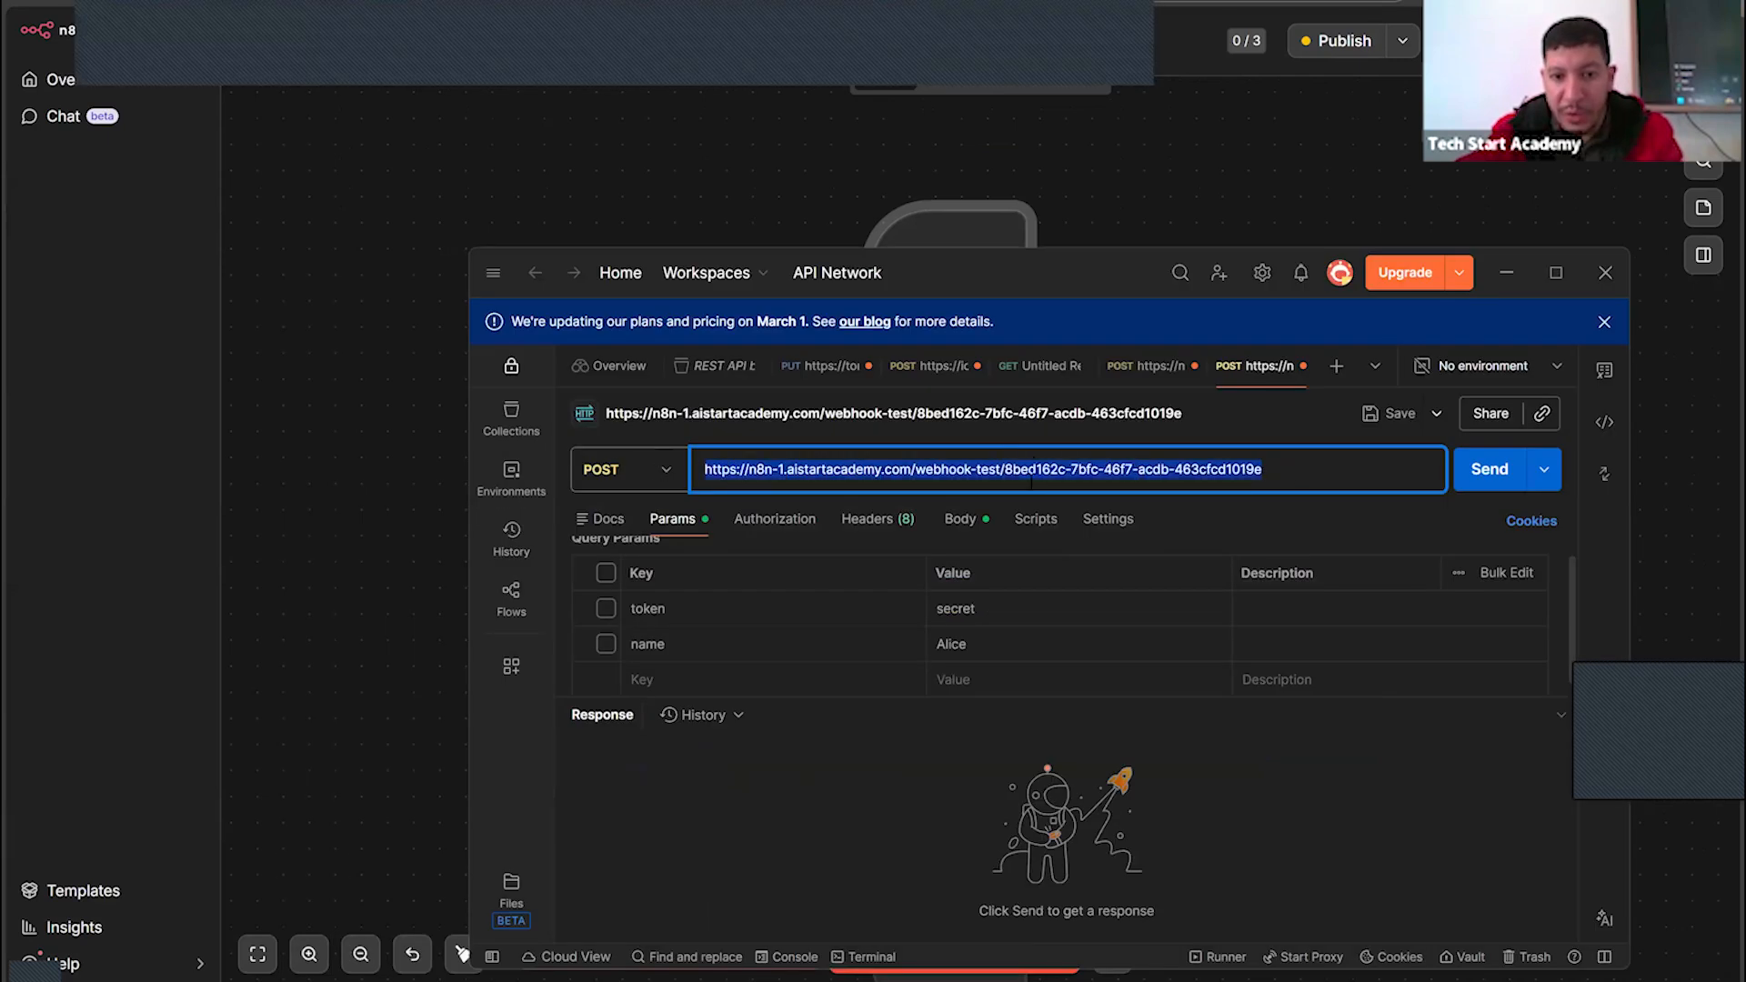
key("ctrl+v")
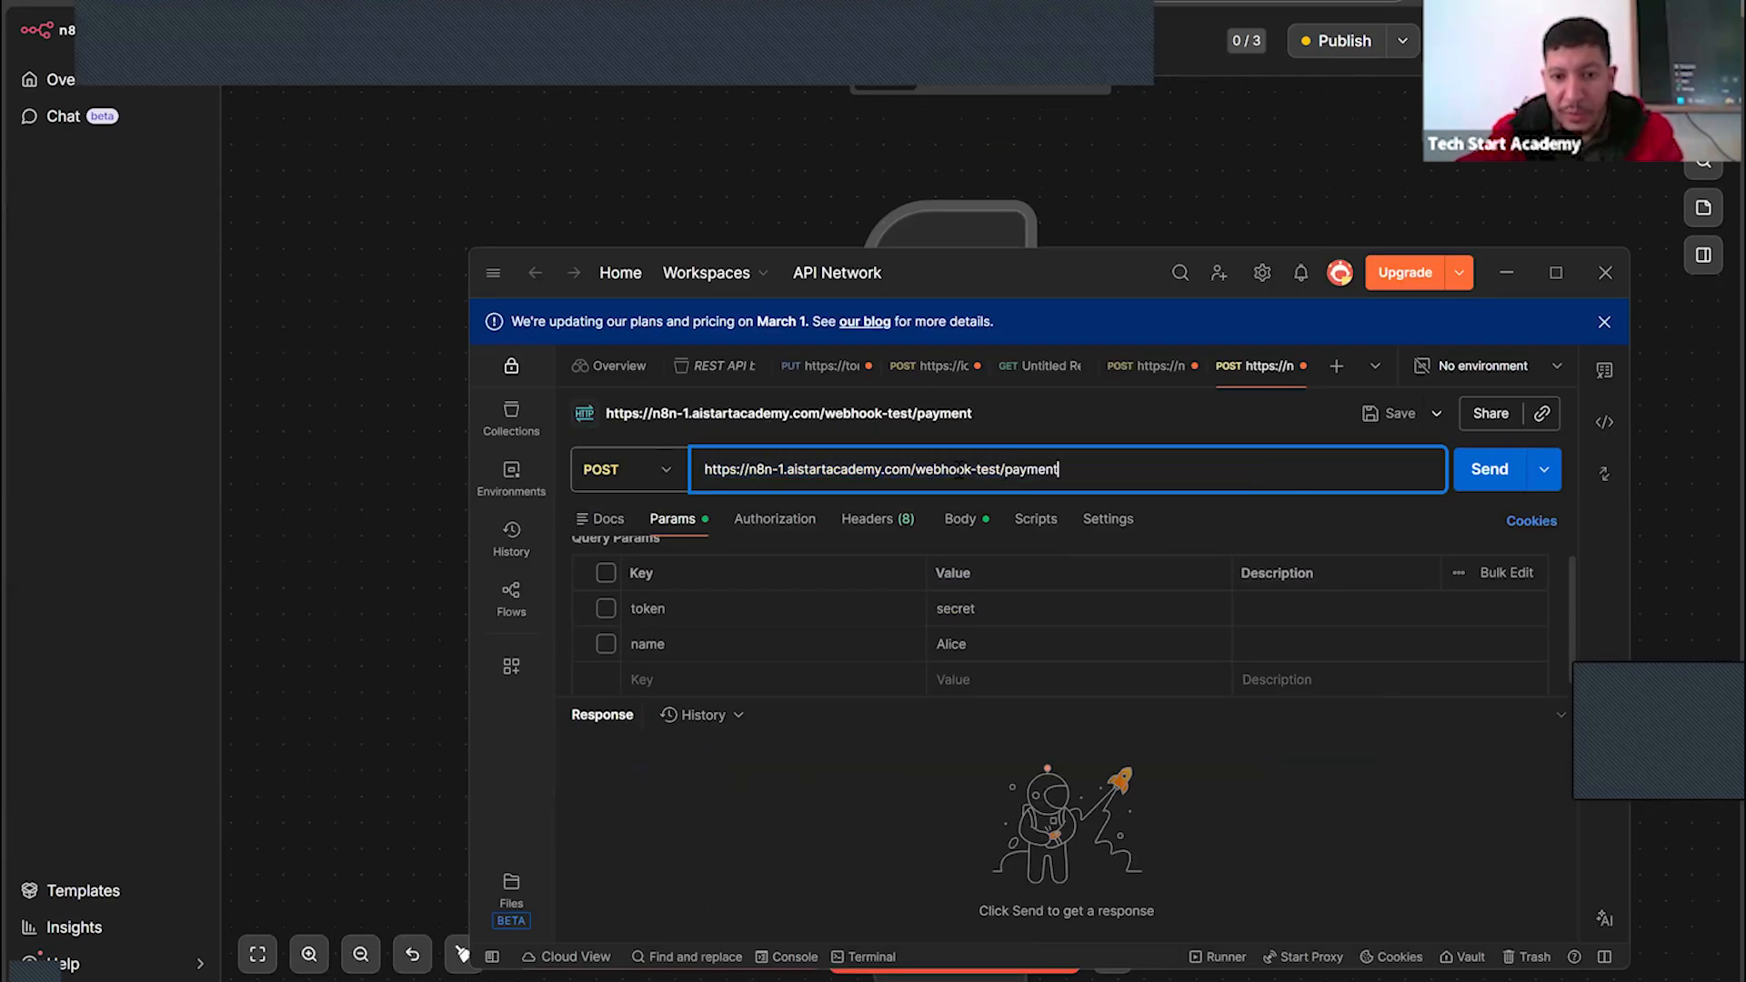
left_click(661, 471)
left_click(671, 473)
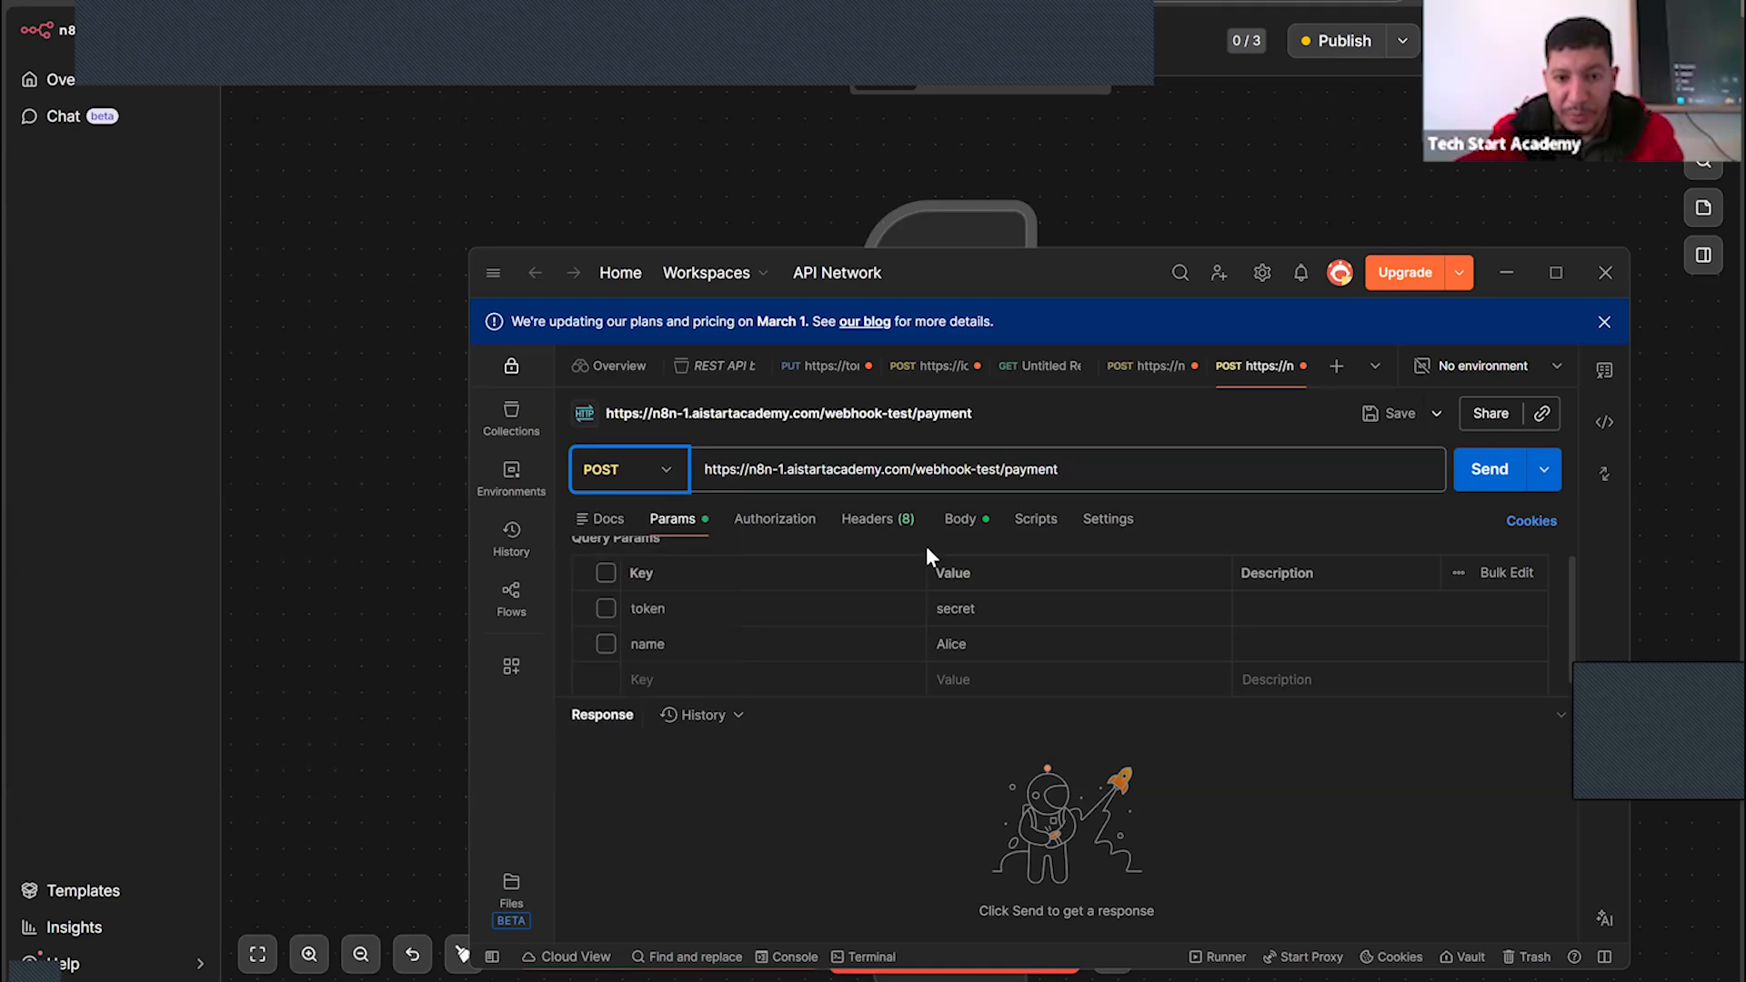
In the request's raw JSON body, replace the token entry with "Value": "$50" and enter a new customer name in the name field
left_click(960, 519)
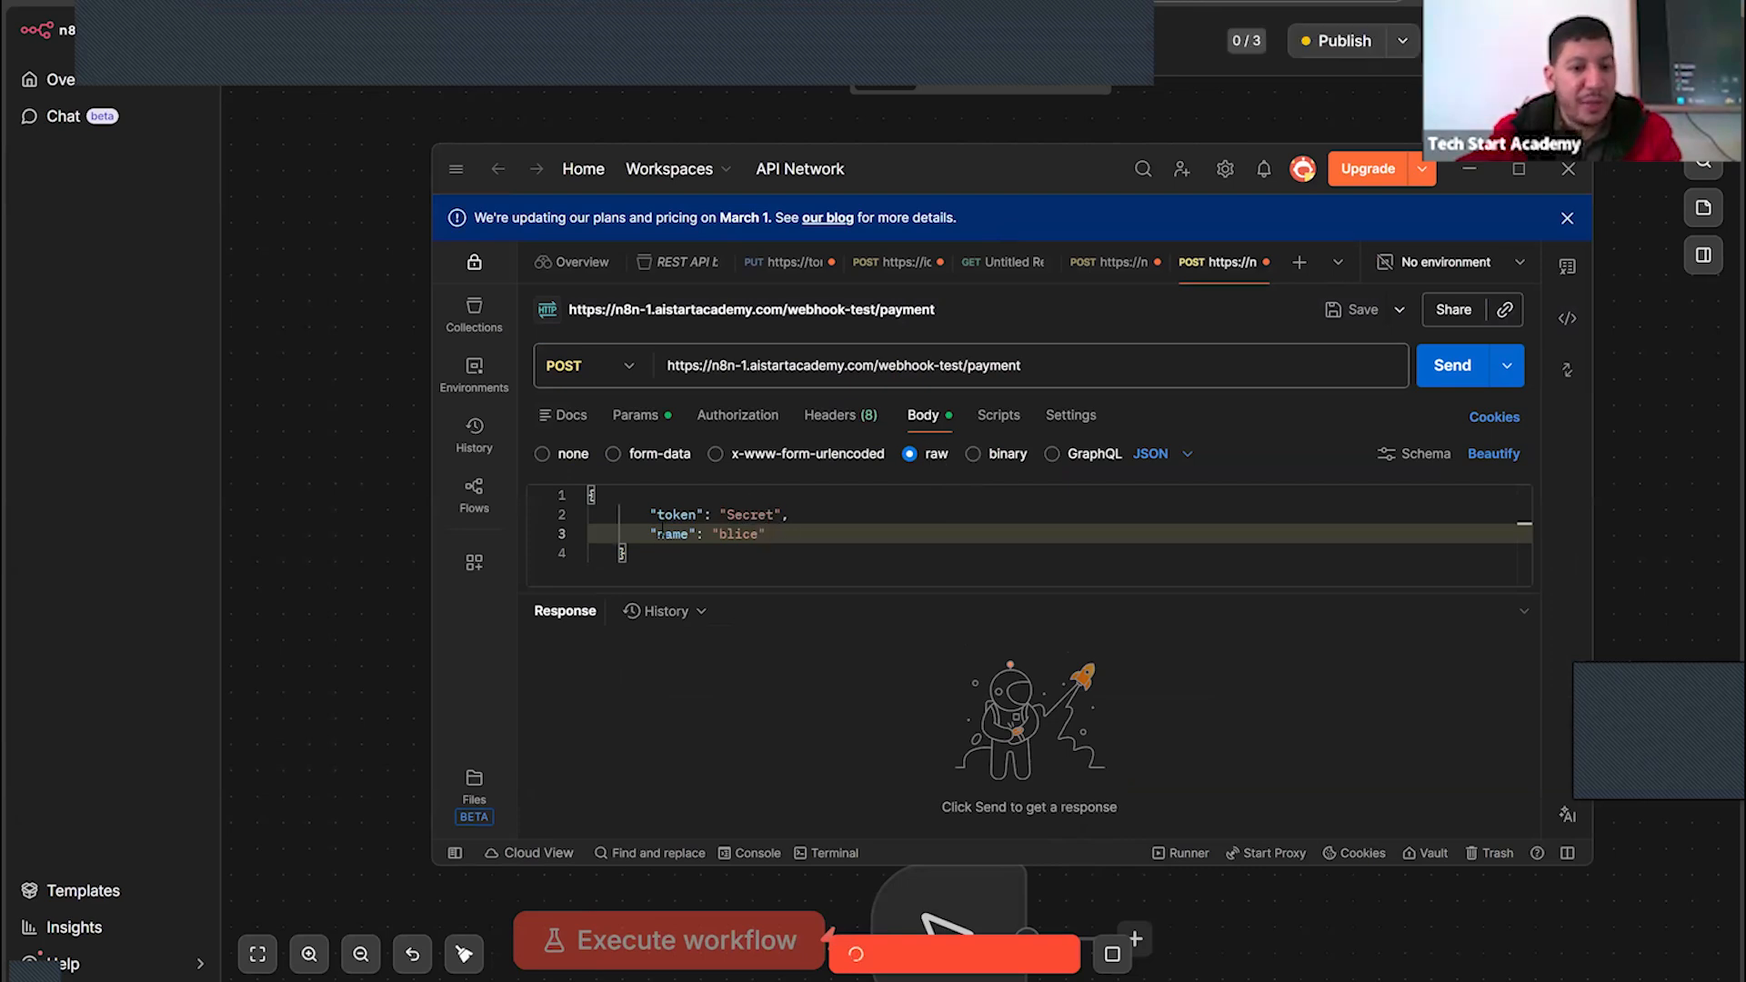
double_click(678, 514)
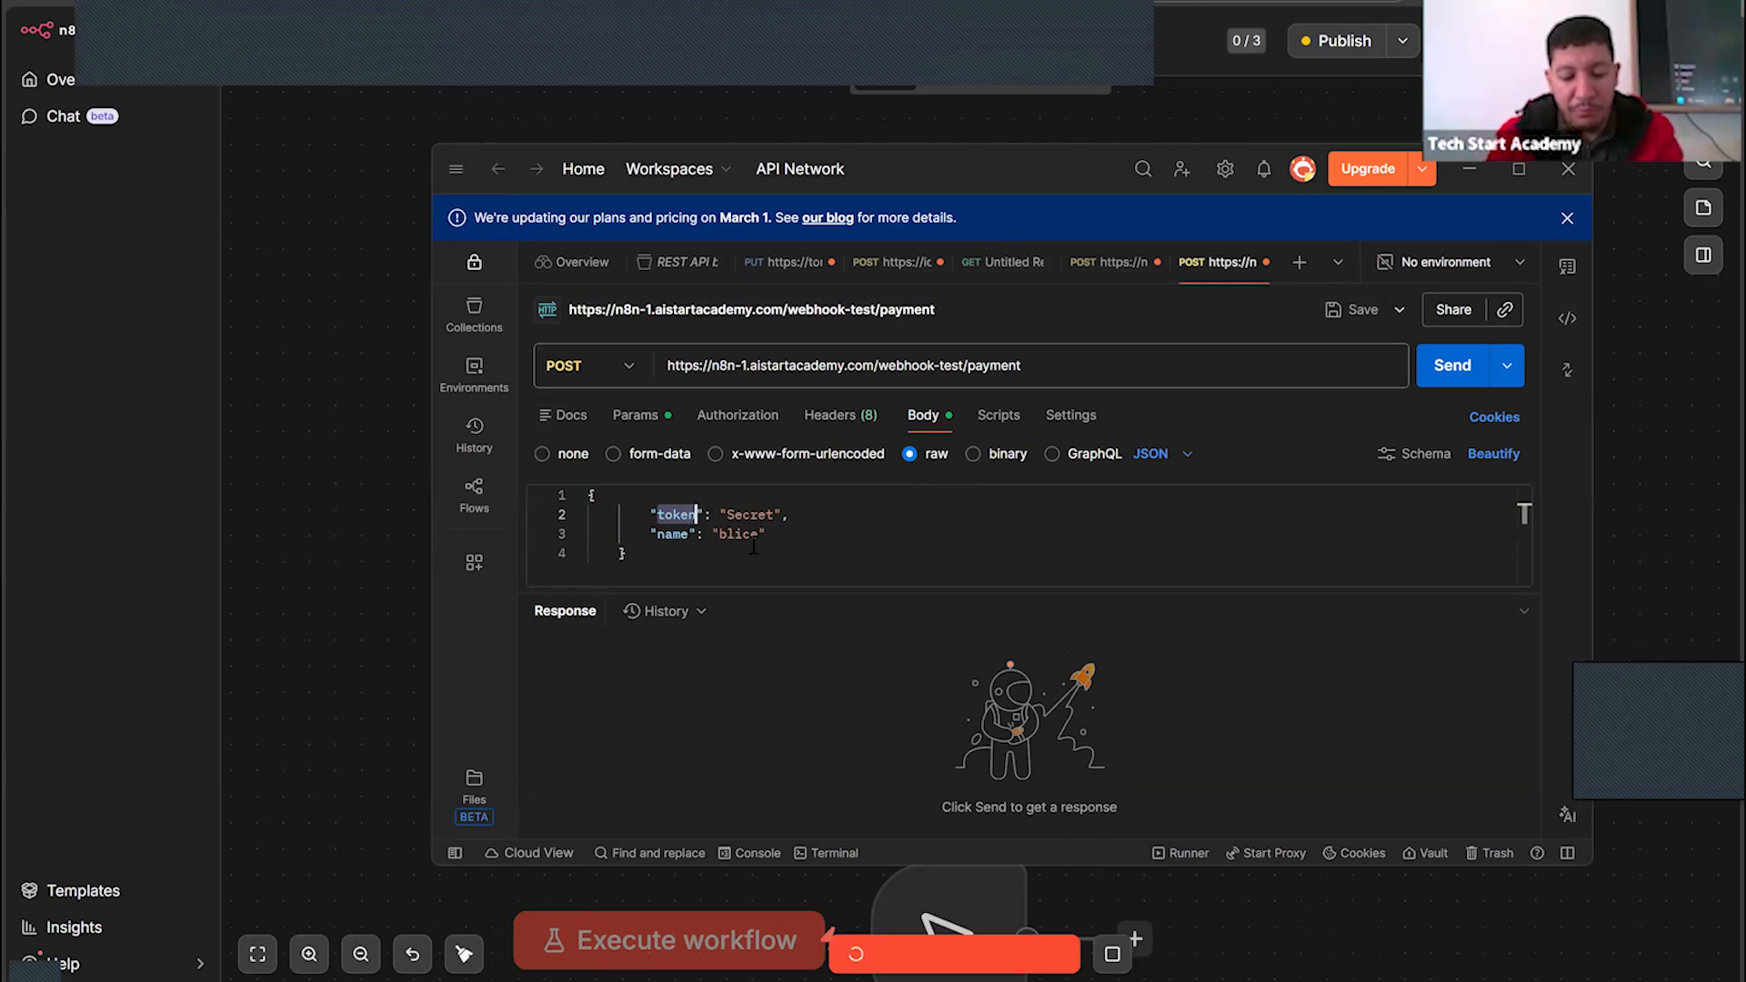
type("Value")
double_click(748, 515)
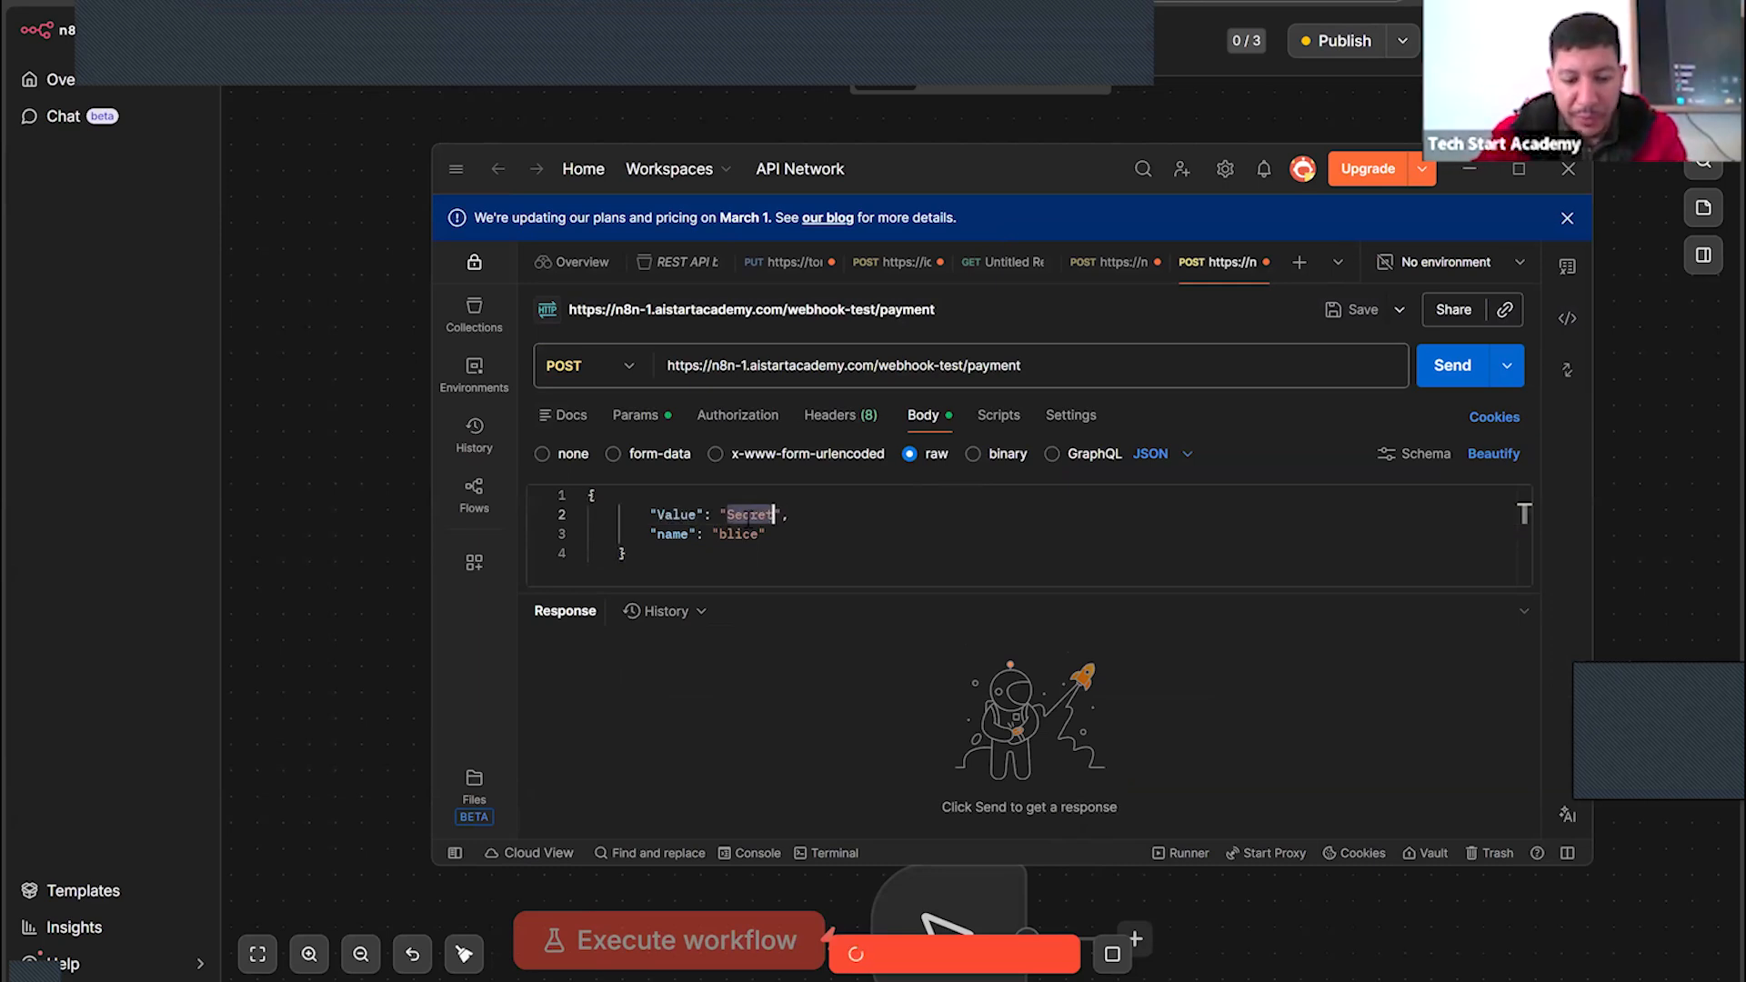
type("$50")
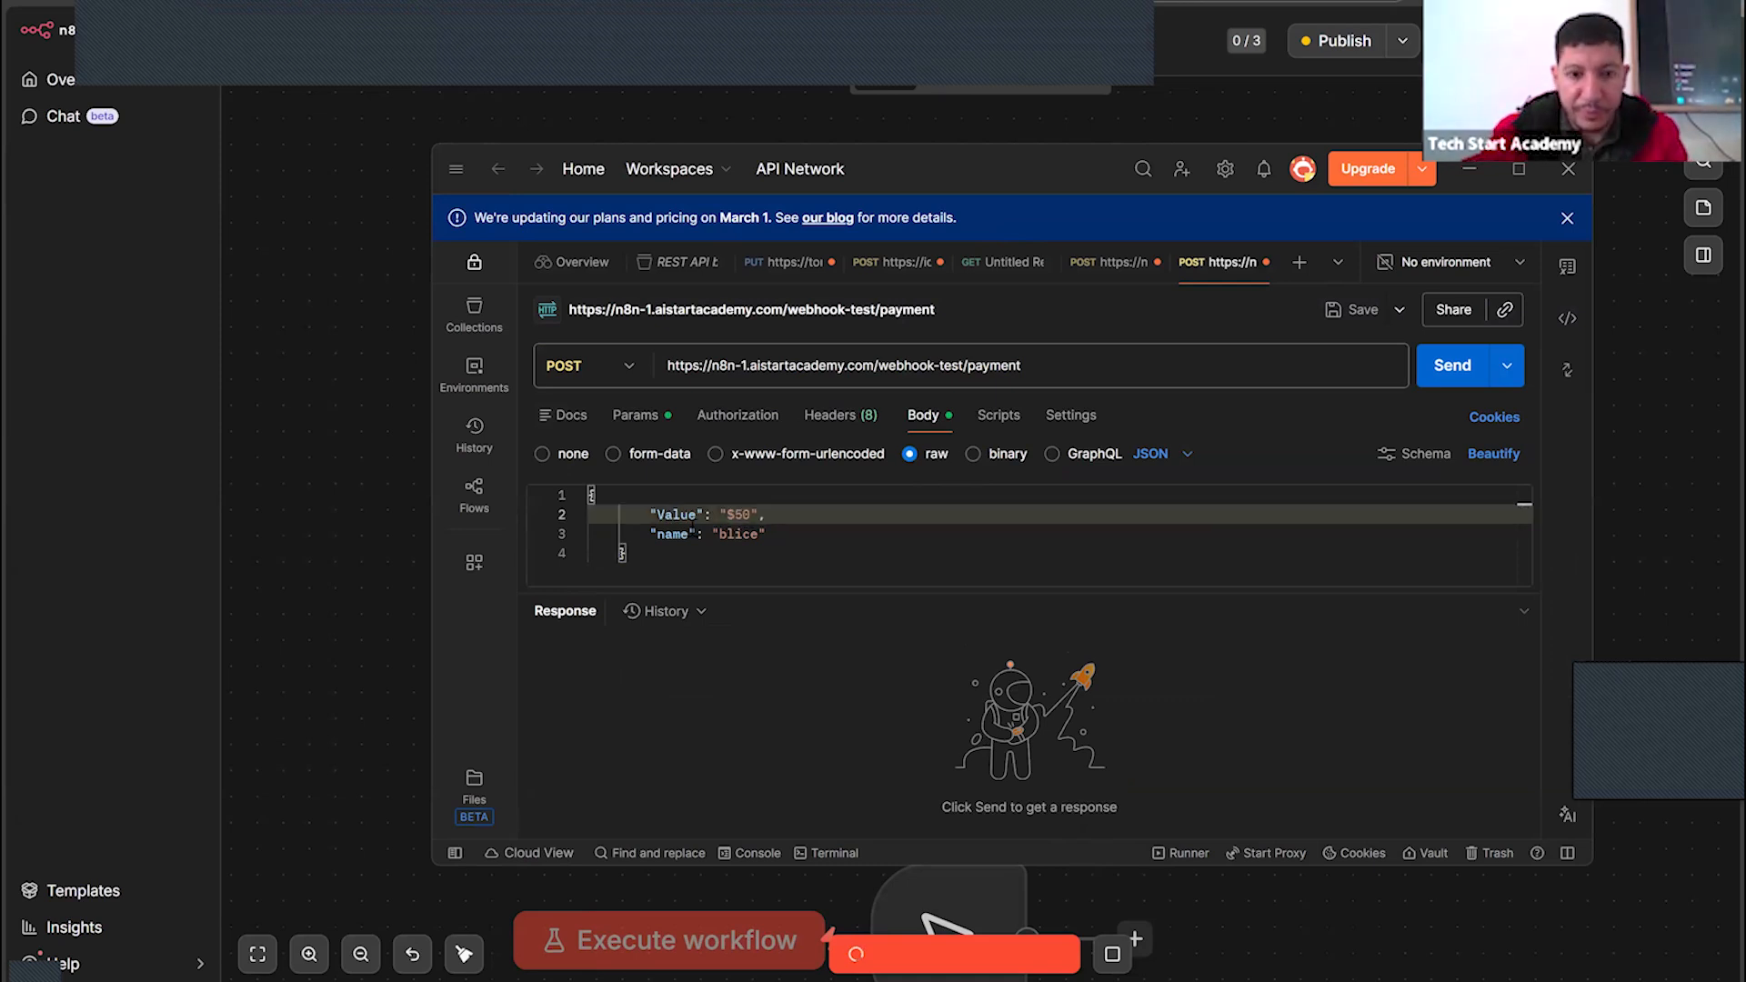
left_click_drag(766, 533, 650, 533)
double_click(684, 534)
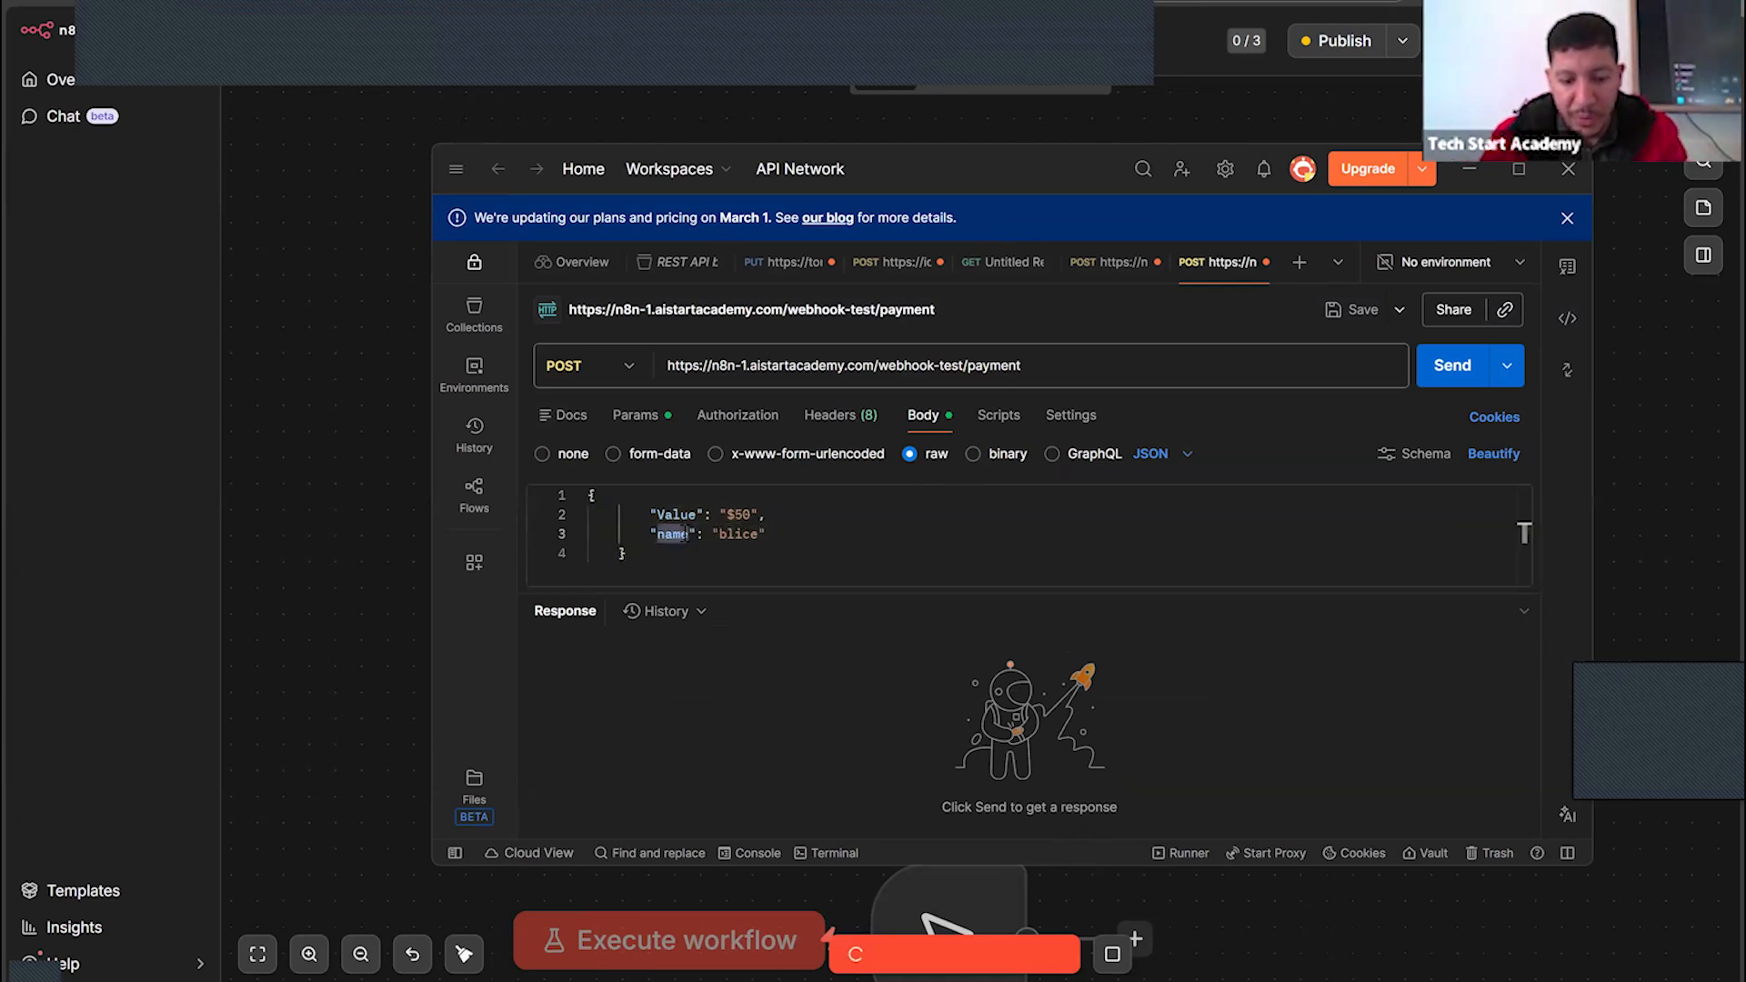
double_click(738, 534)
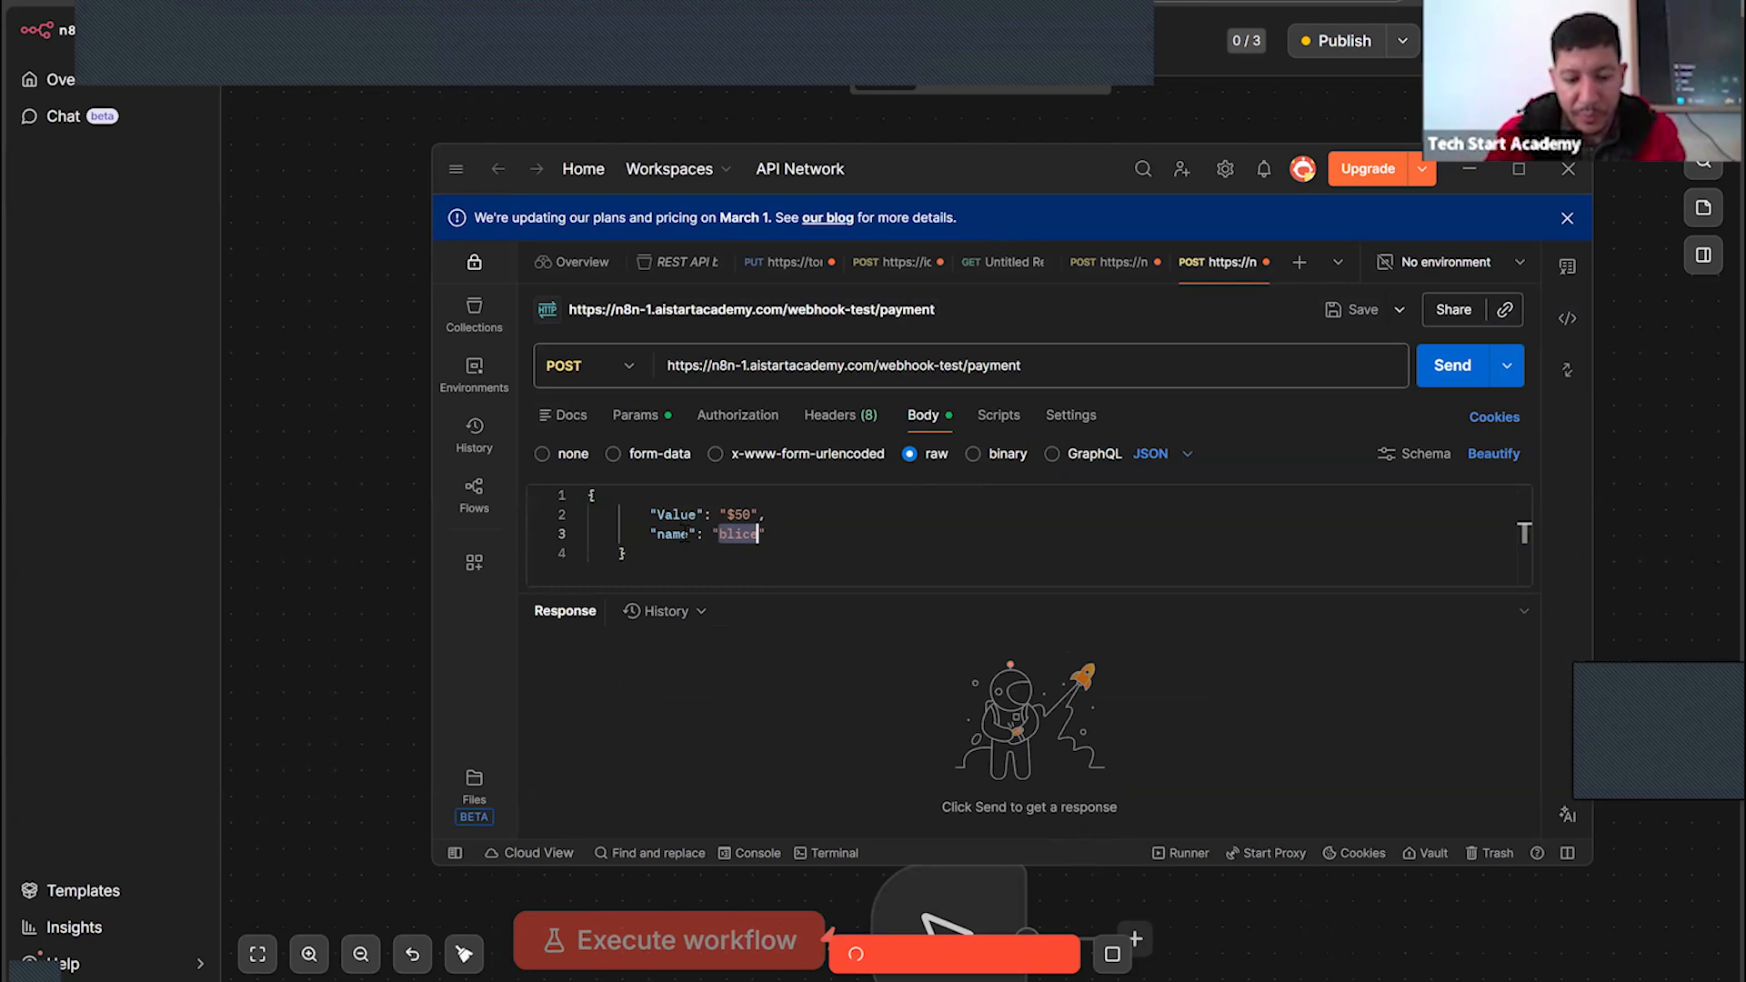
type("LEX")
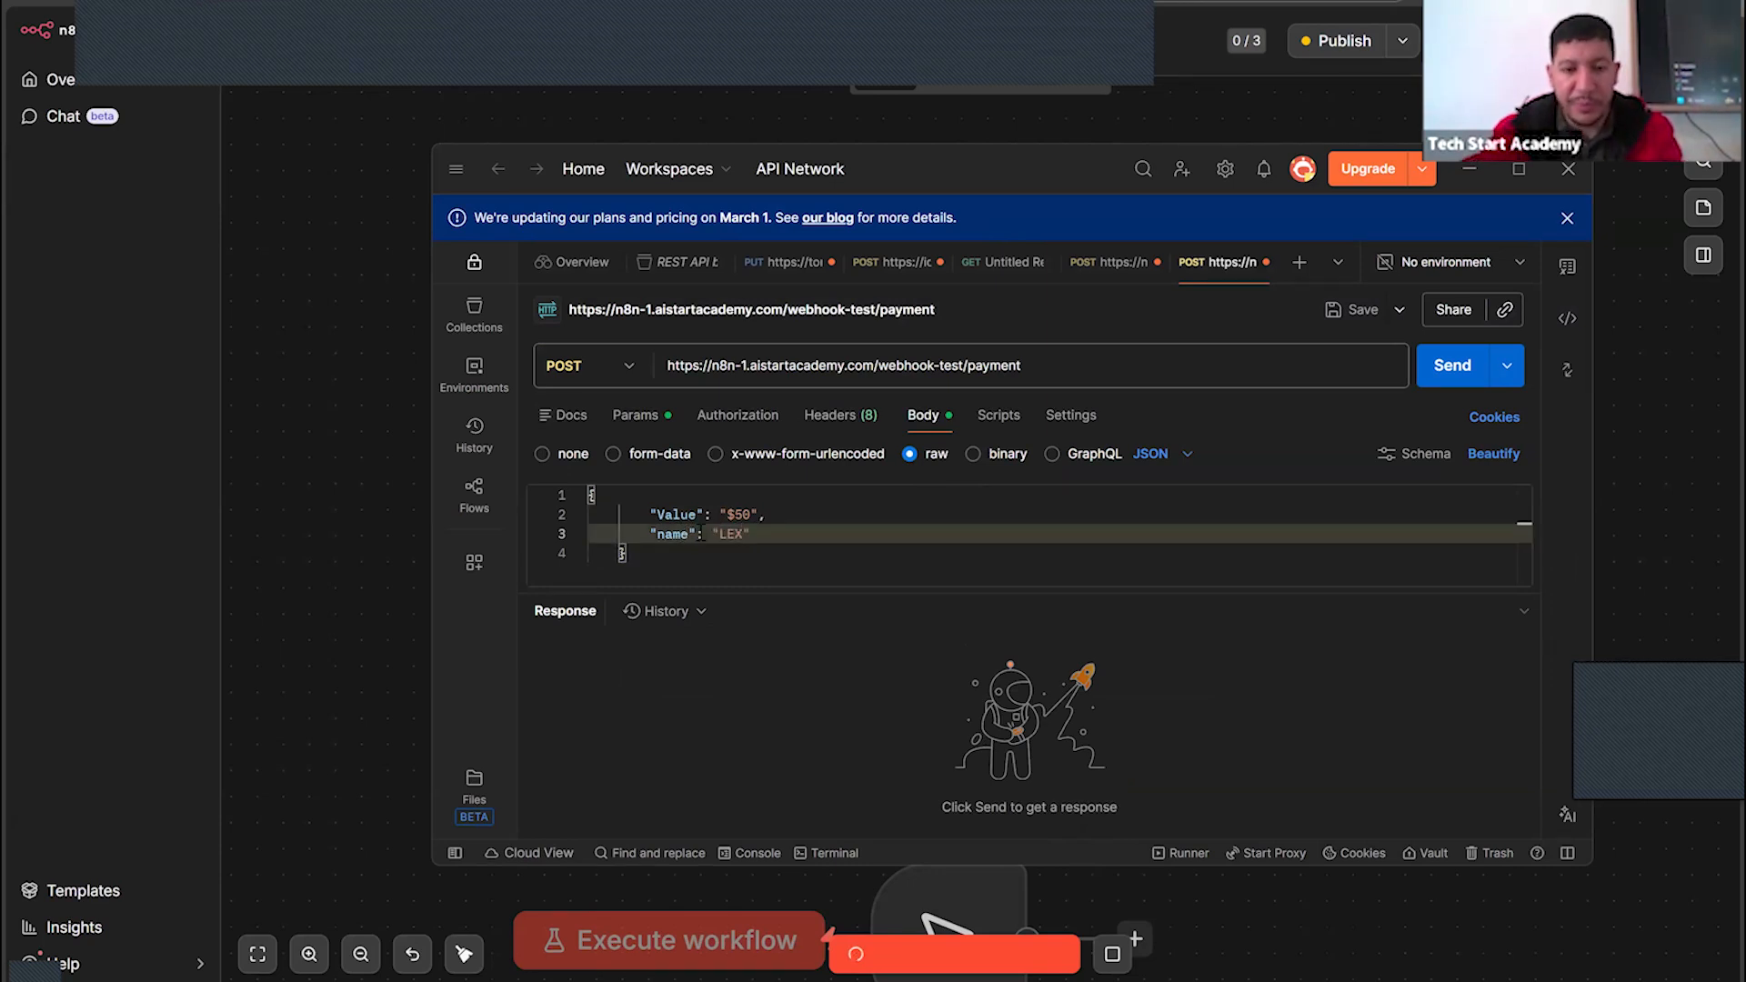
key("End")
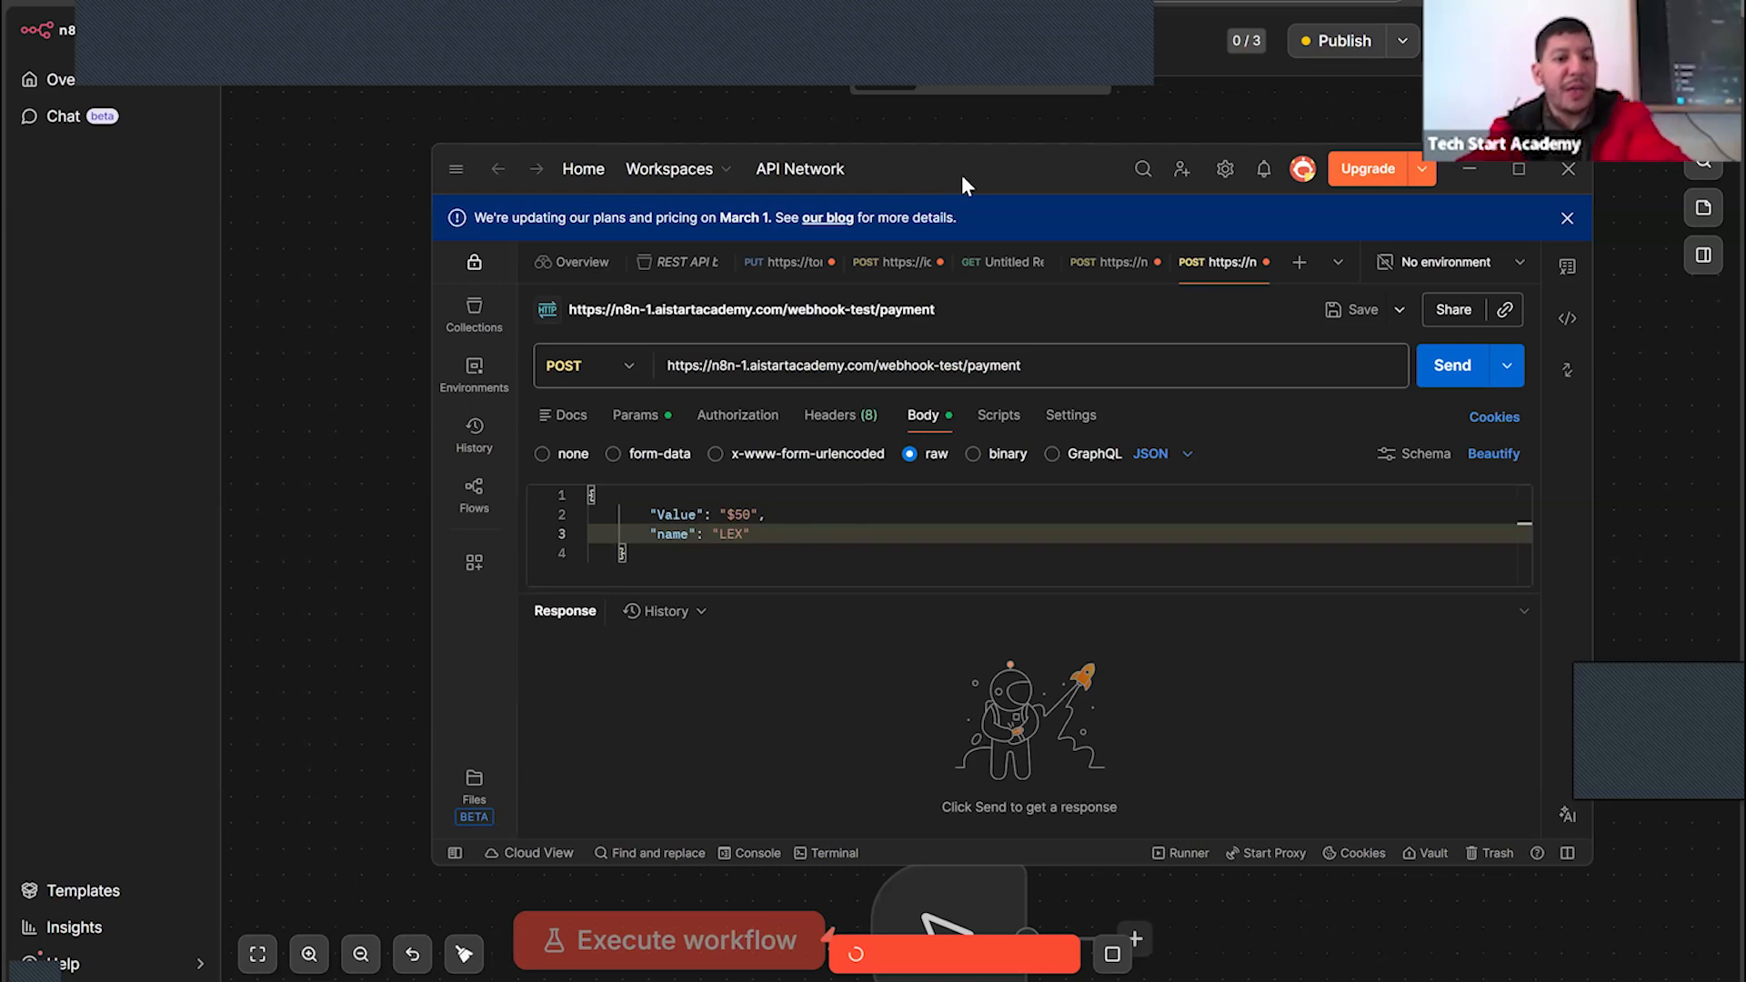
Send the POST request with its JSON body to the waiting n8n test webhook
left_click_drag(962, 175, 1039, 237)
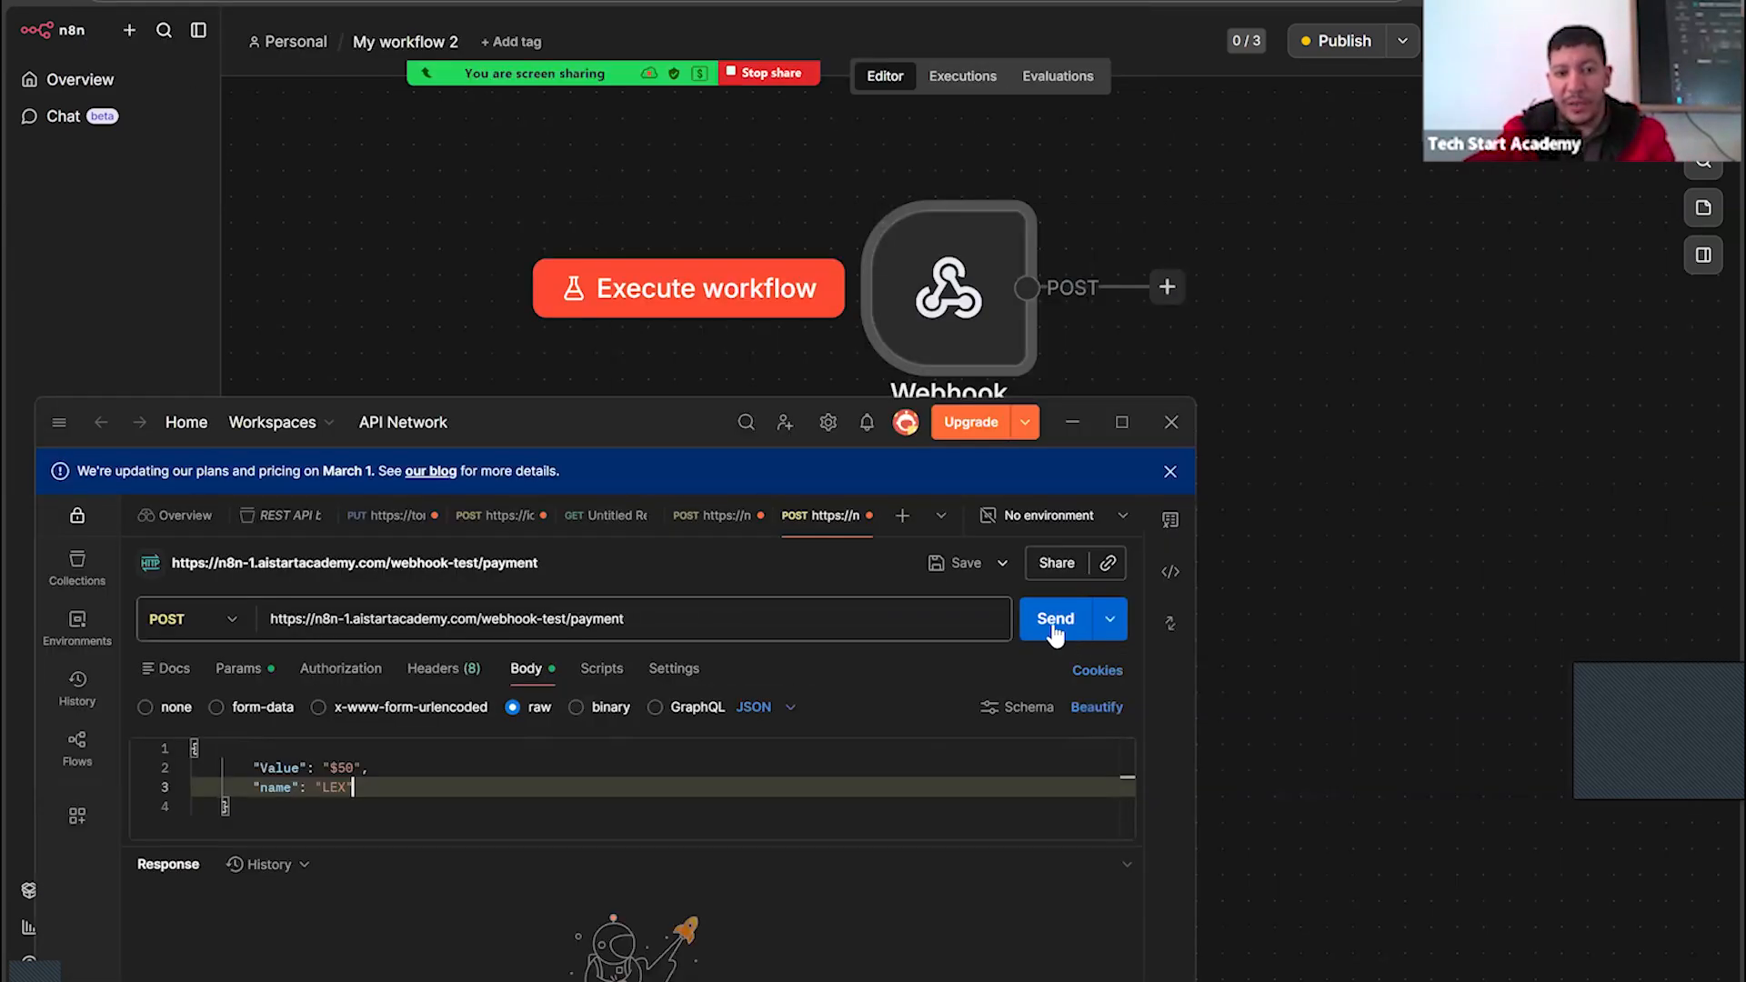
left_click(1054, 628)
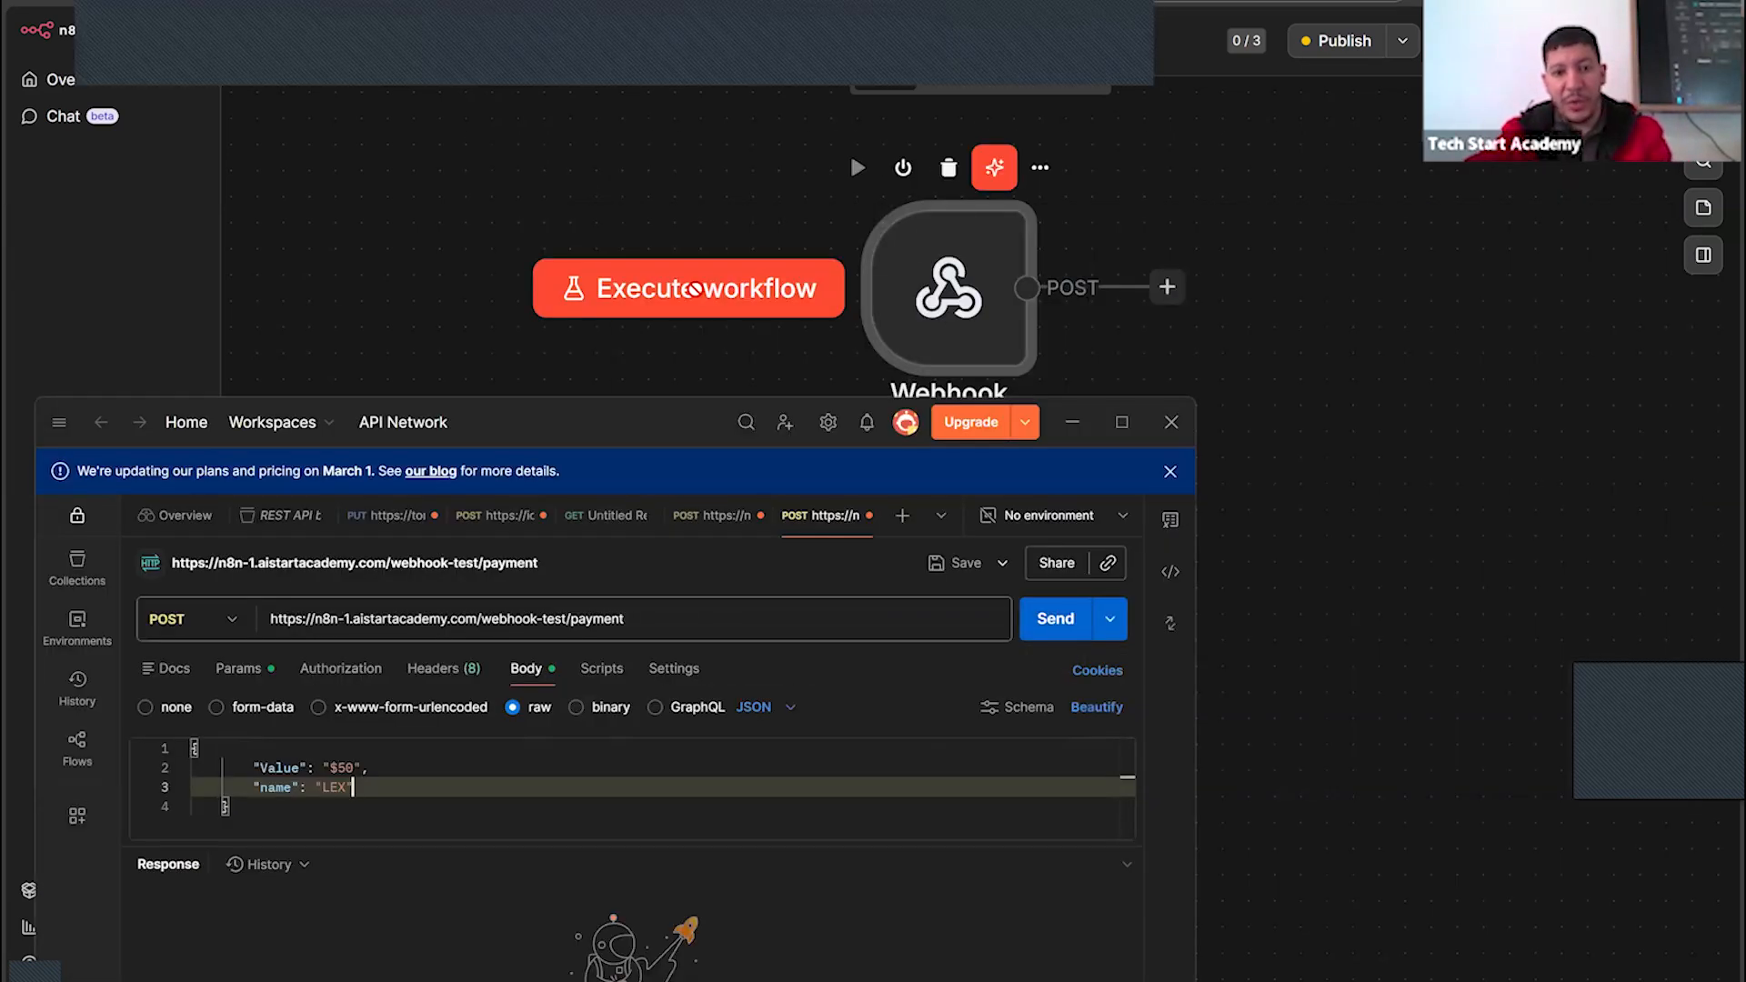
left_click(1048, 620)
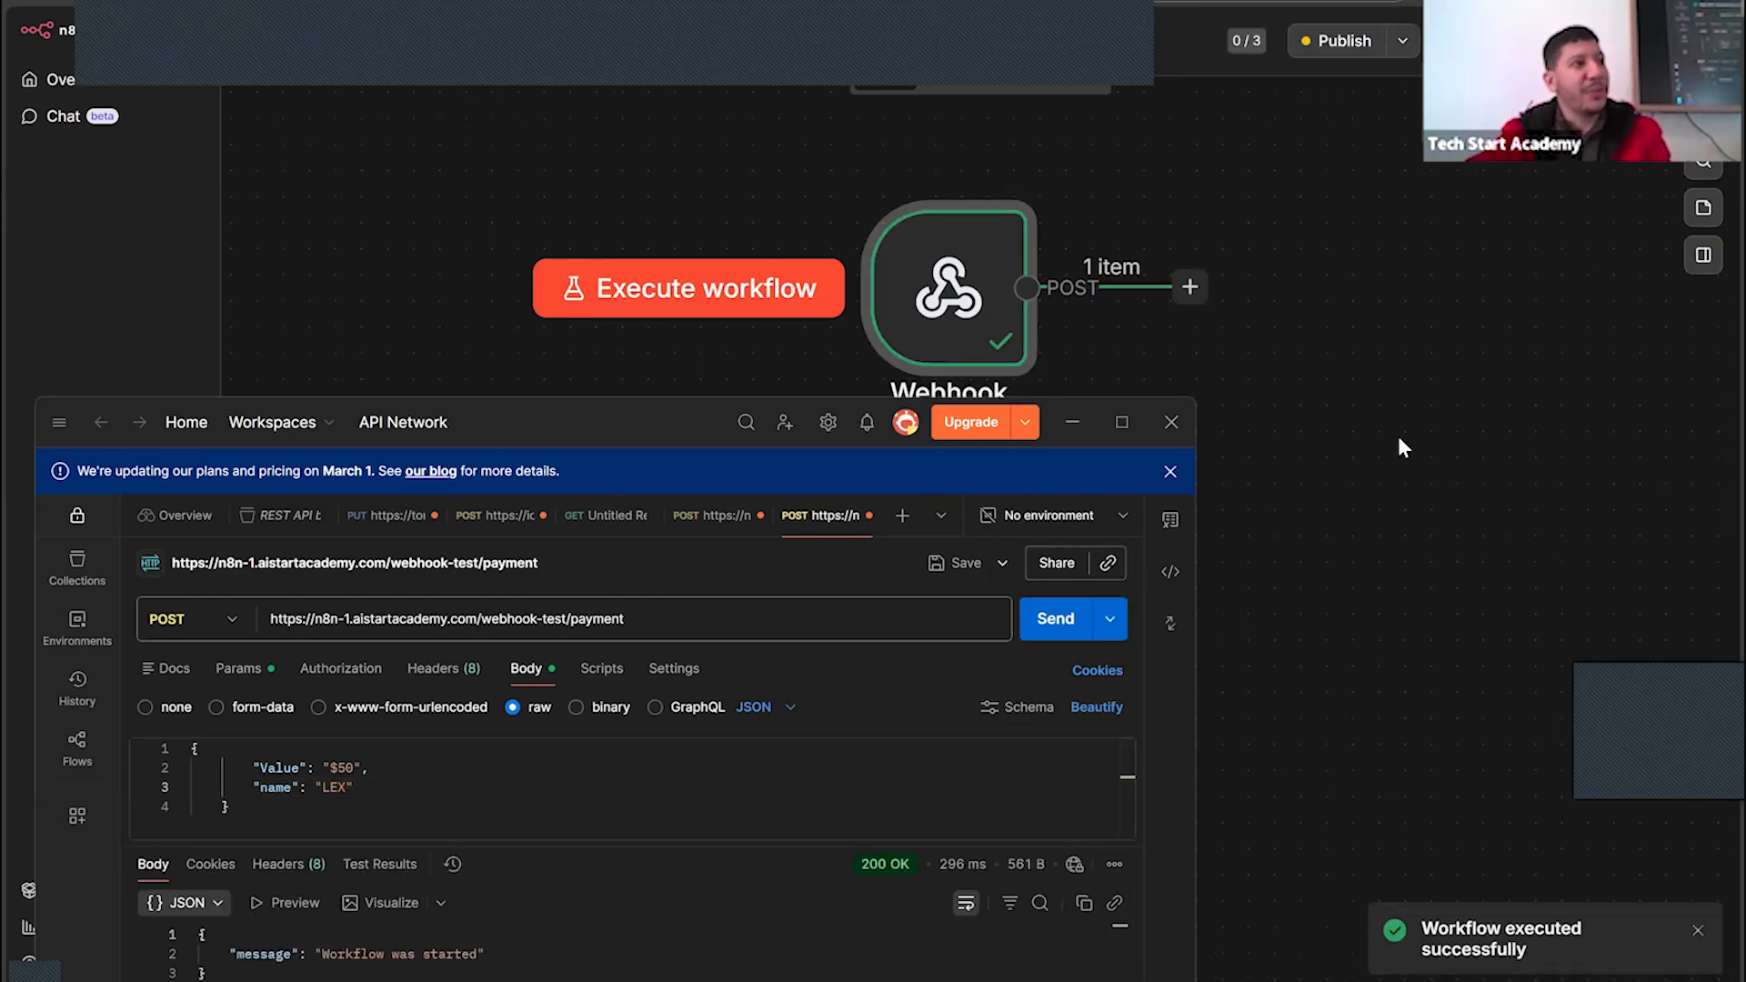
Switch back to n8n and examine the Webhook node's output data from the received test request
left_click_drag(671, 446, 1378, 552)
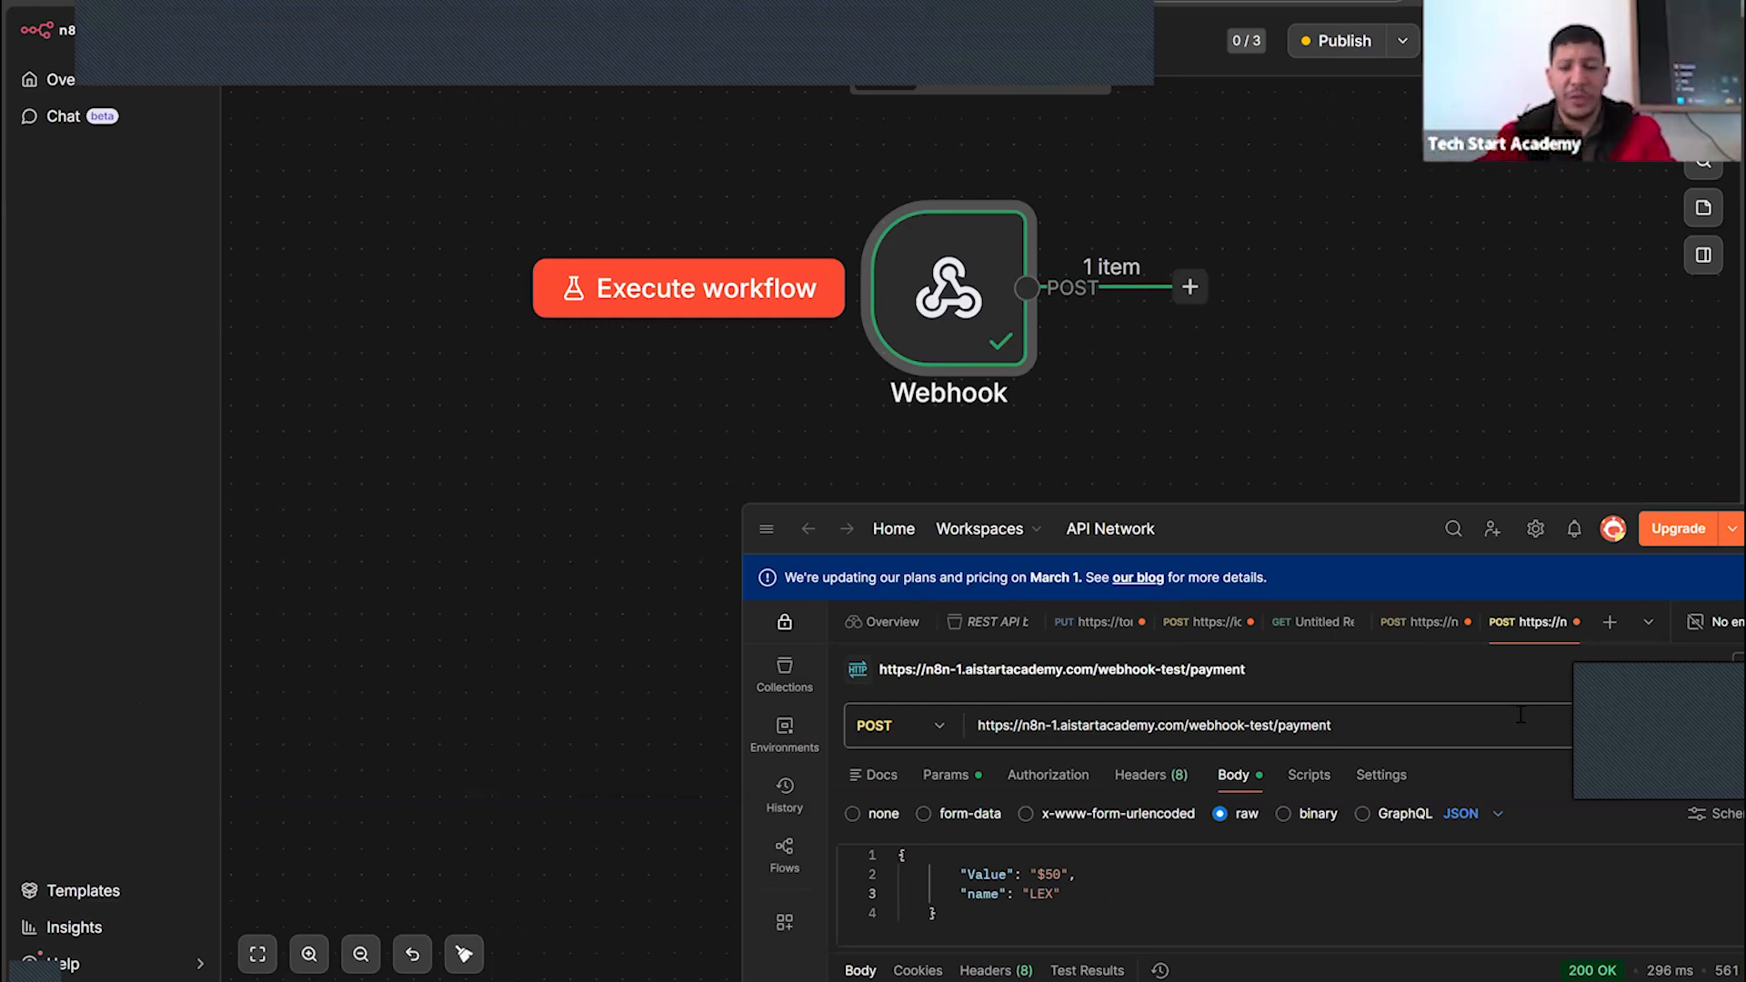
left_click_drag(1262, 509, 807, 488)
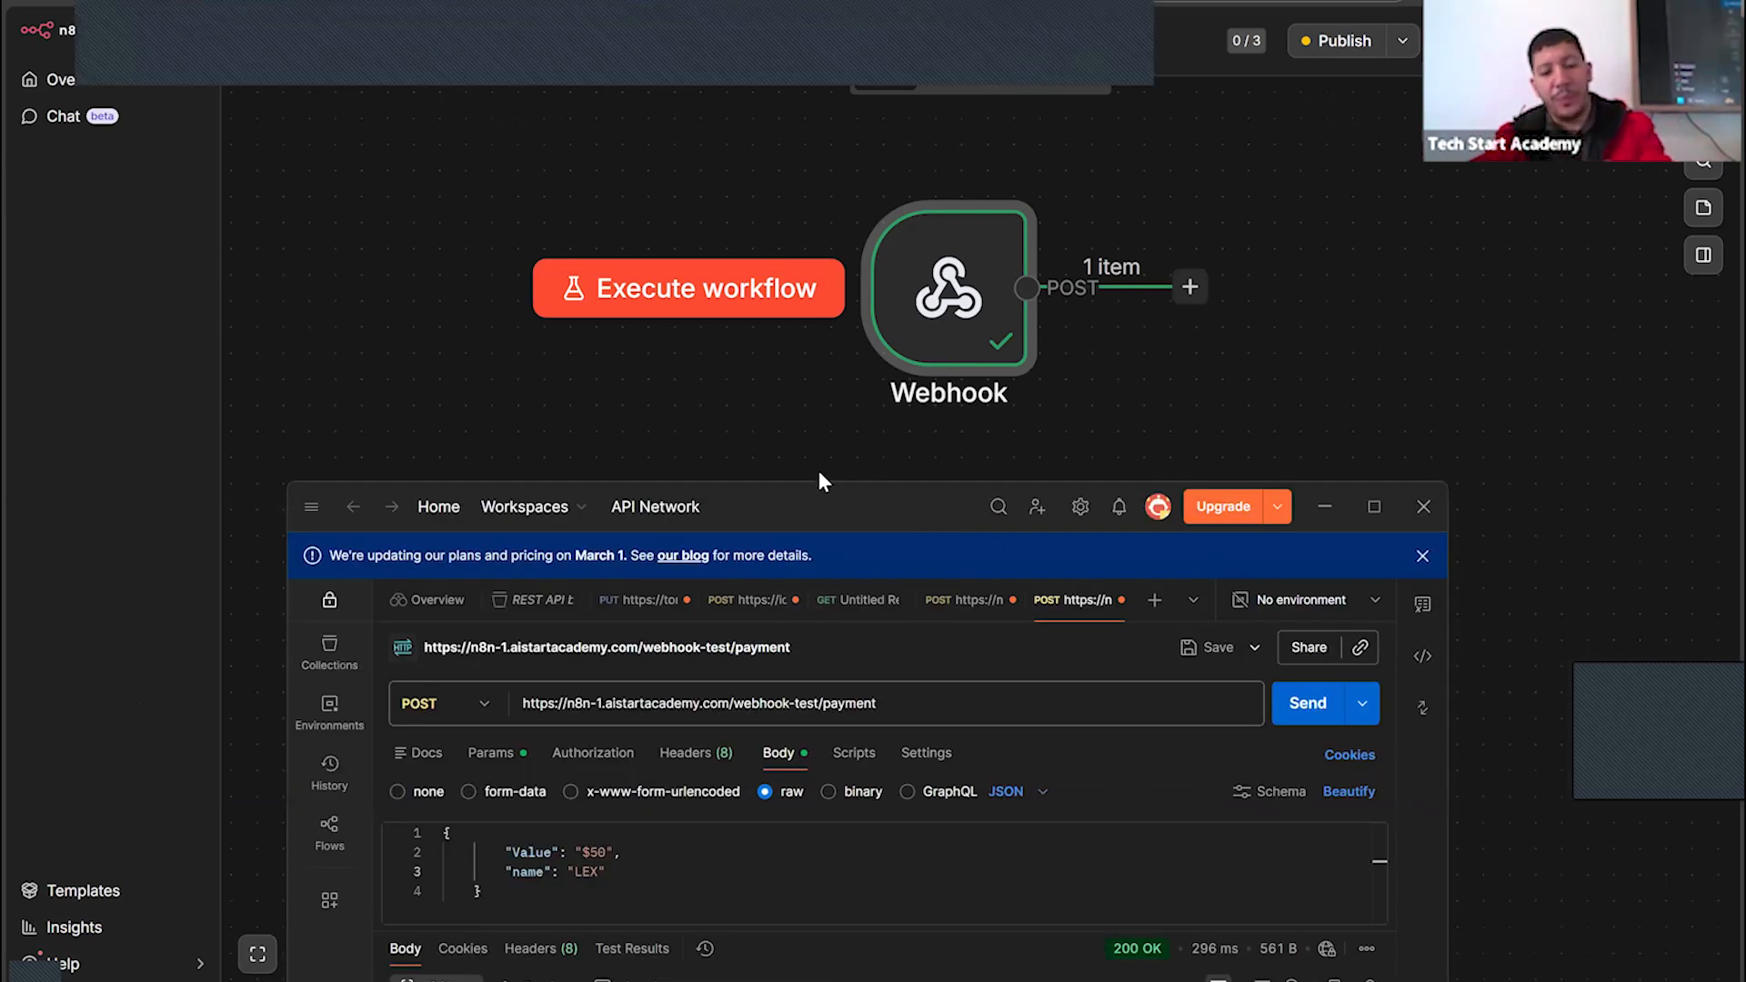
left_click_drag(832, 495, 519, 435)
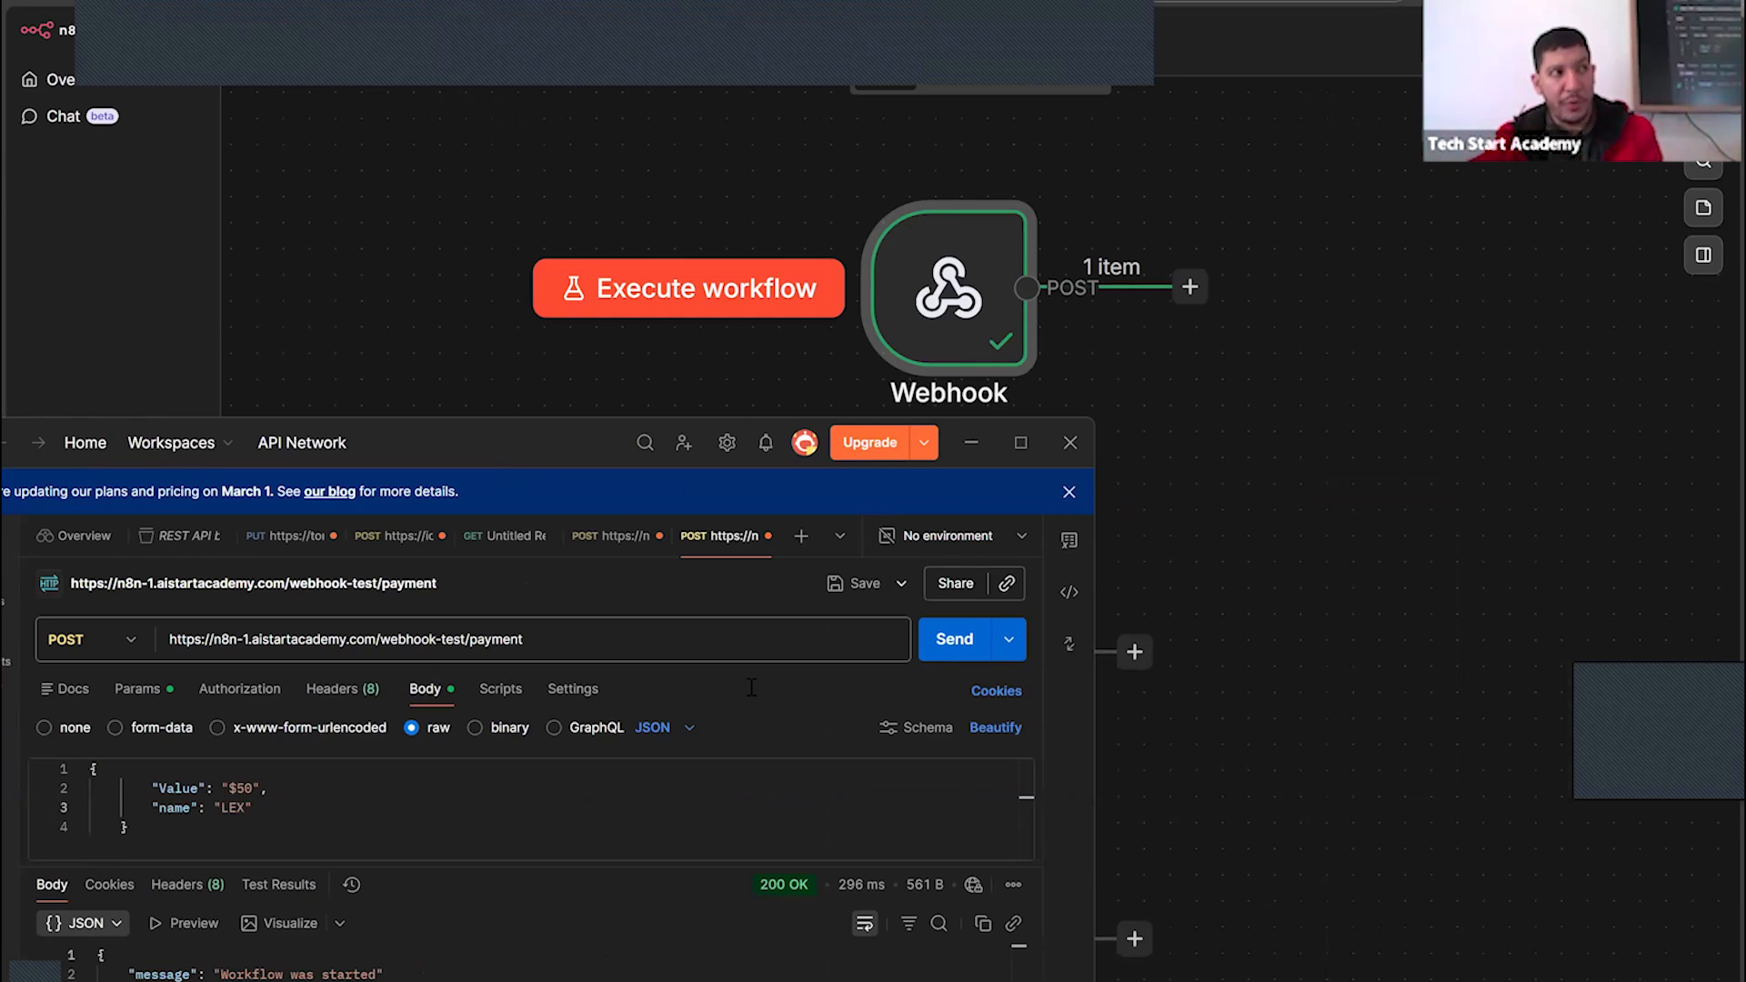
left_click_drag(527, 439, 745, 415)
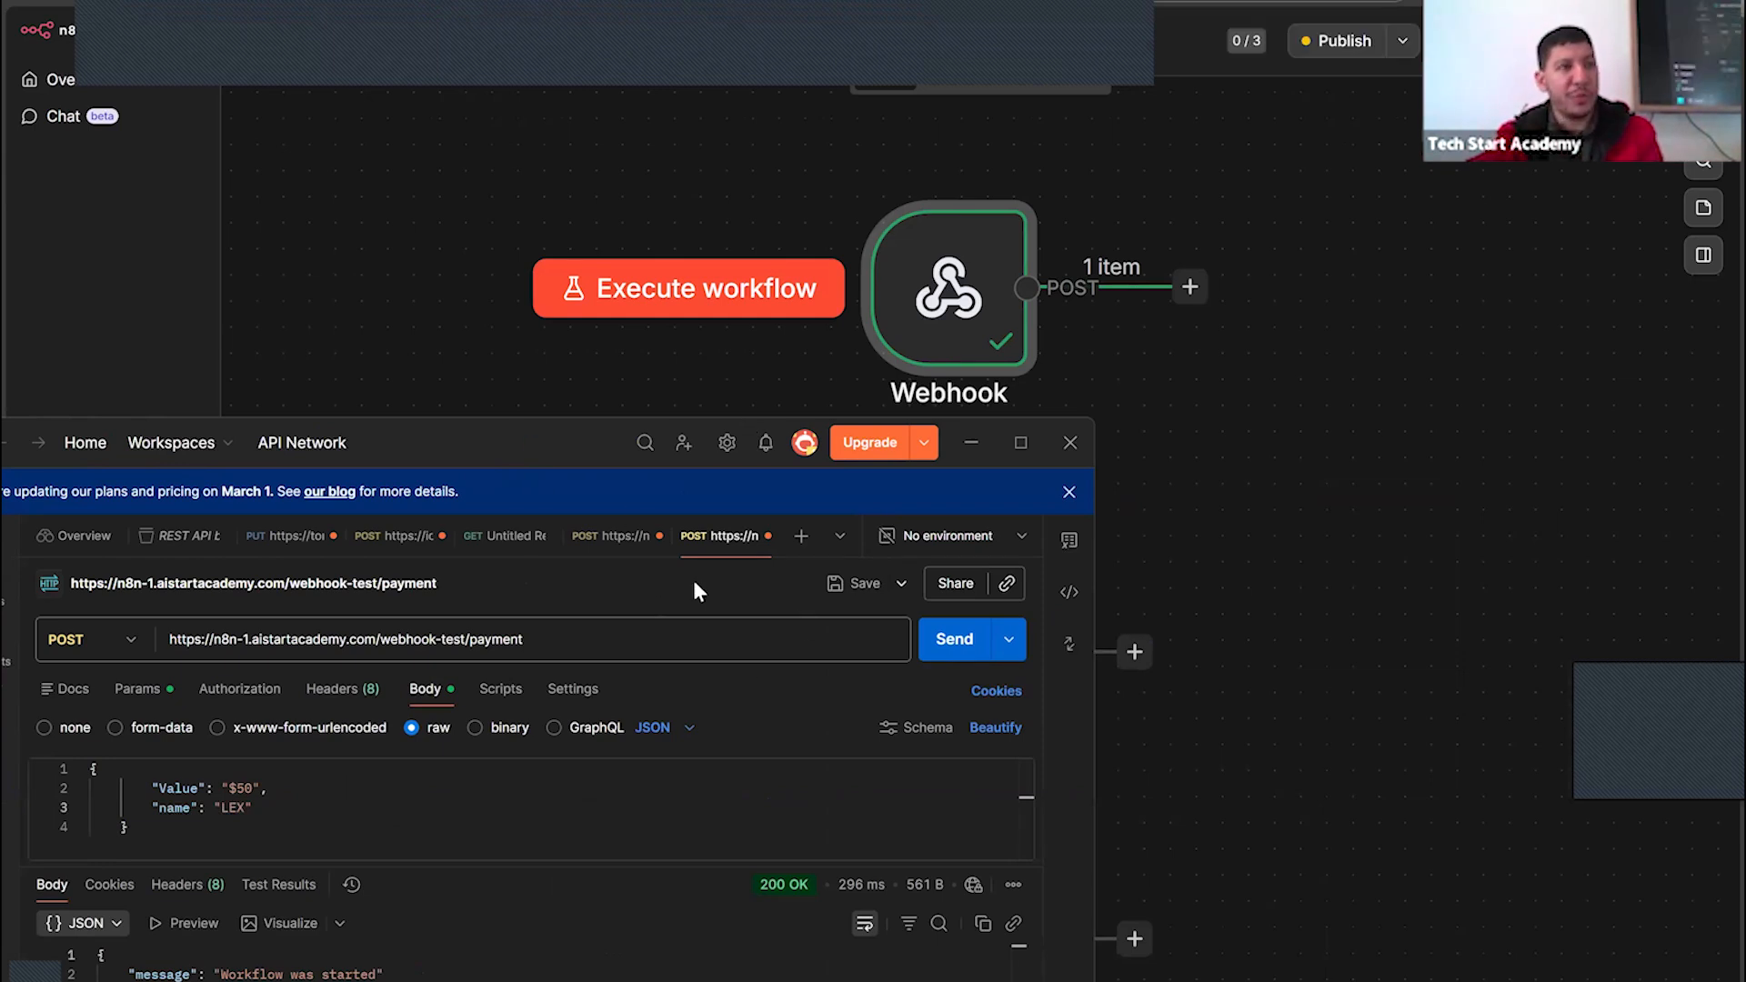
left_click(1306, 253)
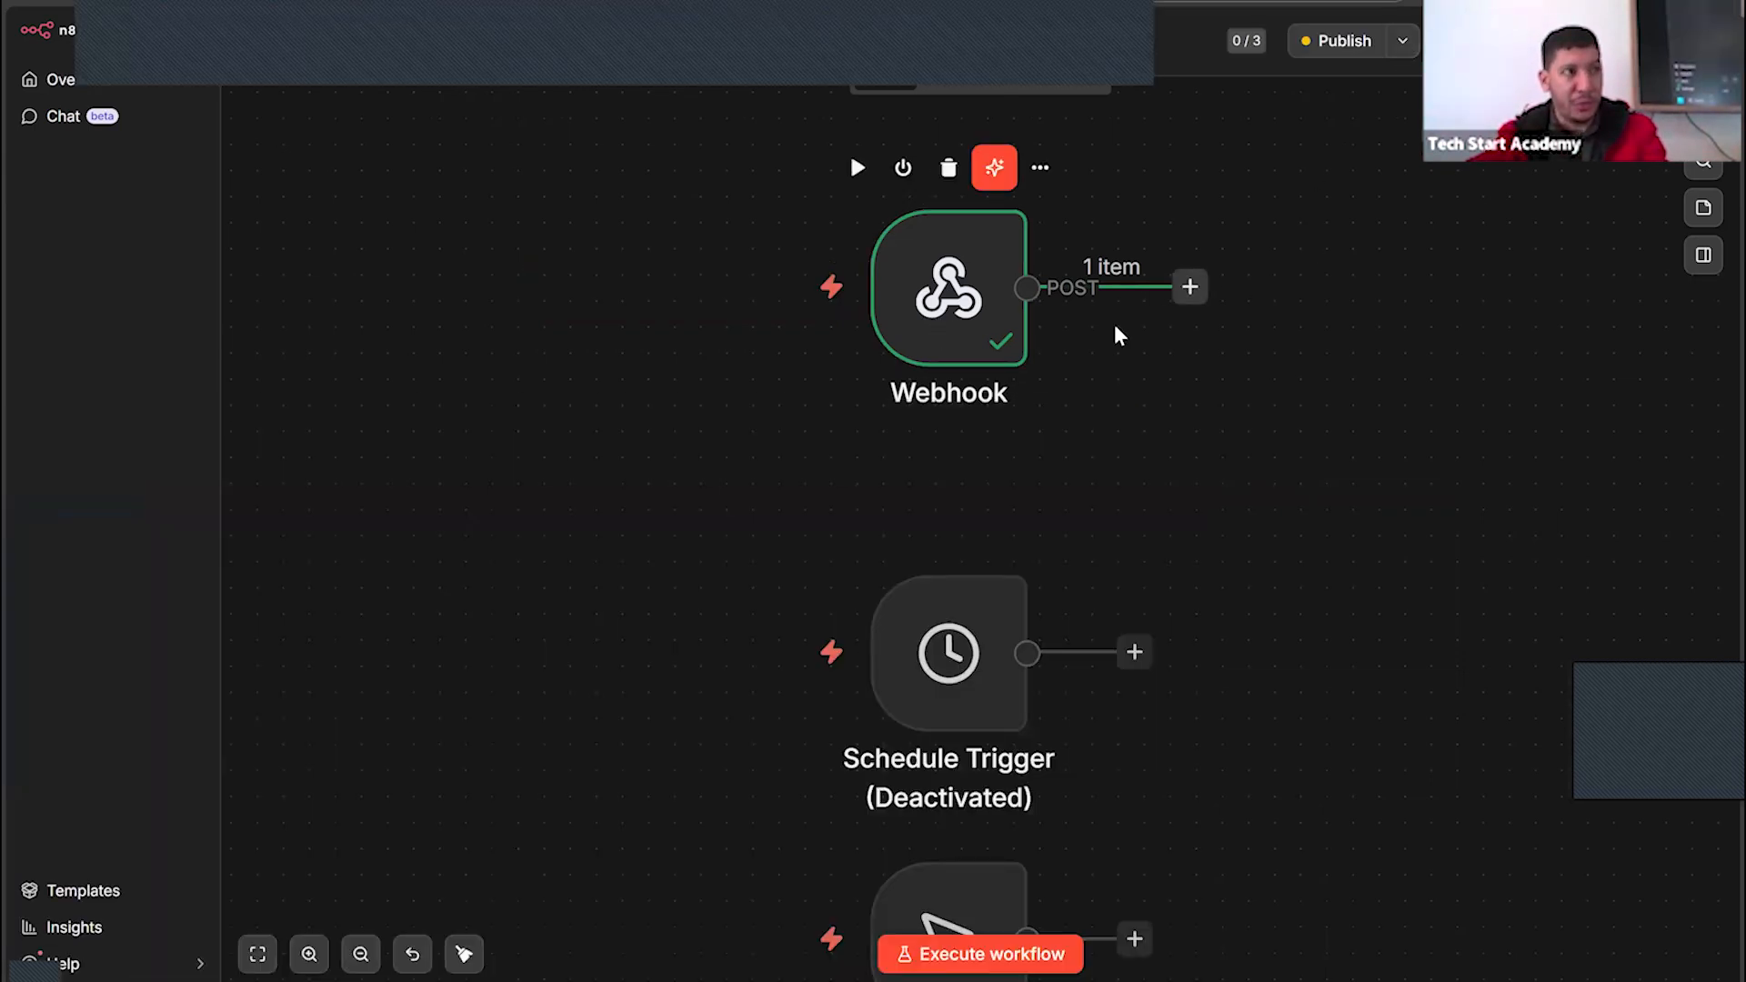
double_click(960, 273)
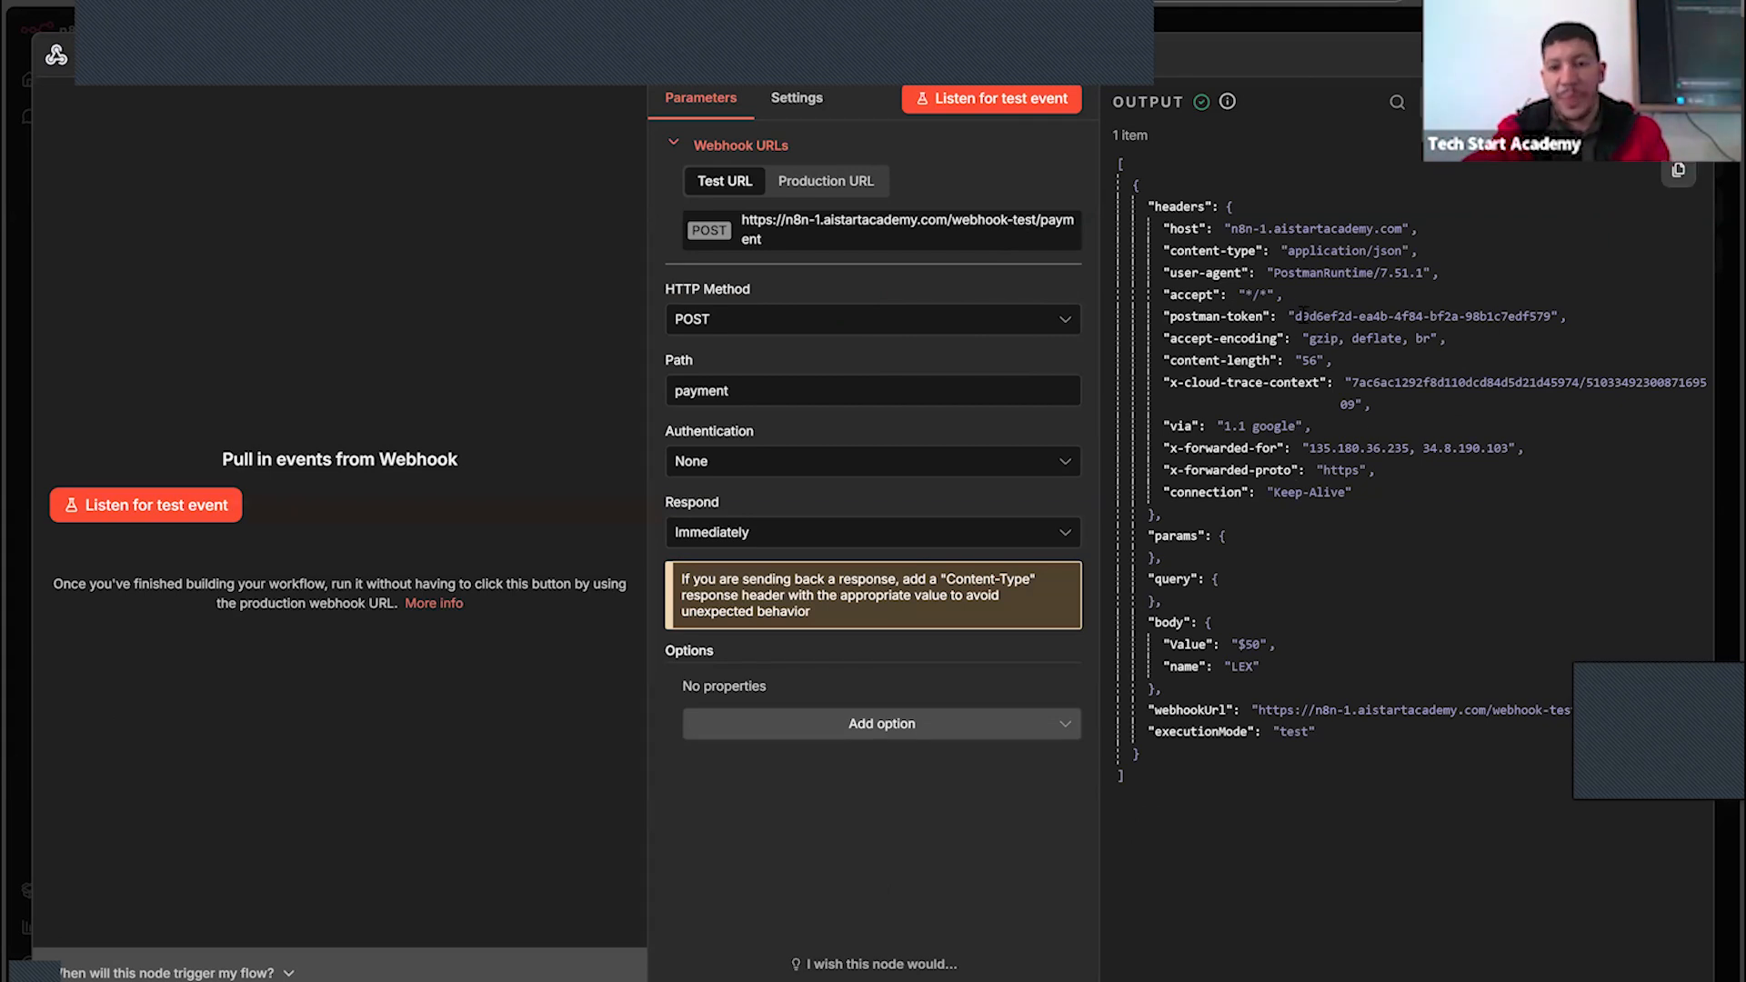
left_click_drag(1150, 196, 1326, 785)
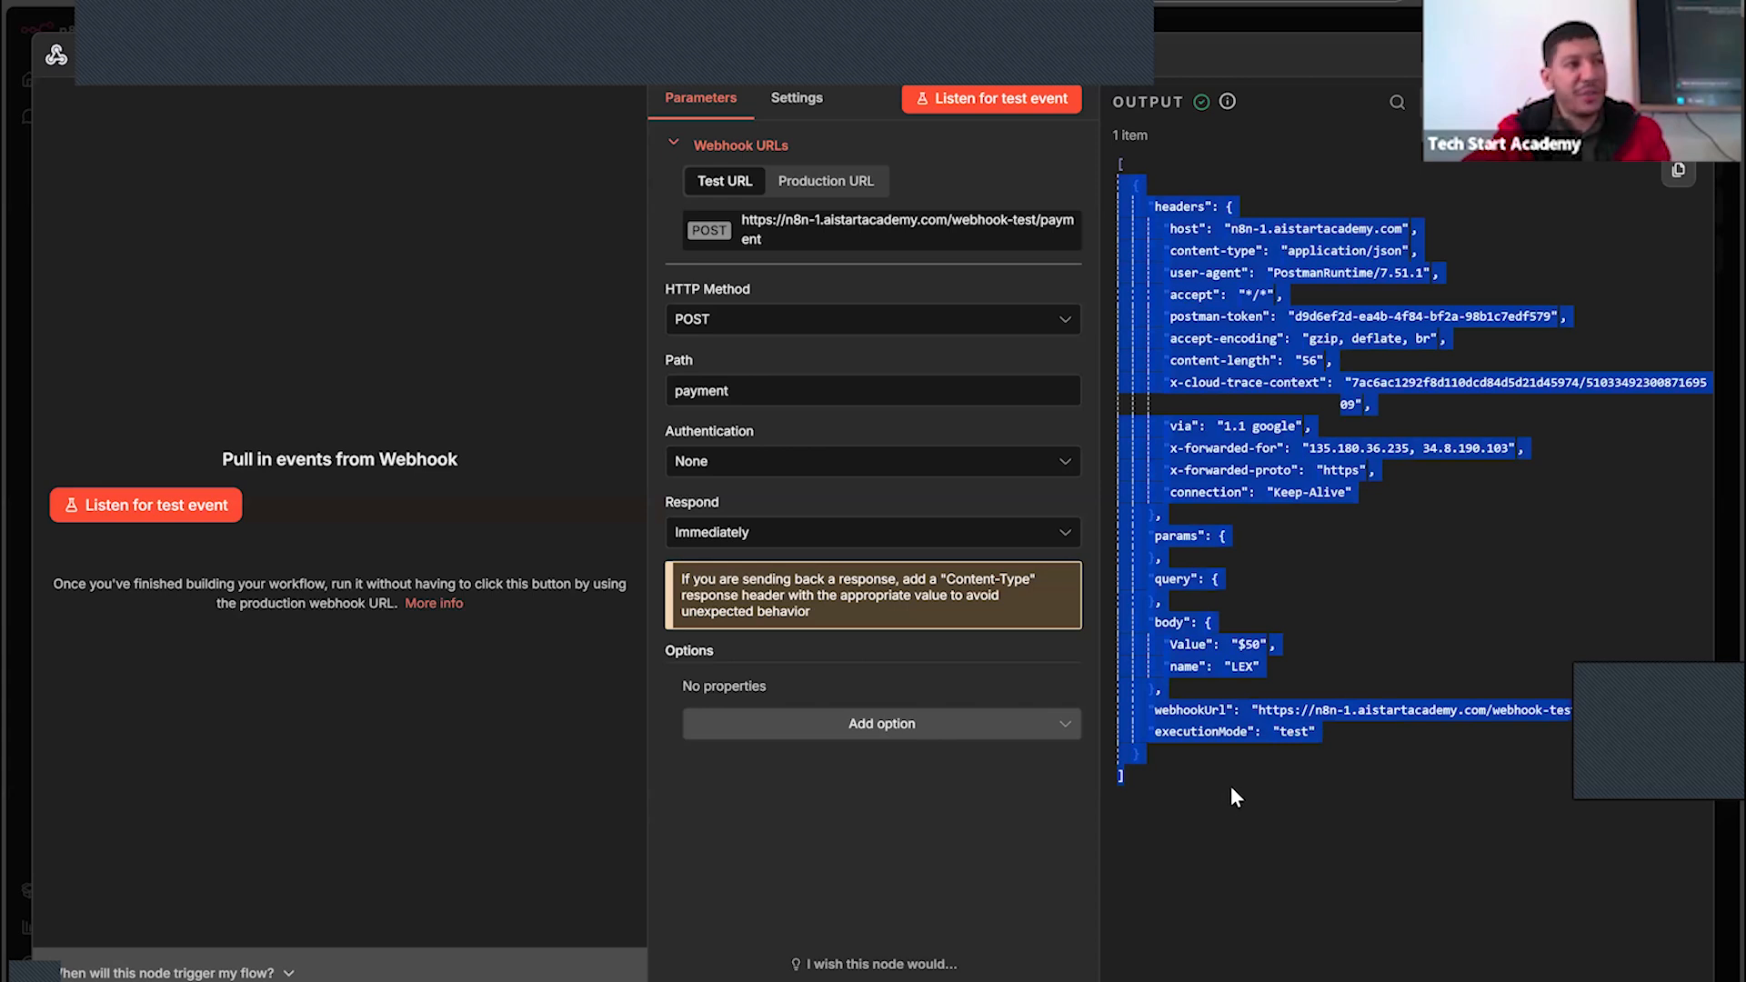
Examine the headers and the body object, with its Value and name entries, in the Webhook node's JSON output
left_click(1171, 764)
key("ctrl+a")
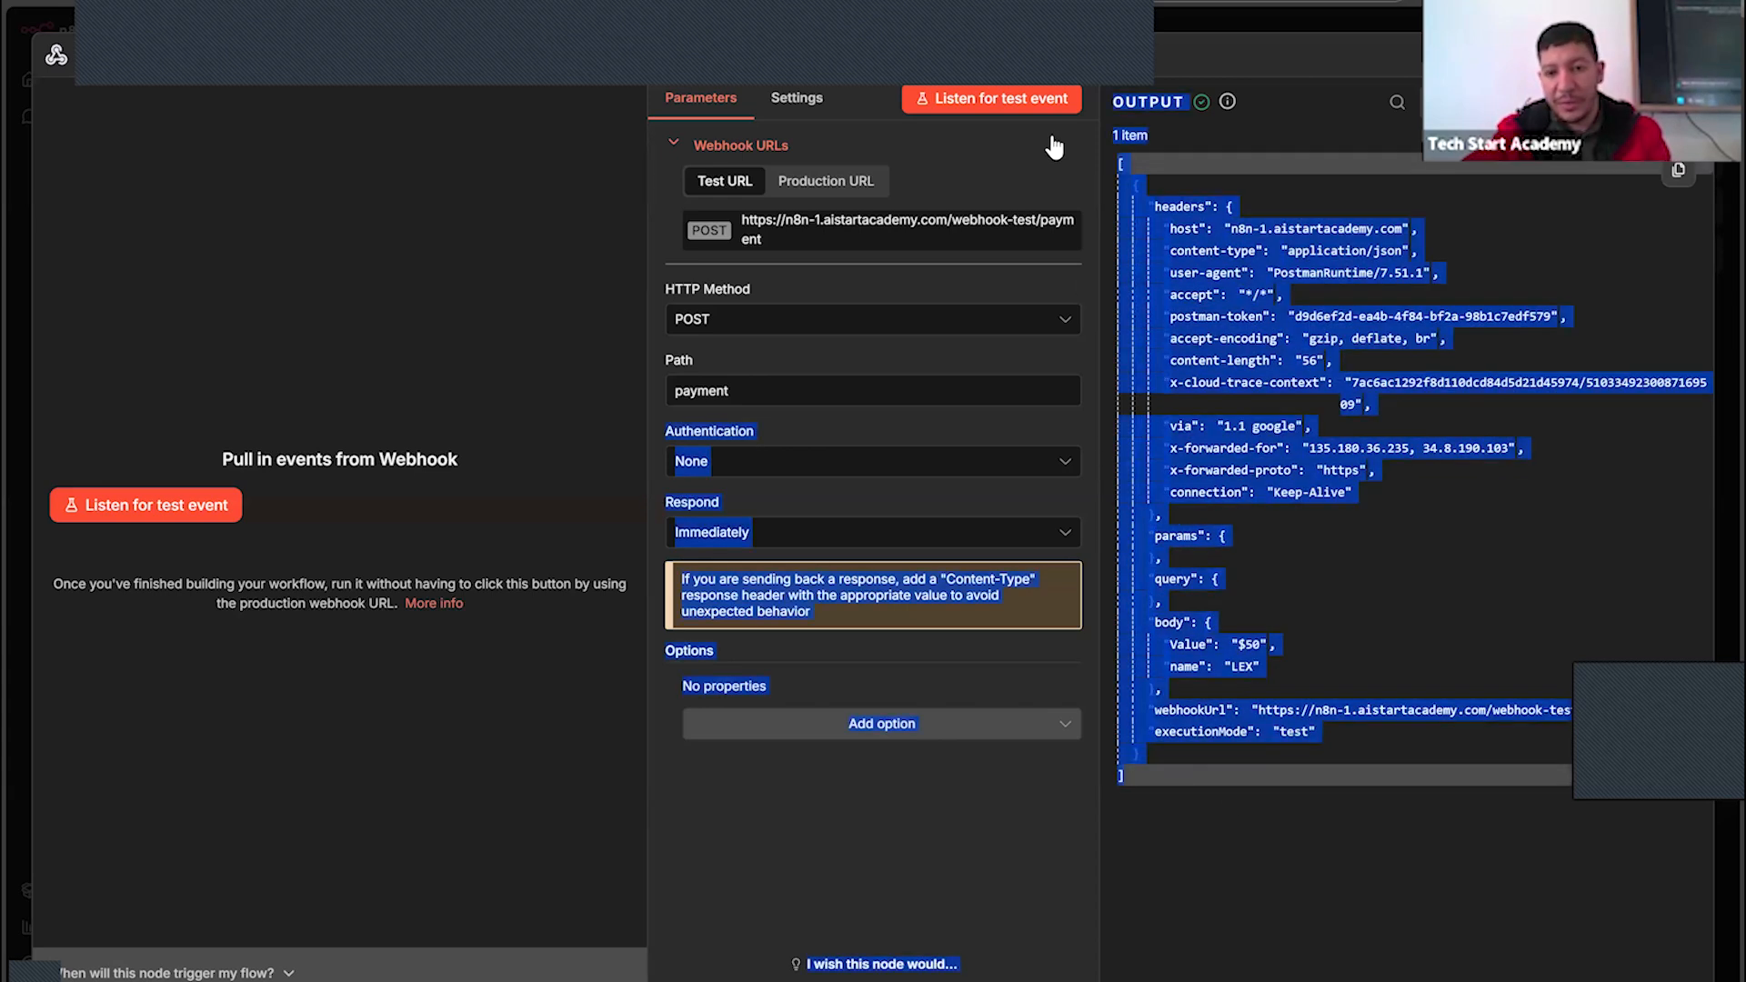
left_click(1182, 360)
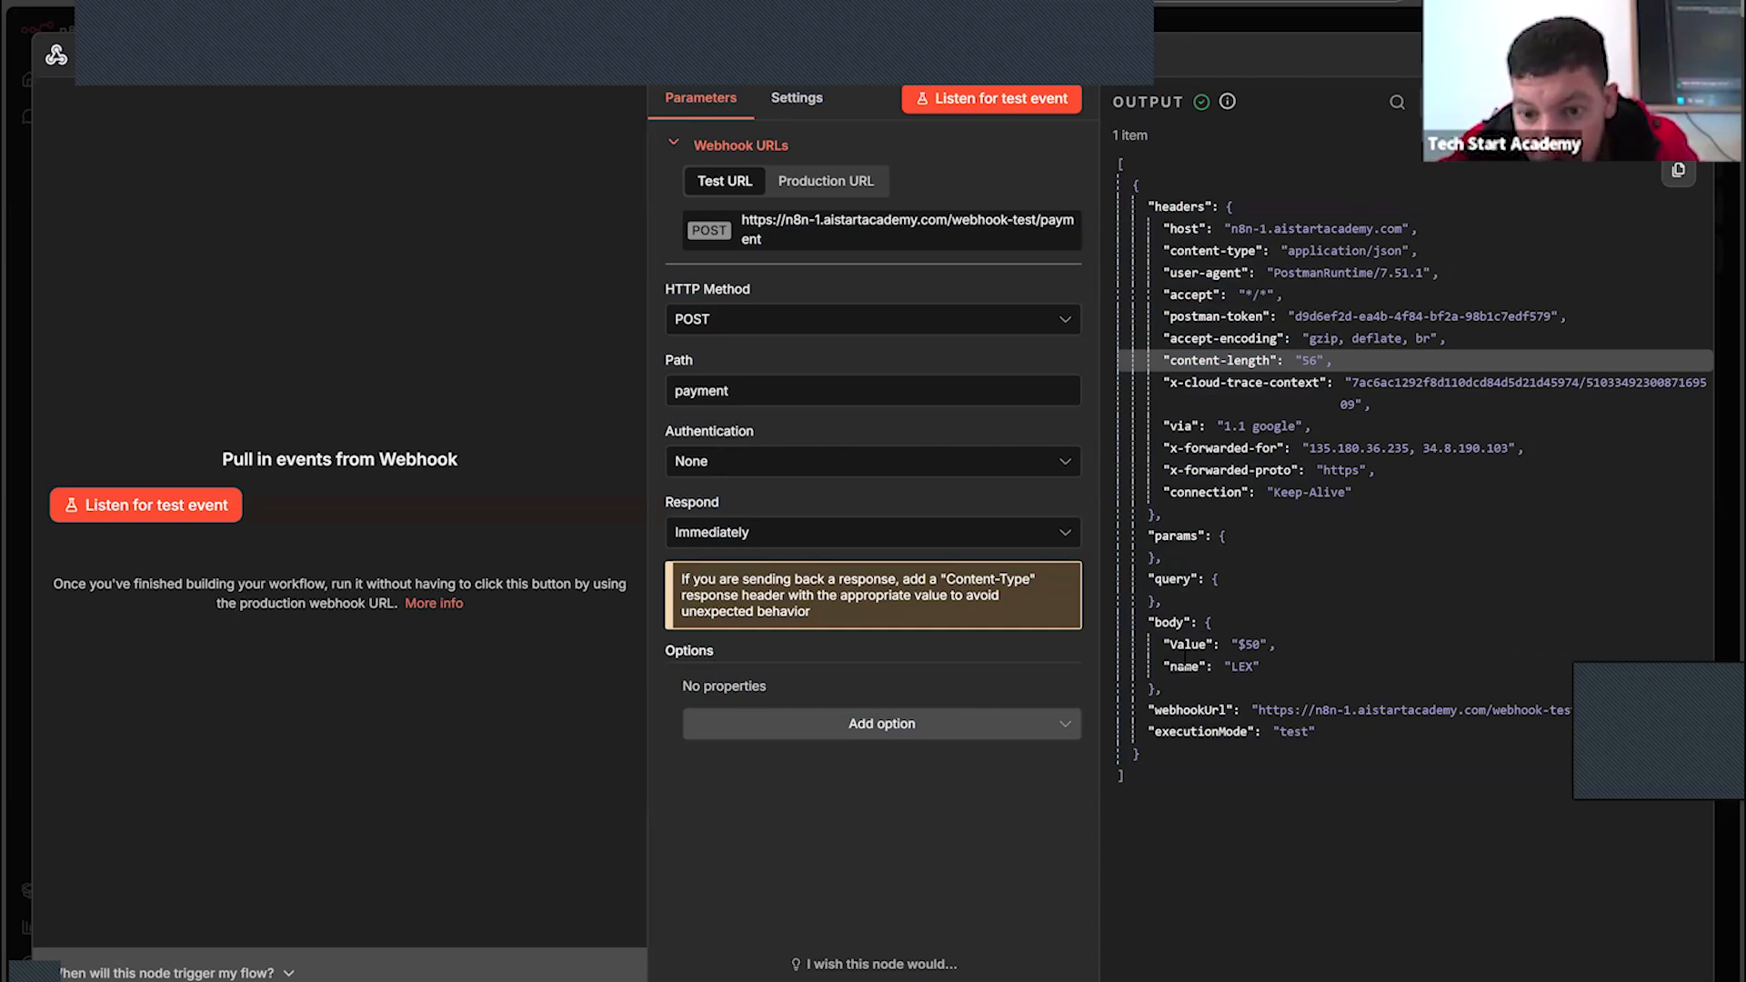
left_click(1206, 644)
left_click_drag(1149, 622, 1207, 682)
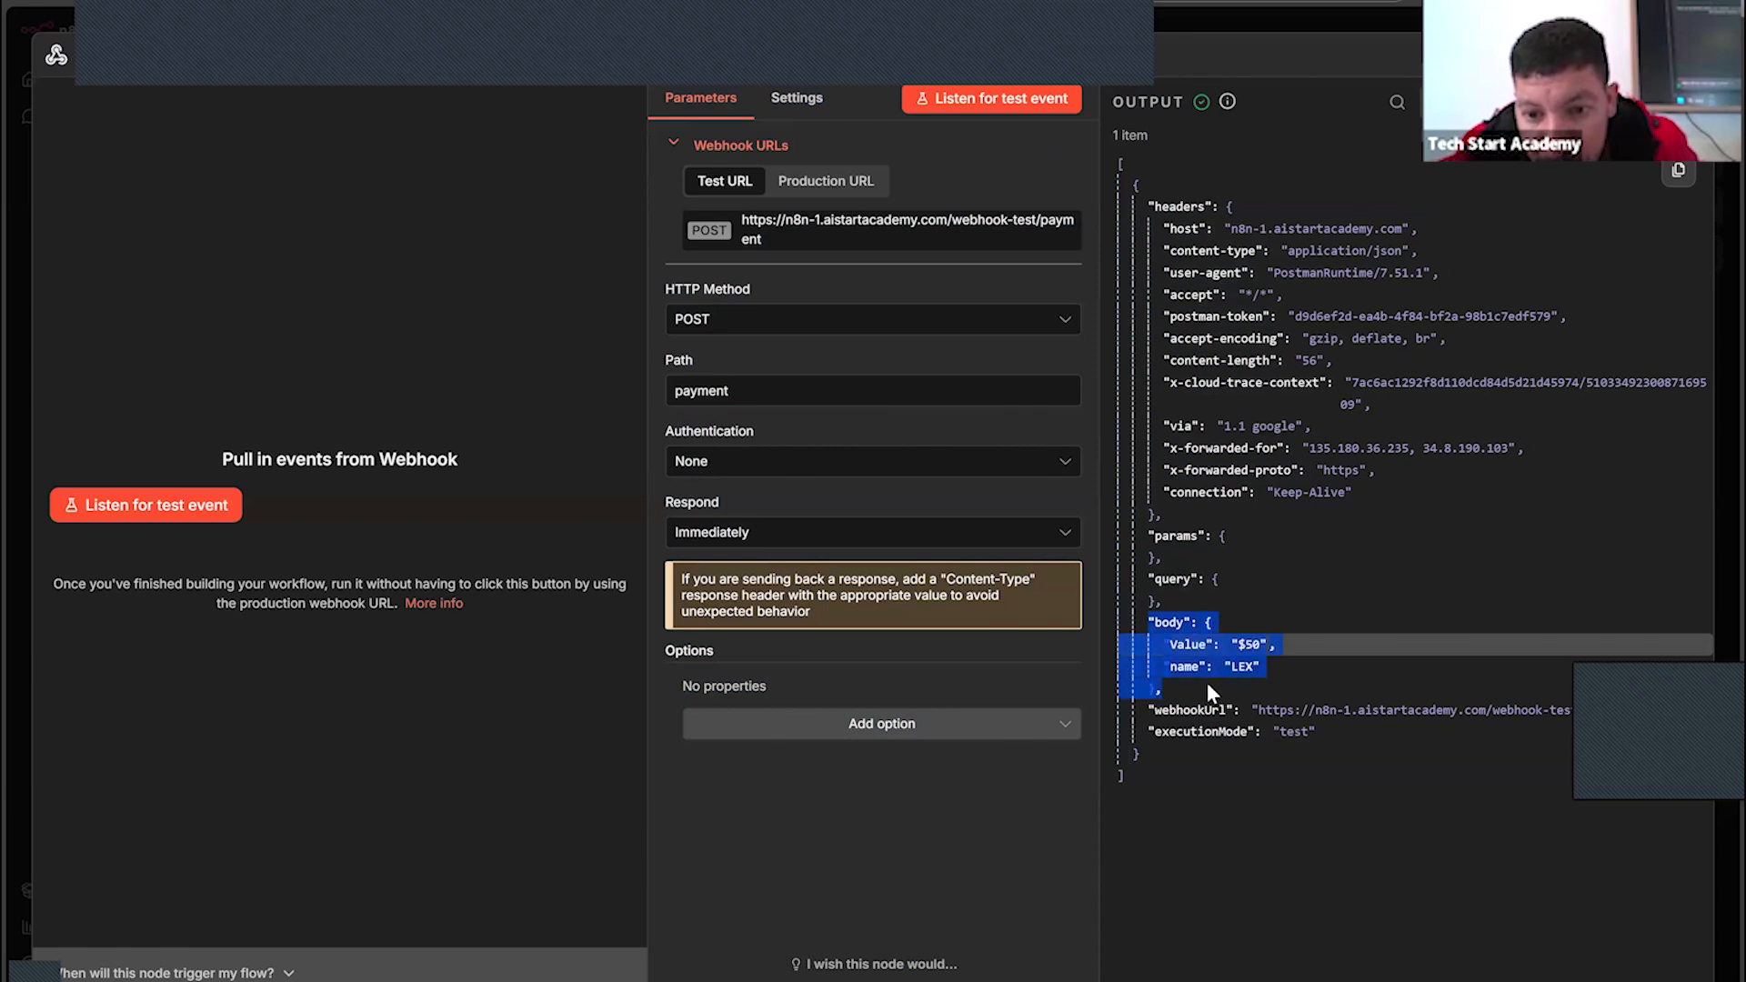
left_click(1171, 627)
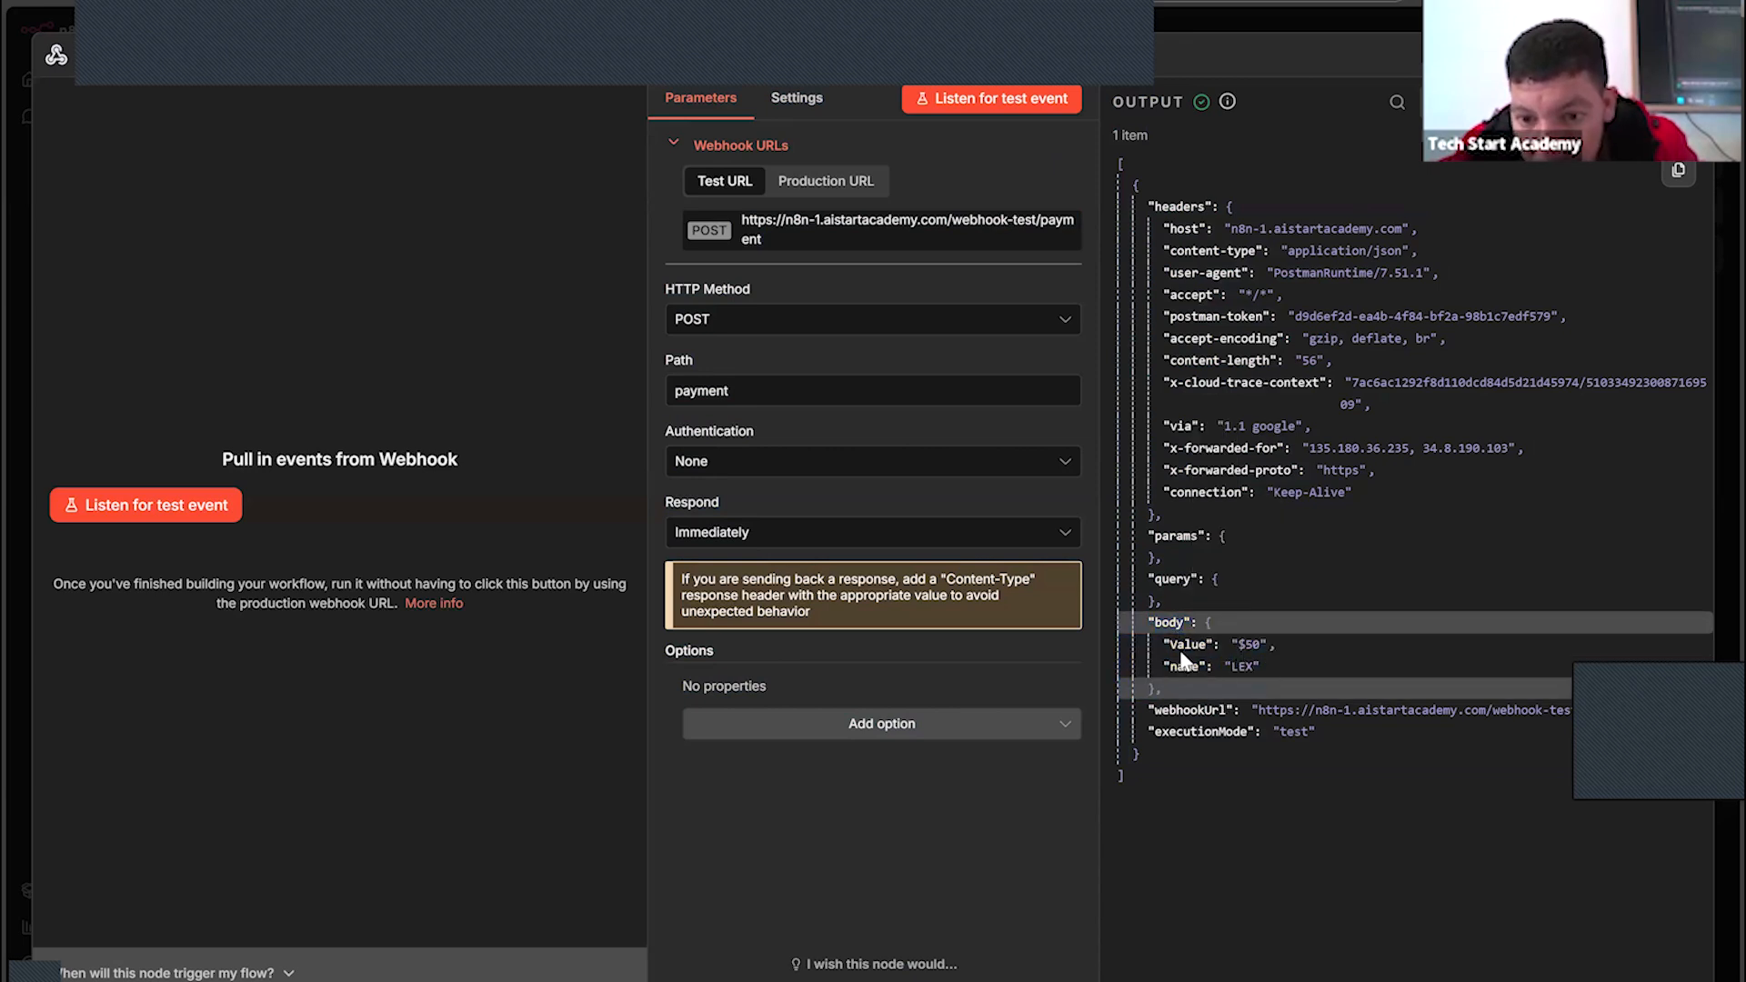
double_click(1250, 645)
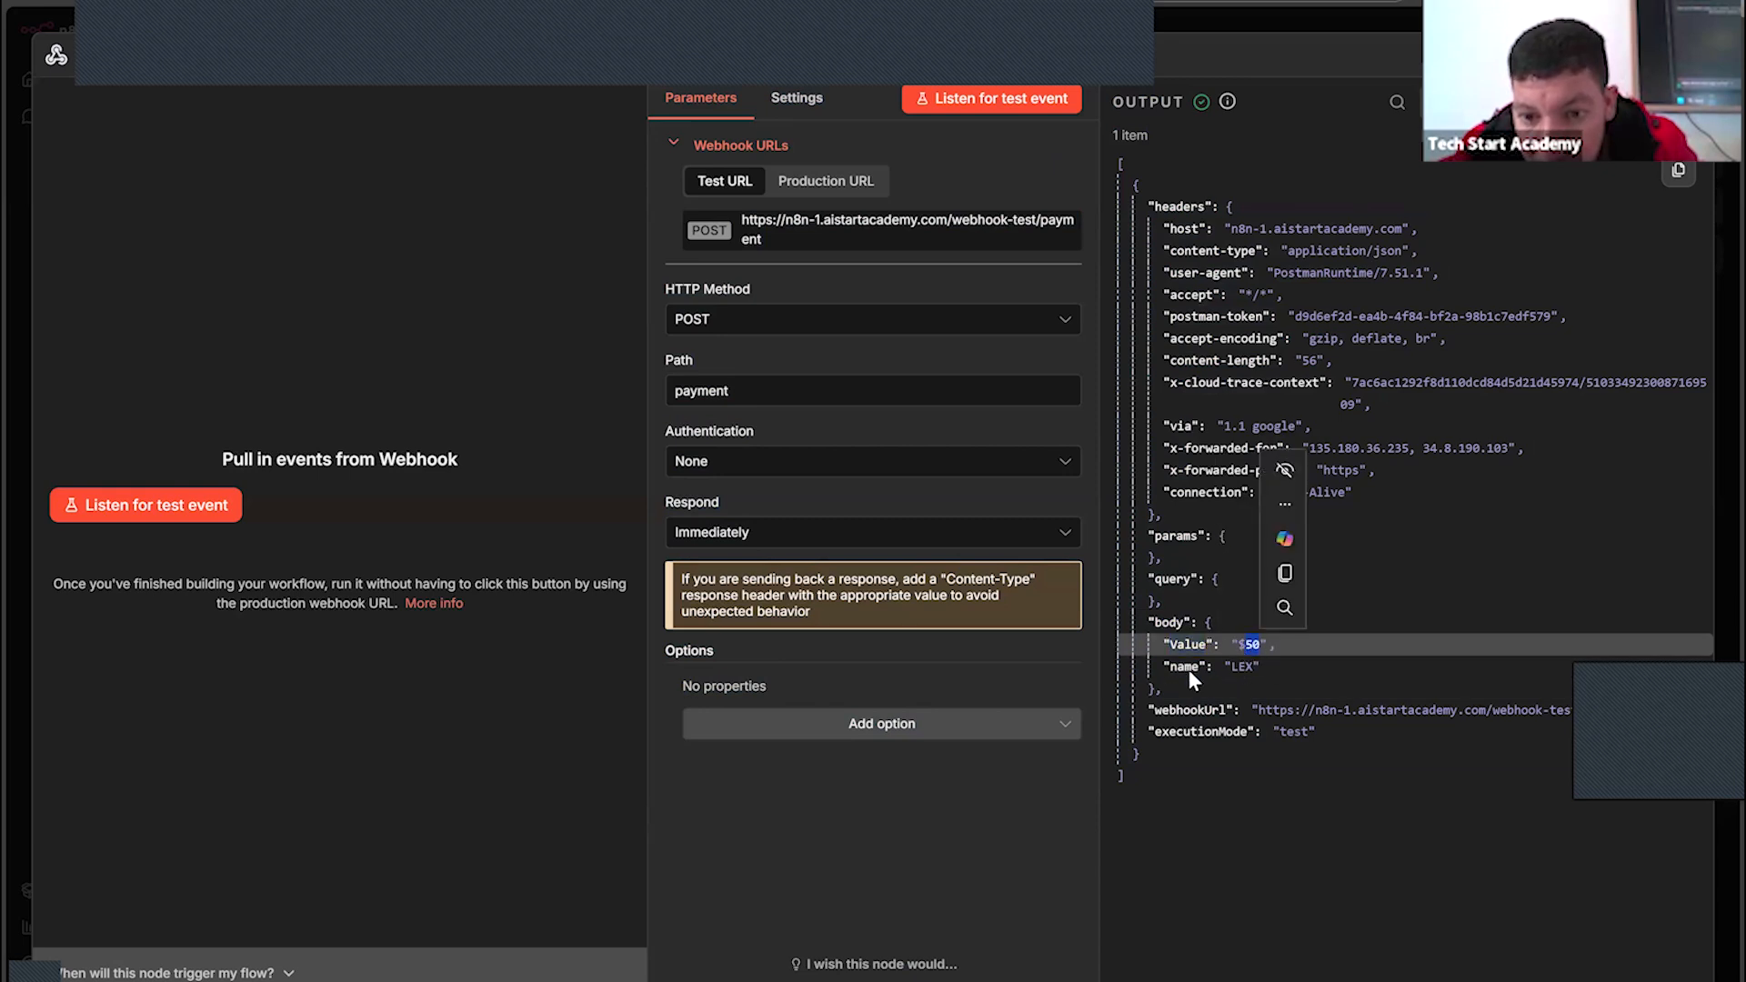
left_click_drag(1225, 667, 1260, 667)
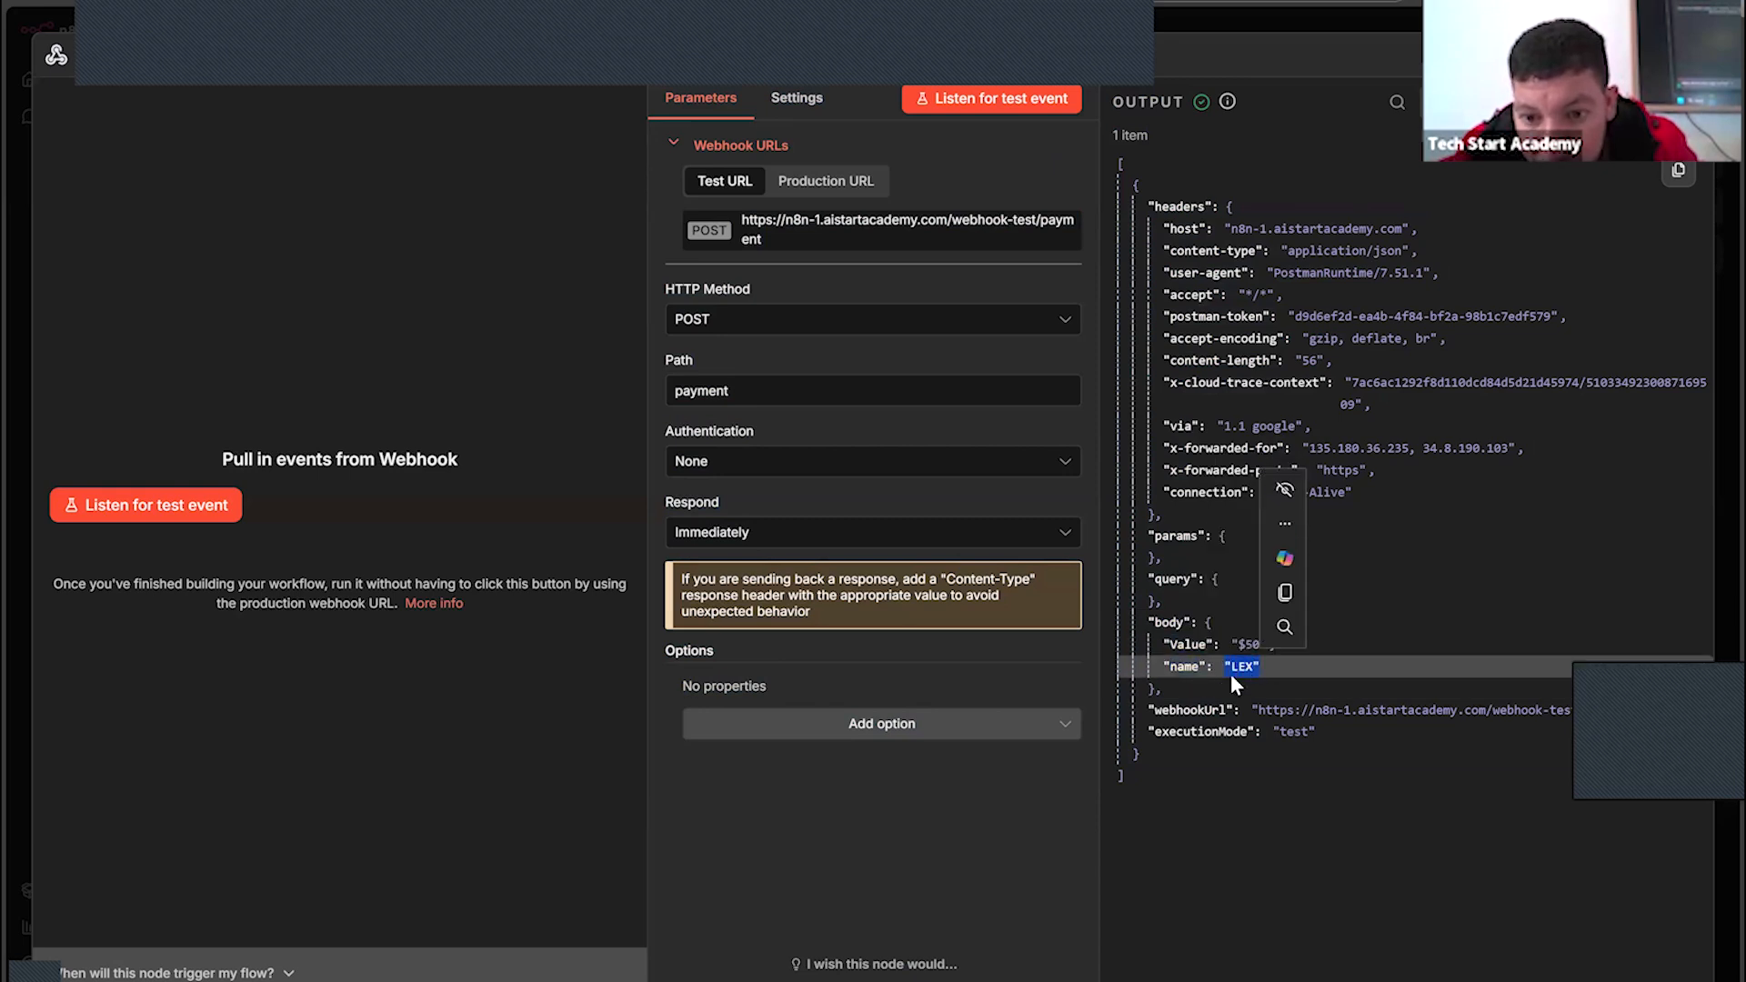
left_click(1198, 718)
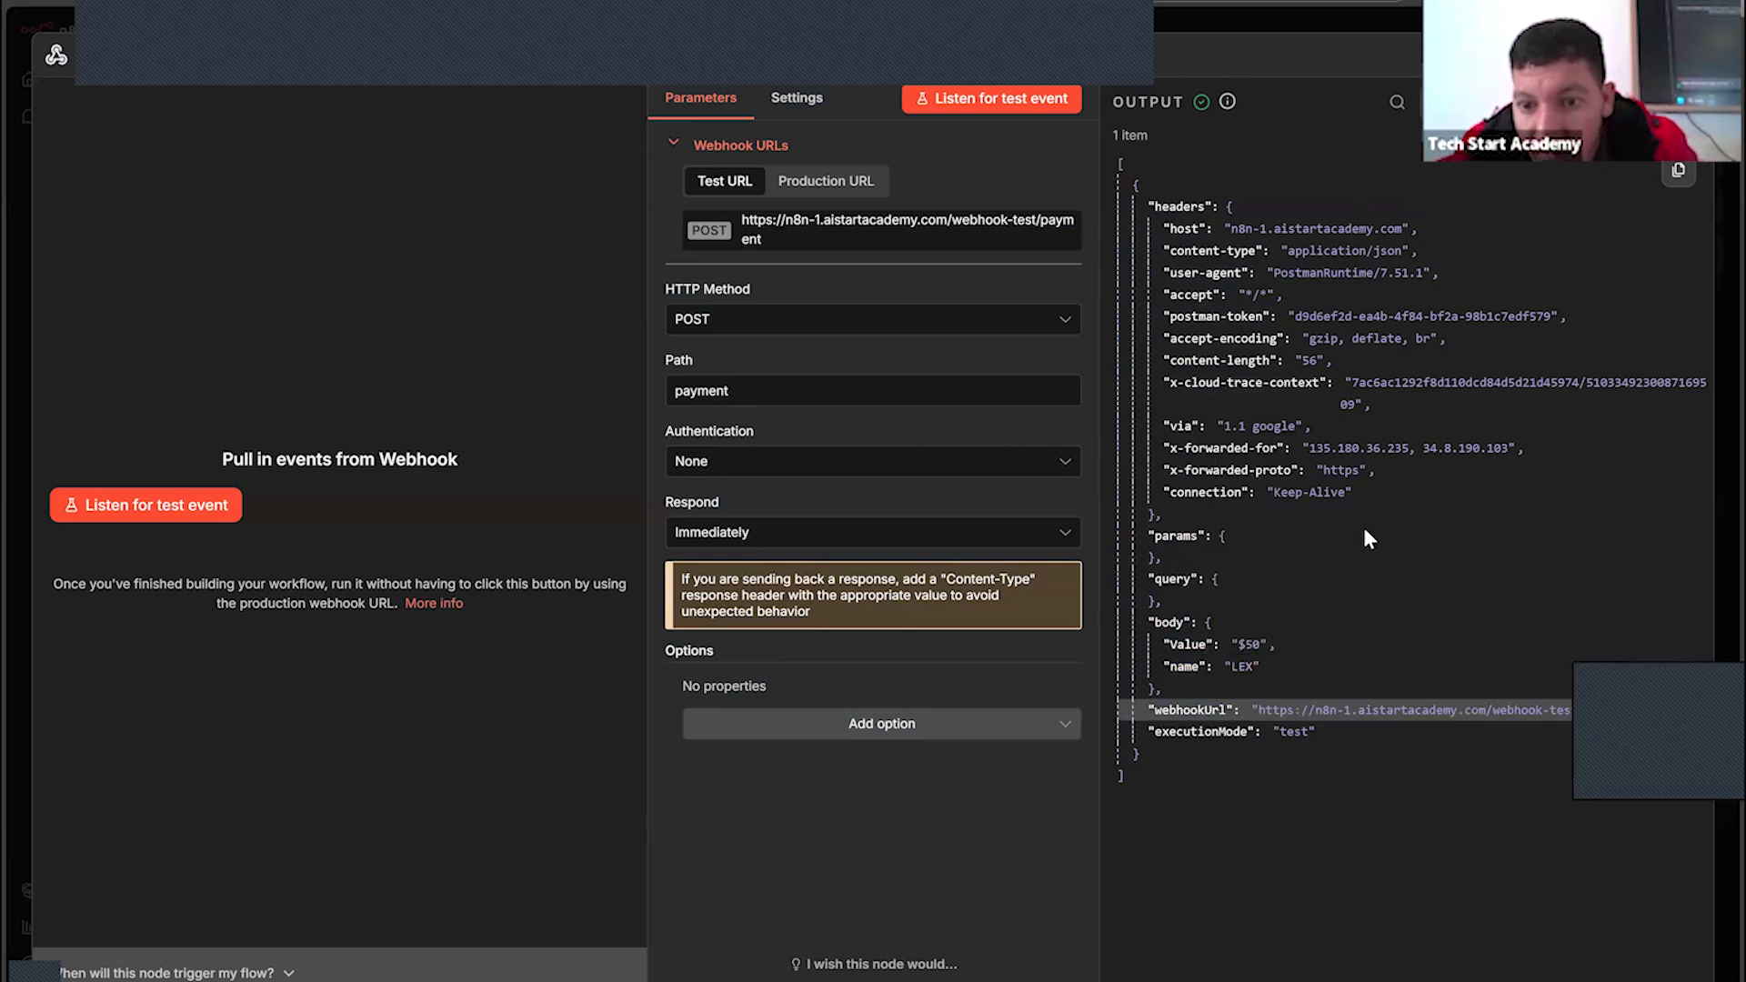
left_click_drag(1368, 558, 1087, 218)
left_click_drag(1160, 364, 1164, 447)
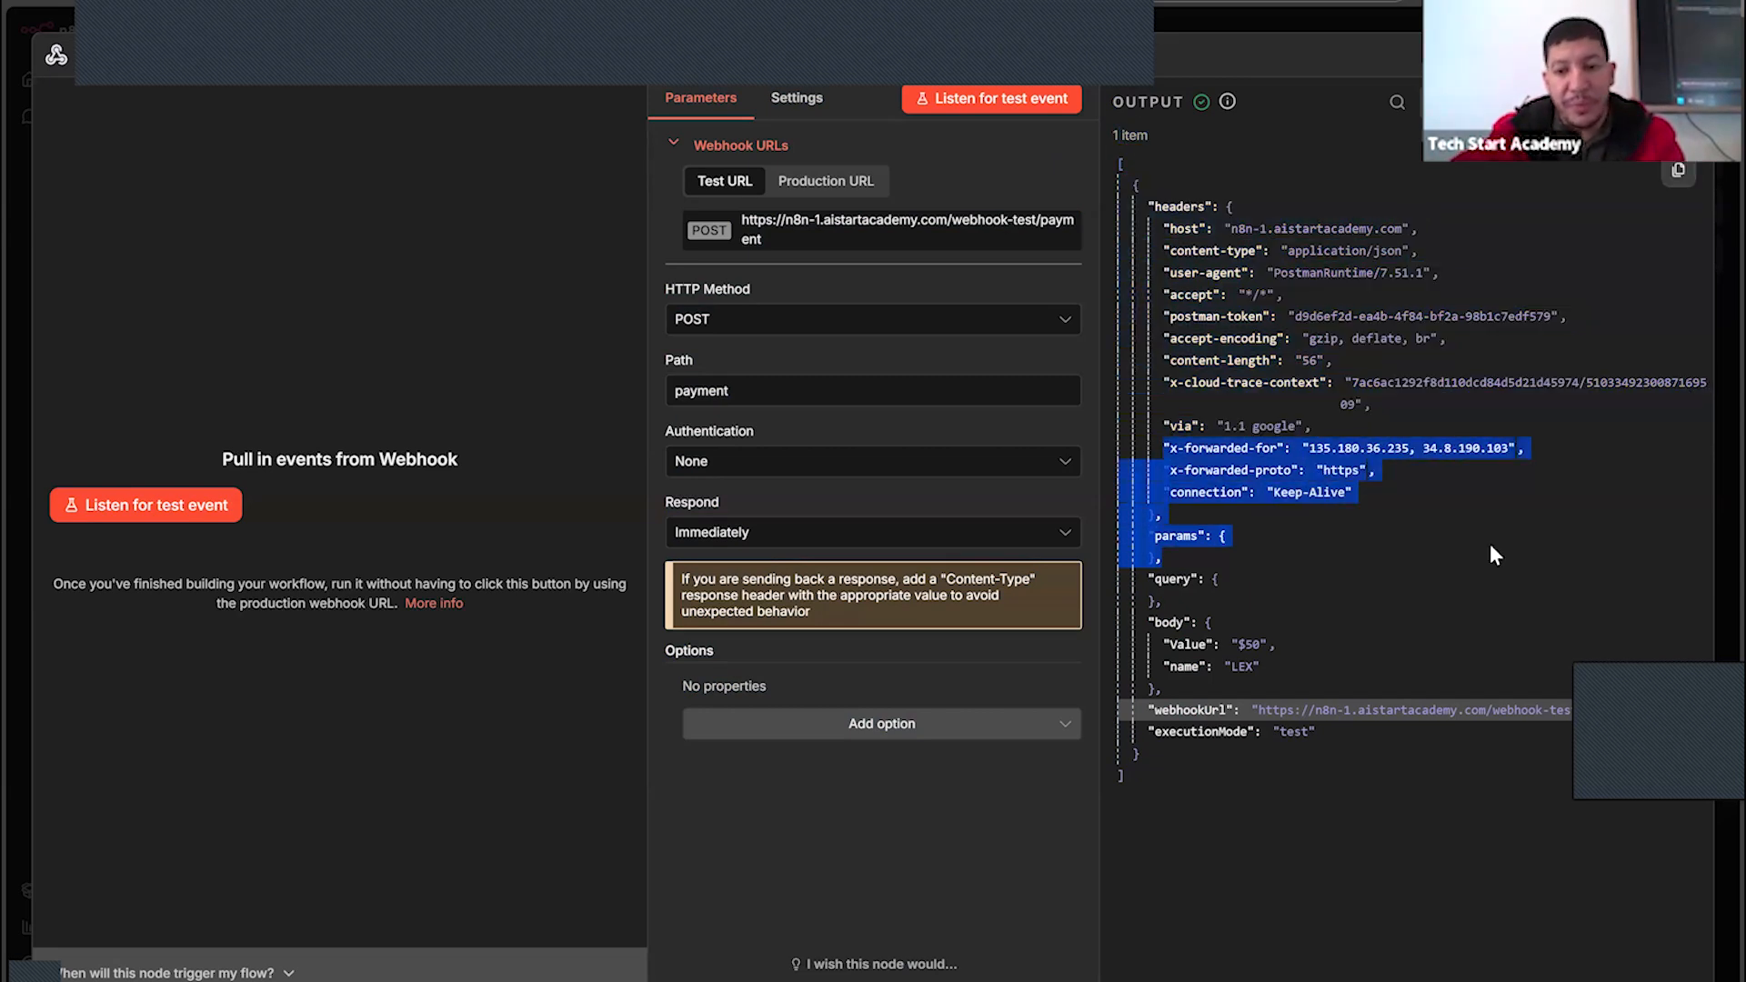
left_click(1500, 544)
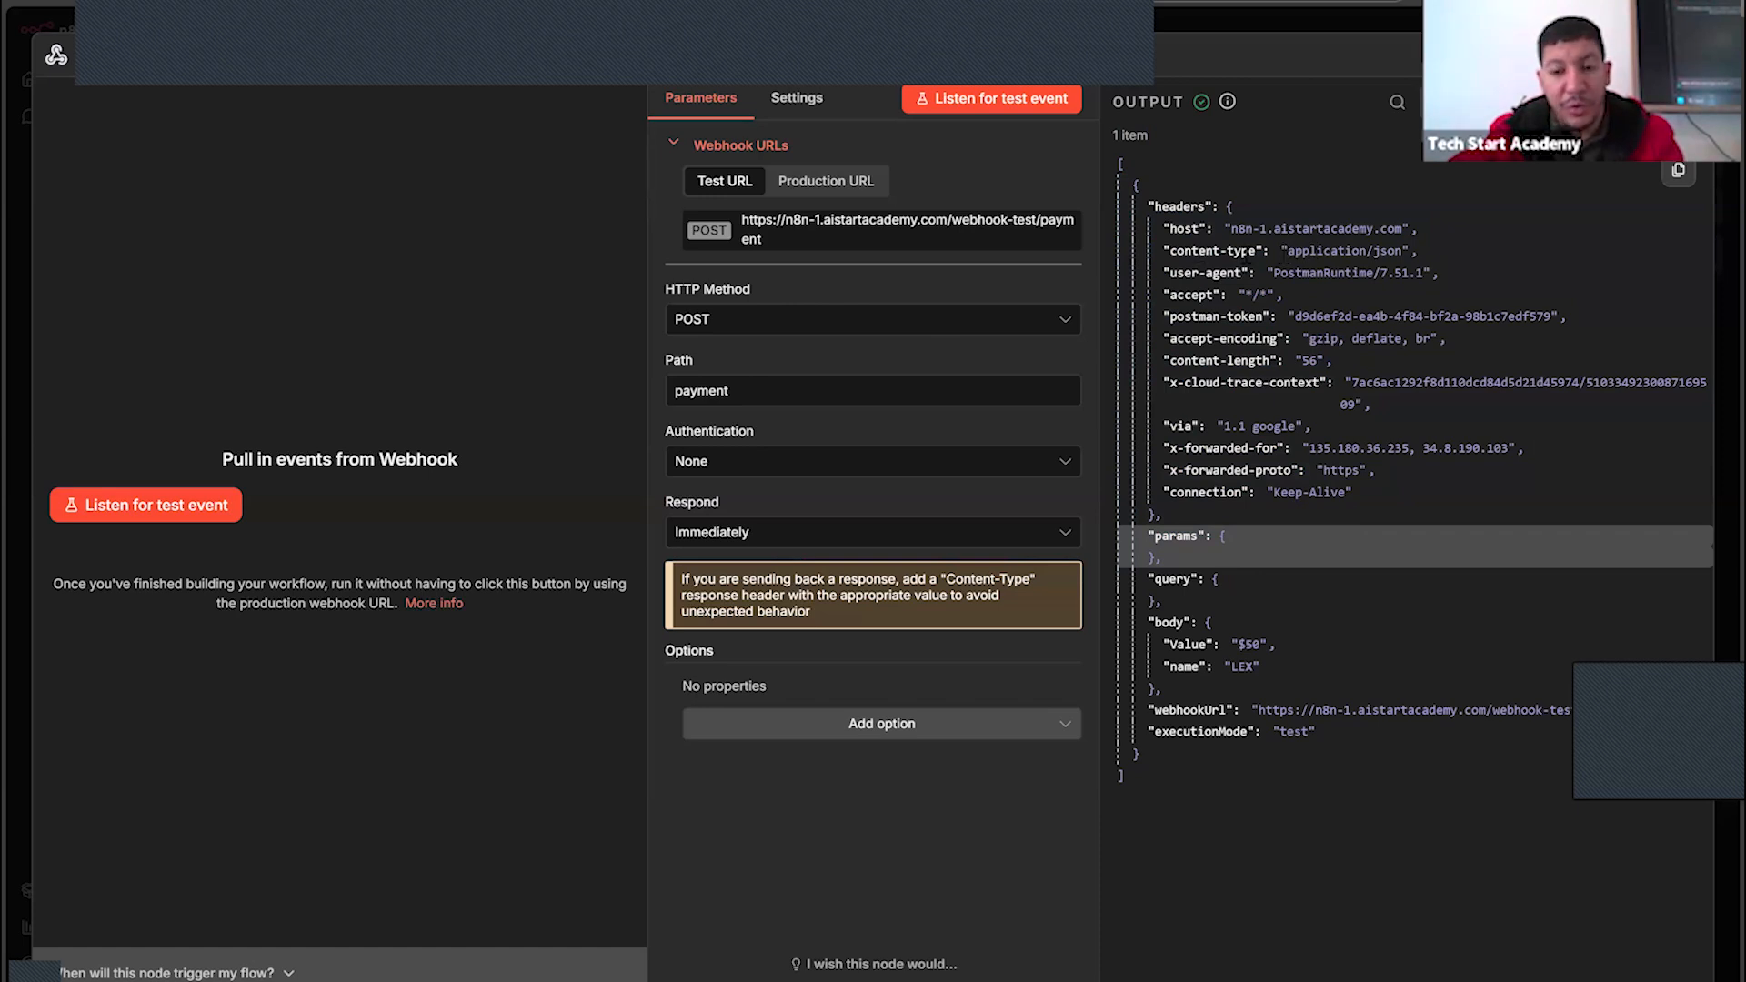
left_click_drag(1288, 251, 1358, 255)
left_click(1170, 643)
left_click_drag(1147, 622, 1173, 689)
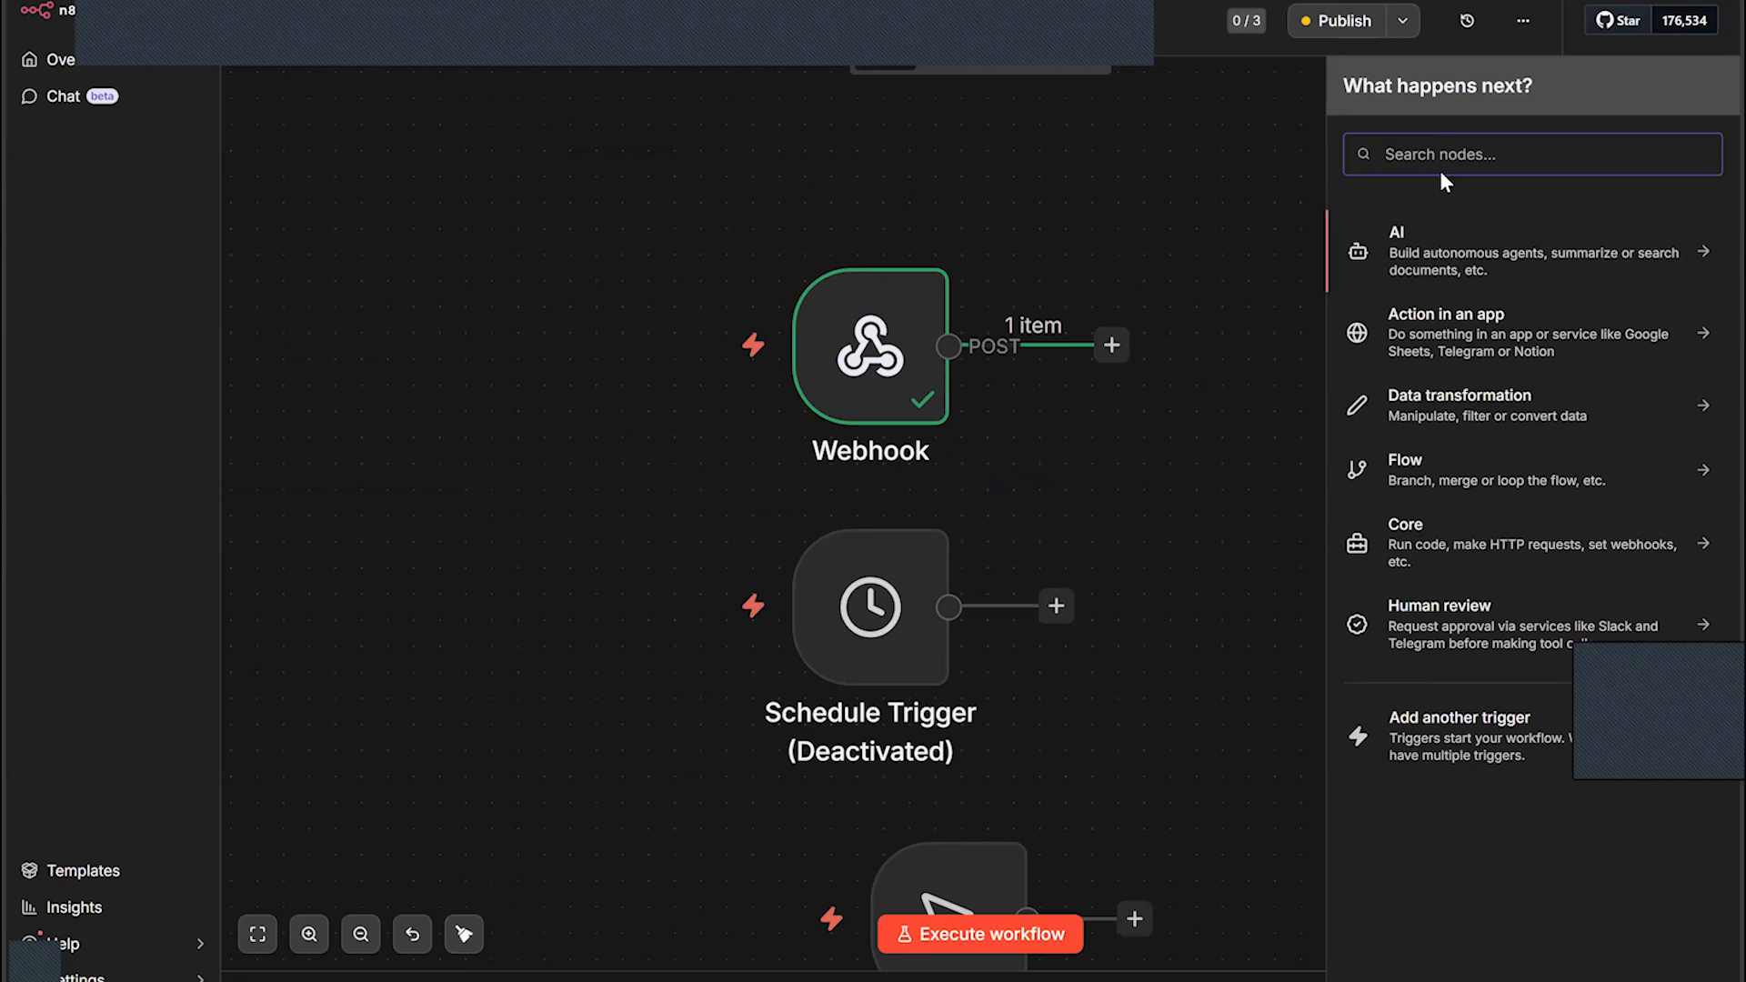
Add an Edit Fields (Set) node after the Webhook node and review the Webhook data feeding into it
type("set")
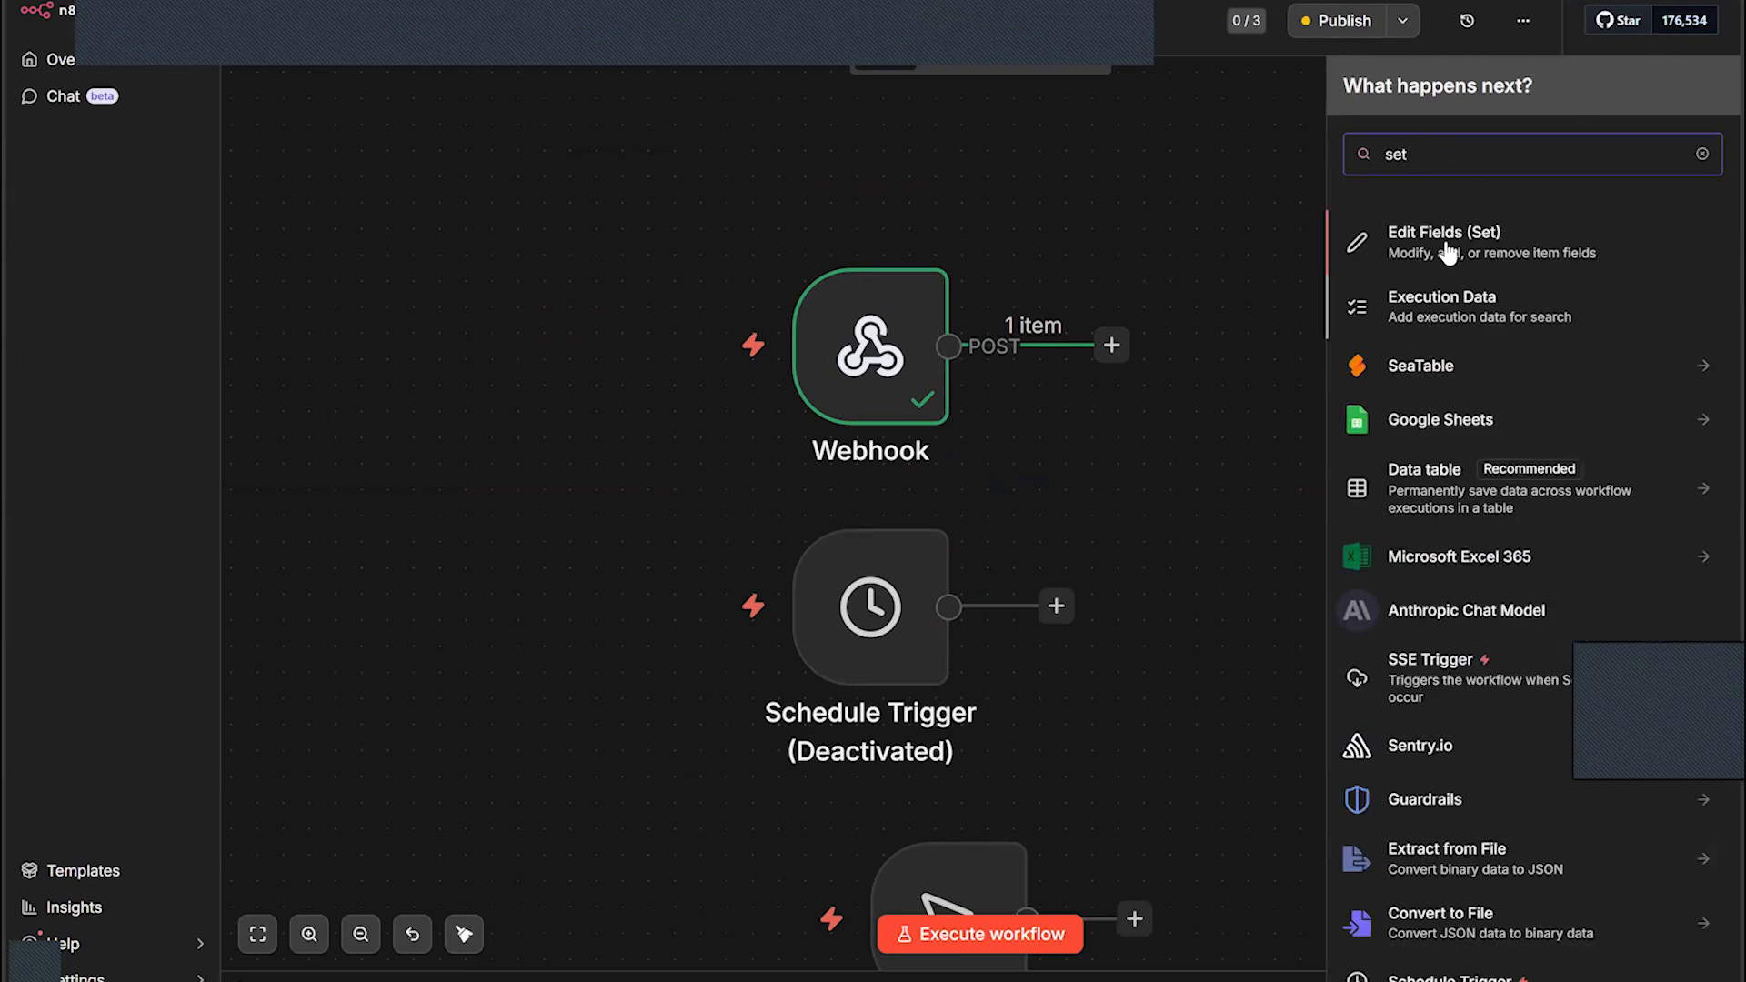
left_click(1347, 259)
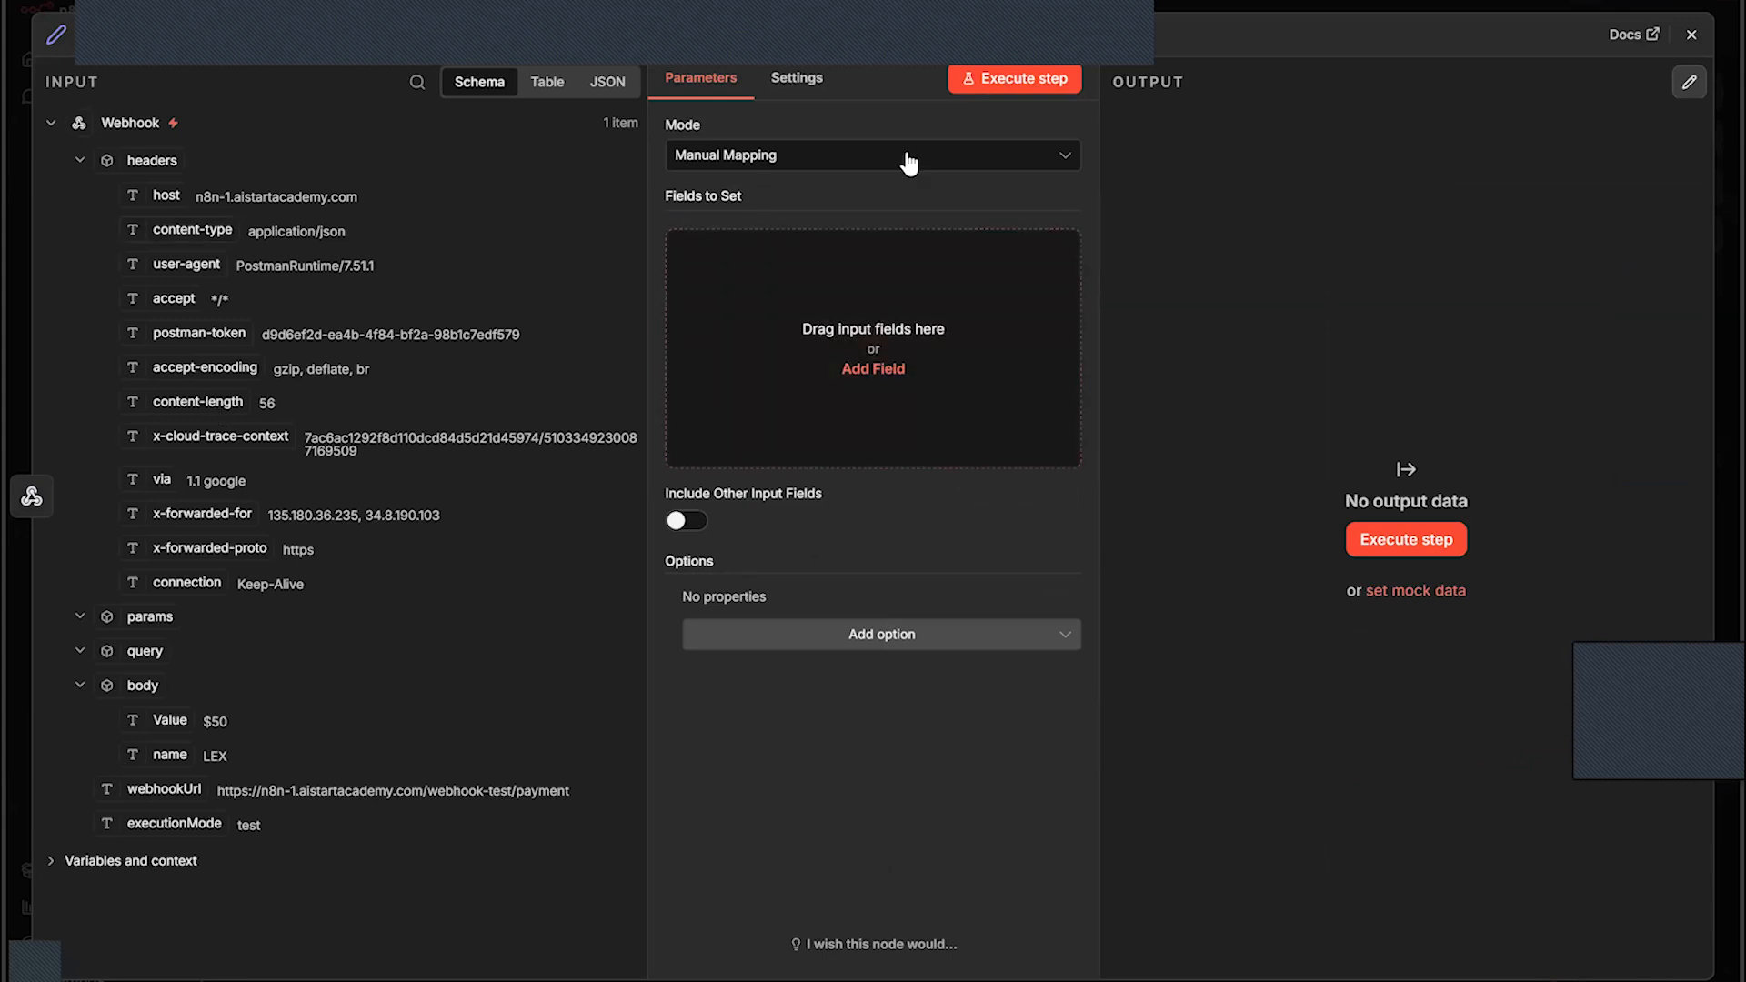
left_click_drag(846, 54, 821, 82)
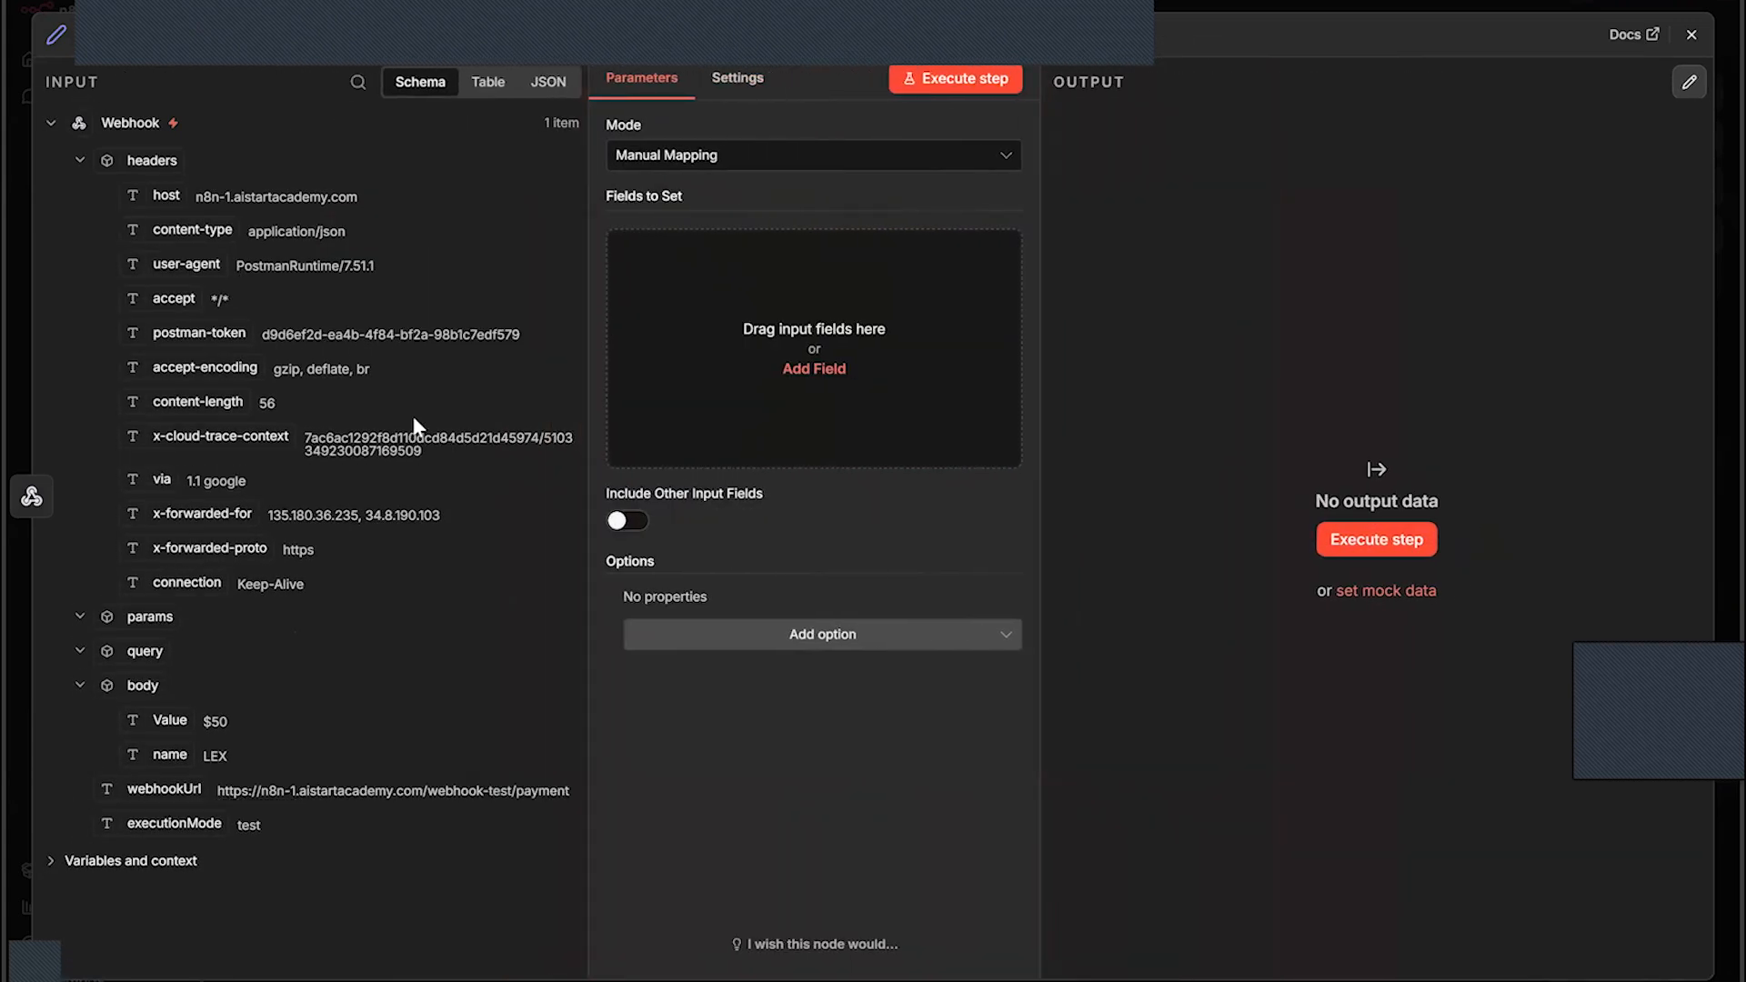
left_click(32, 500)
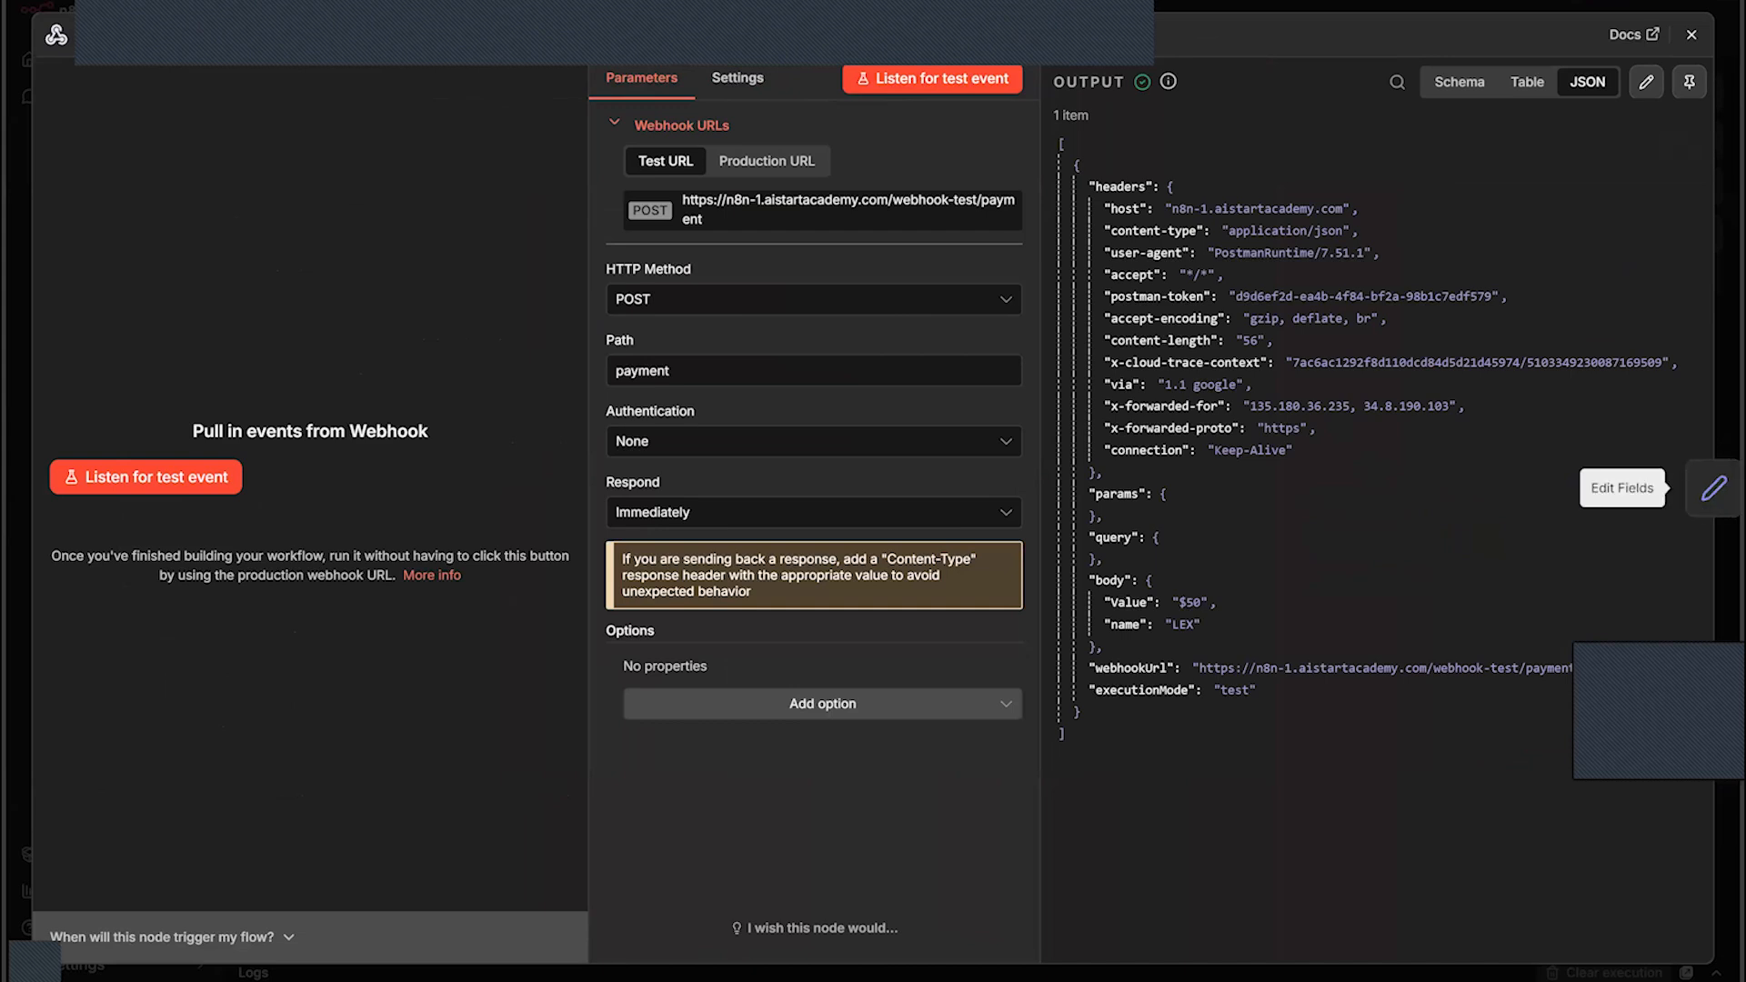
left_click(1713, 488)
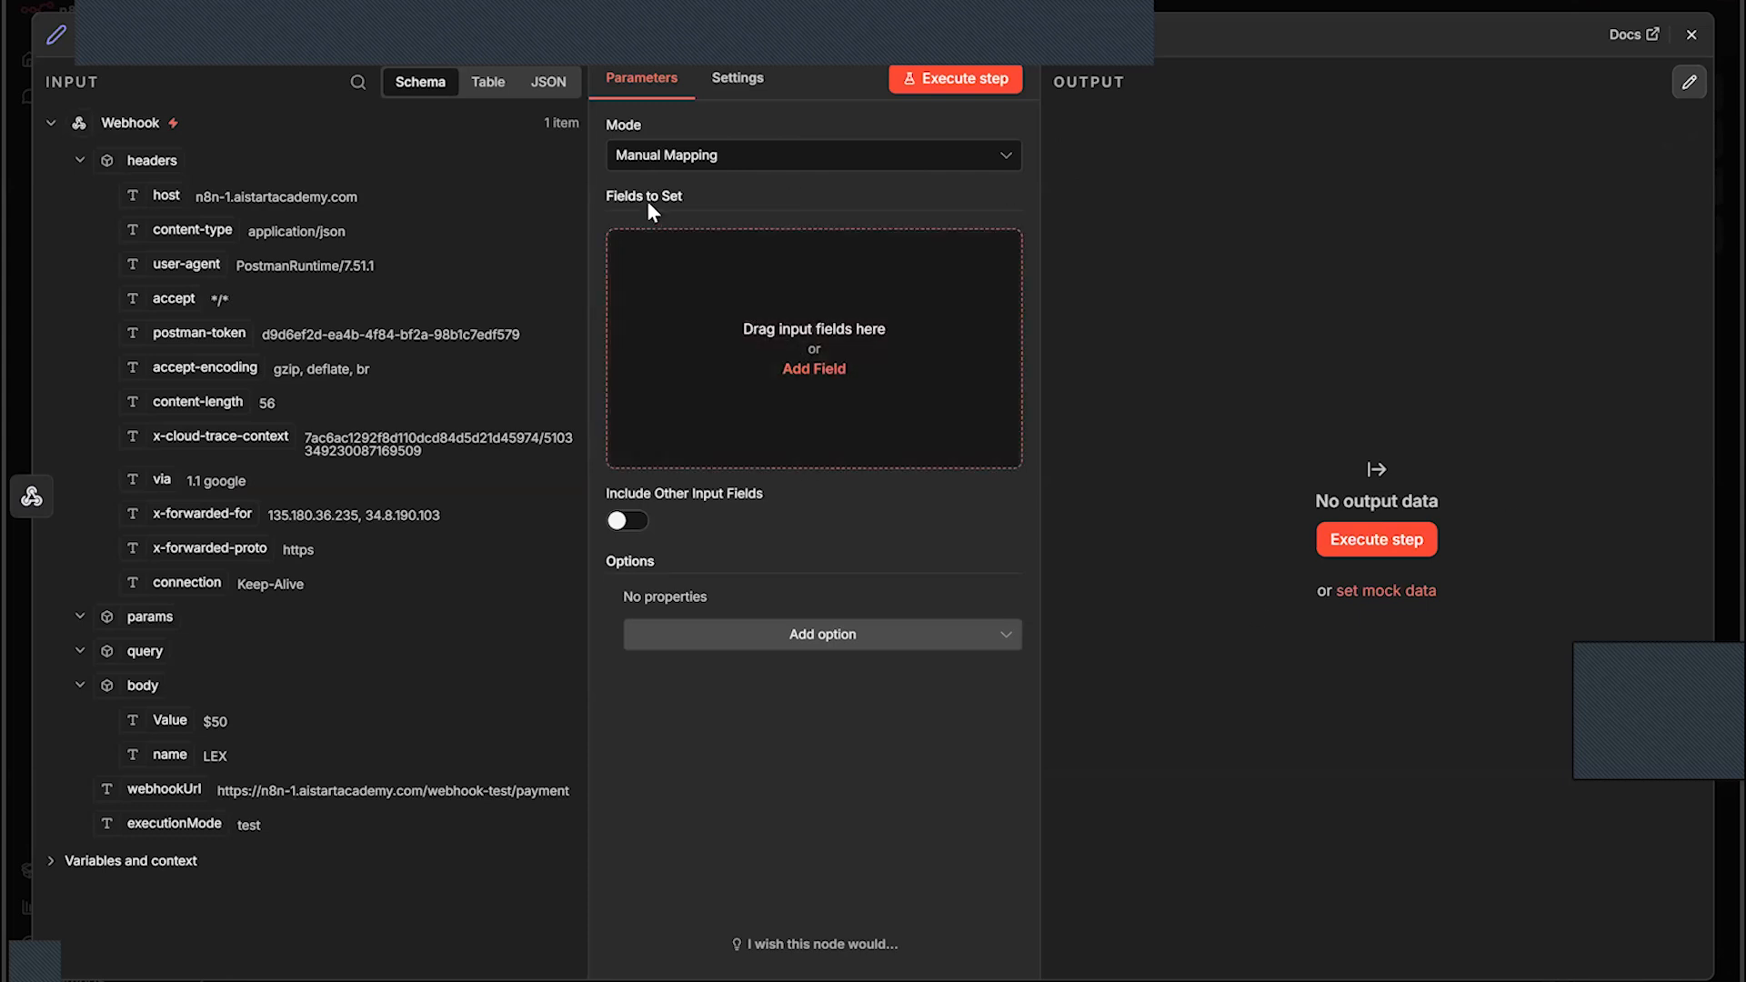
Add a String field named Price to Edit Fields and map it to the webhook body's Value as {{ $json.body.Value }}
left_click(745, 329)
left_click(686, 252)
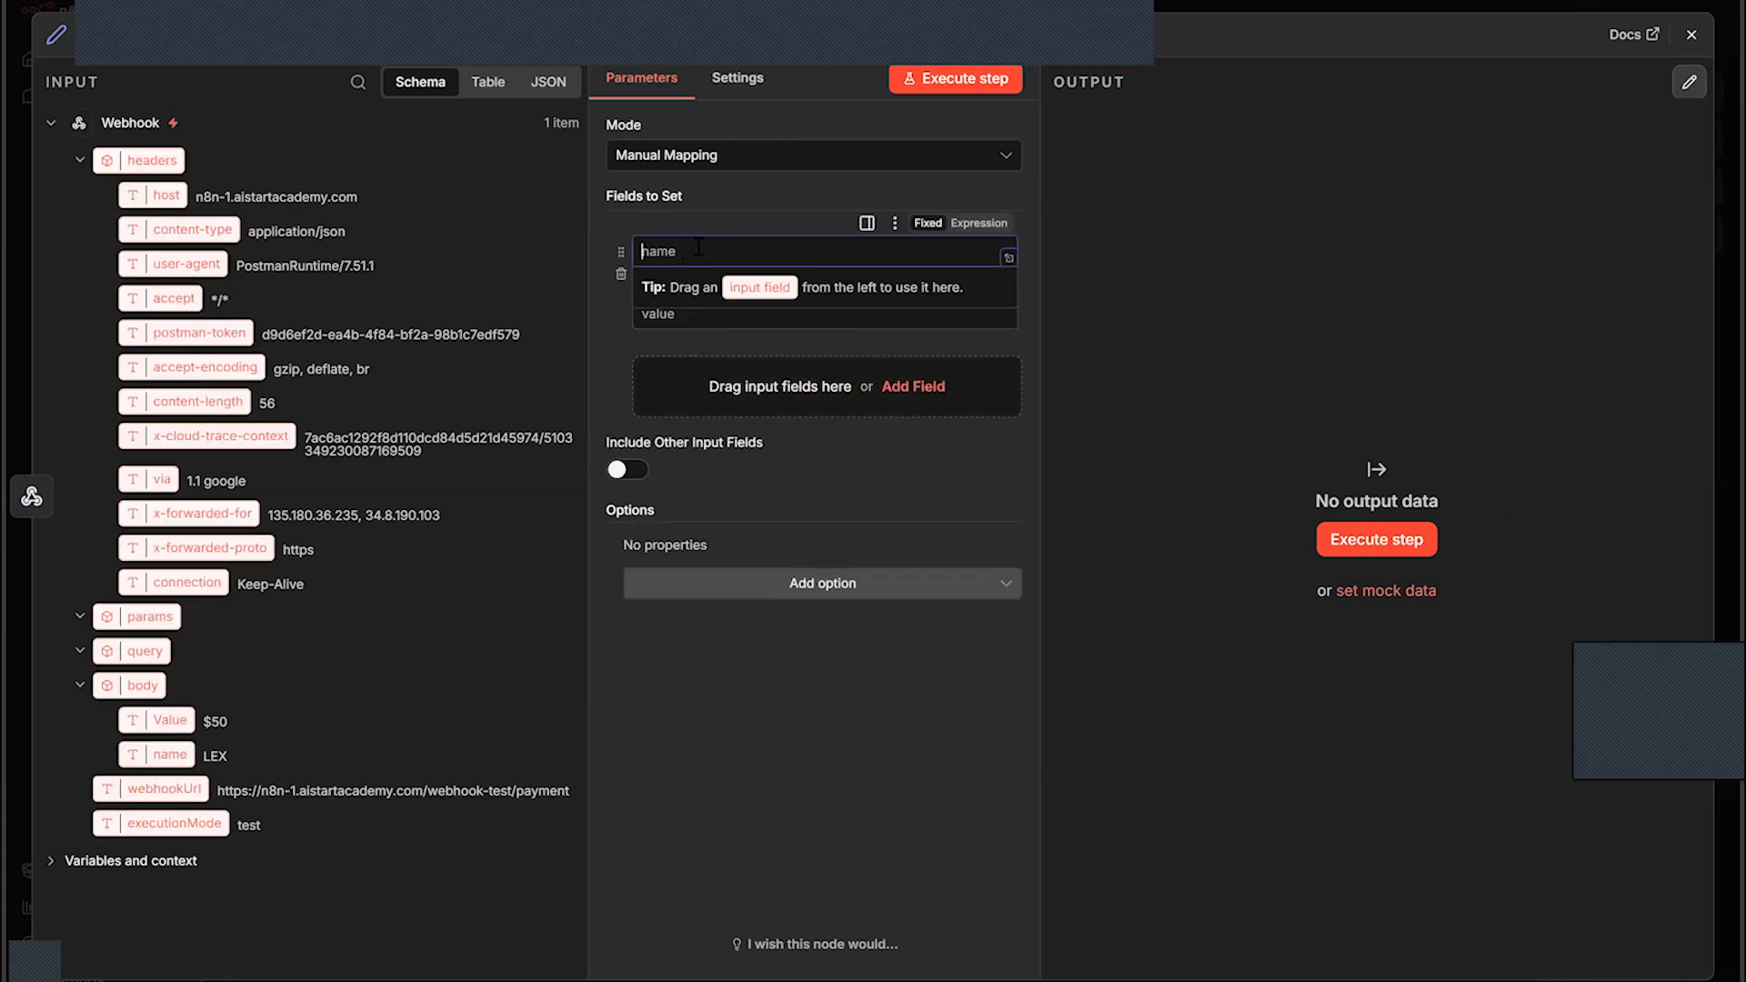
type("data")
left_click(700, 312)
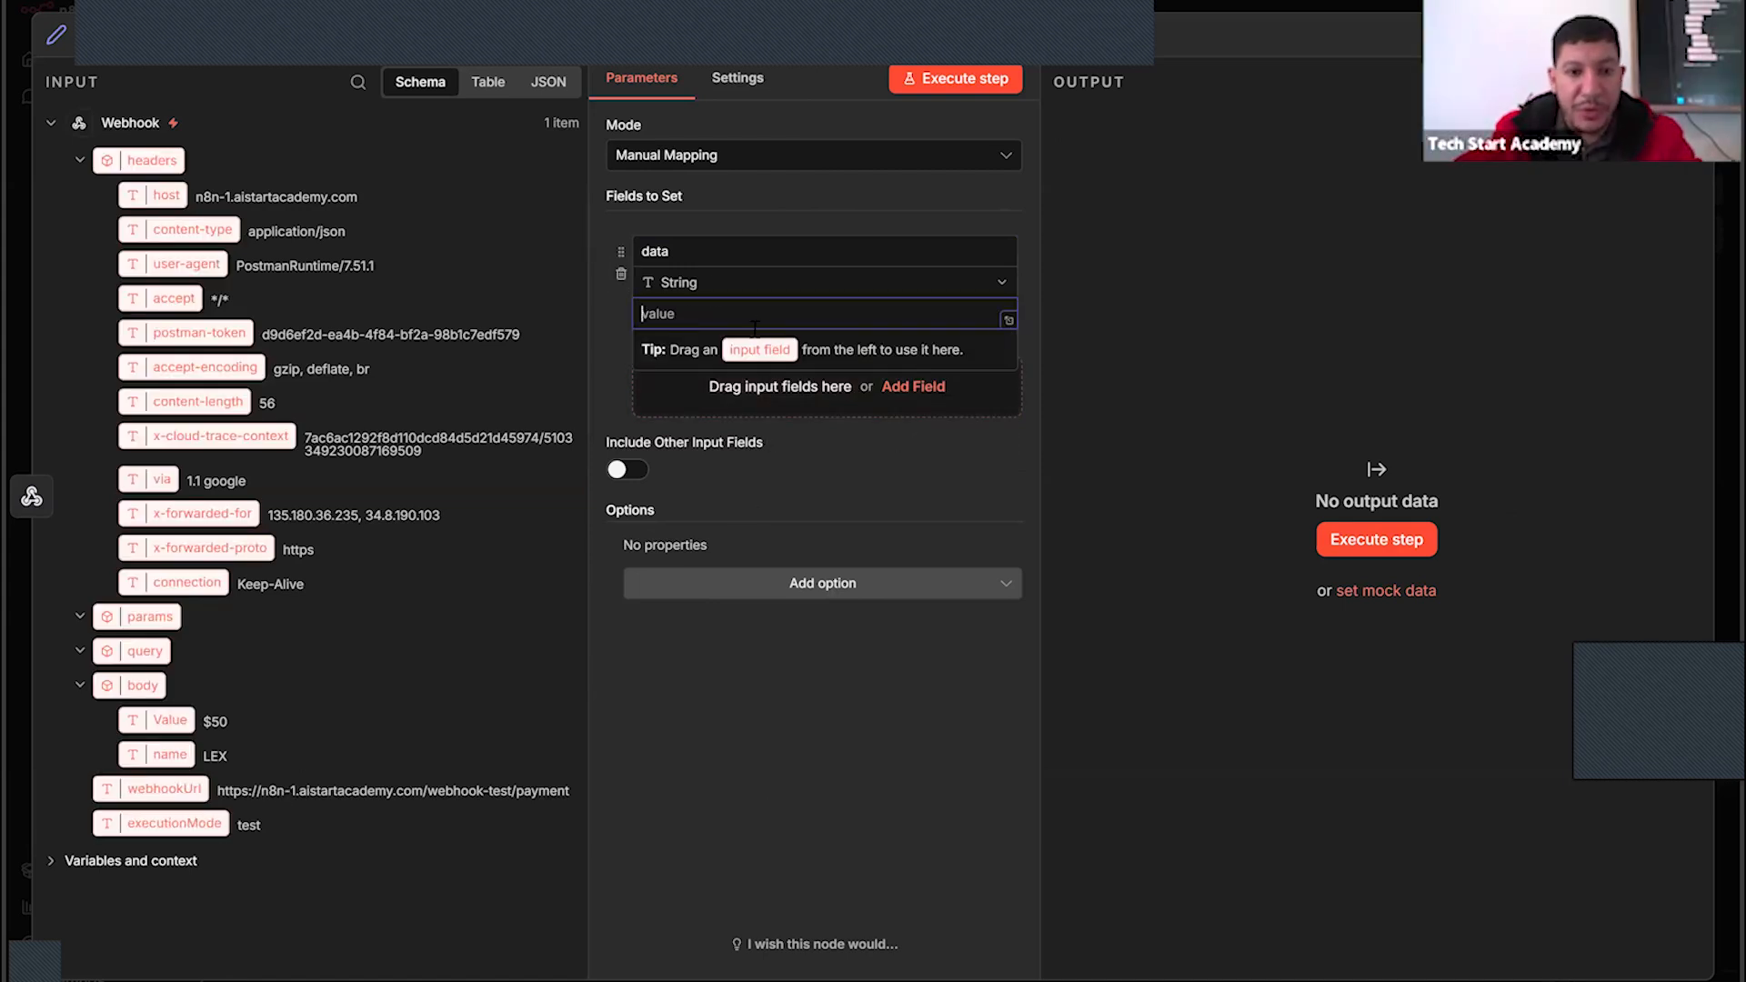
double_click(688, 250)
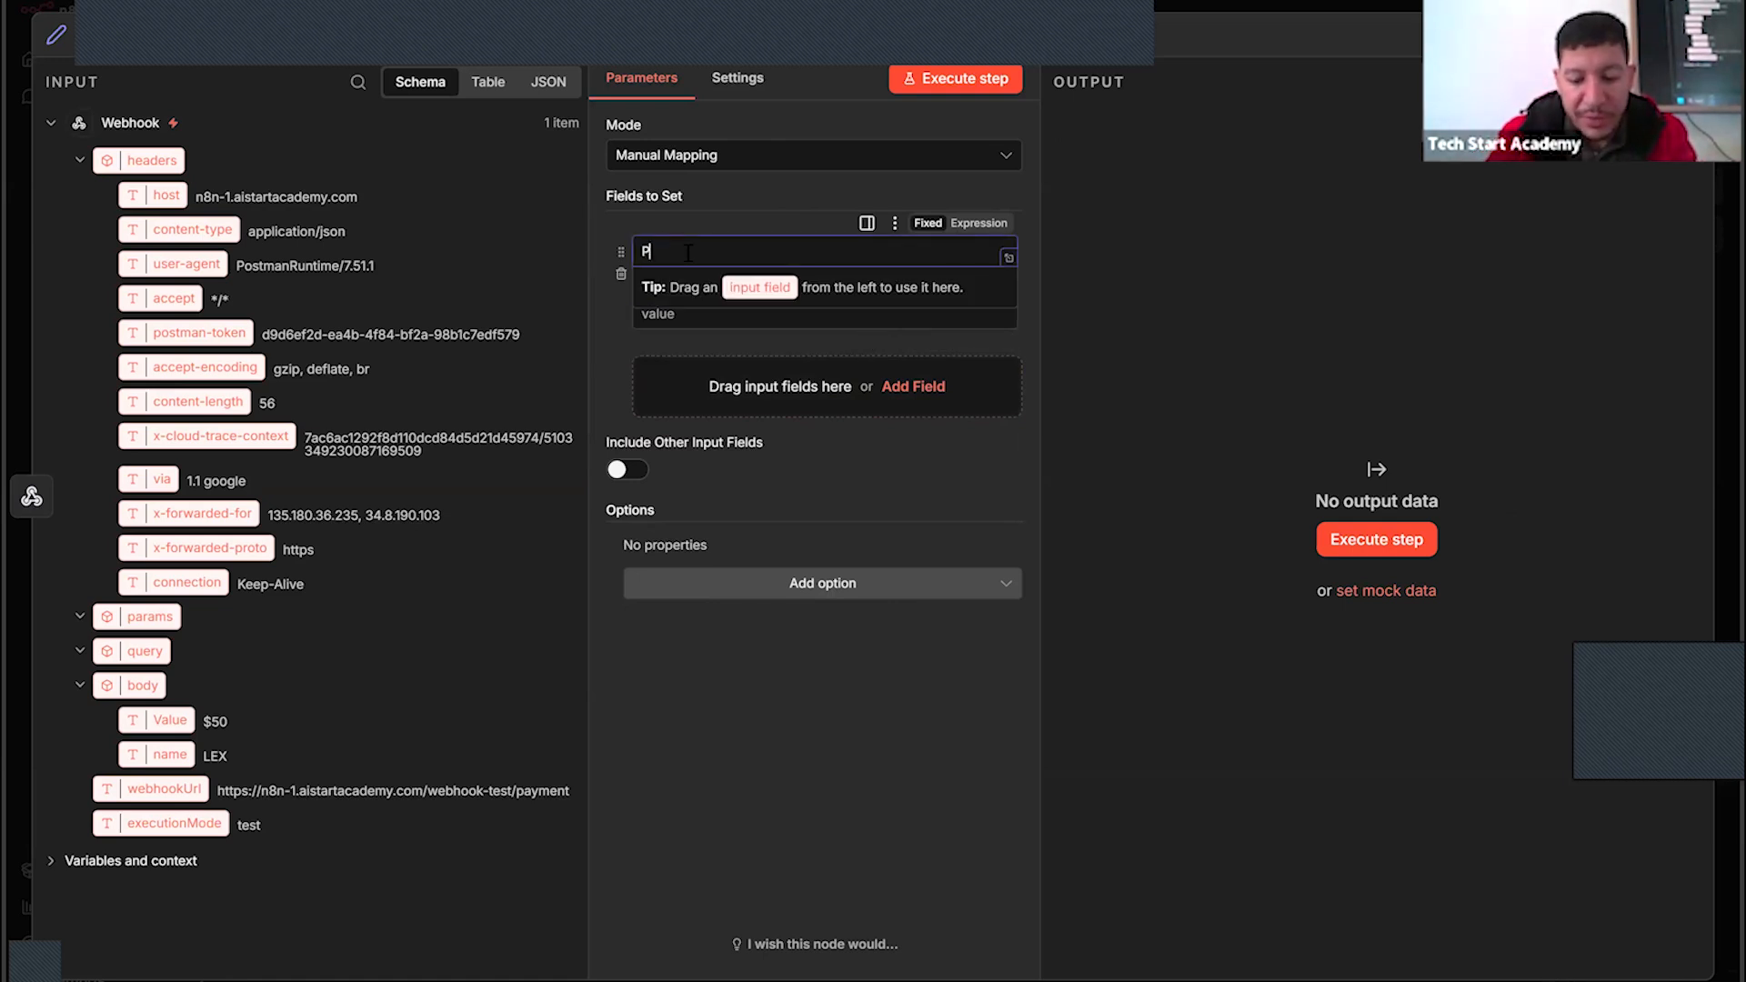
left_click(854, 673)
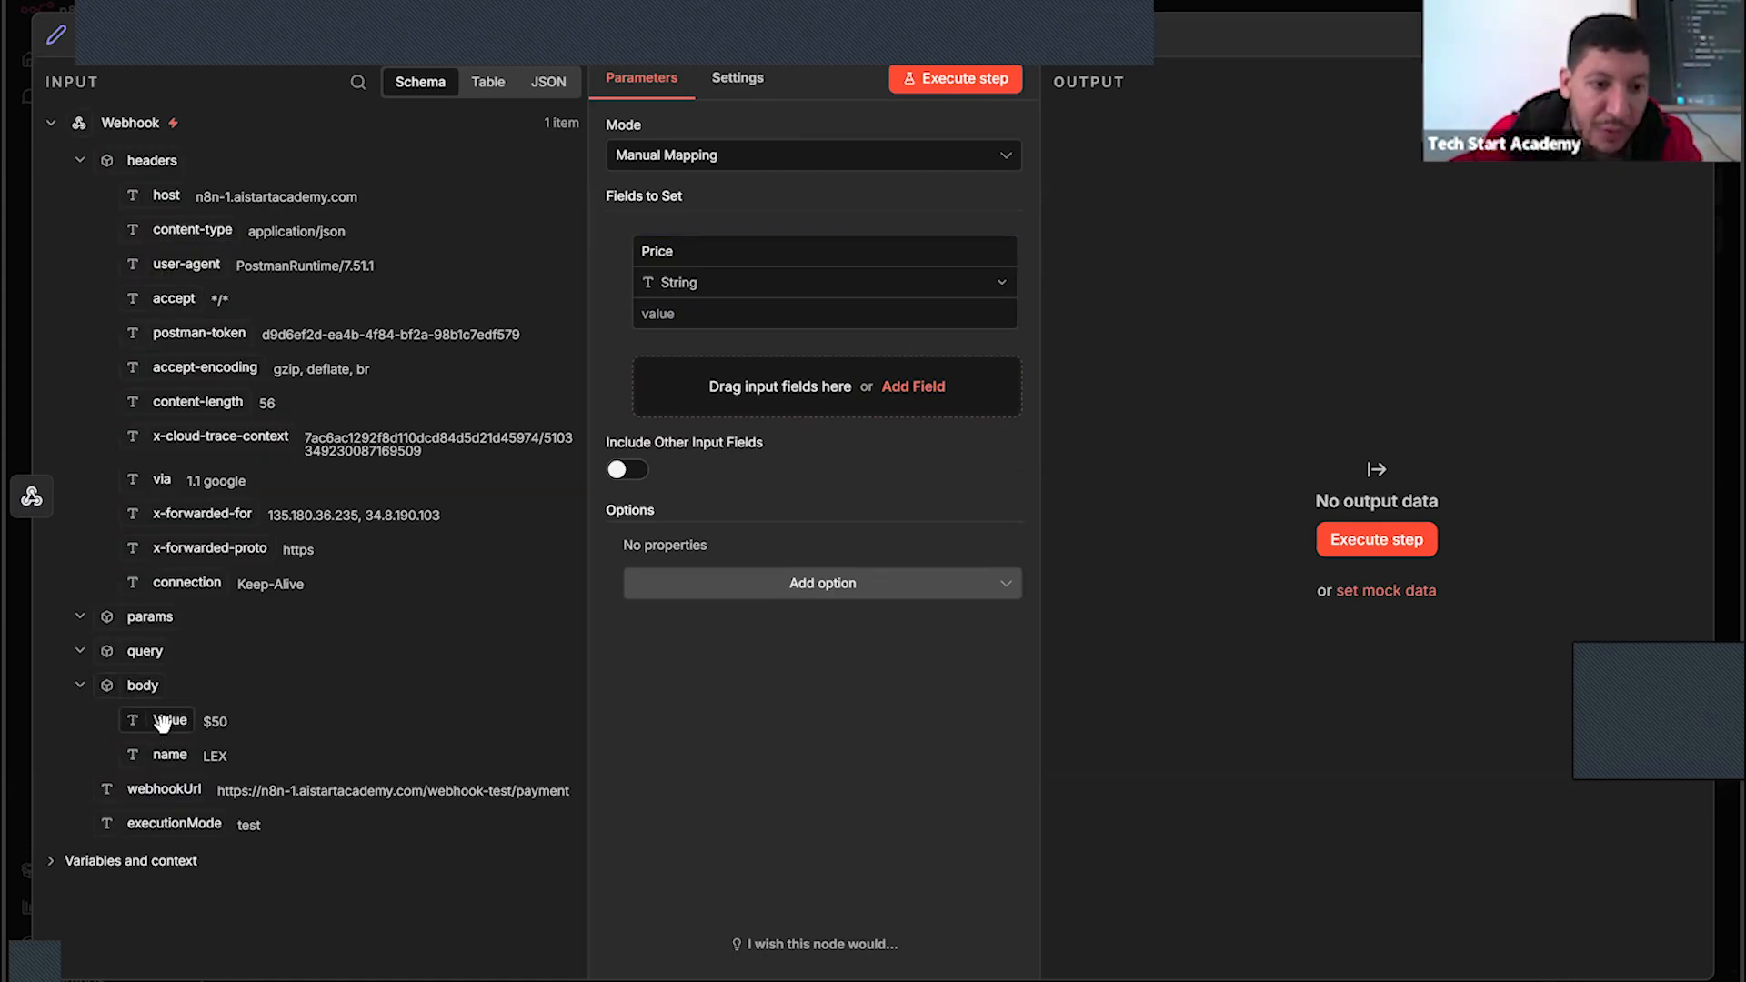
left_click_drag(164, 721, 678, 314)
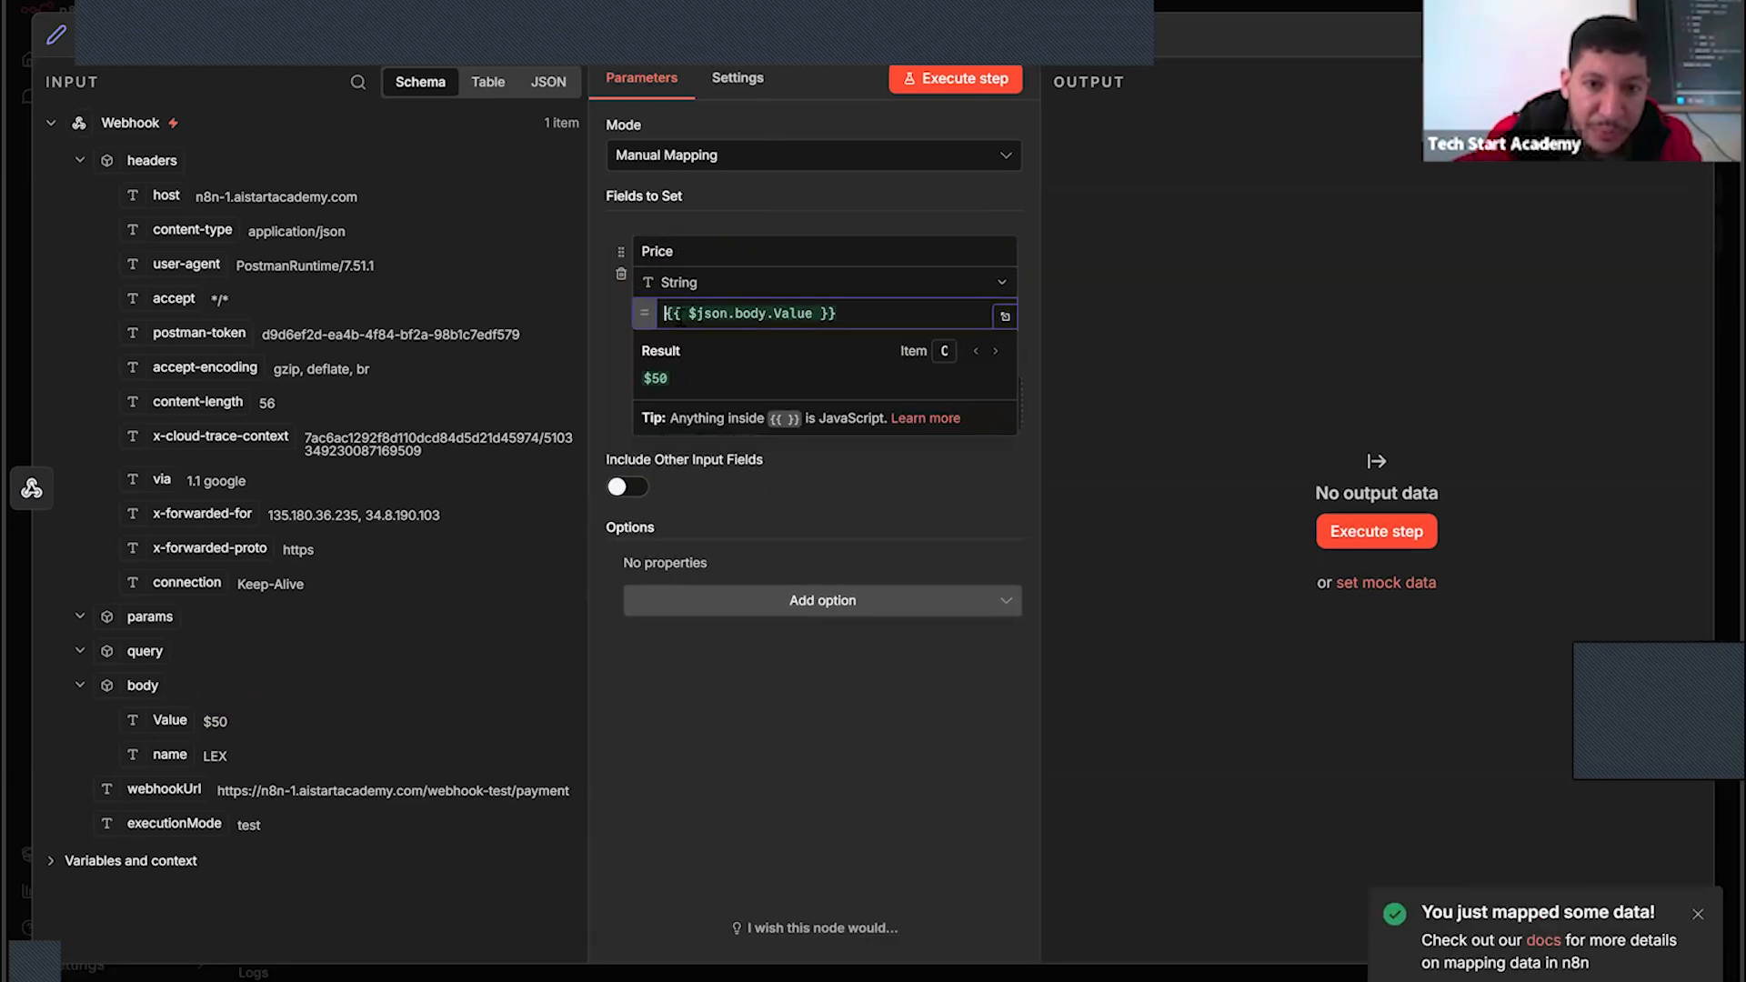
Show the input as JSON and examine how the json, body and Value parts of the Price expression match its structure
left_click_drag(836, 314, 658, 315)
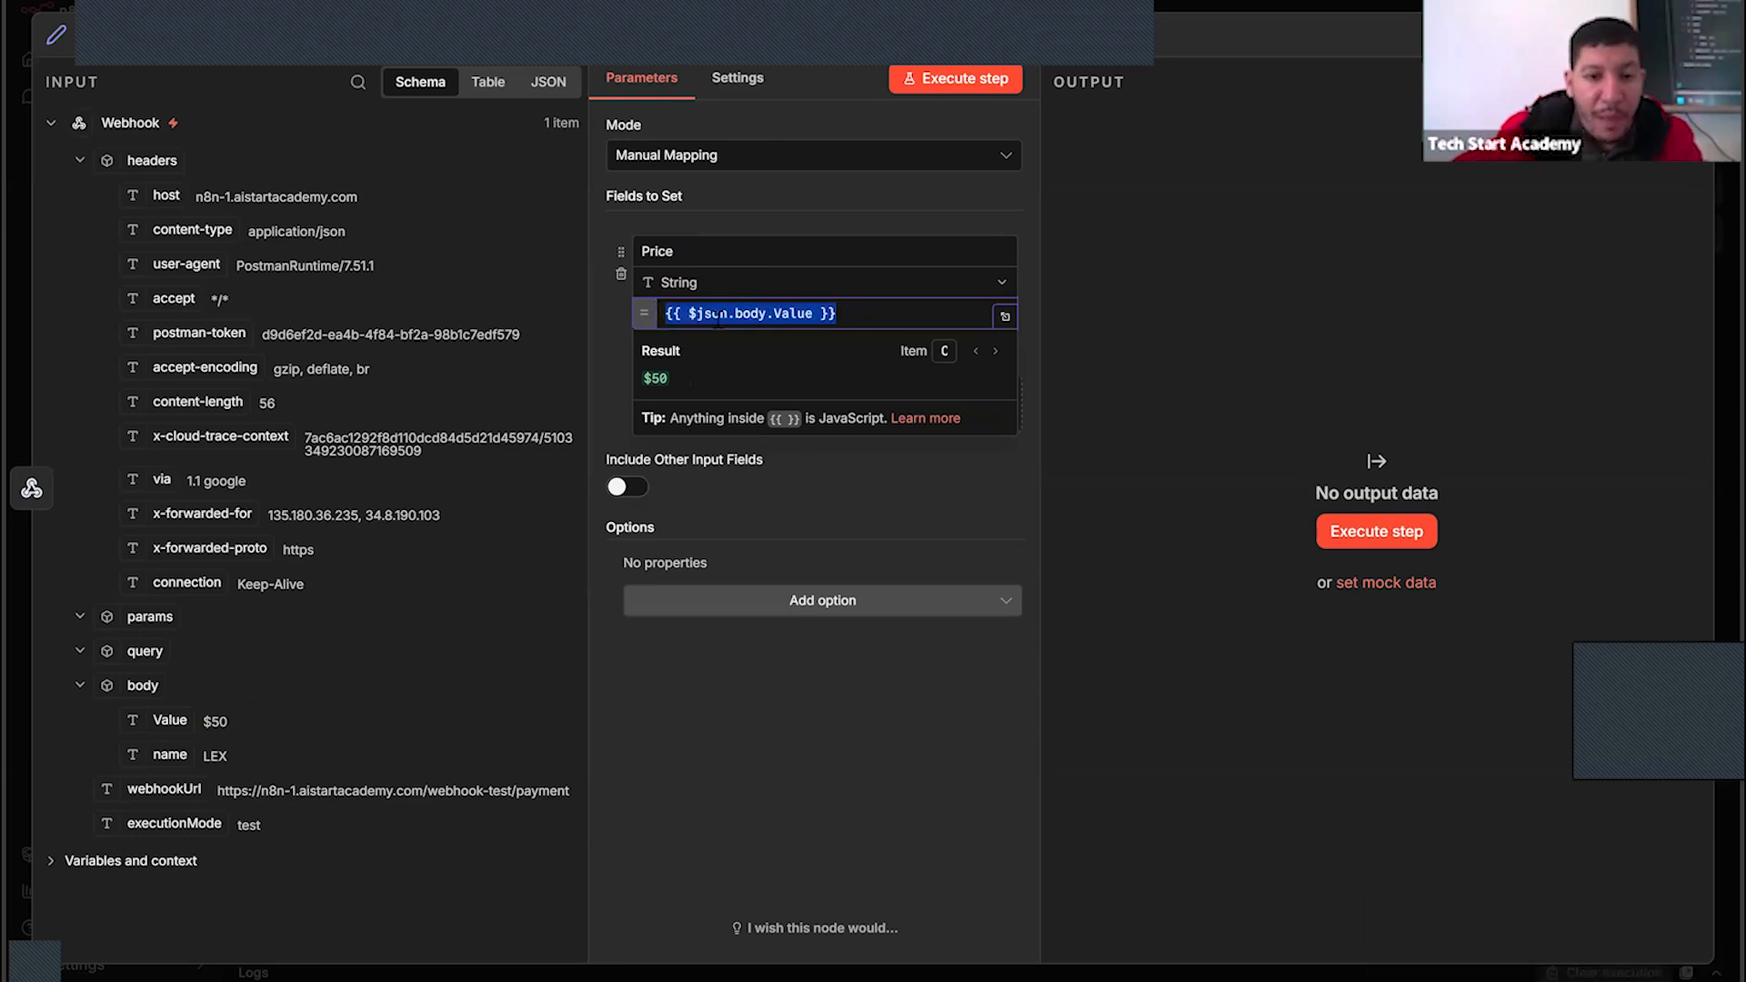
left_click_drag(700, 313, 725, 314)
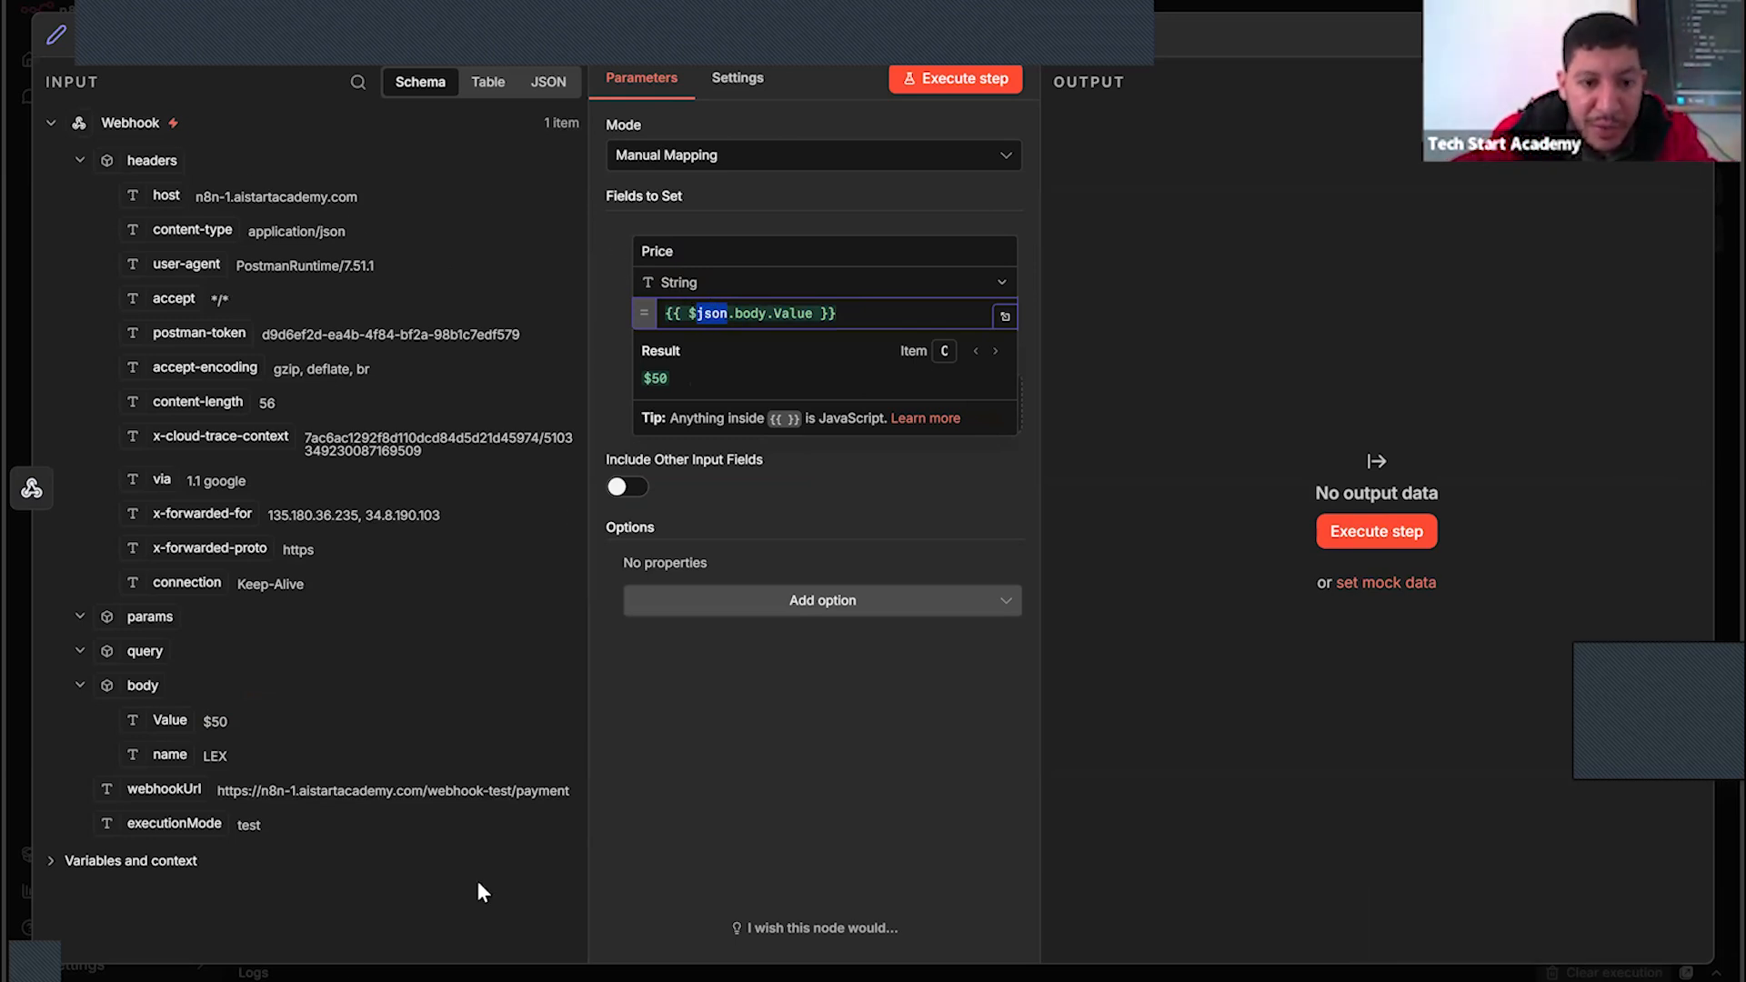
left_click(549, 81)
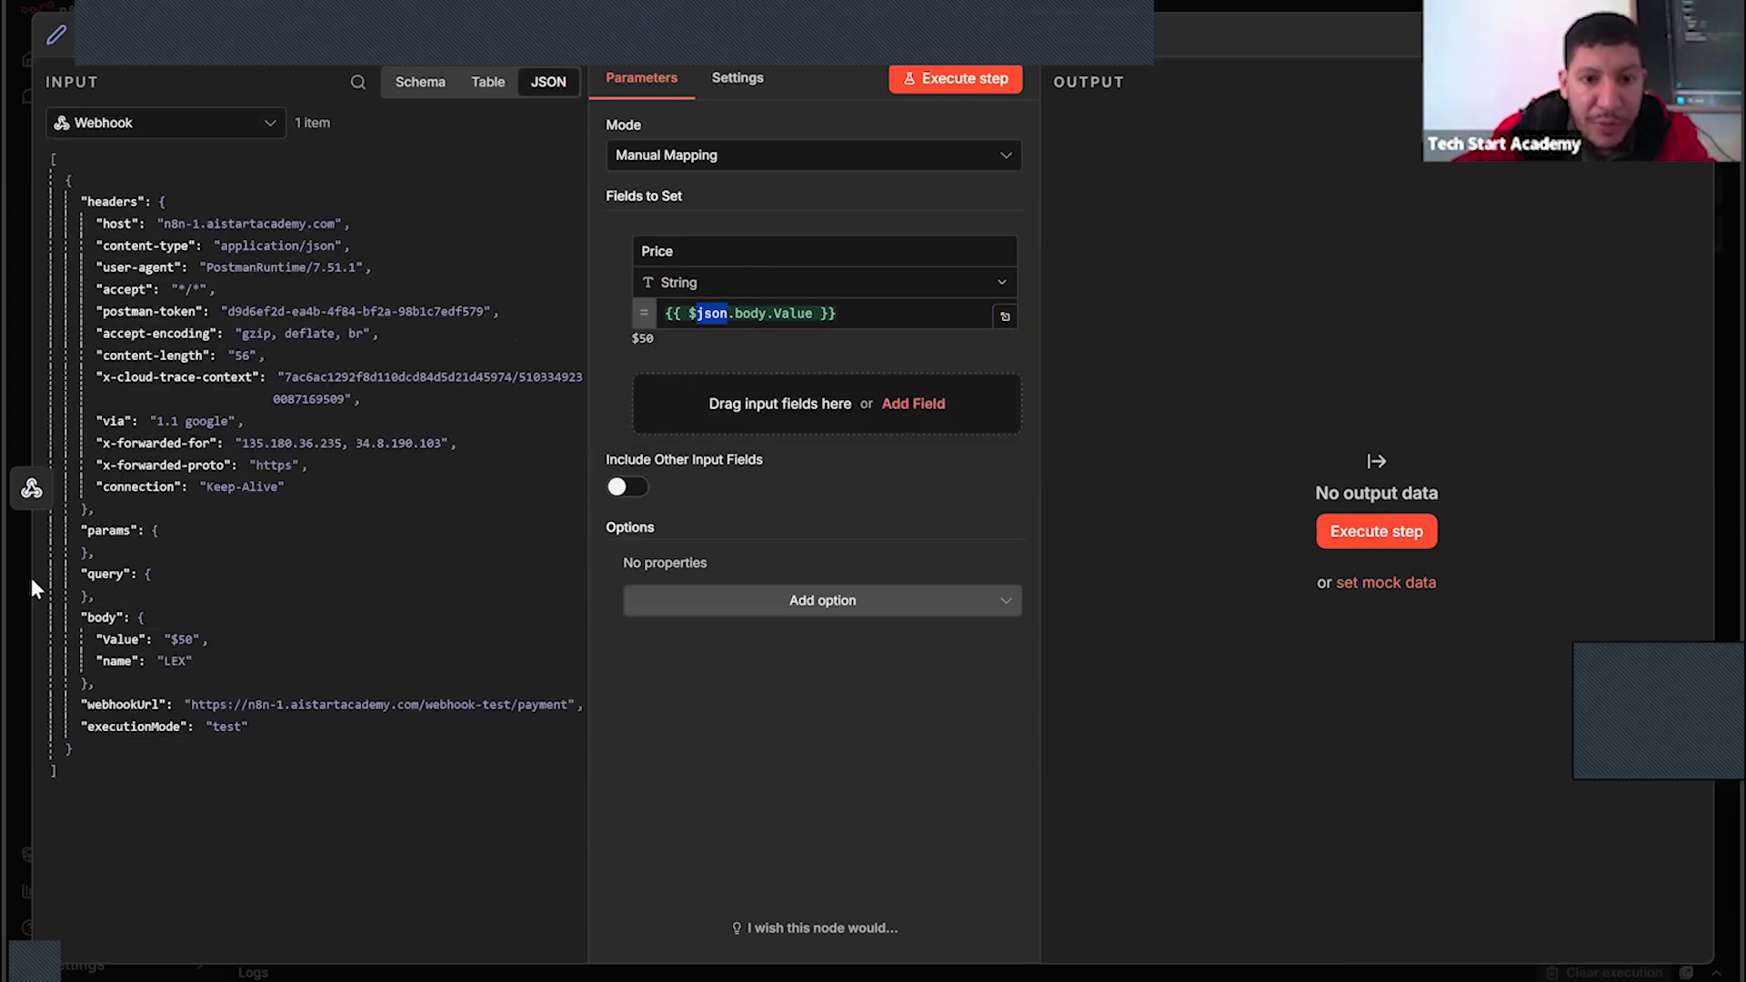
left_click(738, 313)
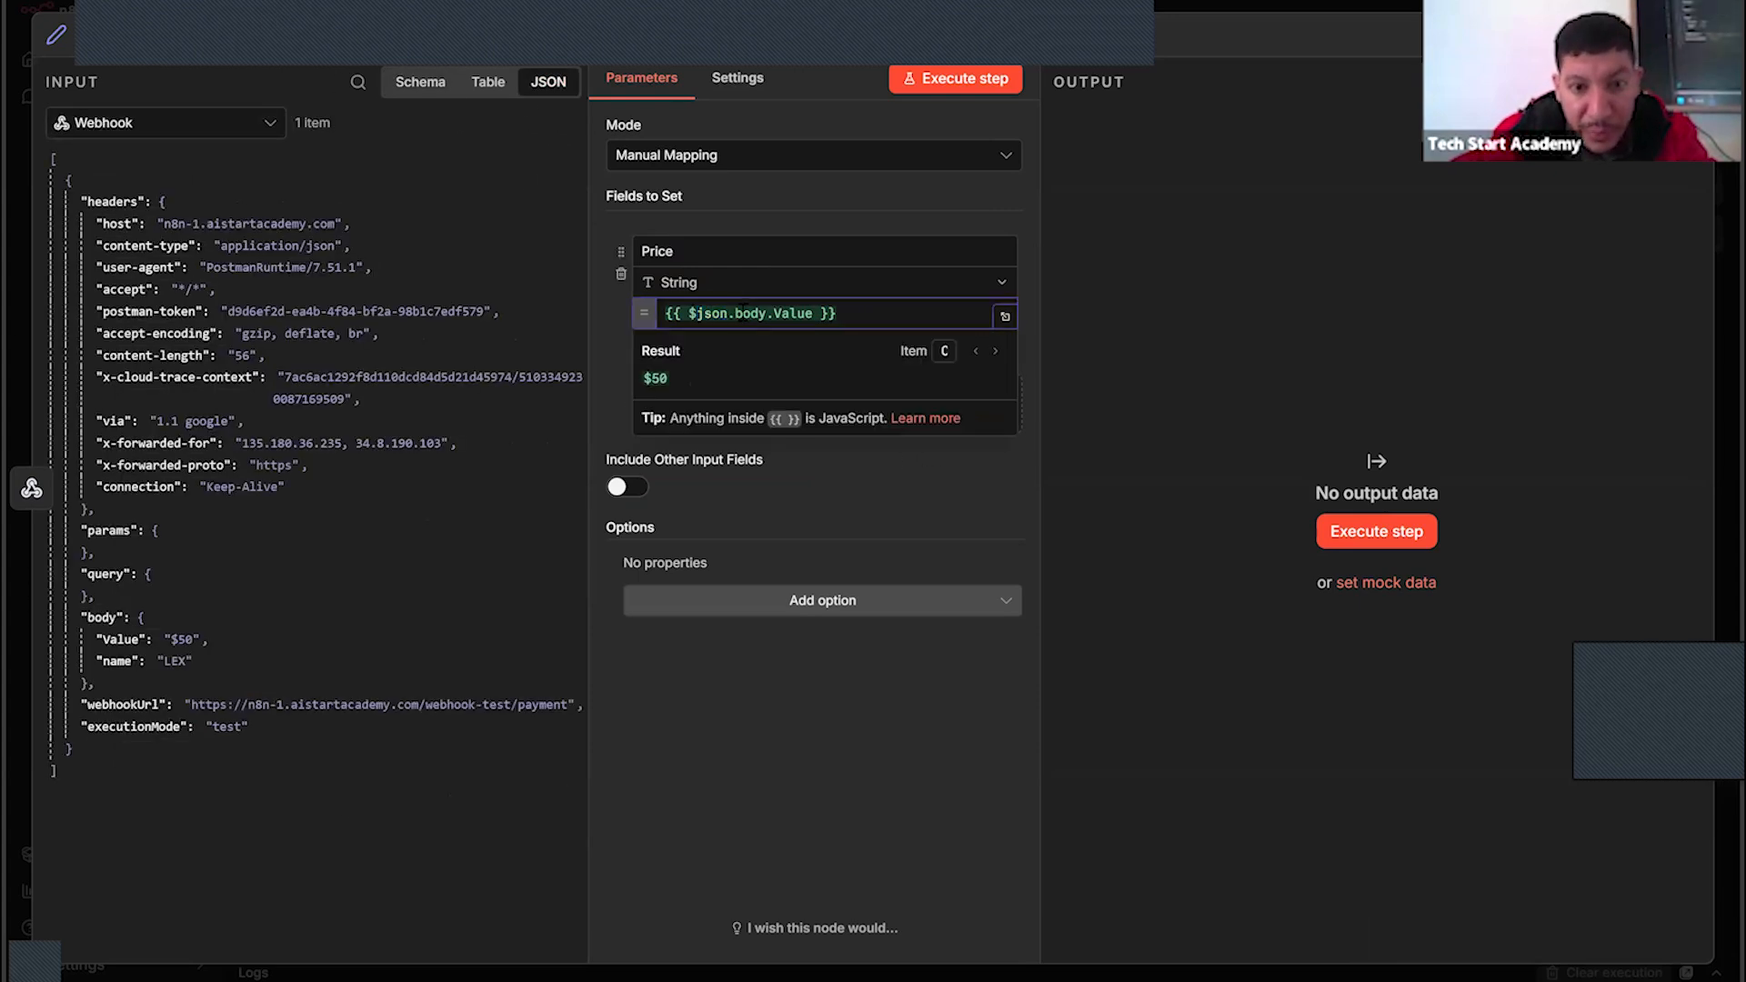
double_click(750, 313)
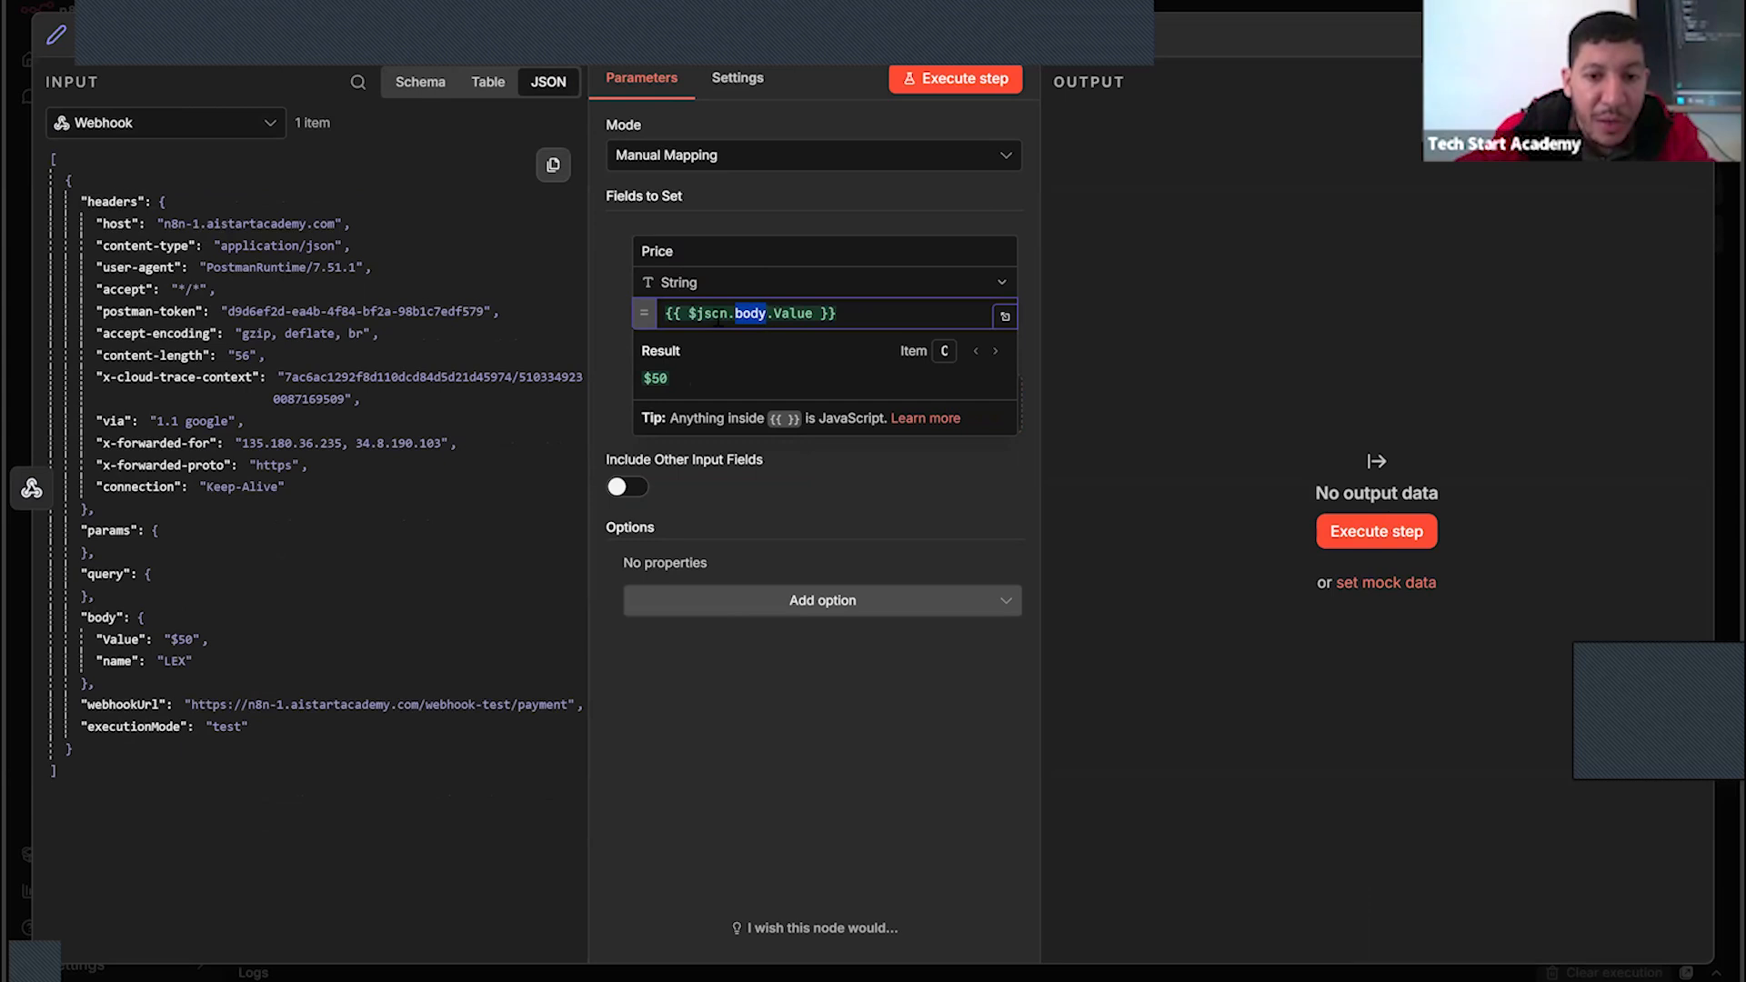
left_click(749, 314)
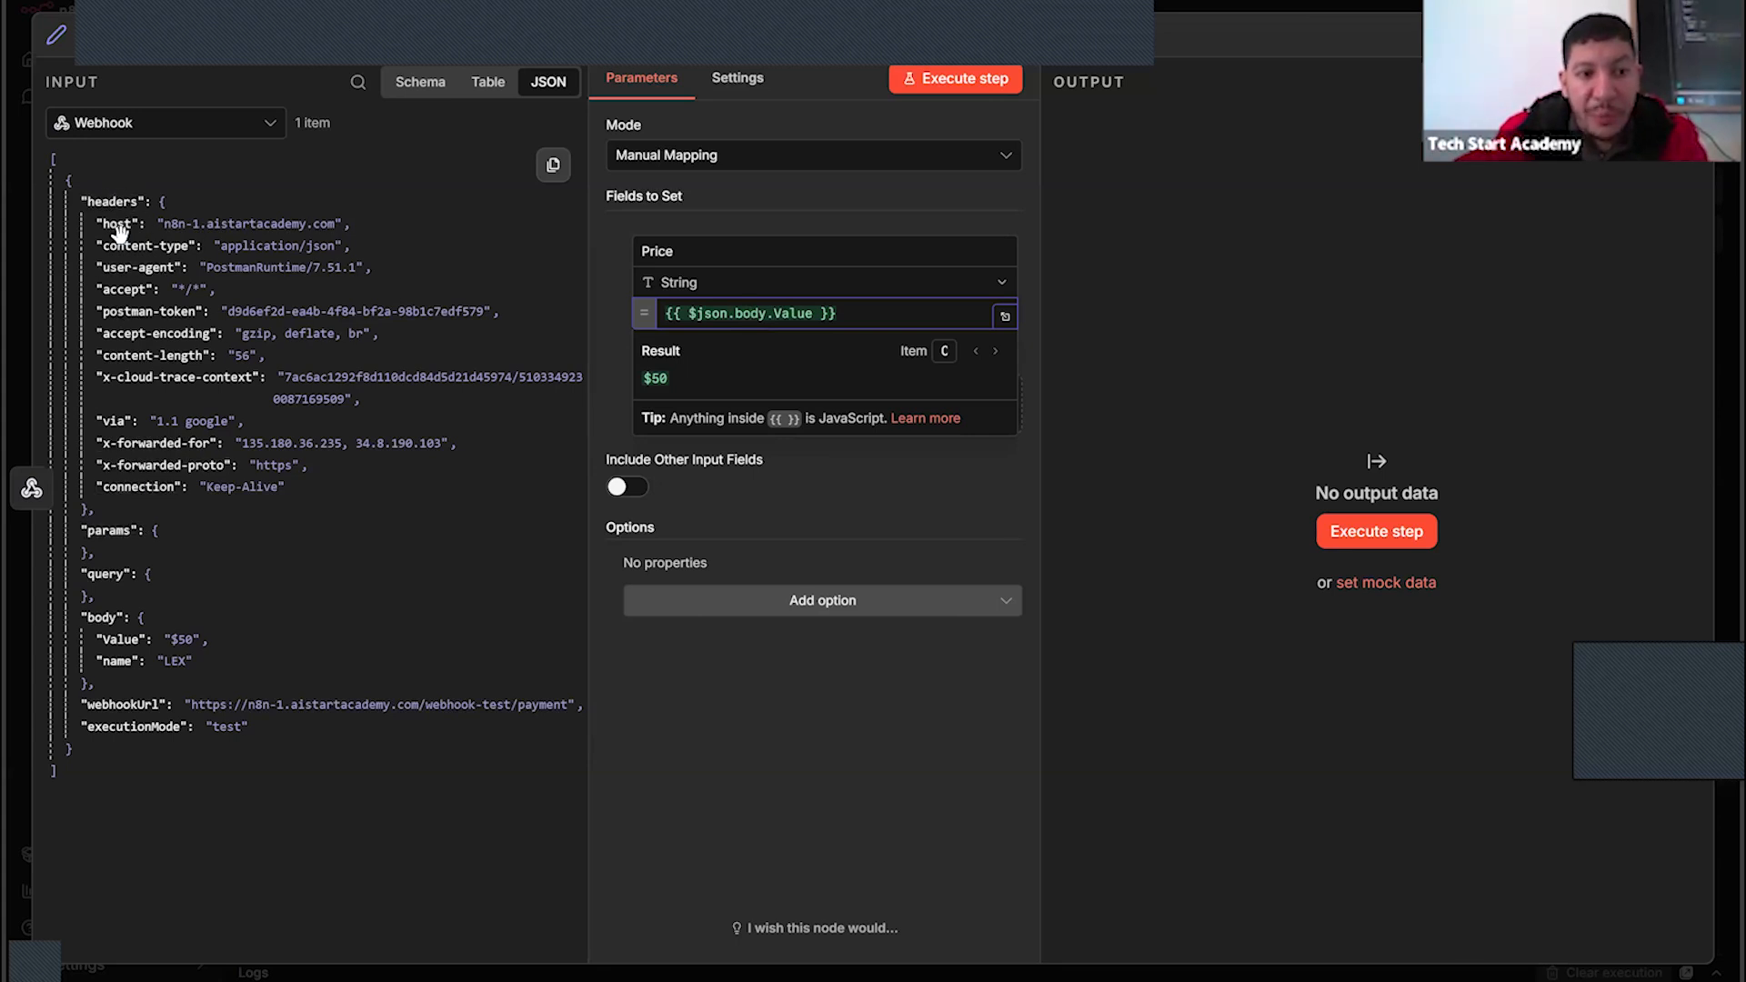
double_click(751, 313)
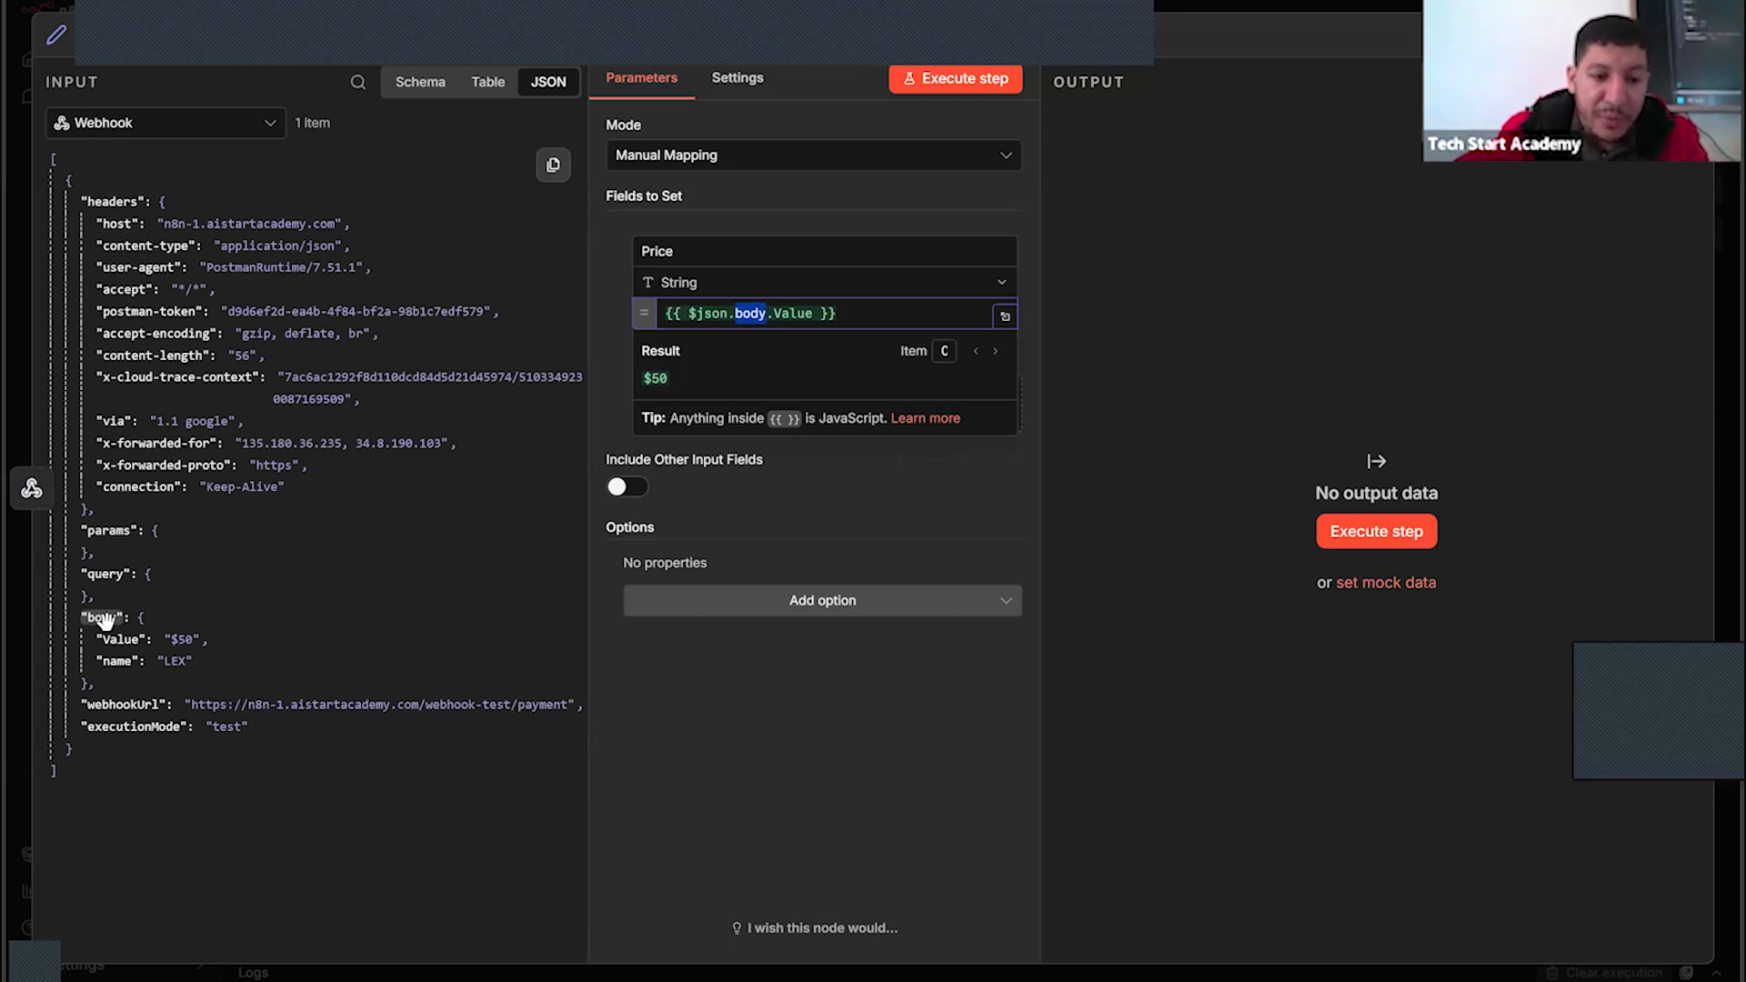
double_click(792, 312)
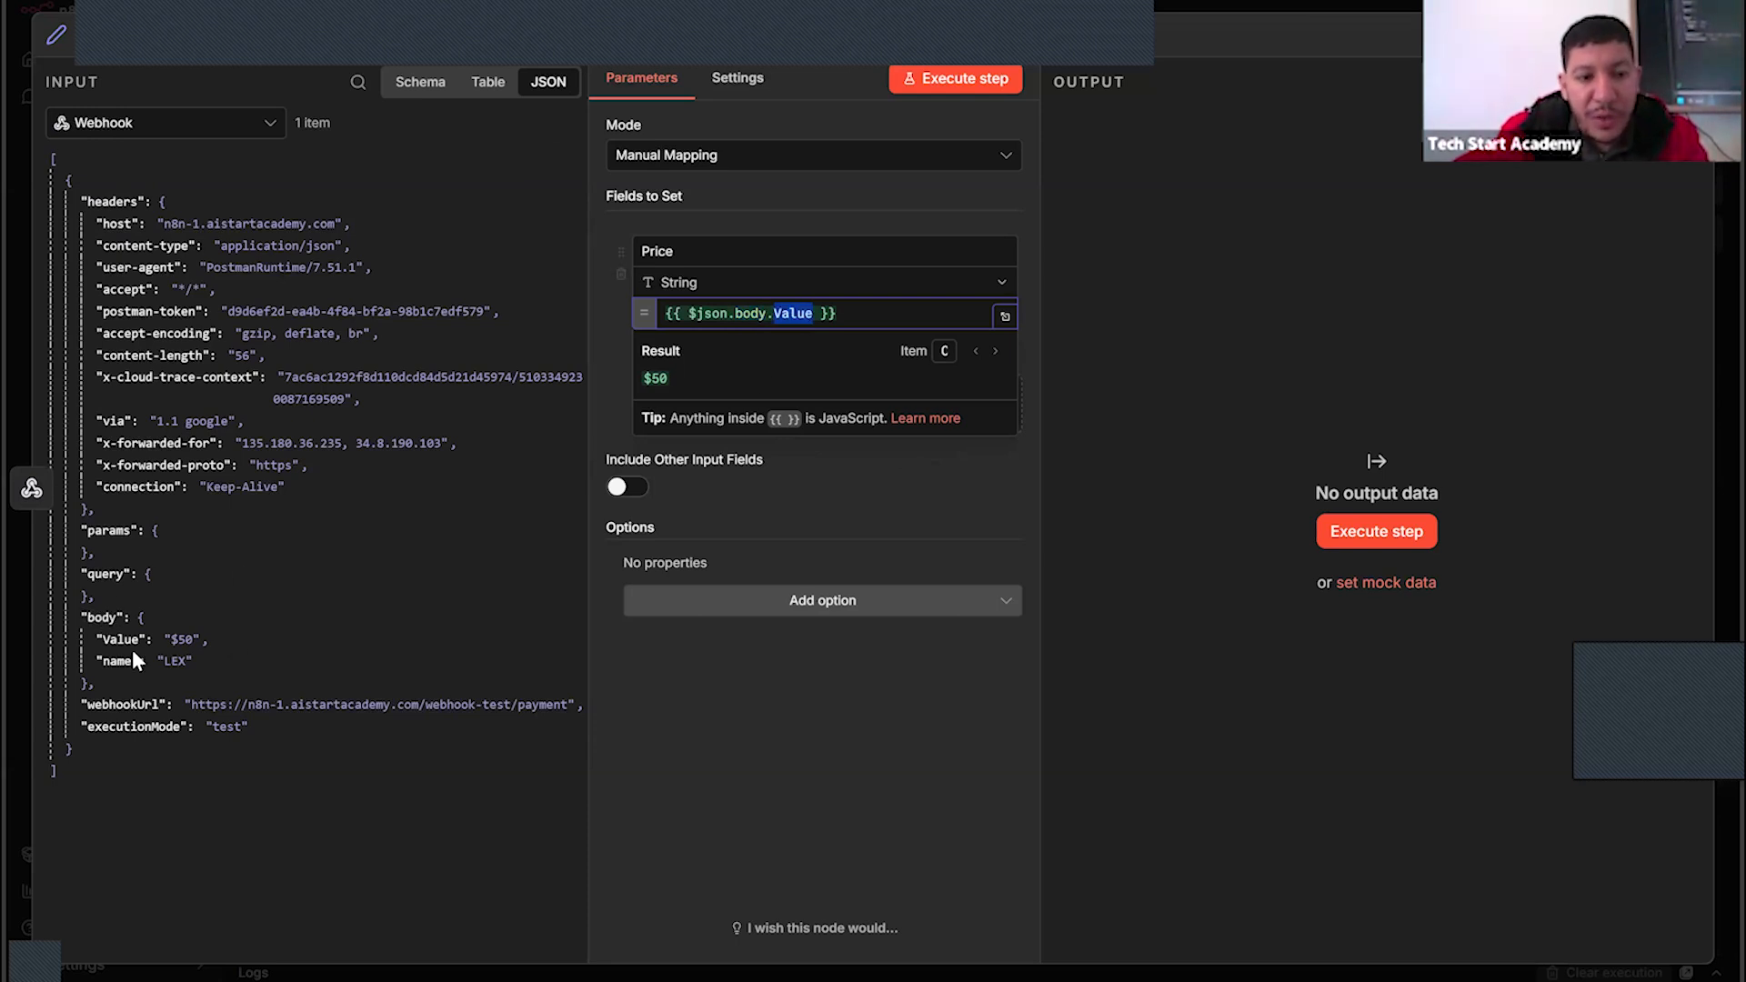
double_click(750, 313)
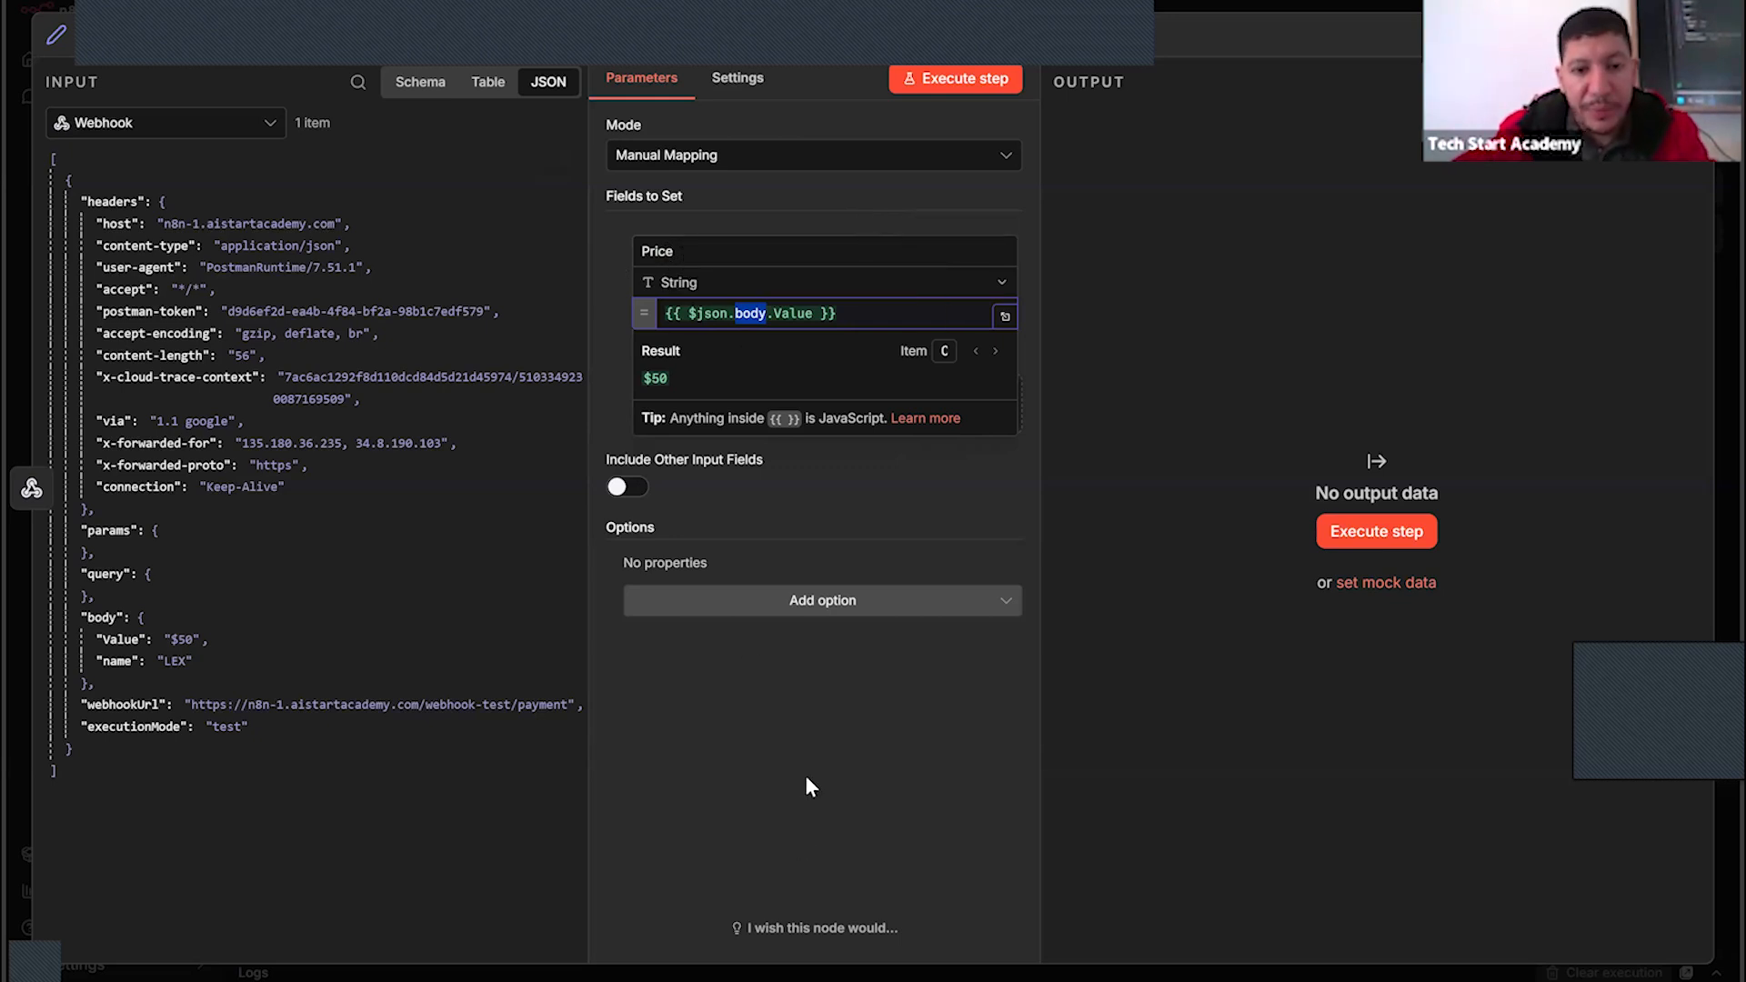
left_click(893, 791)
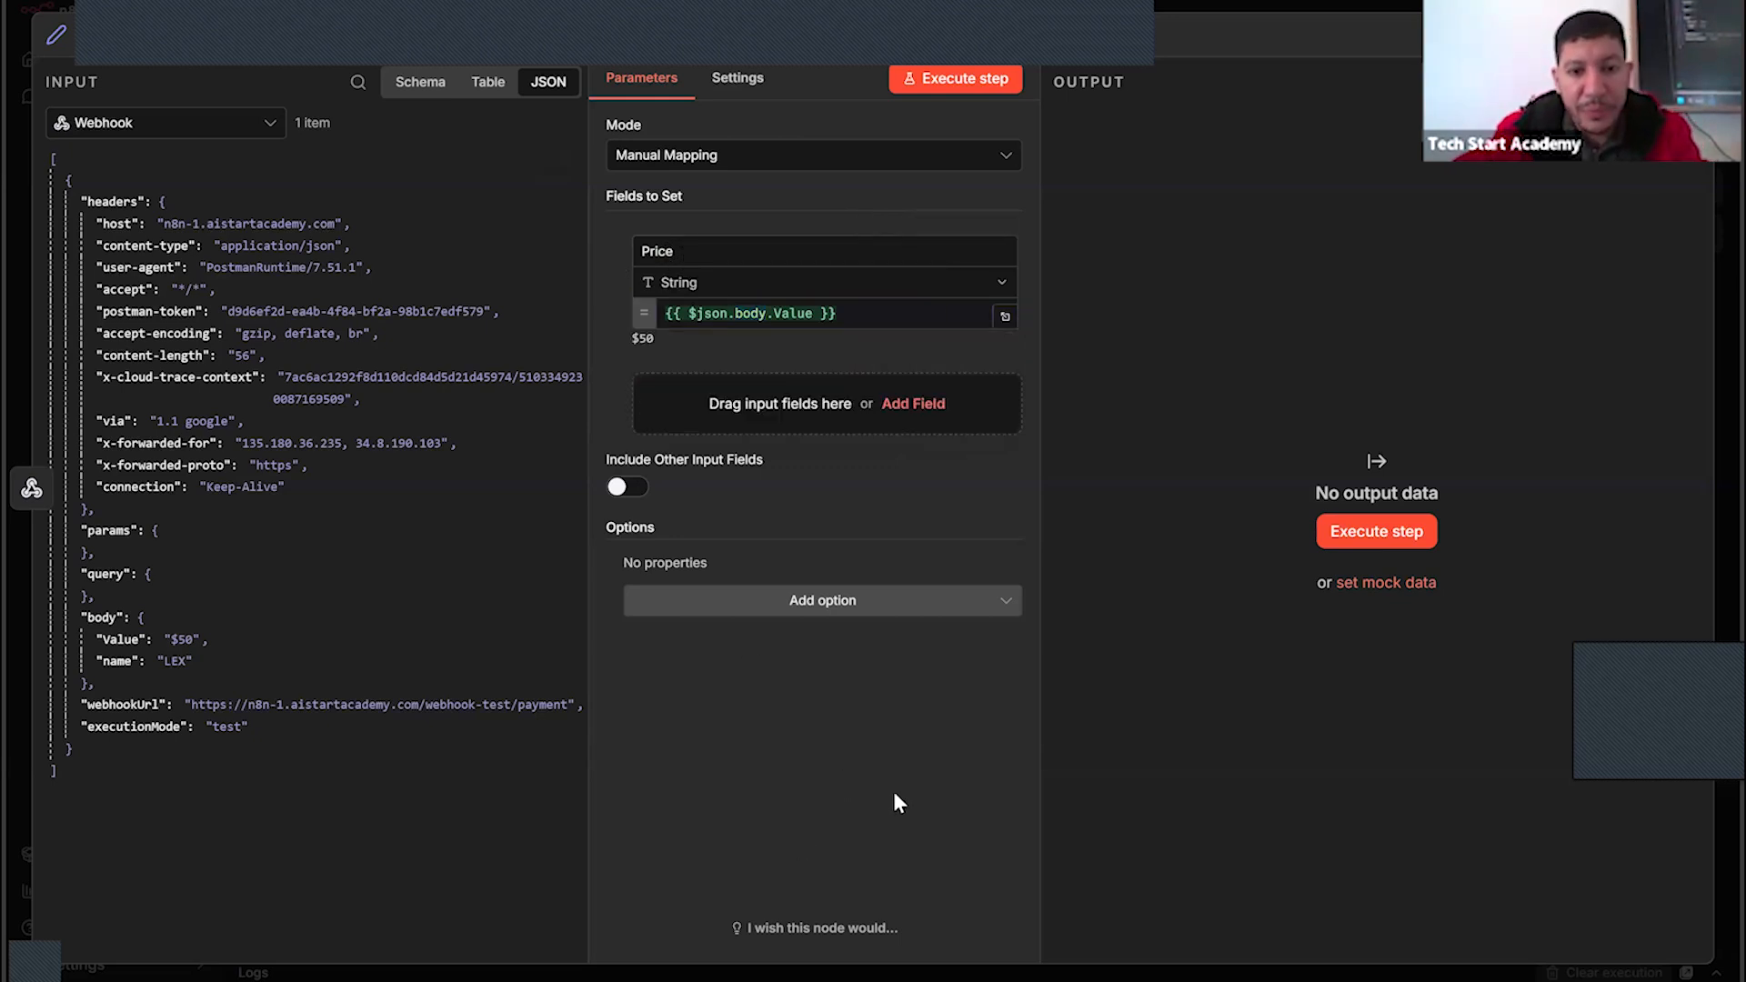
Add a String field called name mapped to {{ $json.body.name }}, execute the Edit Fields node and return to the canvas
left_click(787, 415)
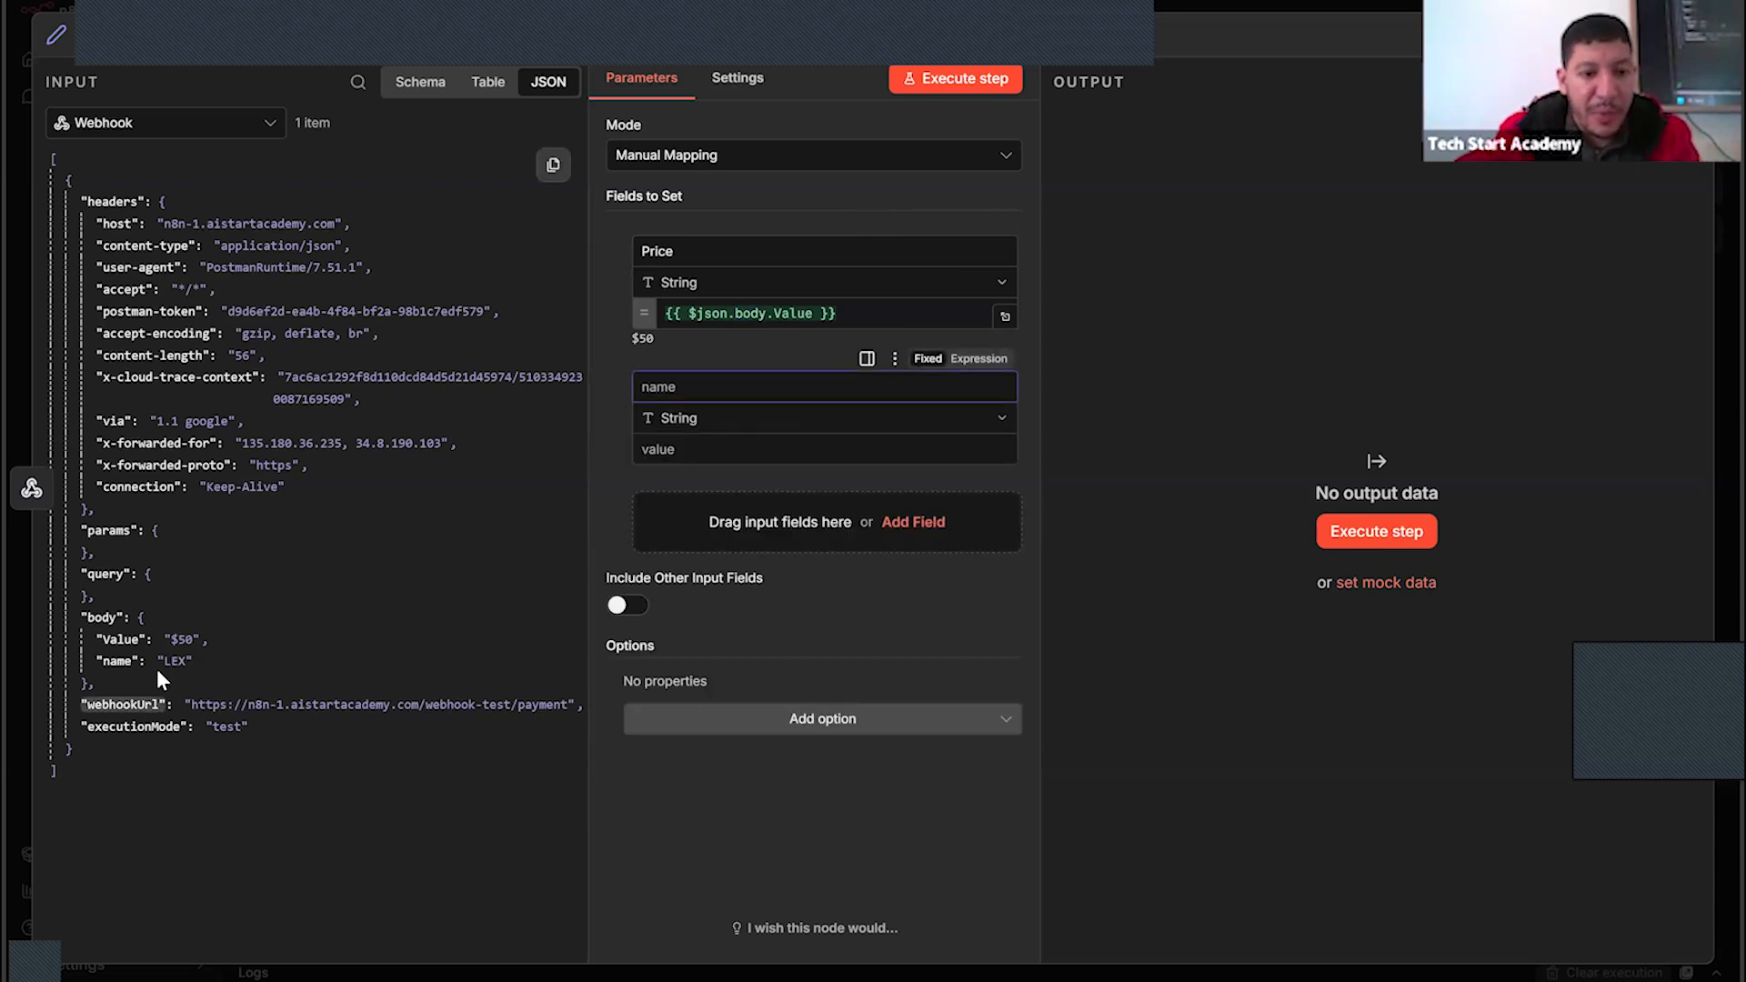
type("name")
left_click(701, 449)
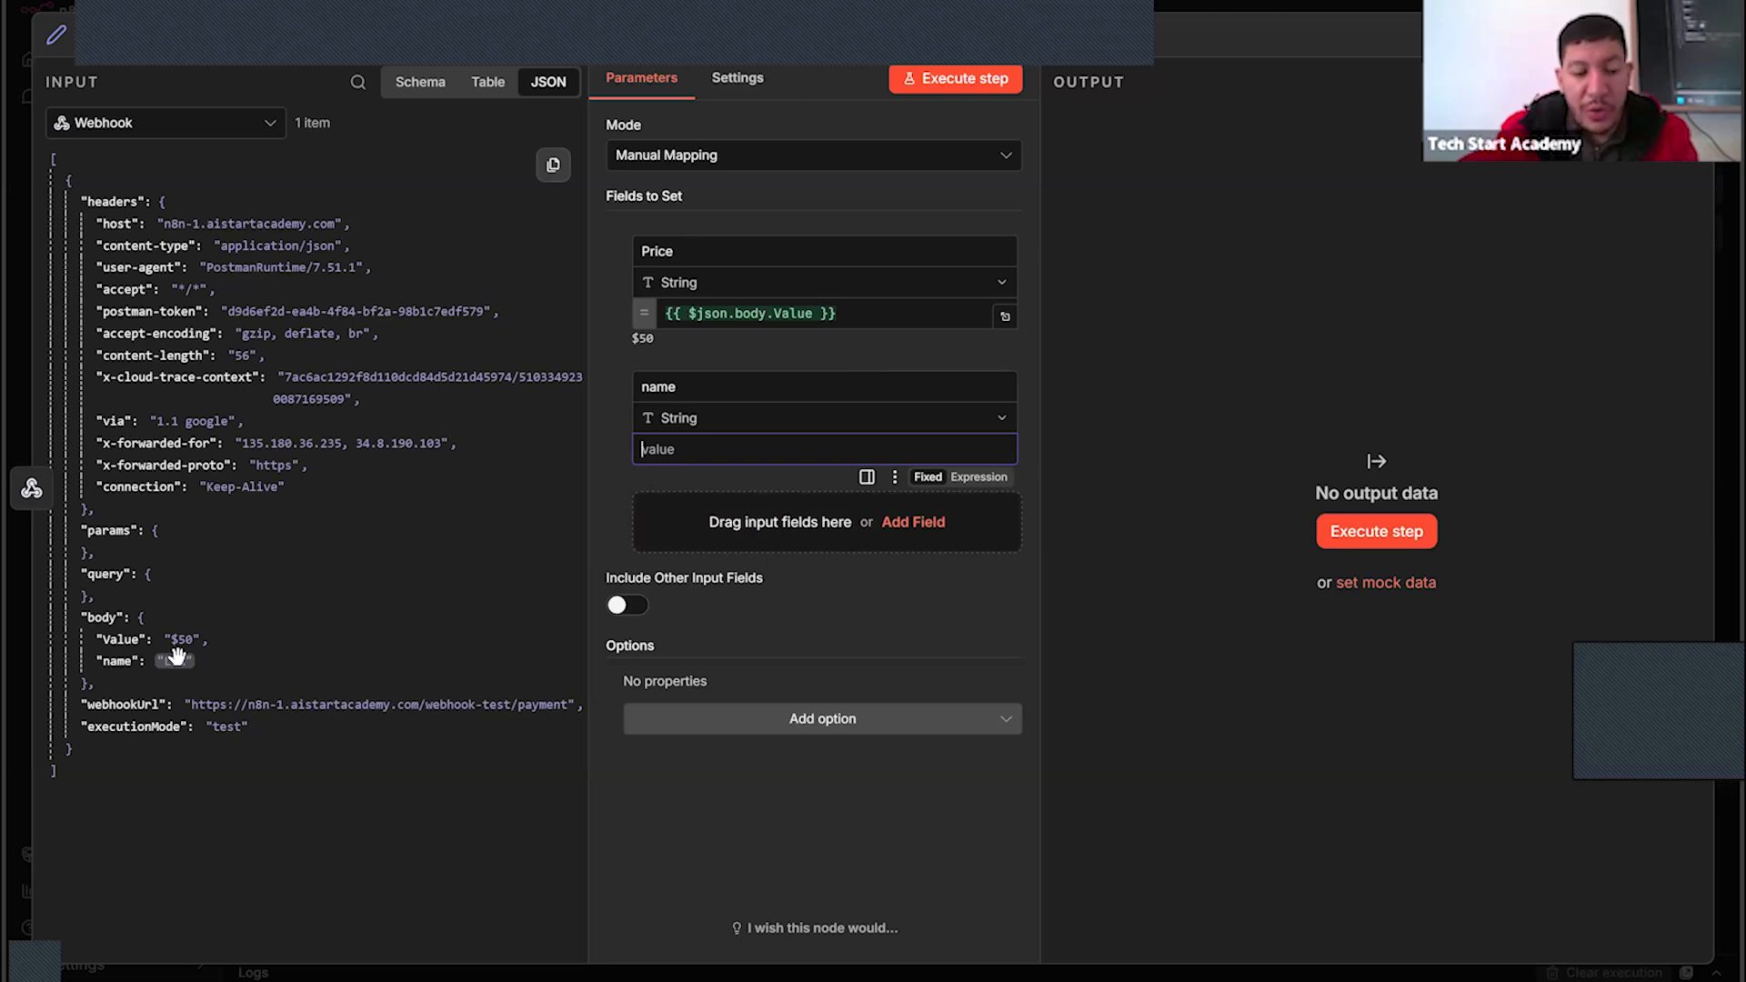
left_click_drag(172, 661, 678, 452)
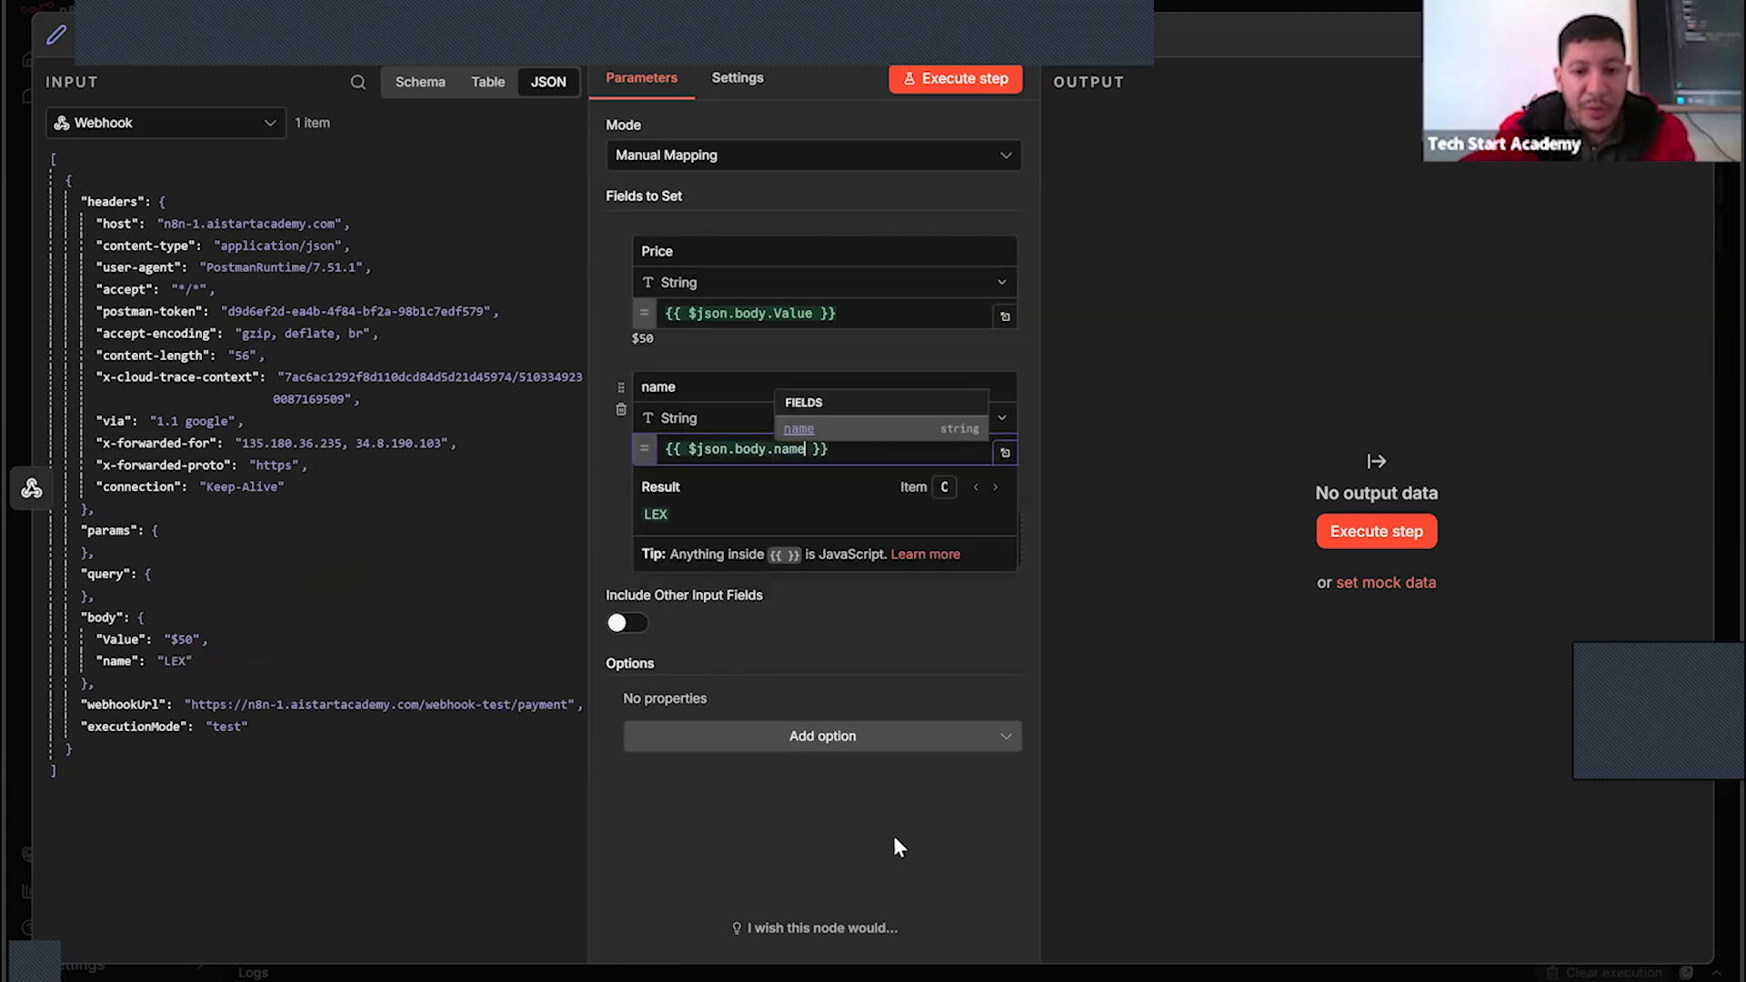
left_click(647, 598)
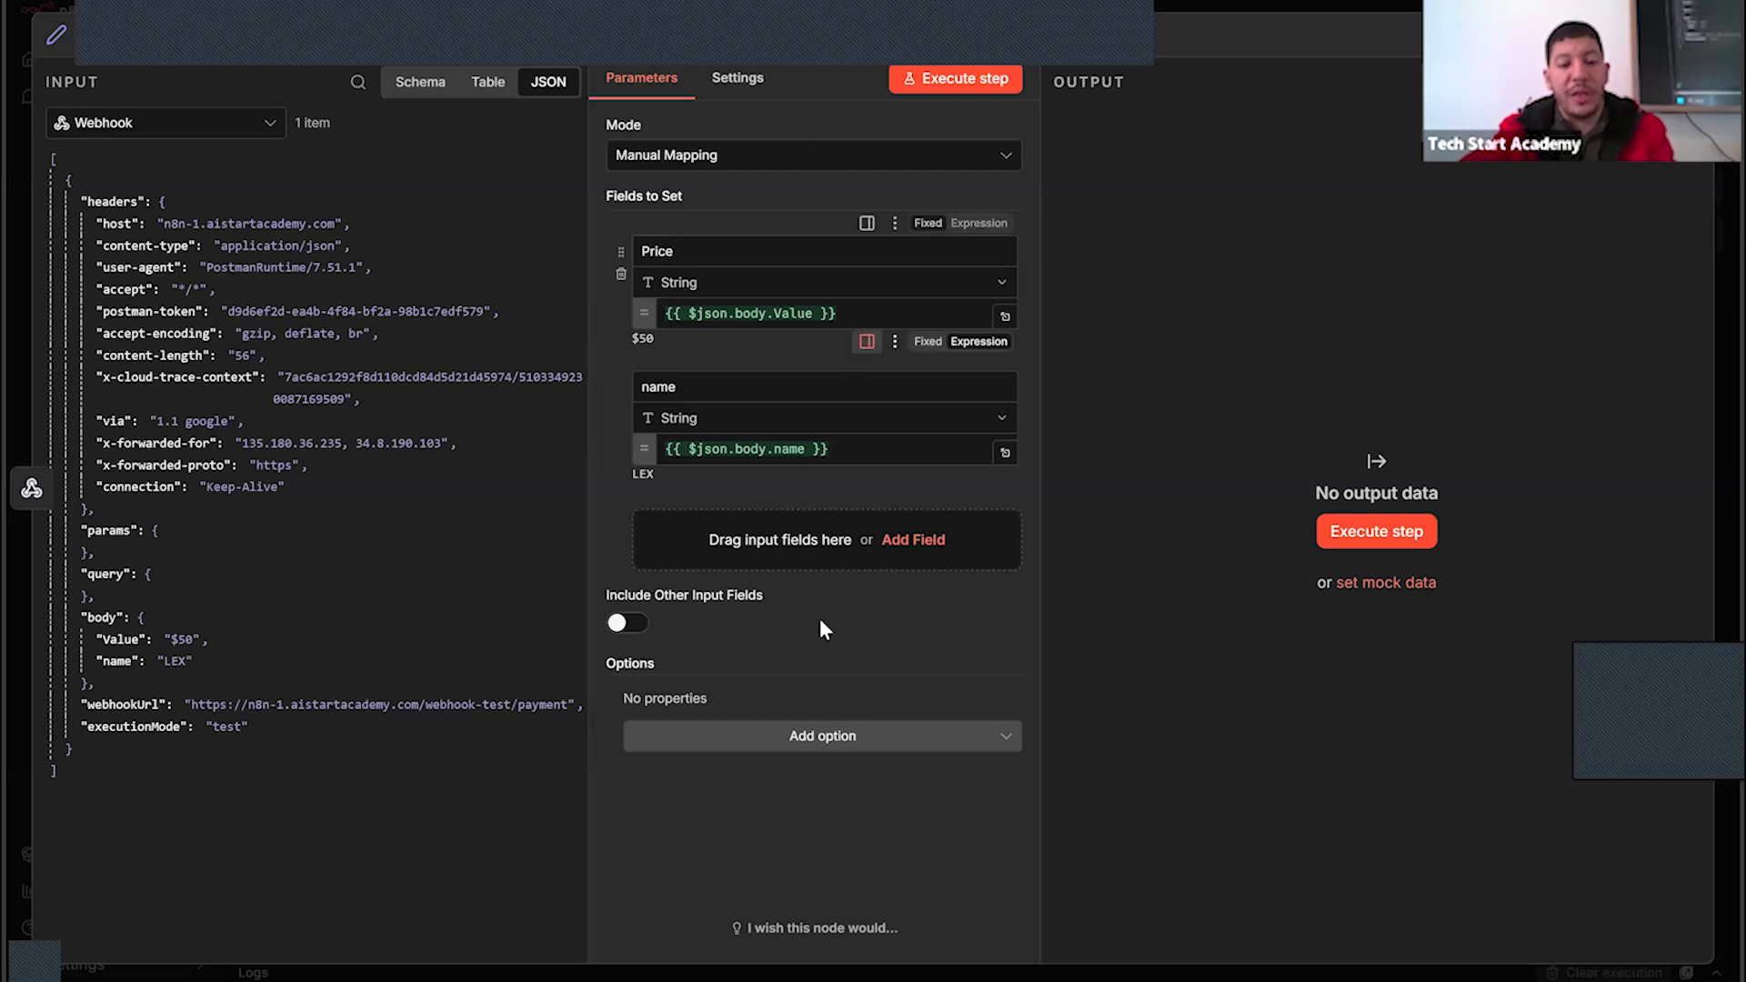
left_click(910, 79)
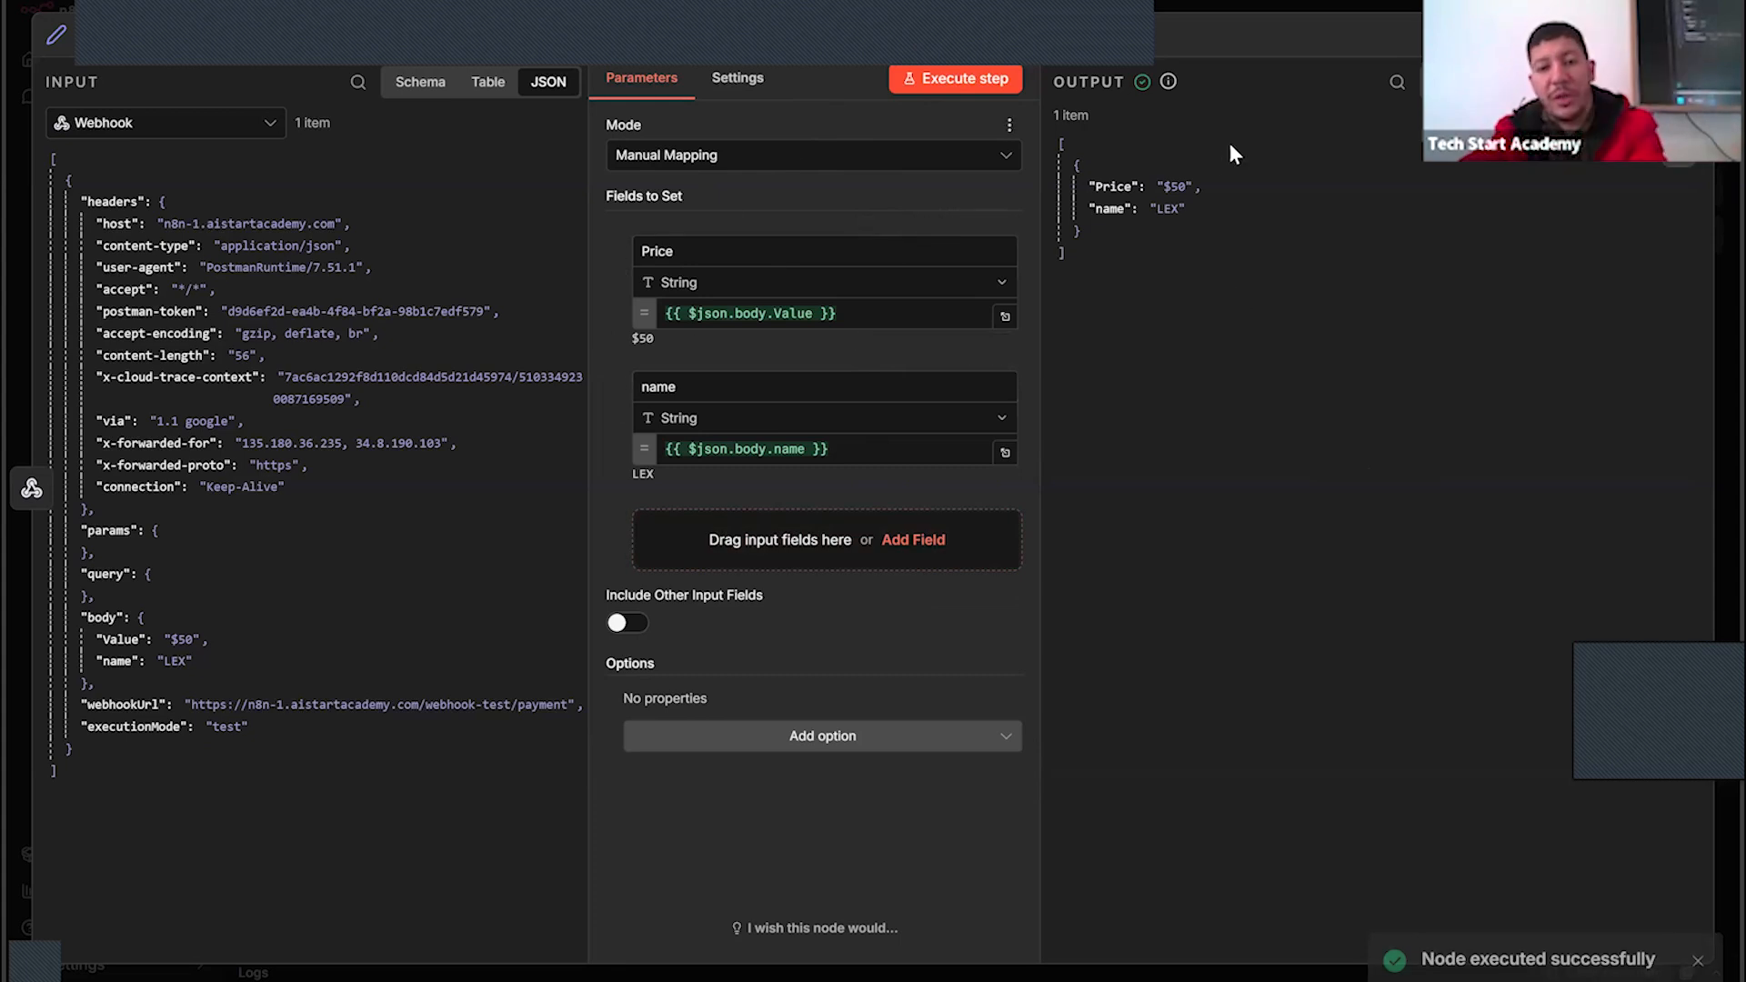
key("Escape")
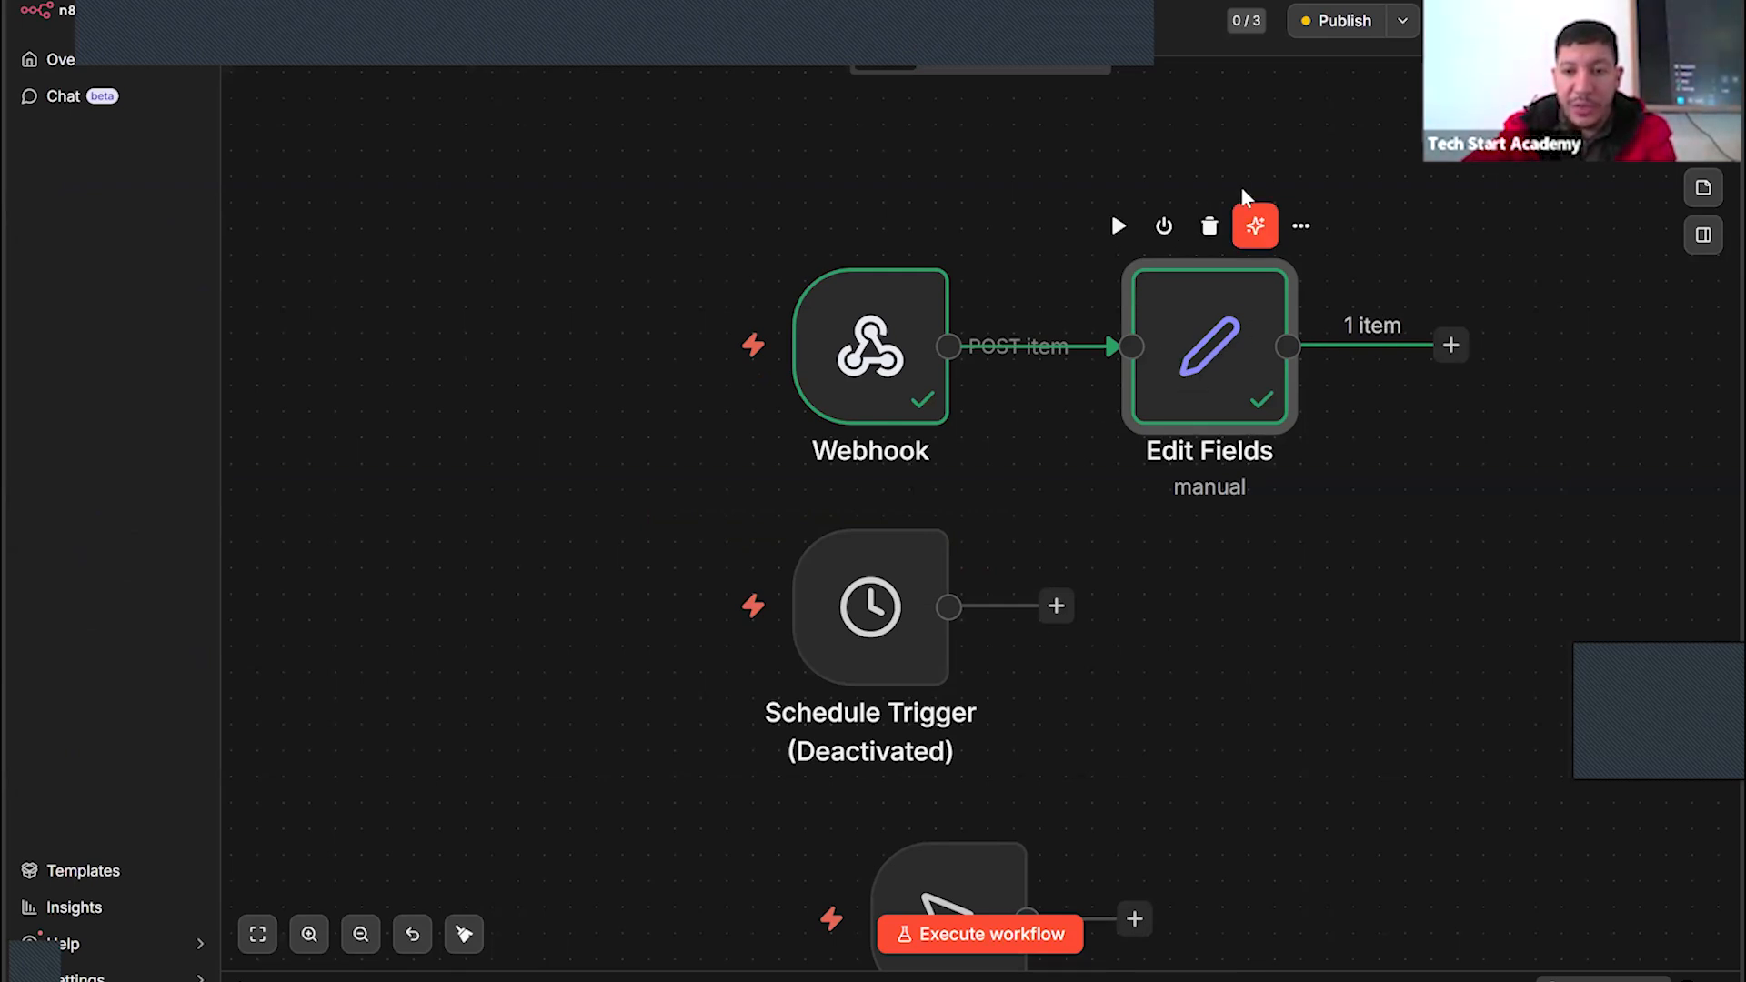
Reopen the Edit Fields node, rename its name field to NAME and execute the node again
double_click(1192, 382)
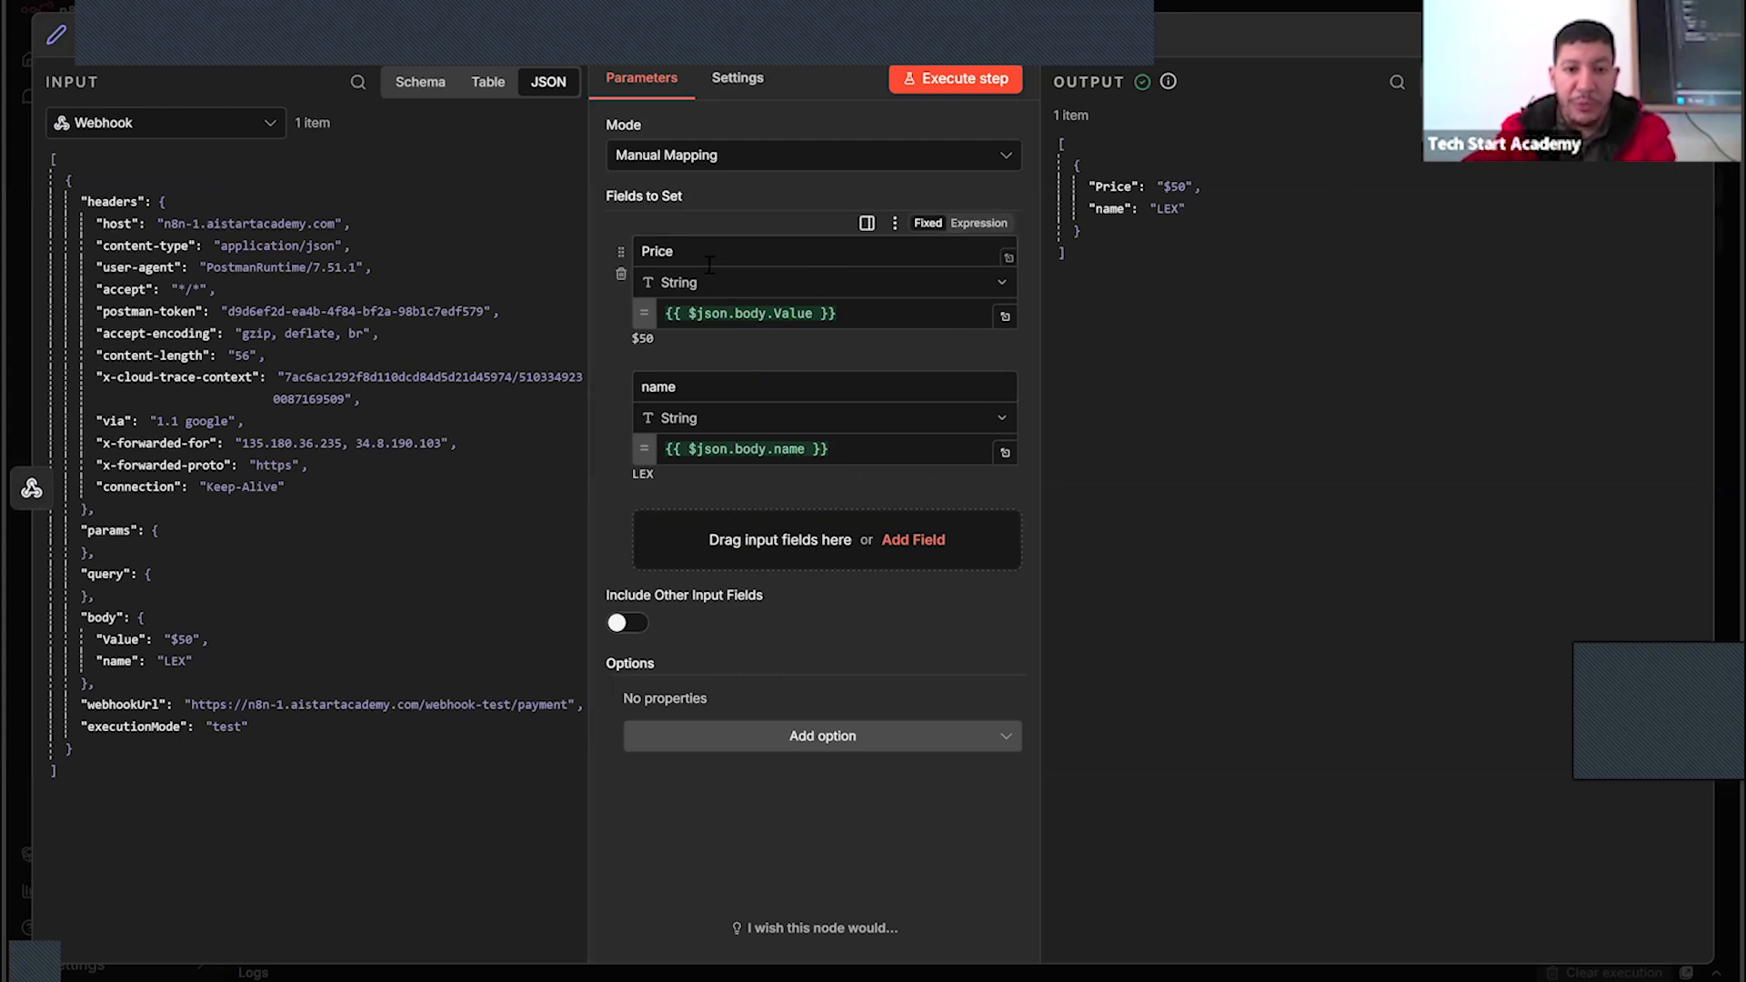
double_click(658, 389)
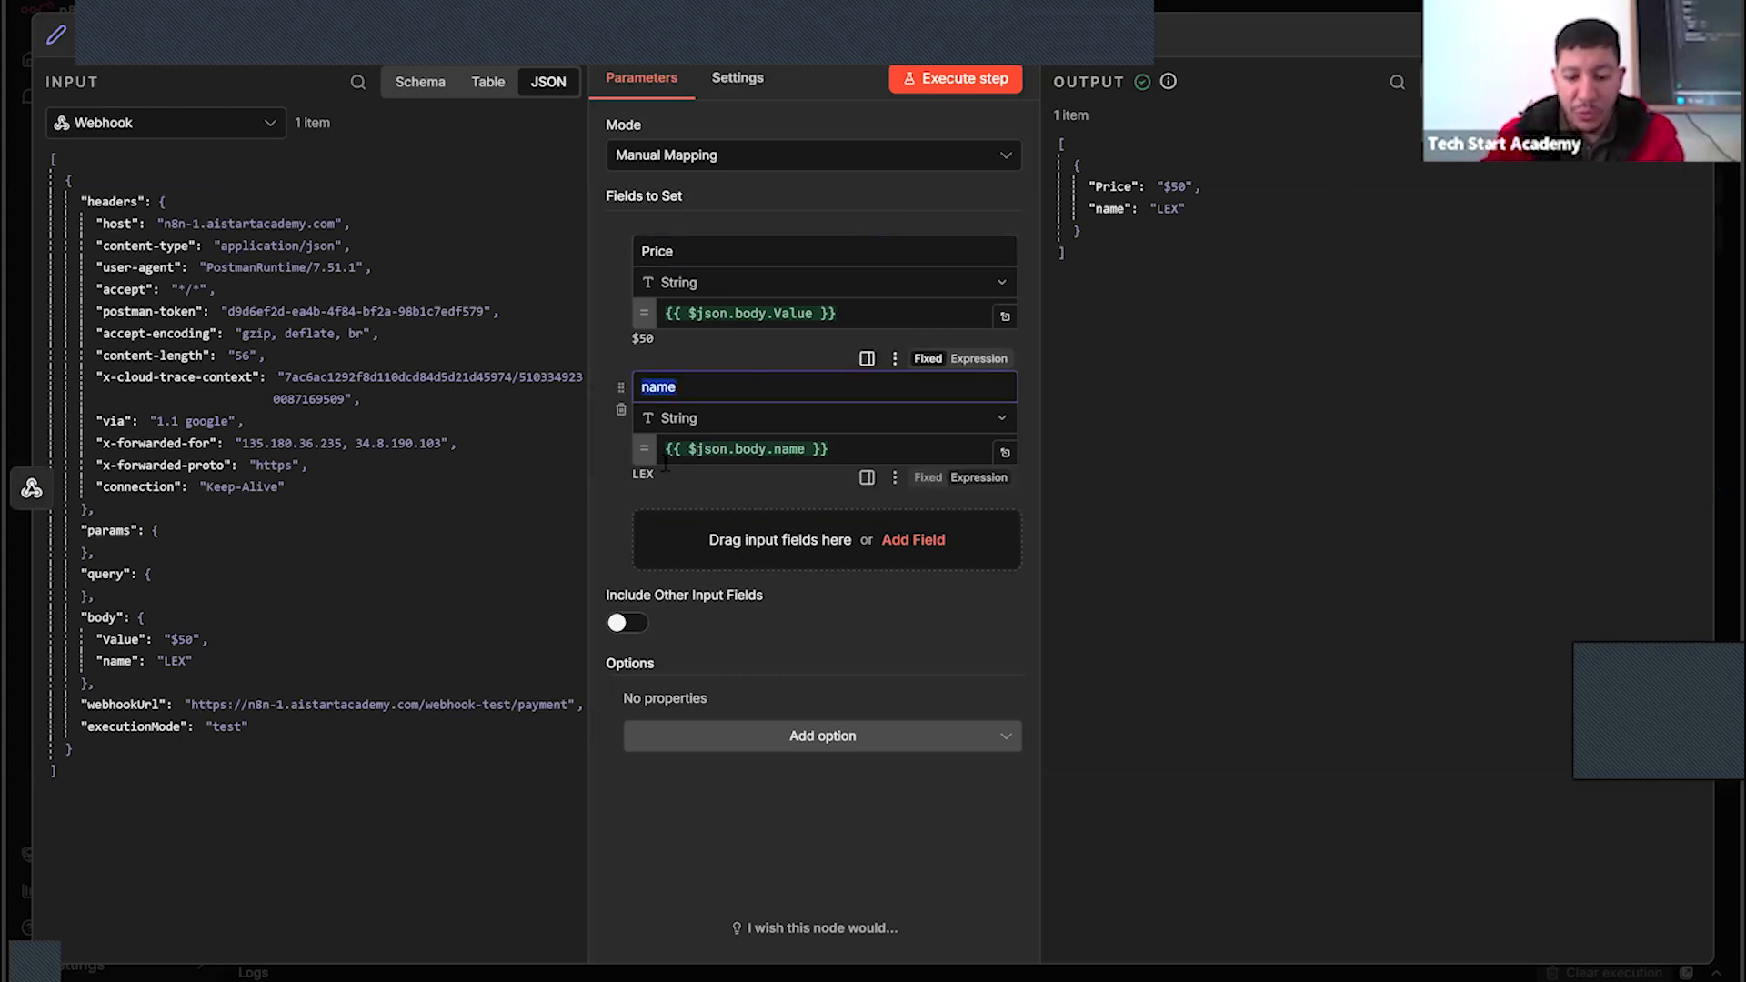
type("NAME")
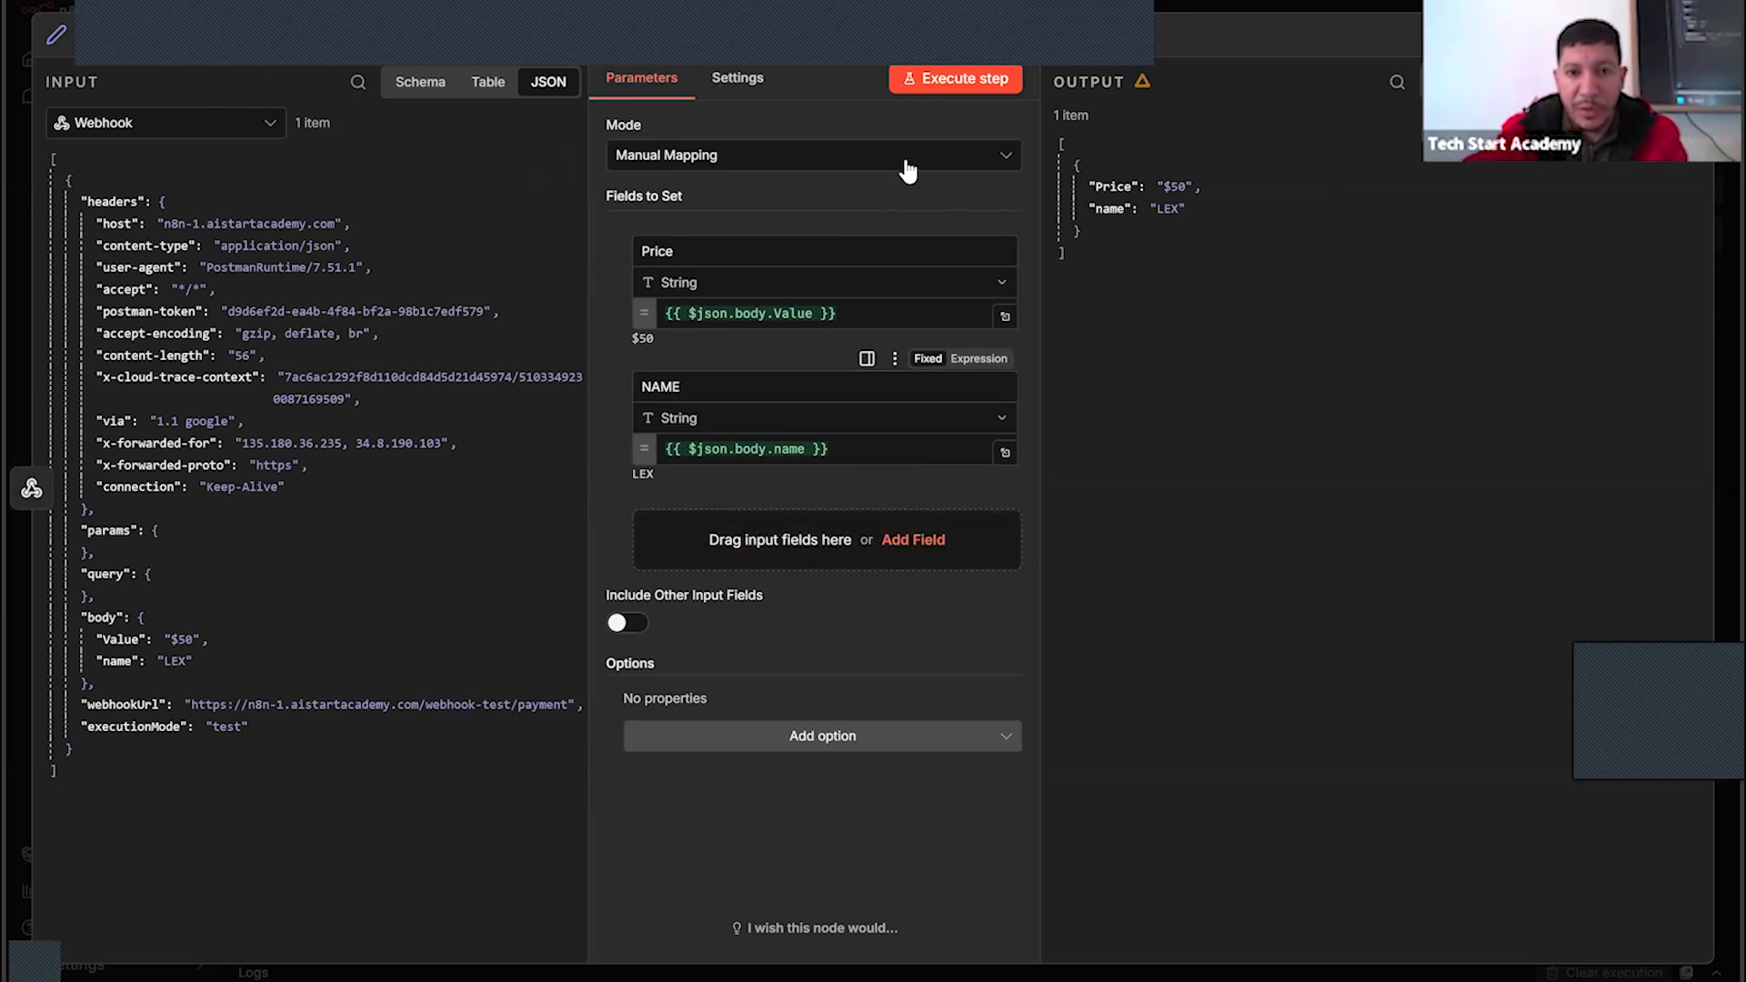
left_click(922, 78)
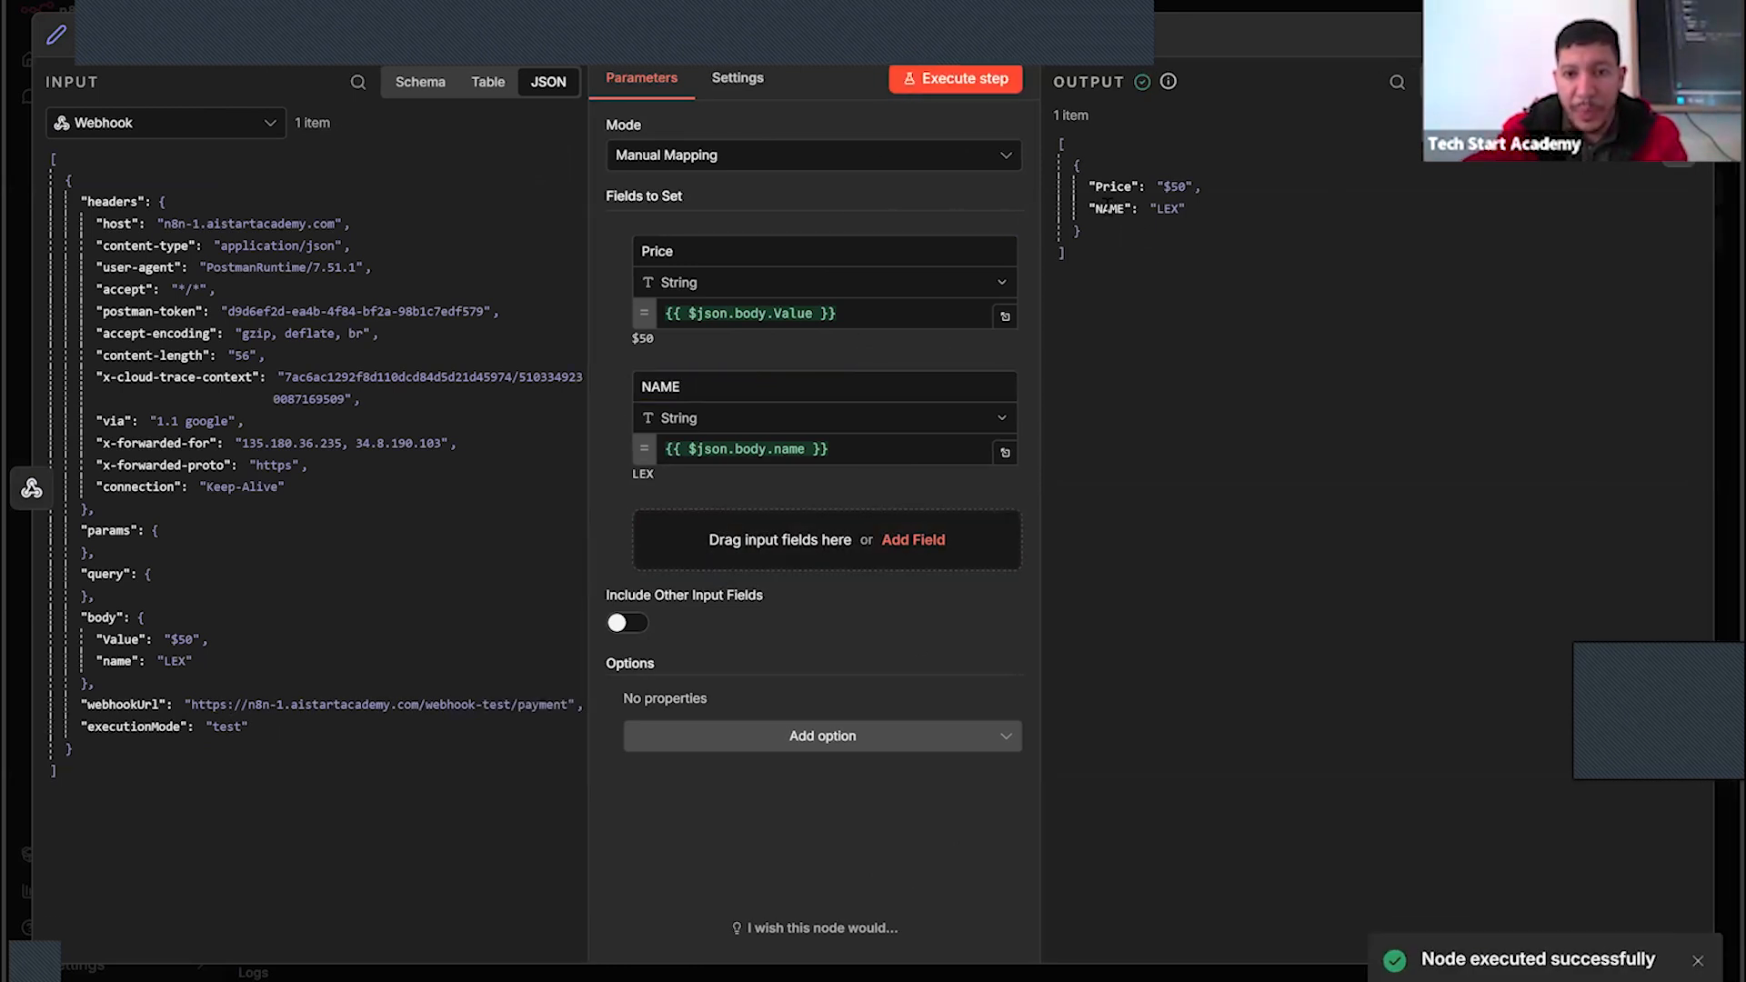